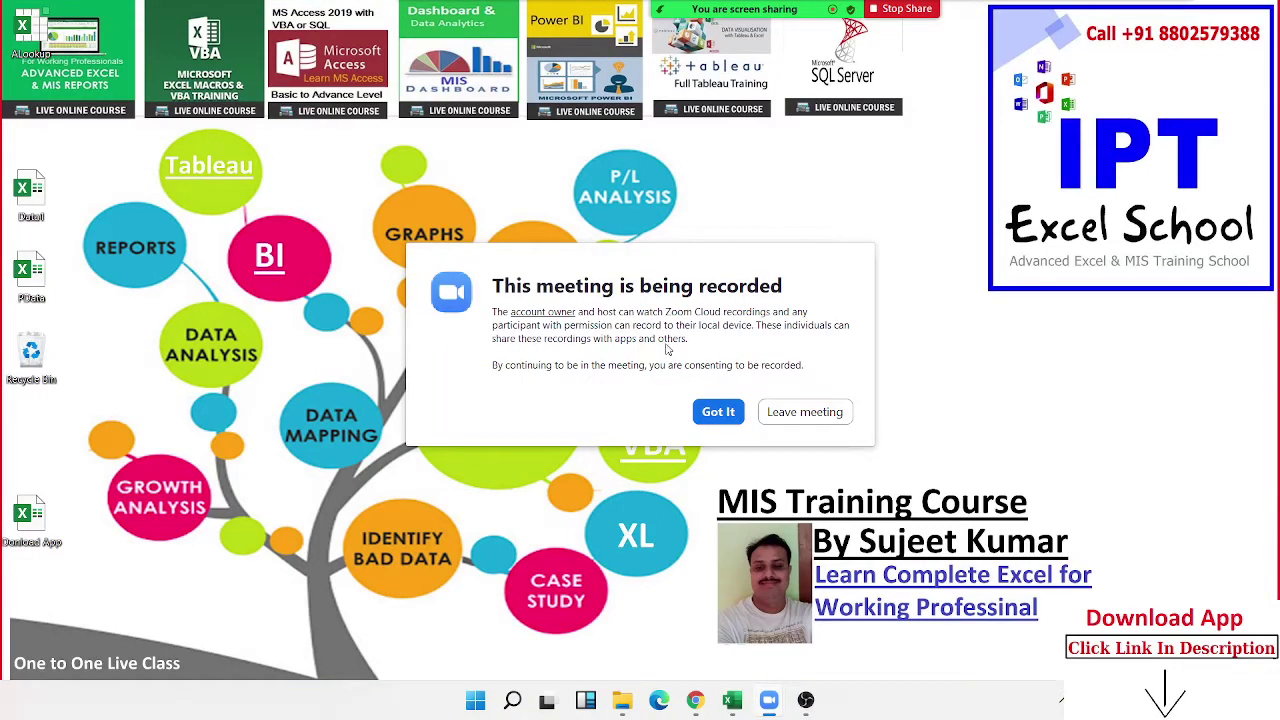
# Dismiss the meeting-recording notice and mute your own microphone in Zoom
pyautogui.click(712, 410)
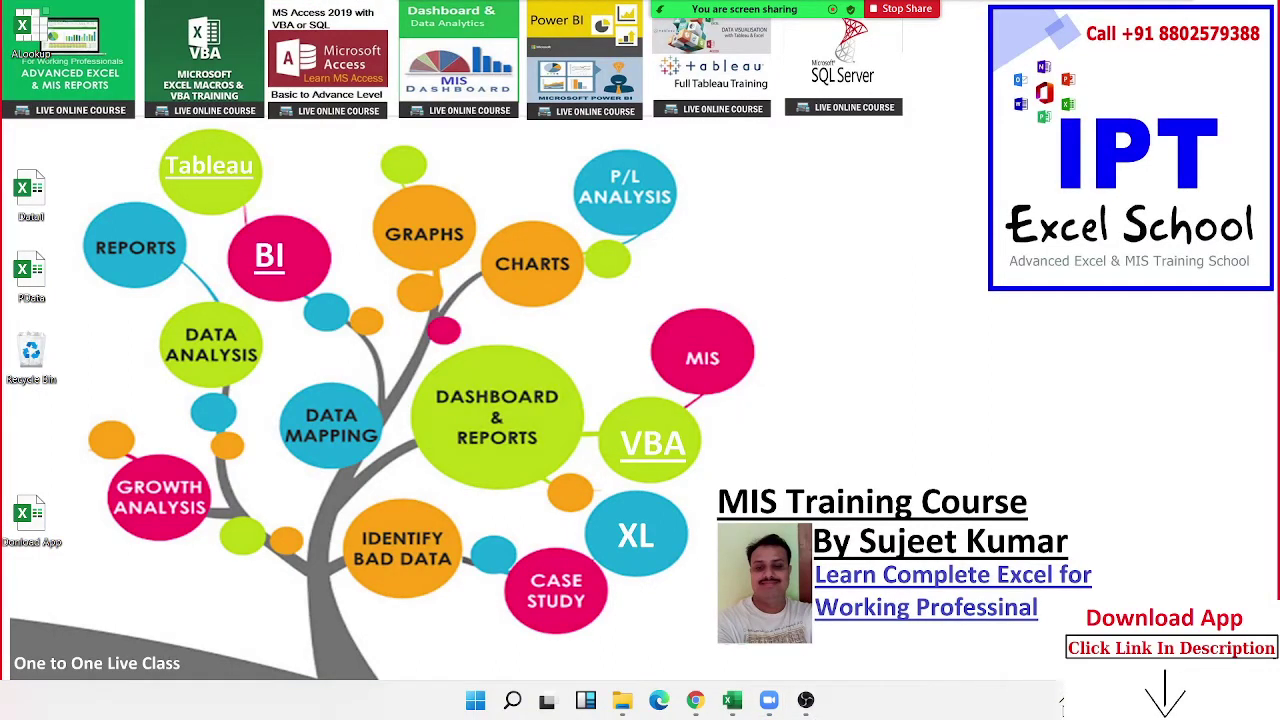
pyautogui.click(1060, 699)
pyautogui.click(845, 442)
pyautogui.moveTo(451, 128)
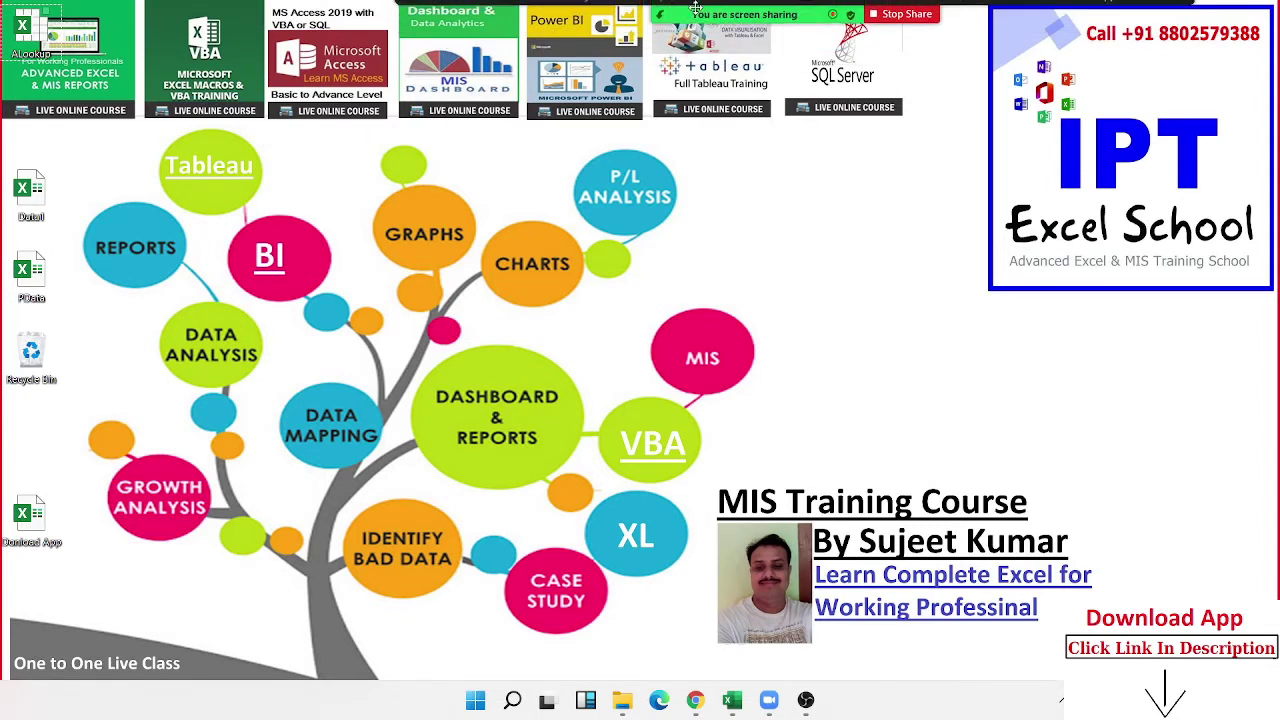
pyautogui.click(443, 8)
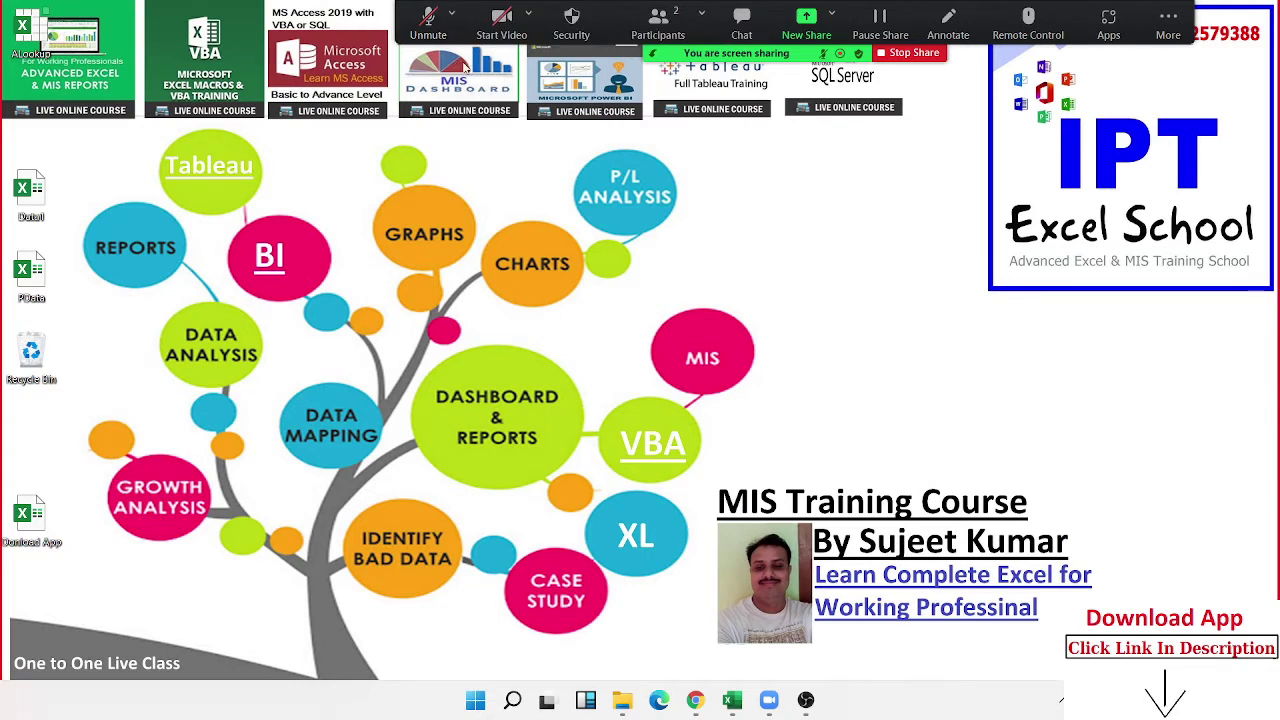
# Open the Zoom Participants list and close it again
pyautogui.click(650, 28)
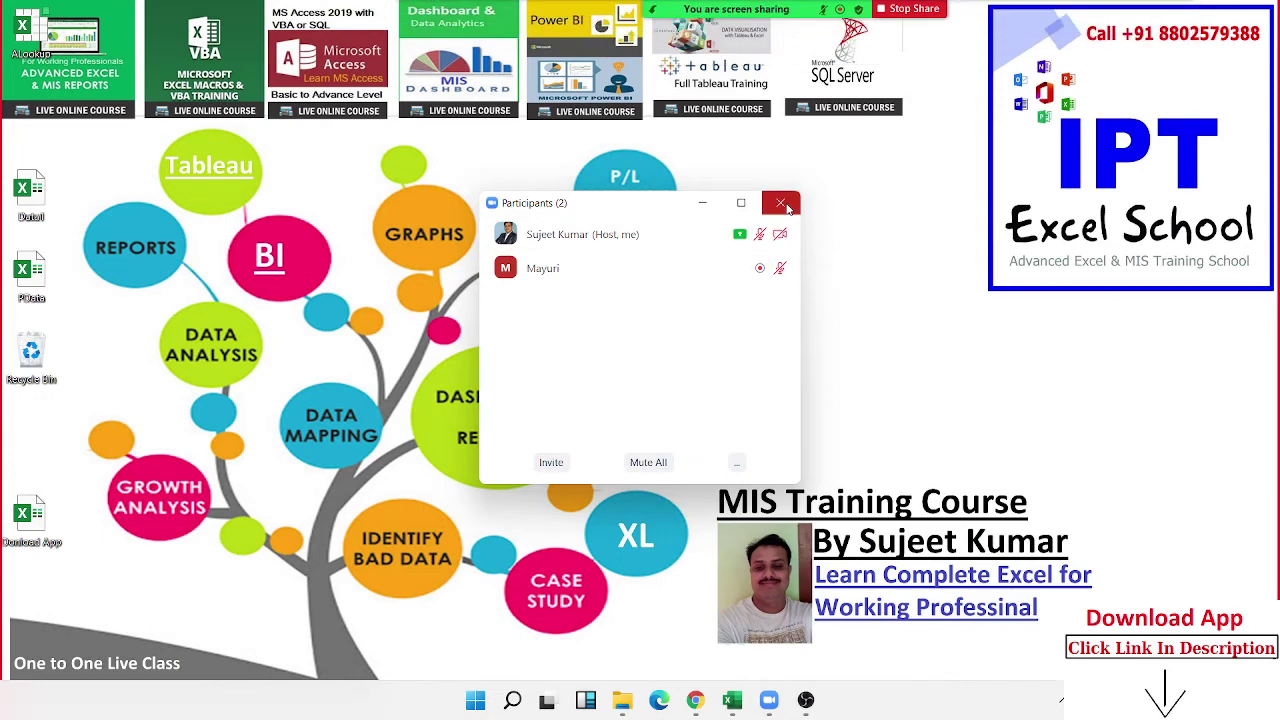
pyautogui.click(780, 202)
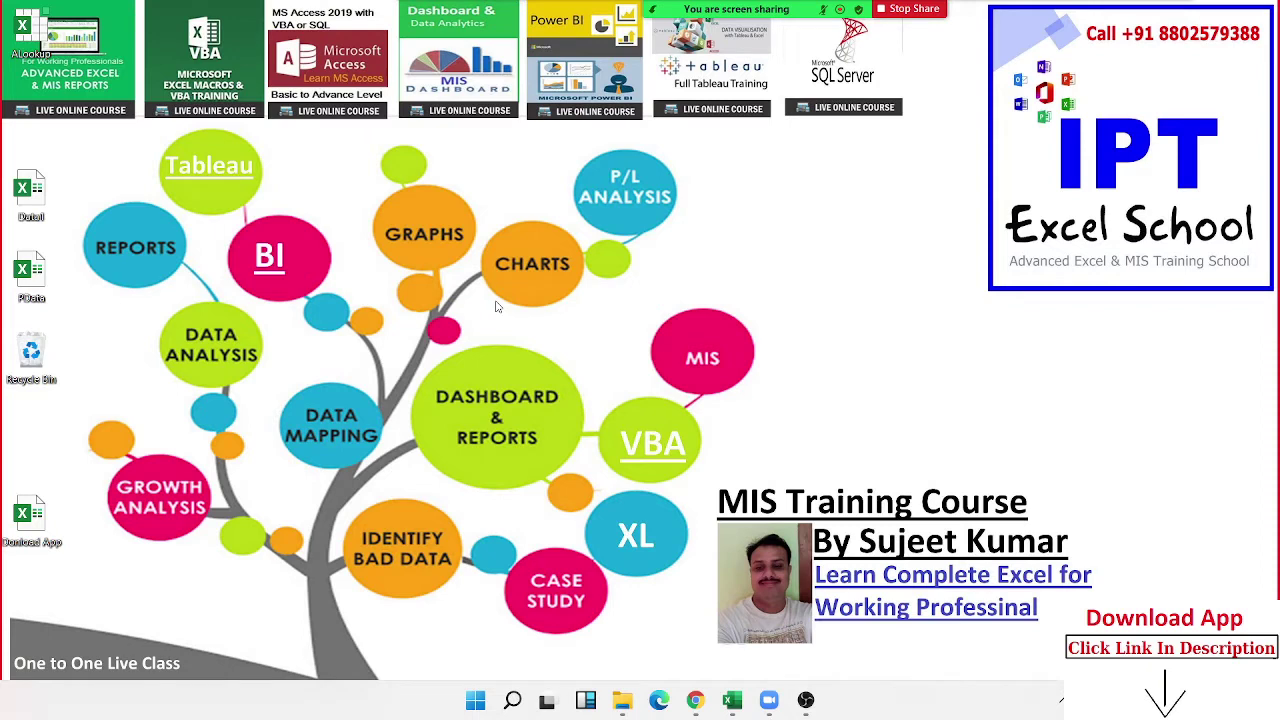
pyautogui.moveTo(437, 35)
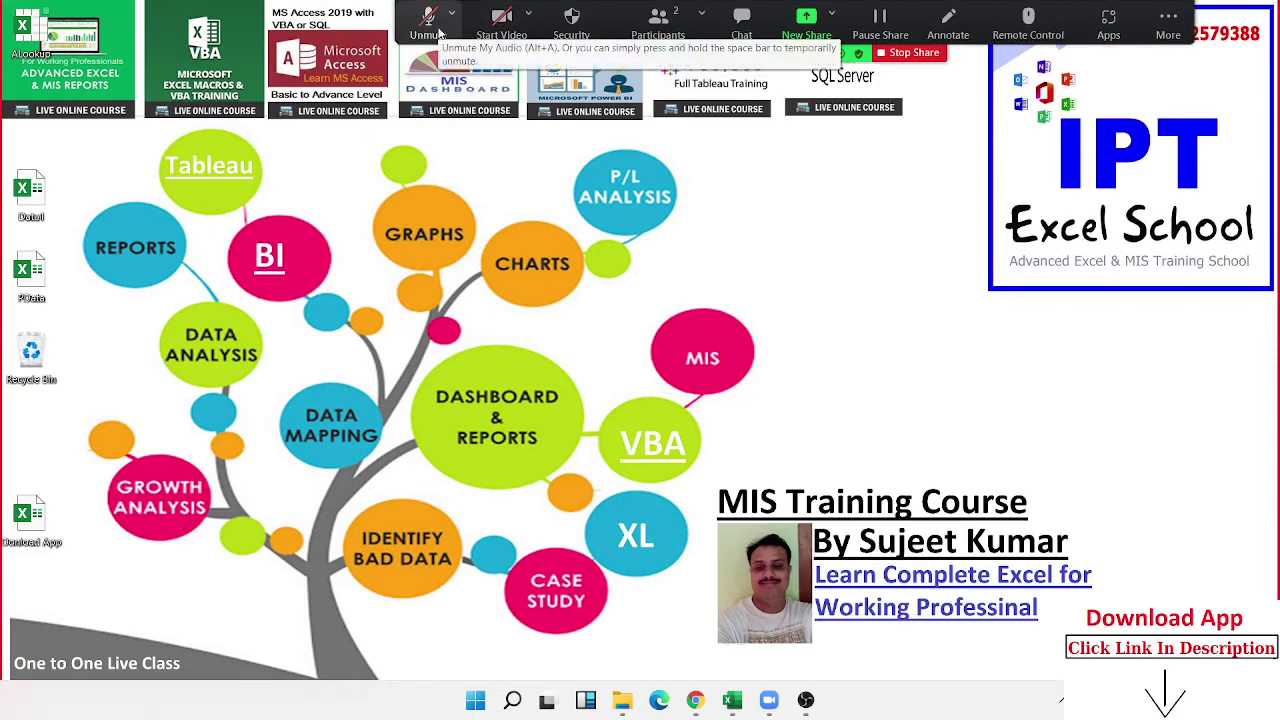
# Switch to Book3 and enter the headers Qty in A1 and MRP in B1
pyautogui.moveTo(732, 700)
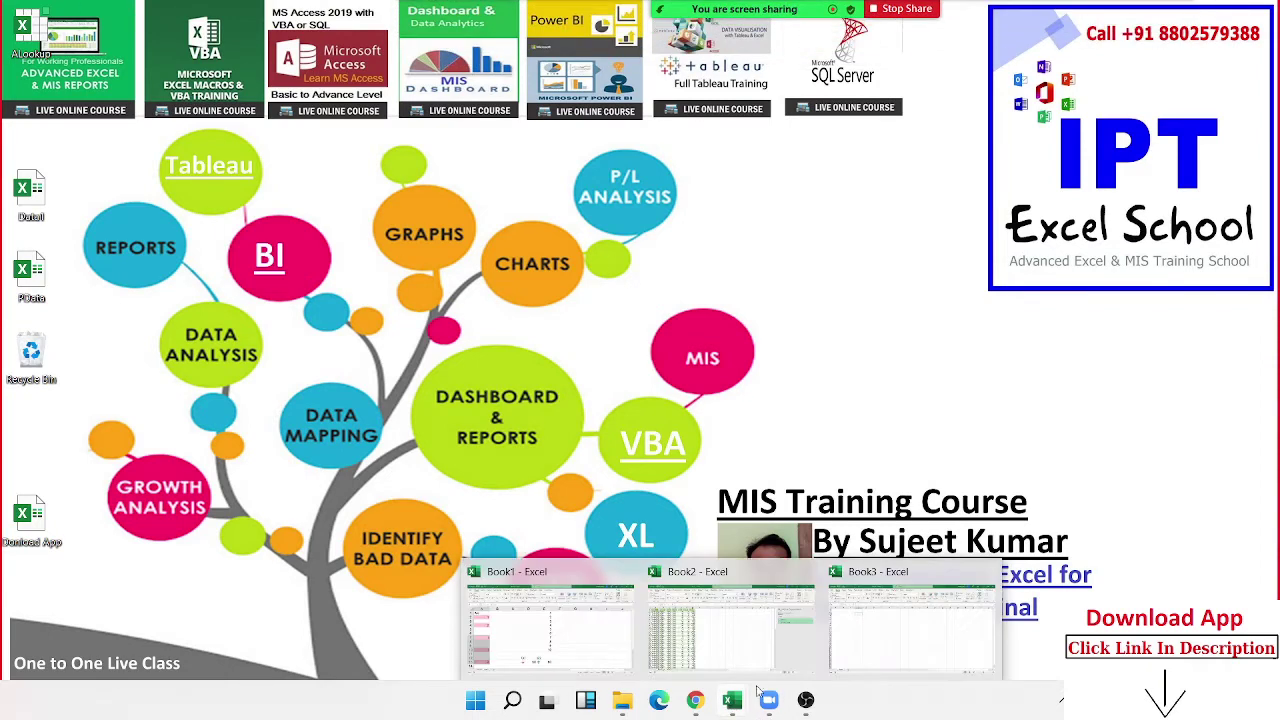
pyautogui.click(855, 650)
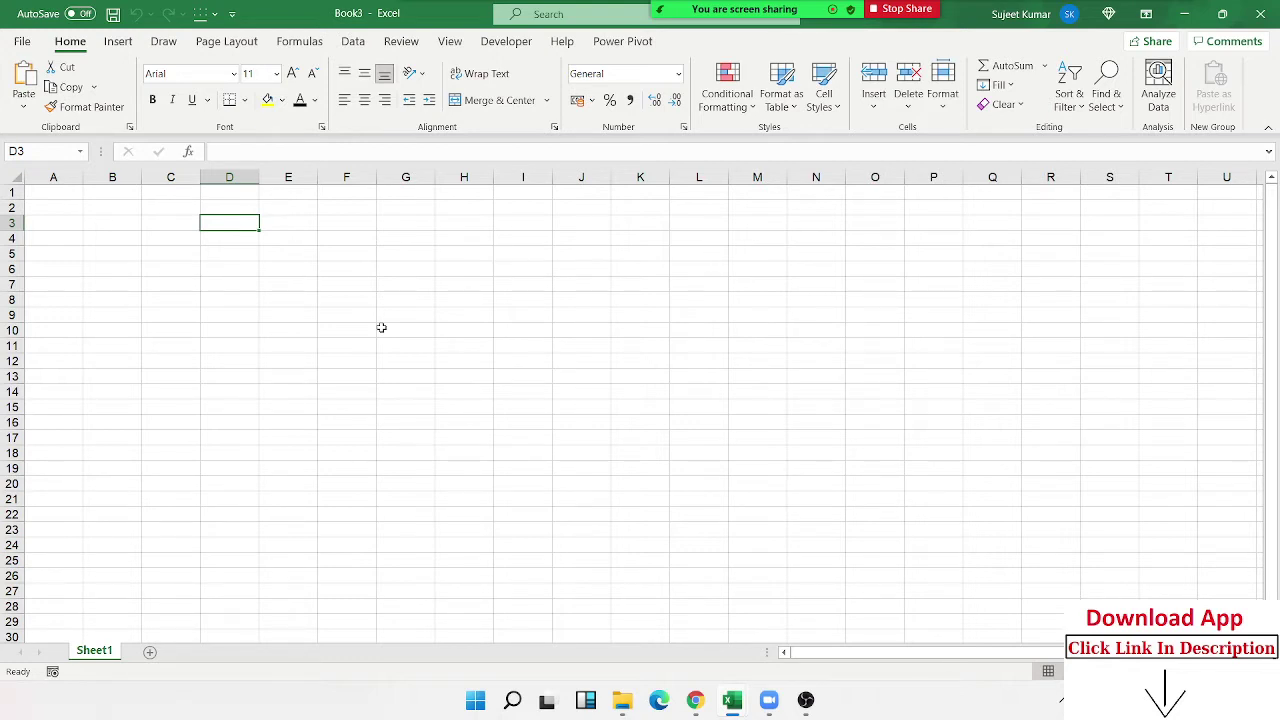
pyautogui.hotkey('ctrl', 'Up')
pyautogui.hotkey('ctrl', 'Left')
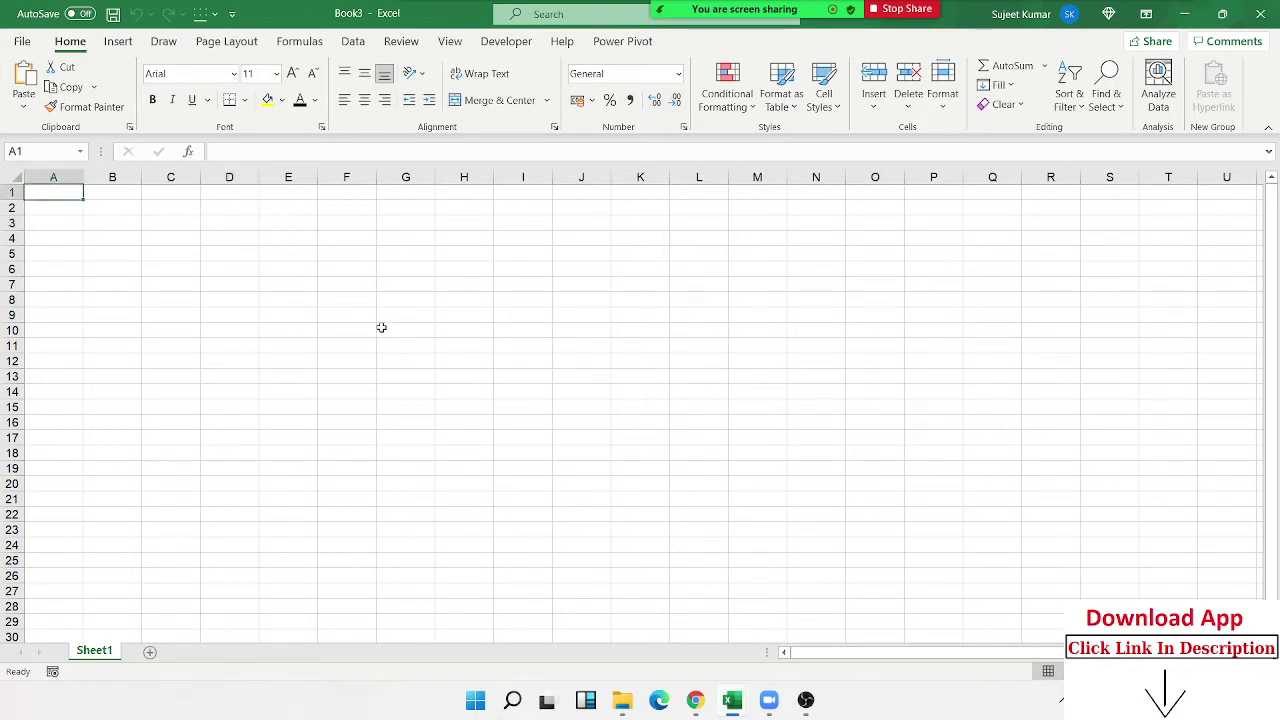
pyautogui.write('Qty')
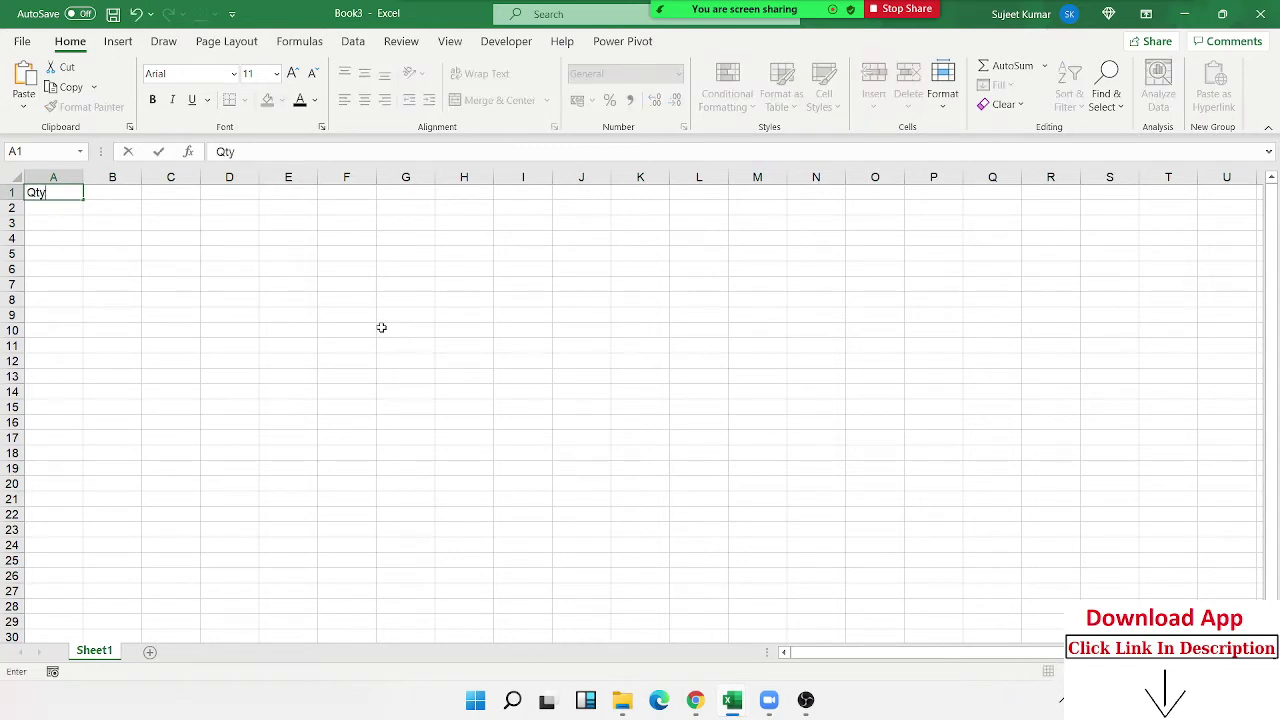
pyautogui.press('Tab')
pyautogui.write('MRP')
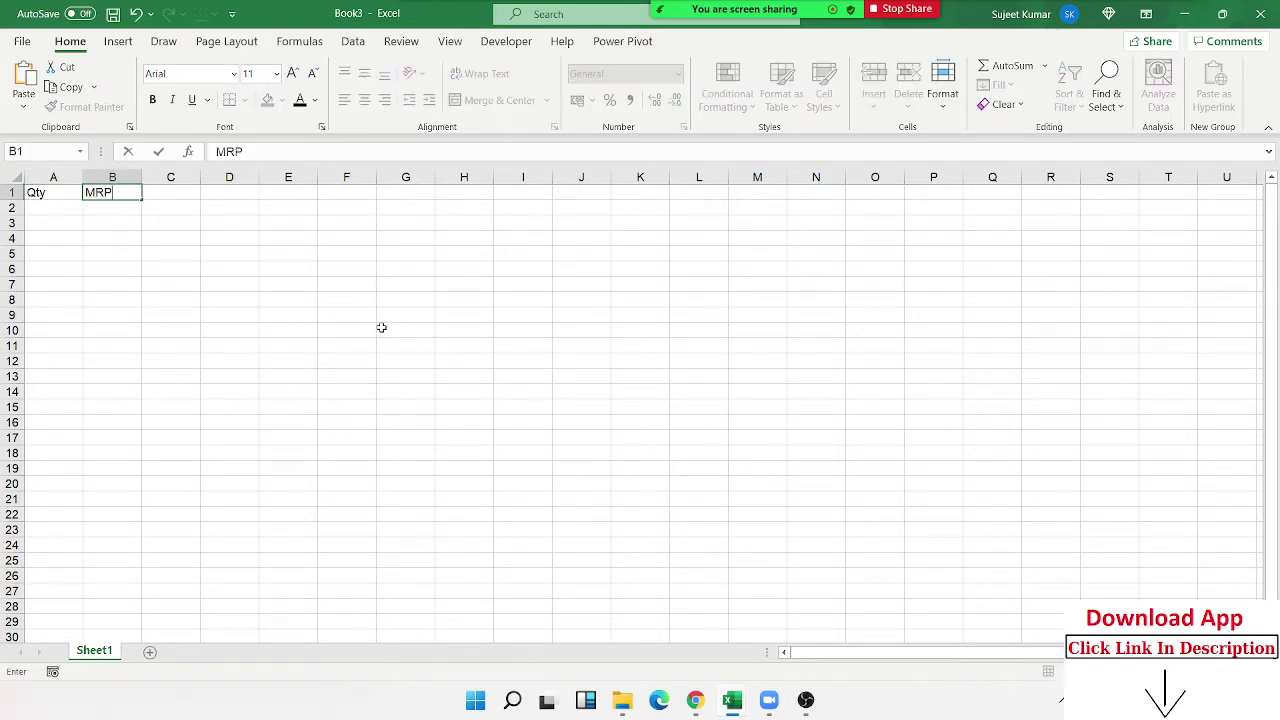
pyautogui.press('Return')
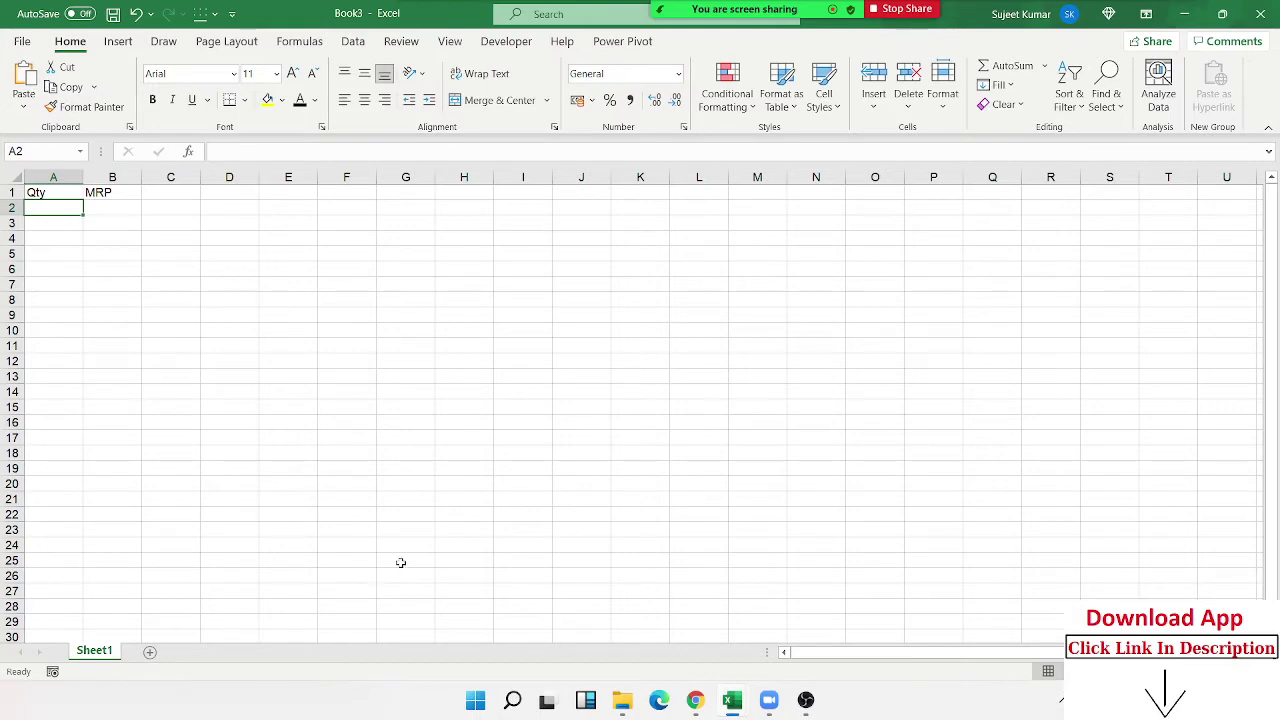
# Enter the Qty values 85, 36, 32, 63, 36, 32 in A2:A7
pyautogui.scroll(5, 412, 559)
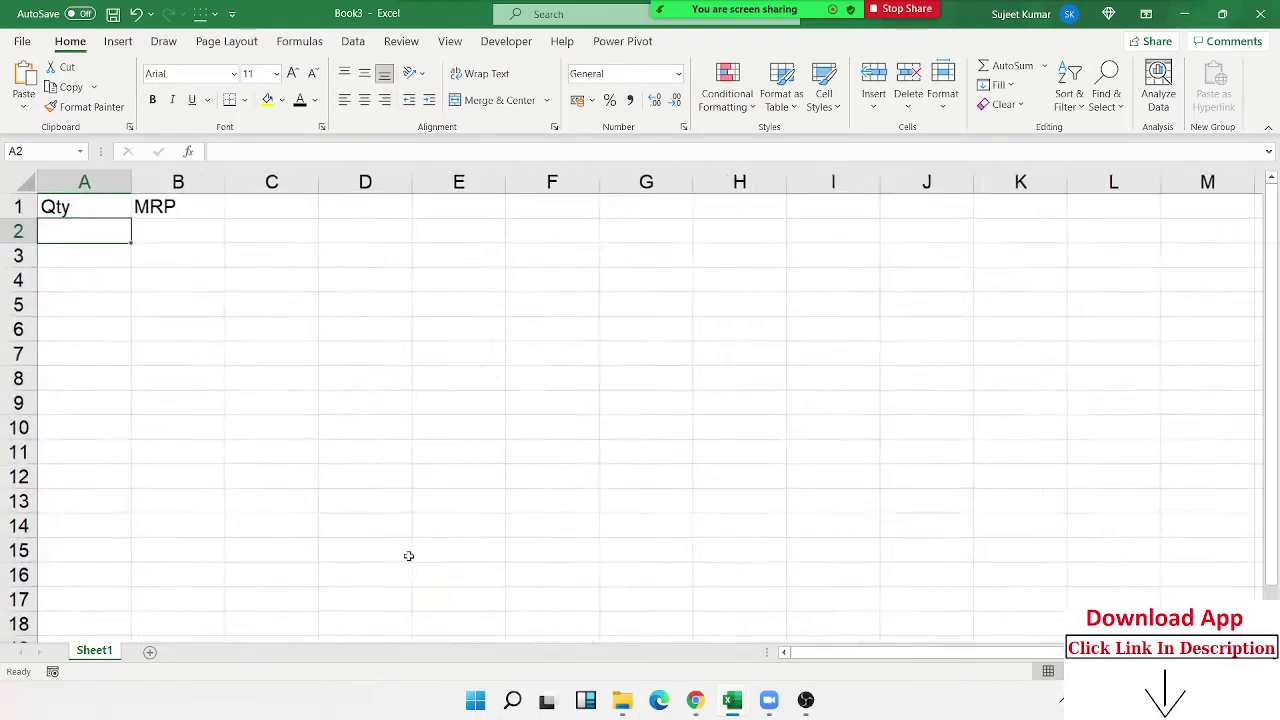
pyautogui.write('85')
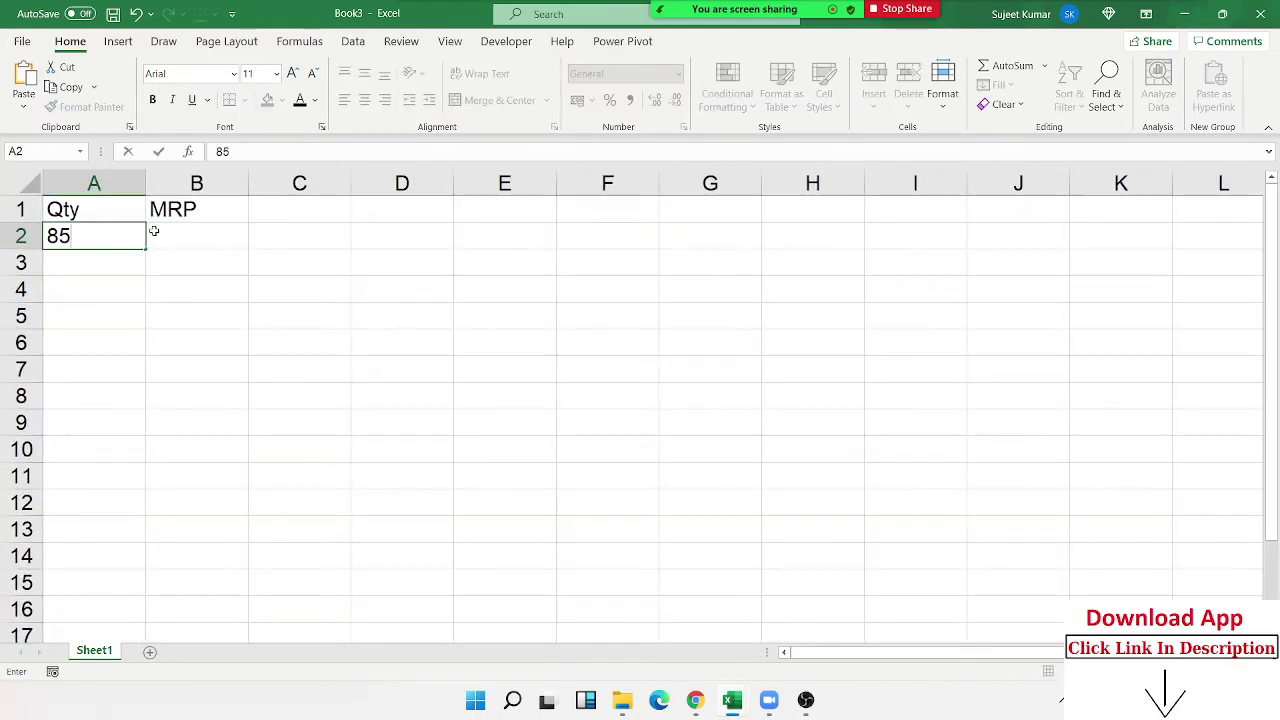
pyautogui.press('Return')
pyautogui.write('36')
pyautogui.press('Return')
pyautogui.write('32')
pyautogui.press('Return')
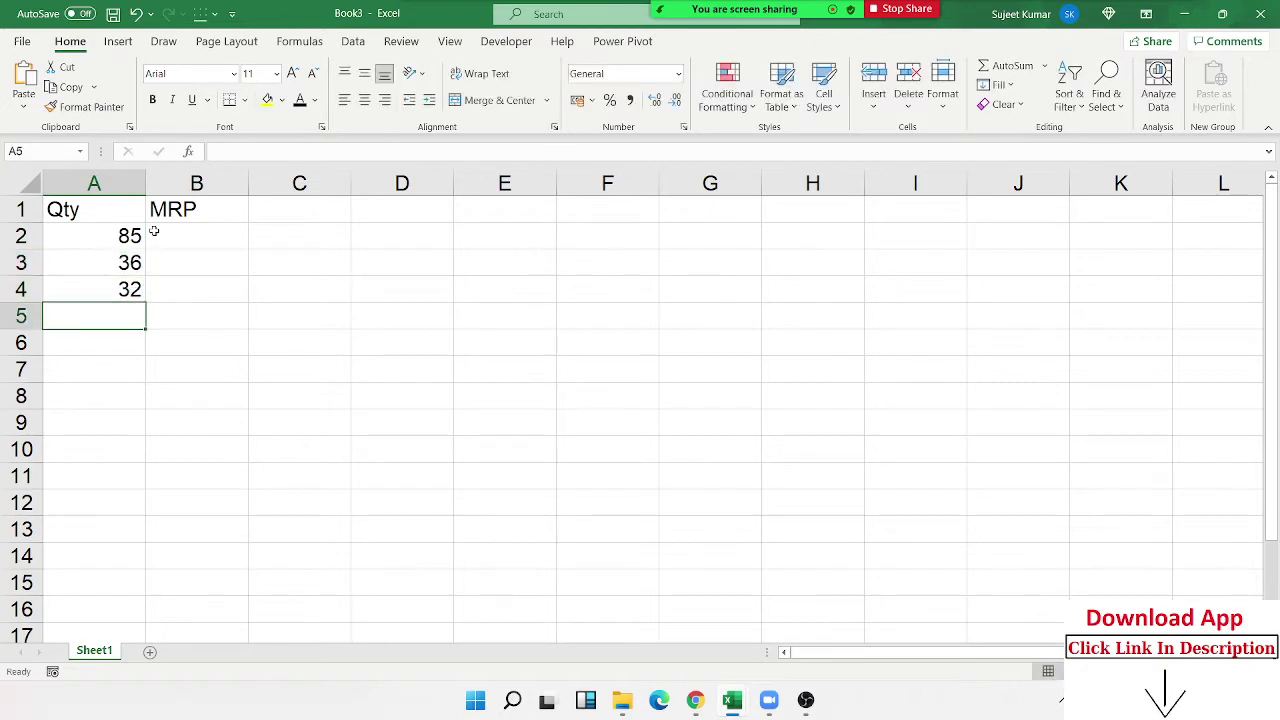
pyautogui.write('63')
pyautogui.press('Return')
pyautogui.write('36')
pyautogui.press('Return')
pyautogui.write('32')
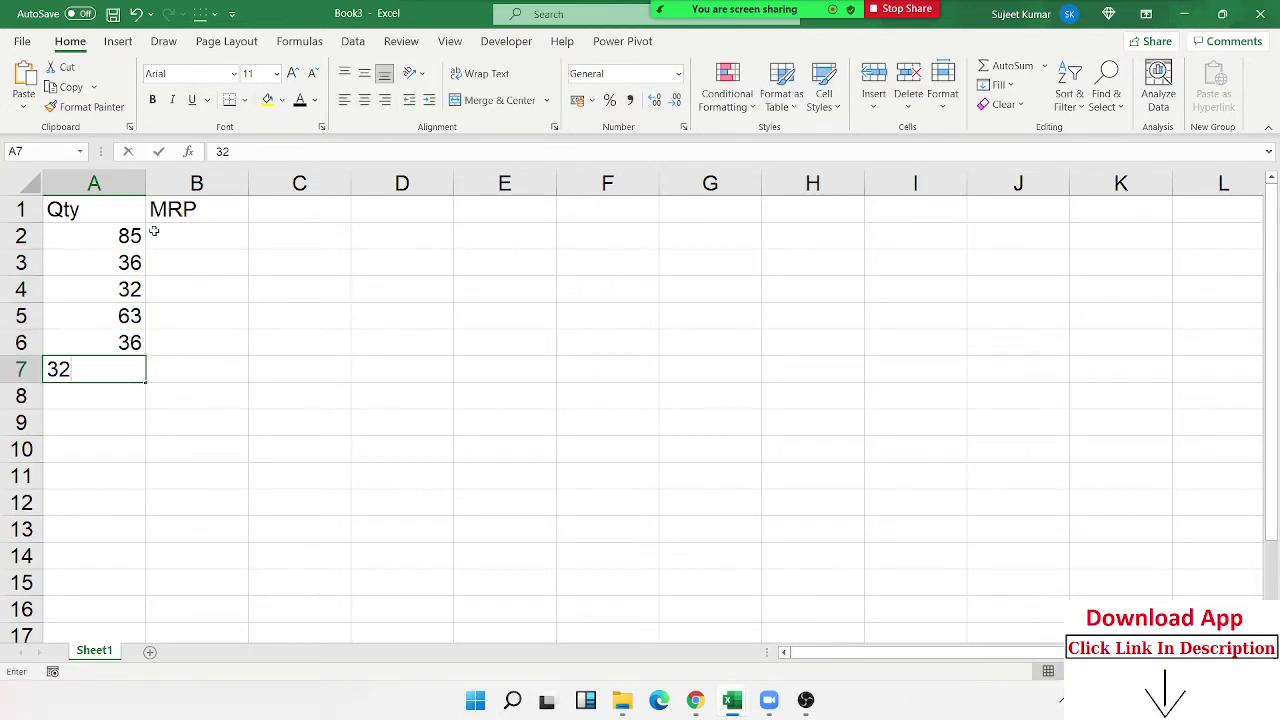
pyautogui.press('Return')
pyautogui.press('Up')
pyautogui.hotkey('ctrl', 'Home')
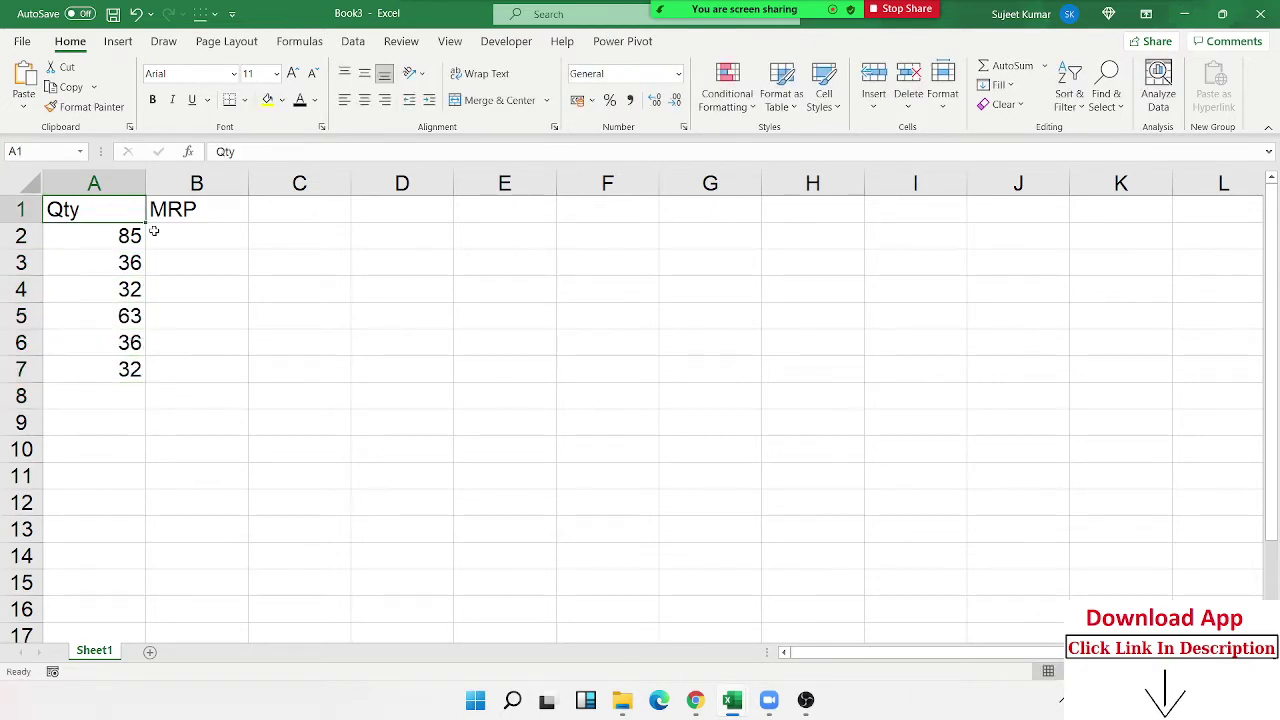
# Enter the MRP values 98, 65, 25, 36, 65, 25 in B2:B7
pyautogui.click(154, 231)
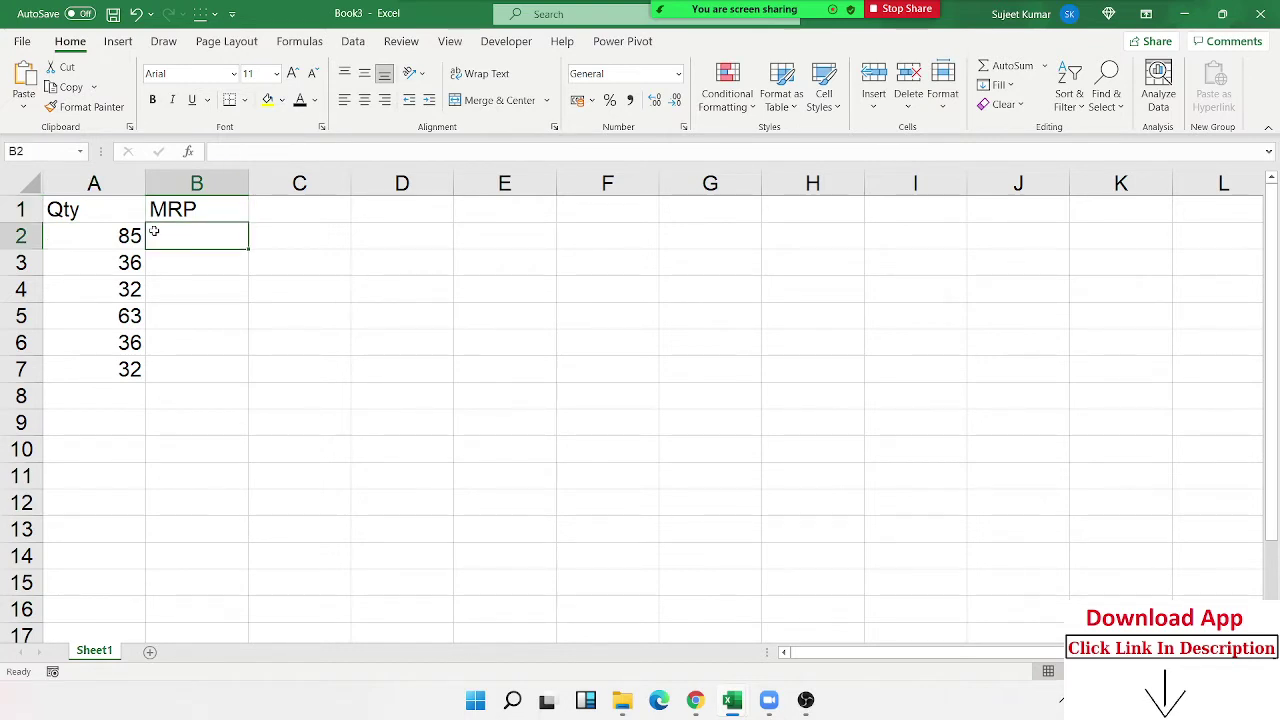
pyautogui.write('98')
pyautogui.press('Return')
pyautogui.write('65')
pyautogui.press('Return')
pyautogui.write('25')
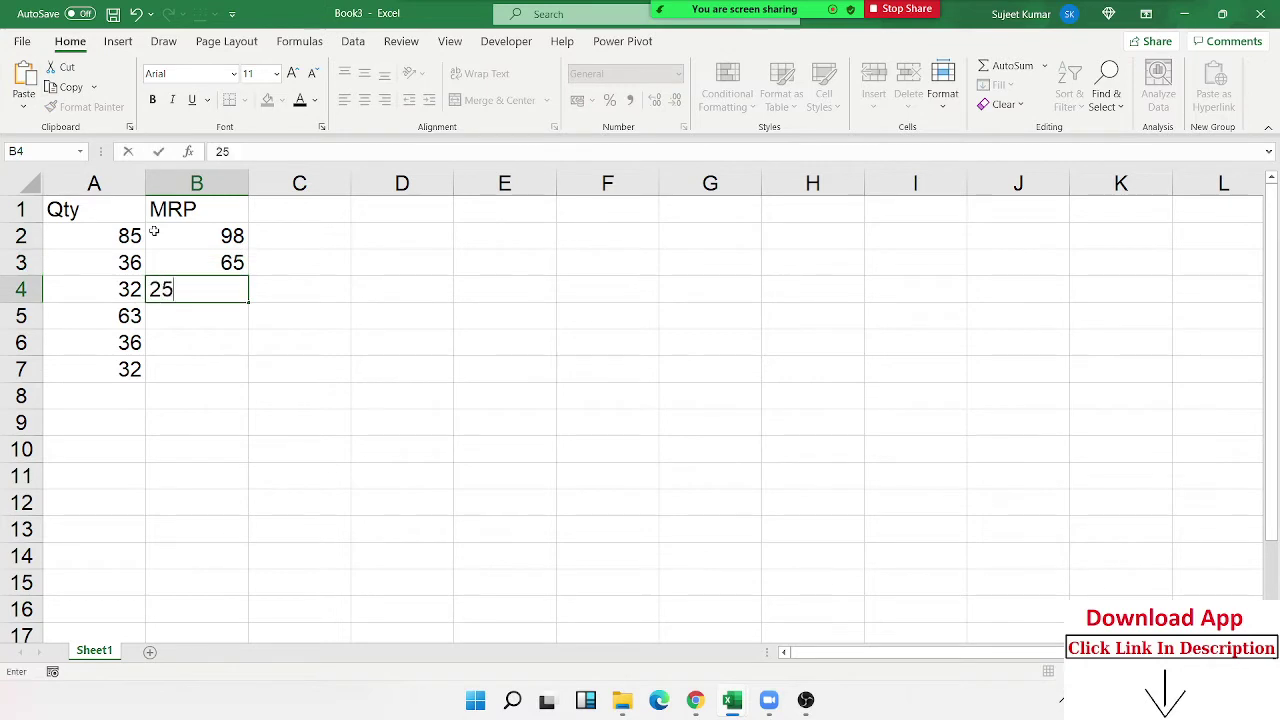
pyautogui.press('Return')
pyautogui.write('36')
pyautogui.press('Return')
pyautogui.write('65')
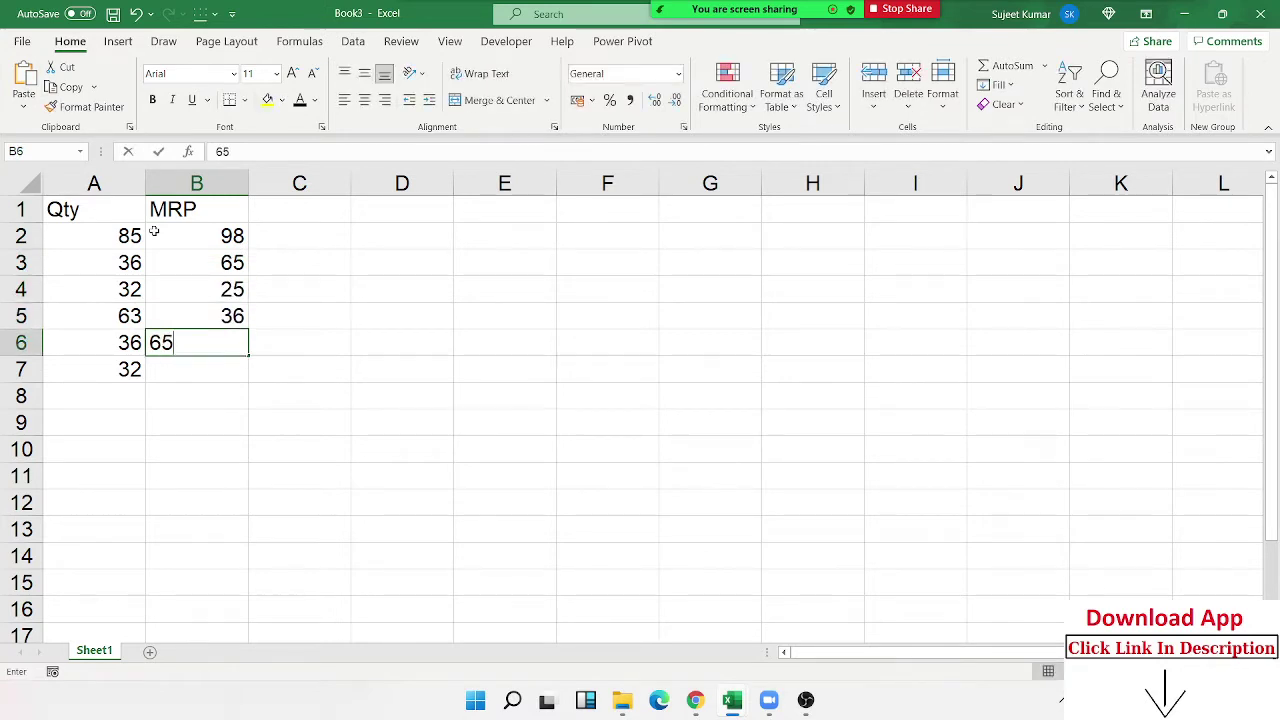
pyautogui.press('Return')
pyautogui.write('25')
pyautogui.press('Return')
# Return to the top of the table and move over to column C
pyautogui.press('Up')
pyautogui.press('Up')
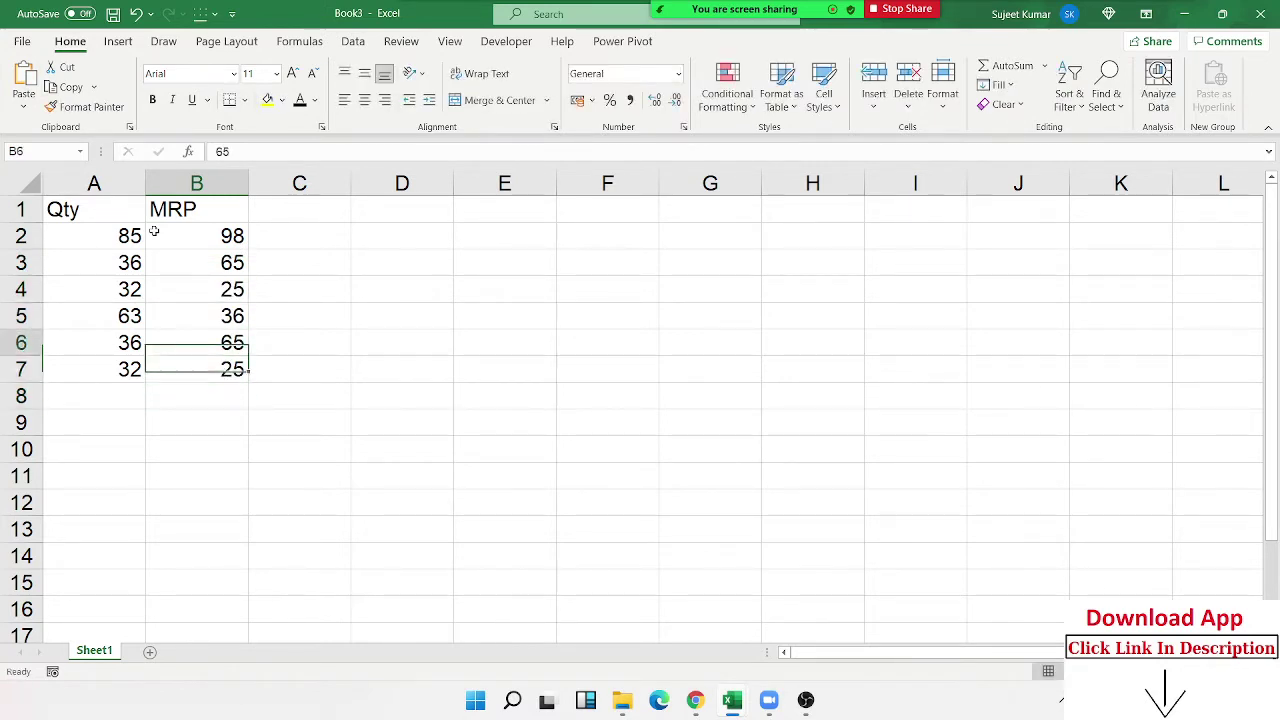
pyautogui.hotkey('ctrl', 'Home')
pyautogui.press('Right')
pyautogui.press('Right')
pyautogui.press('Right')
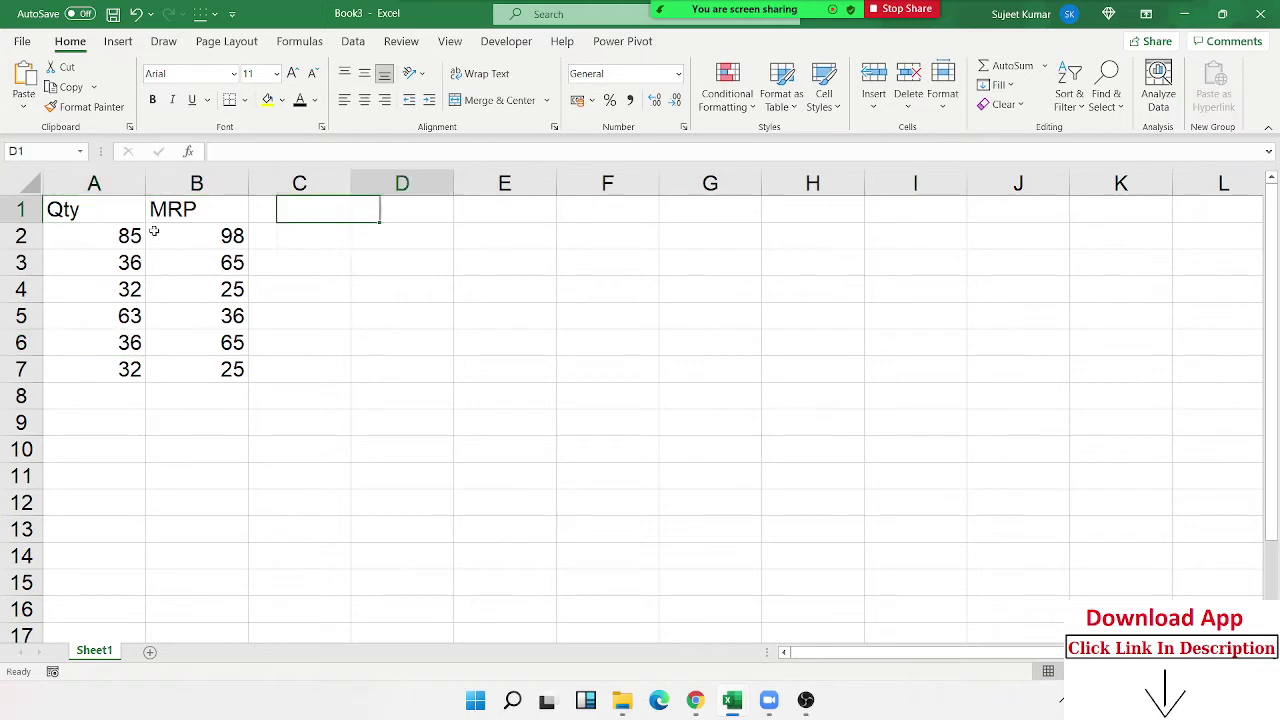
pyautogui.press('Down')
pyautogui.press('Down')
pyautogui.press('Down')
pyautogui.press('Down')
pyautogui.press('Down')
pyautogui.press('Down')
pyautogui.press('Down')
pyautogui.press('Down')
pyautogui.press('Left')
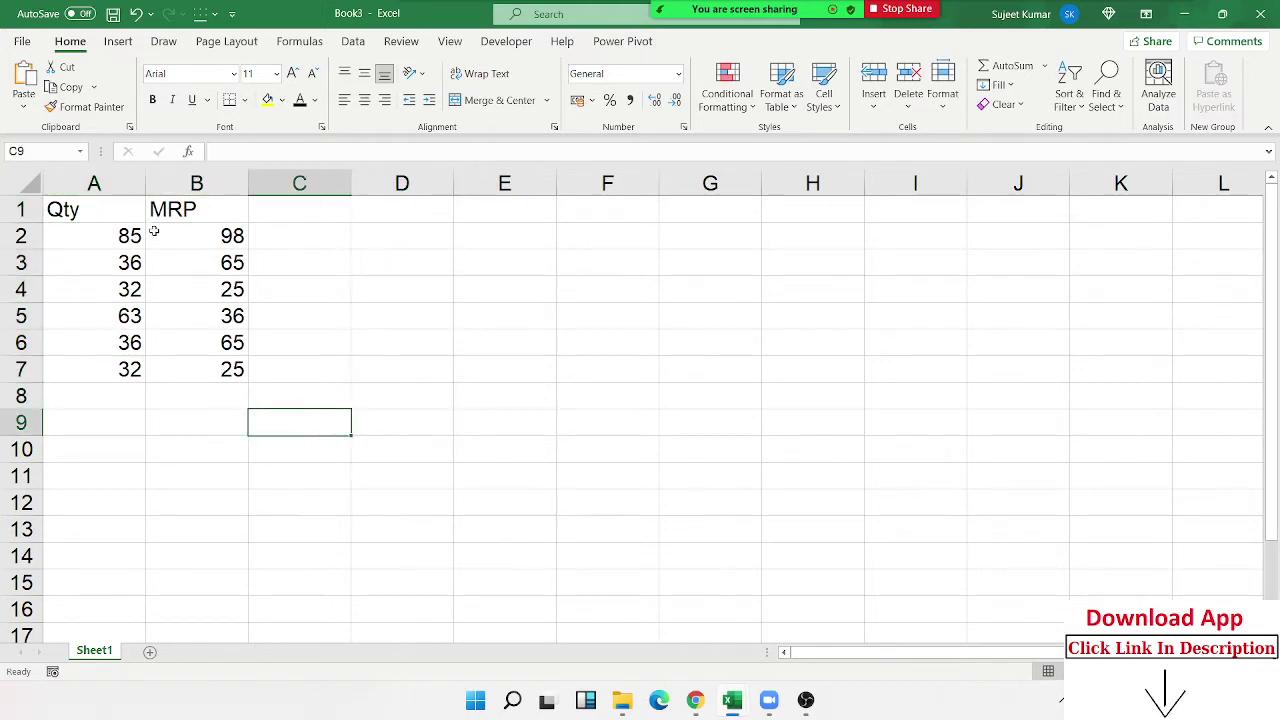
pyautogui.press('Up')
# Enter a Qty times MRP formula in C2 and fill it down through C7
pyautogui.hotkey('ctrl', 'Up')
pyautogui.press('Down')
pyautogui.write('=')
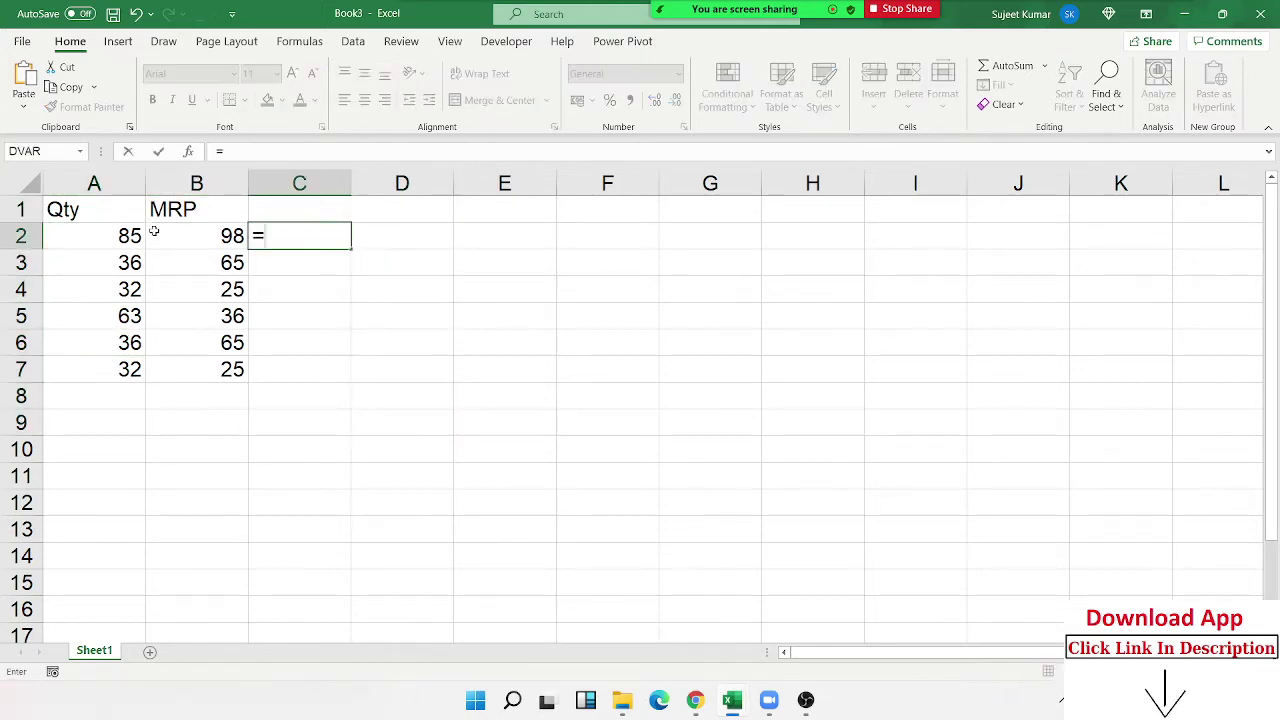
pyautogui.press('Left')
pyautogui.press('Left')
pyautogui.write('*')
pyautogui.press('Left')
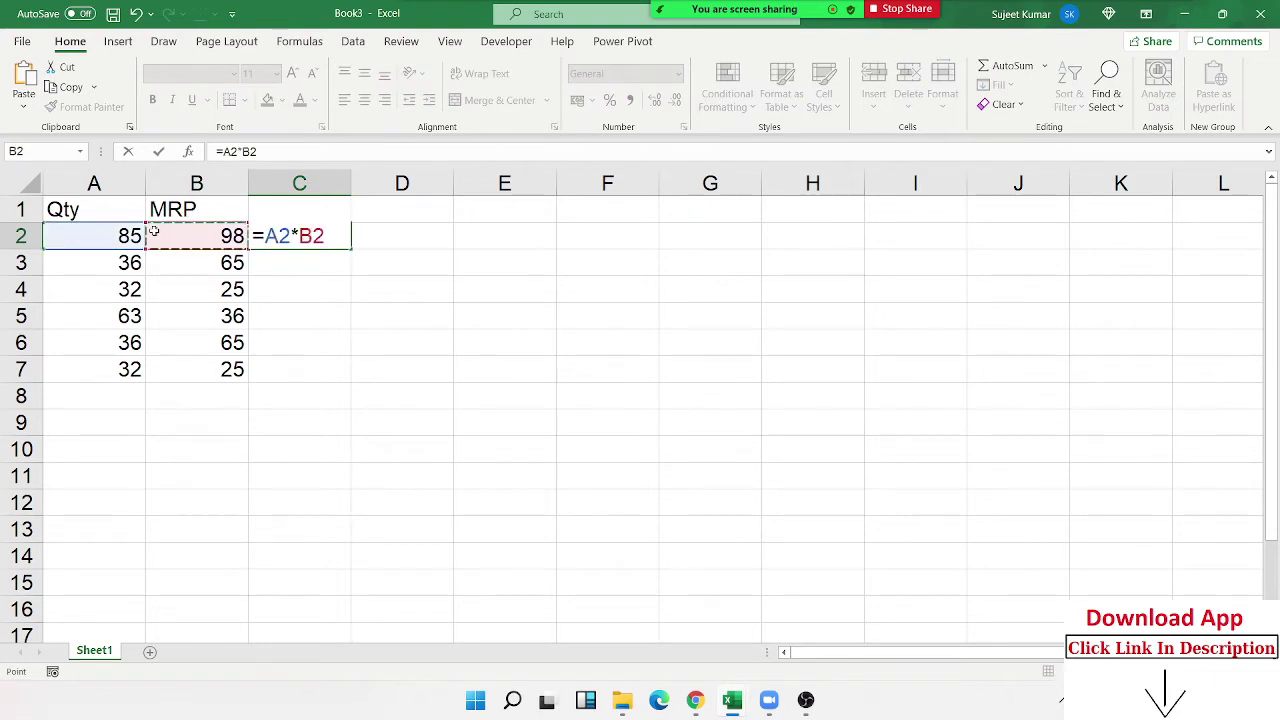
pyautogui.press('Return')
pyautogui.press('Left')
pyautogui.hotkey('ctrl', 'Down')
pyautogui.hotkey('ctrl', 'Right')
pyautogui.hotkey('ctrl', 'Left')
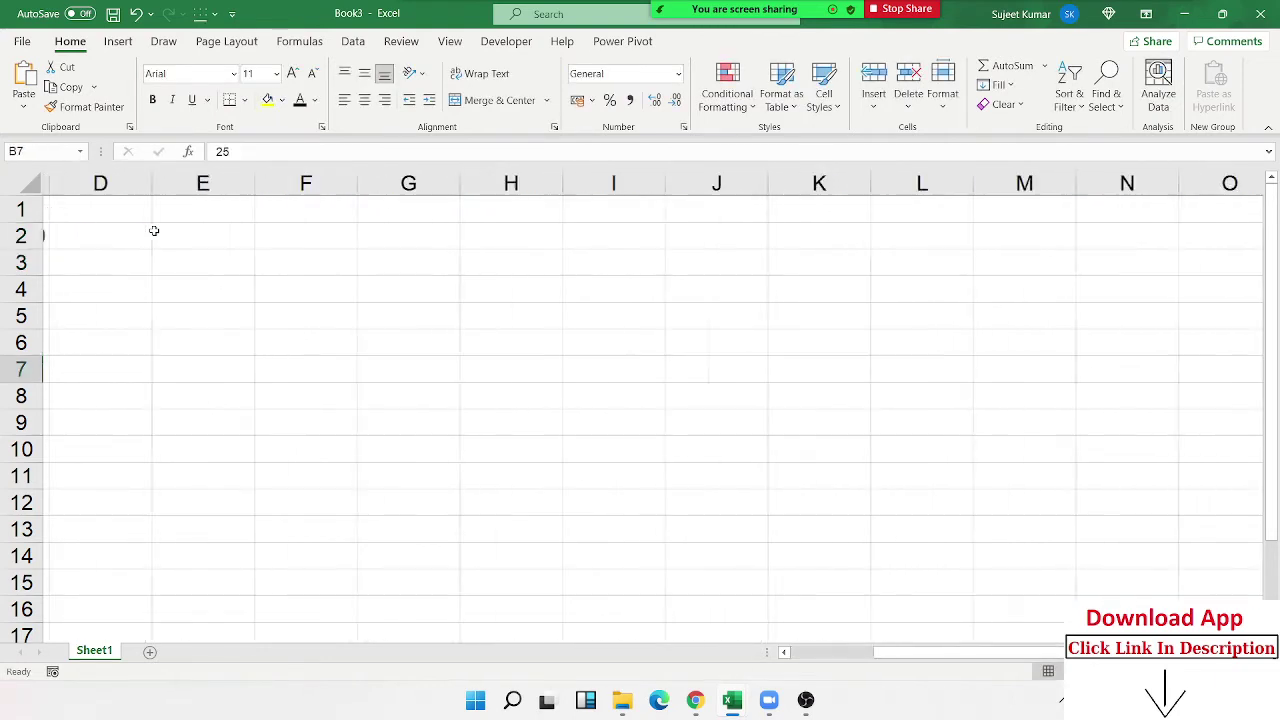
pyautogui.press('Right')
pyautogui.hotkey('shift', 'Up')
pyautogui.hotkey('ctrl', 'shift', 'Up')
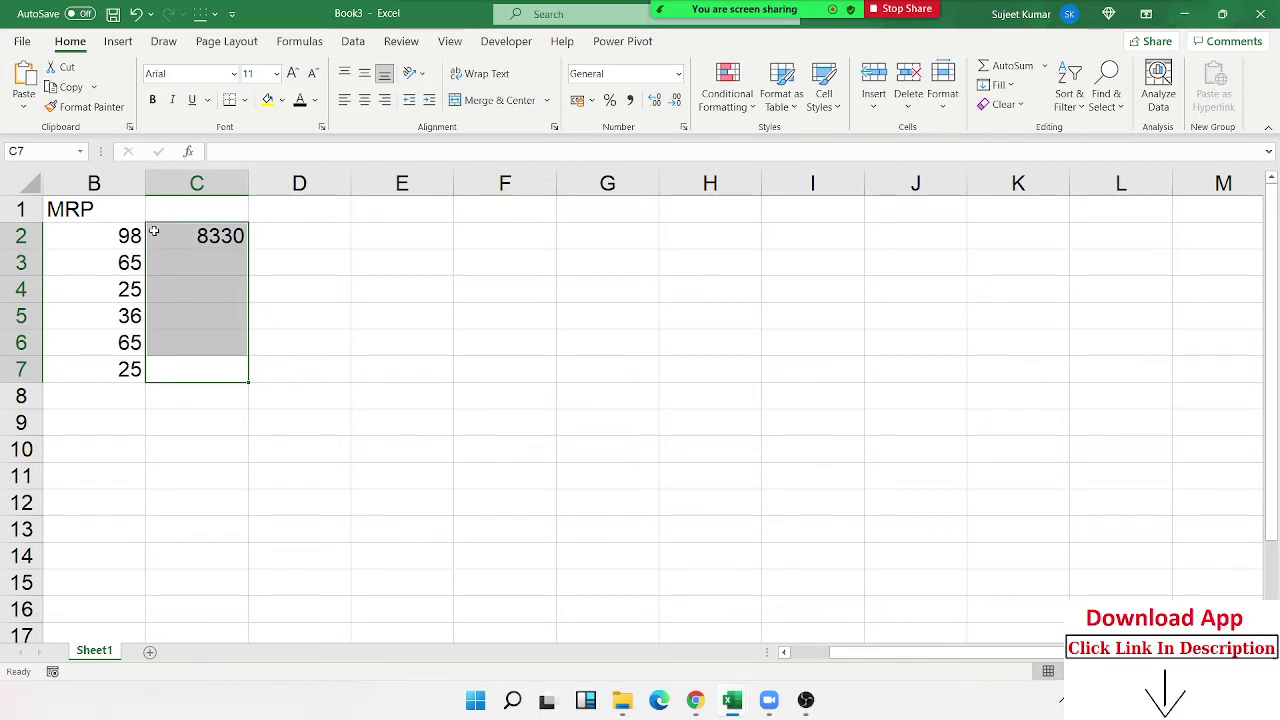
pyautogui.hotkey('ctrl', 'd')
# Clear the totals from C2:C7 and go to cell B8
pyautogui.press('Left')
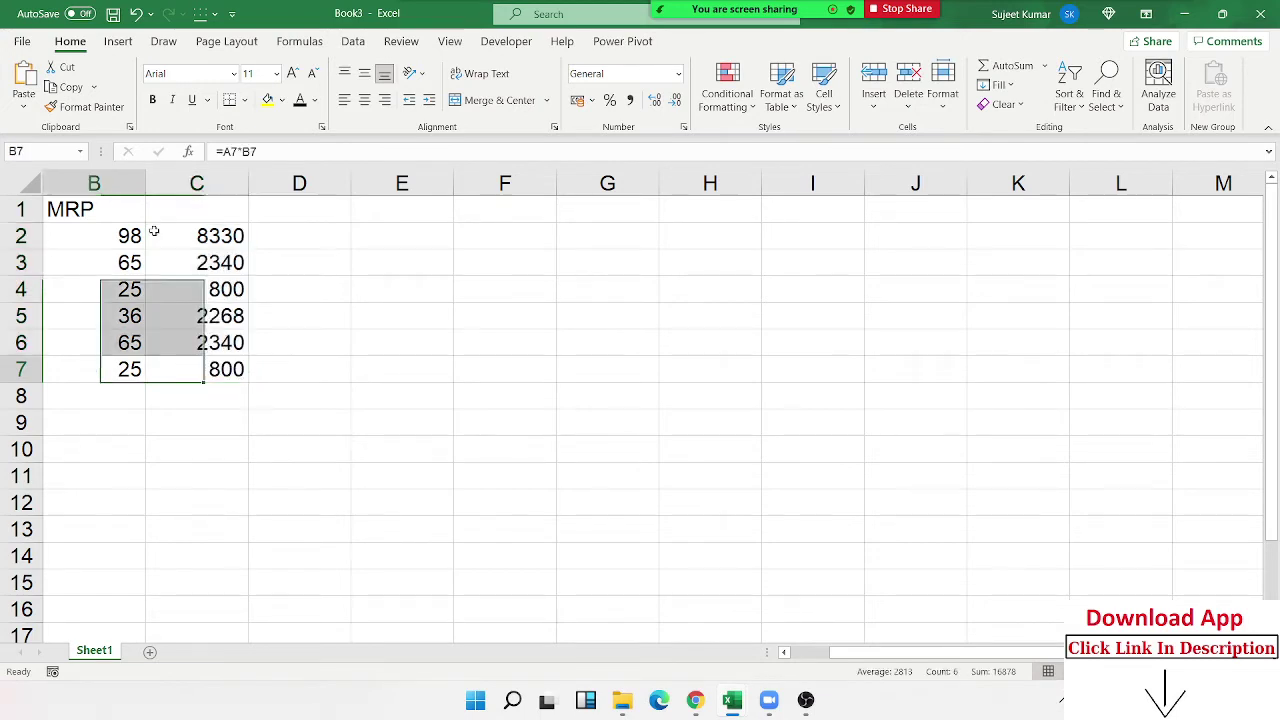
pyautogui.press('Left')
pyautogui.press('Right')
pyautogui.press('Right')
pyautogui.press('Right')
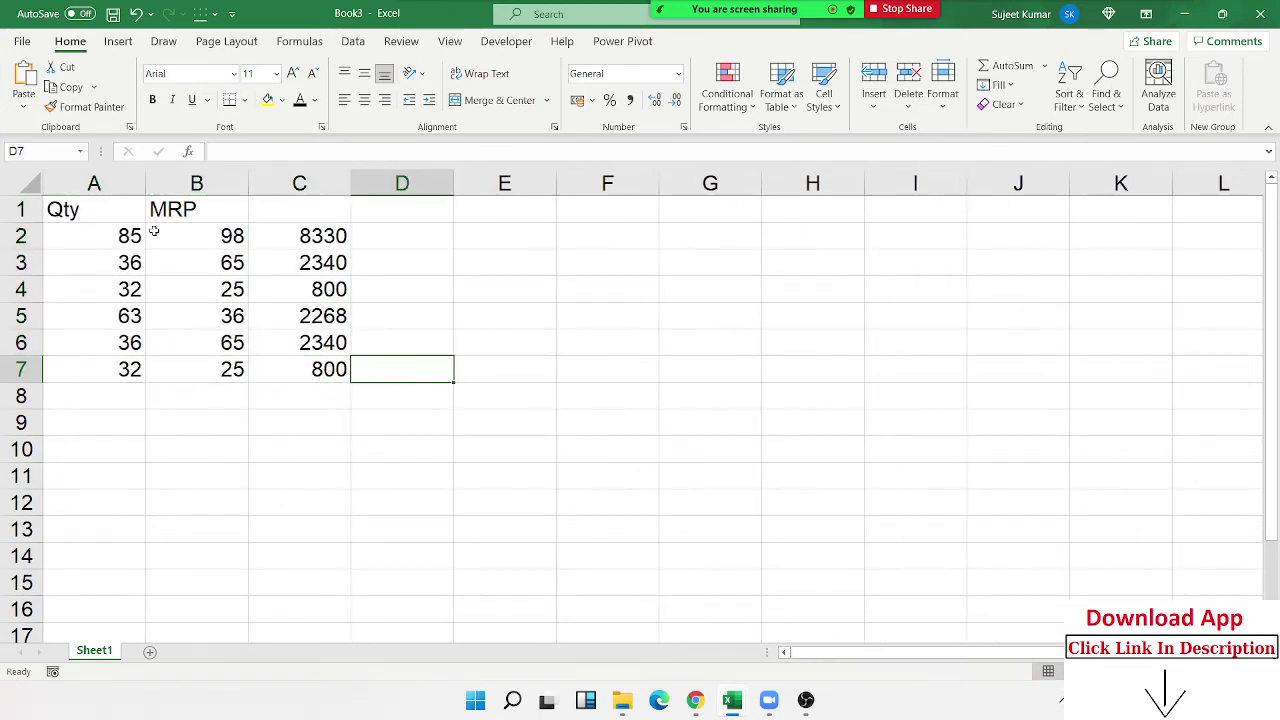
pyautogui.press('Left')
pyautogui.hotkey('ctrl', 'shift', 'Up')
pyautogui.press('Delete')
pyautogui.press('Down')
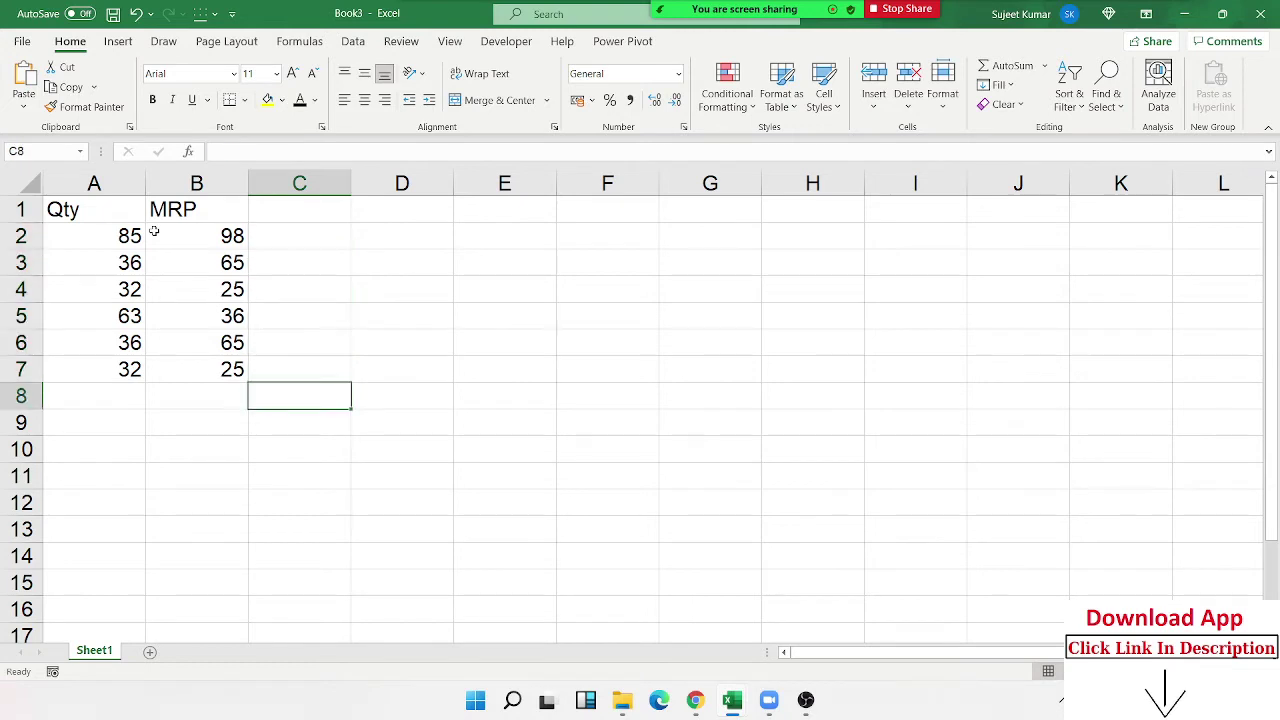
pyautogui.press('Down')
pyautogui.press('Left')
pyautogui.press('Up')
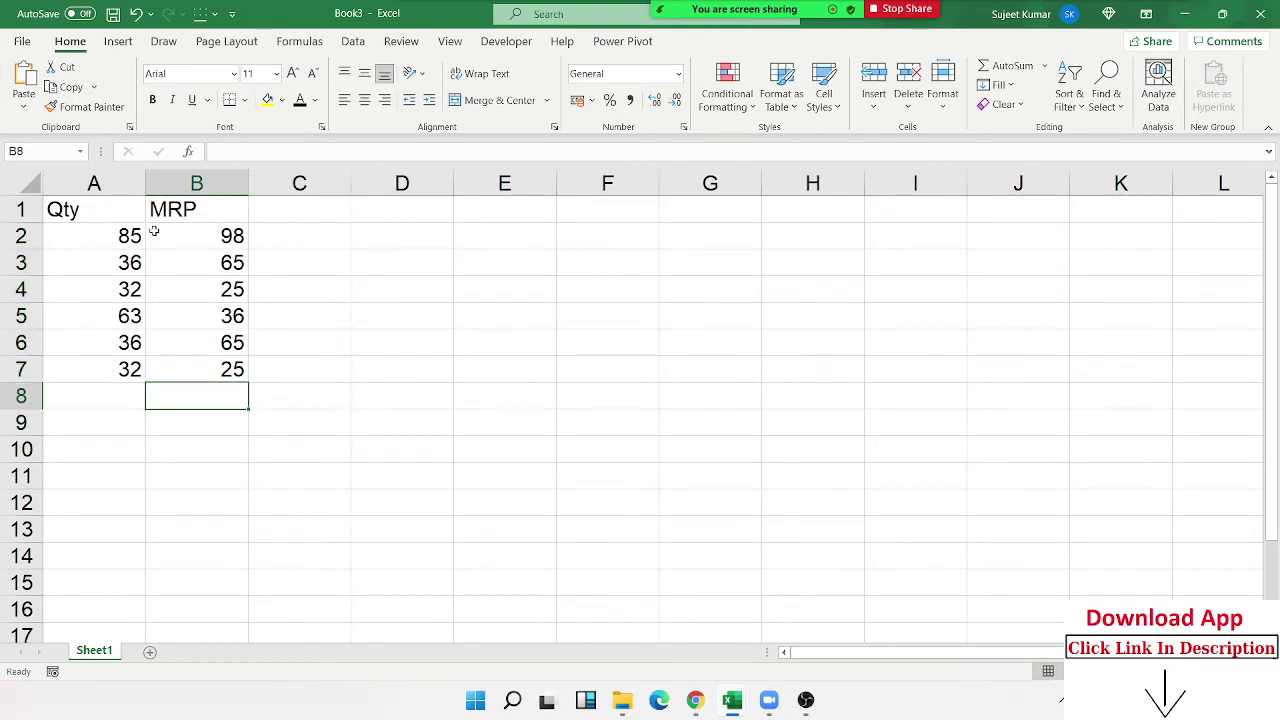
# Enter =SUM(A2:A7*B2:B7) in B8 to get the 16878 total
pyautogui.write('=sum')
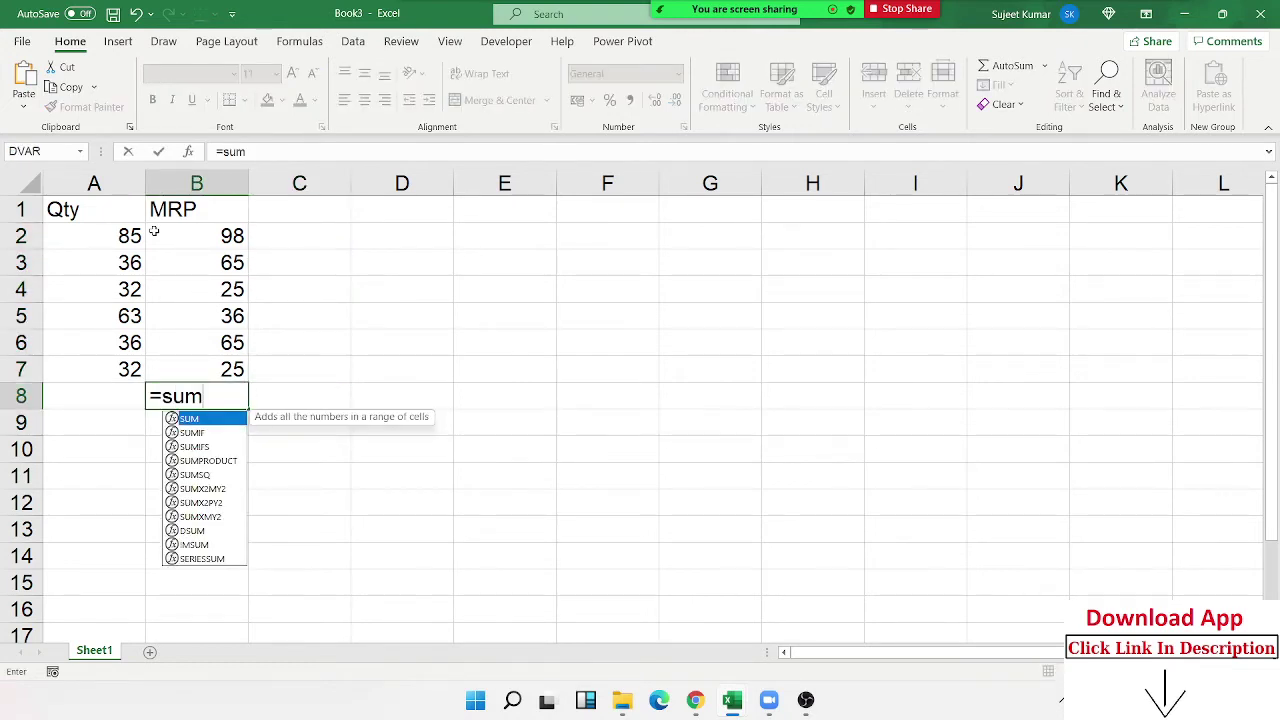
pyautogui.press('Tab')
pyautogui.press('Left')
pyautogui.press('Up')
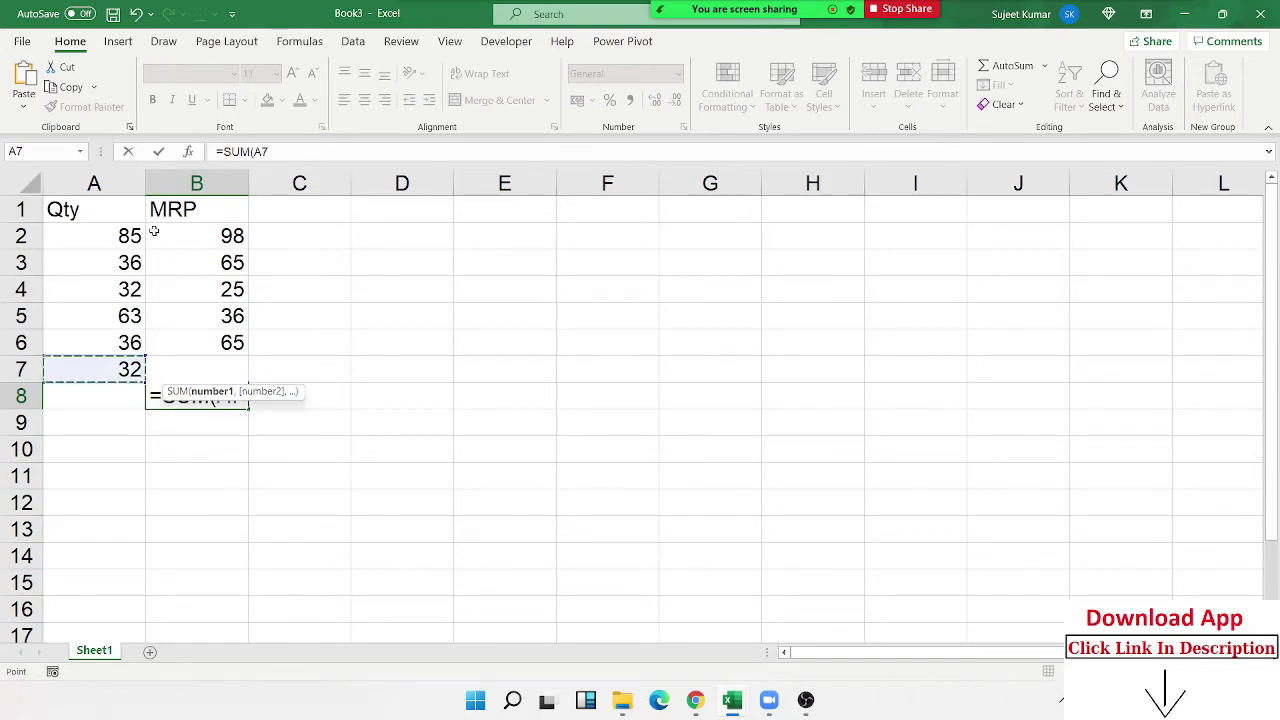
pyautogui.hotkey('ctrl', 'shift', 'Up')
pyautogui.hotkey('shift', 'Down')
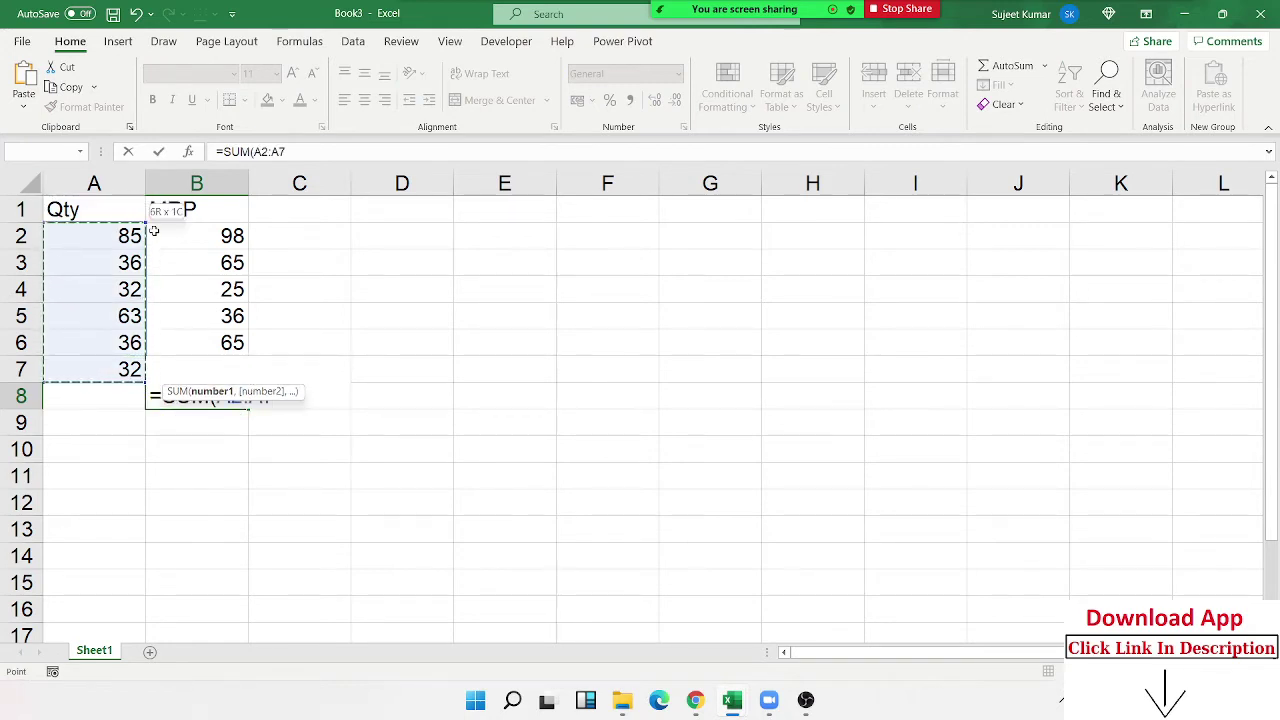
pyautogui.write('*')
pyautogui.press('Up')
pyautogui.hotkey('ctrl', 'shift', 'Up')
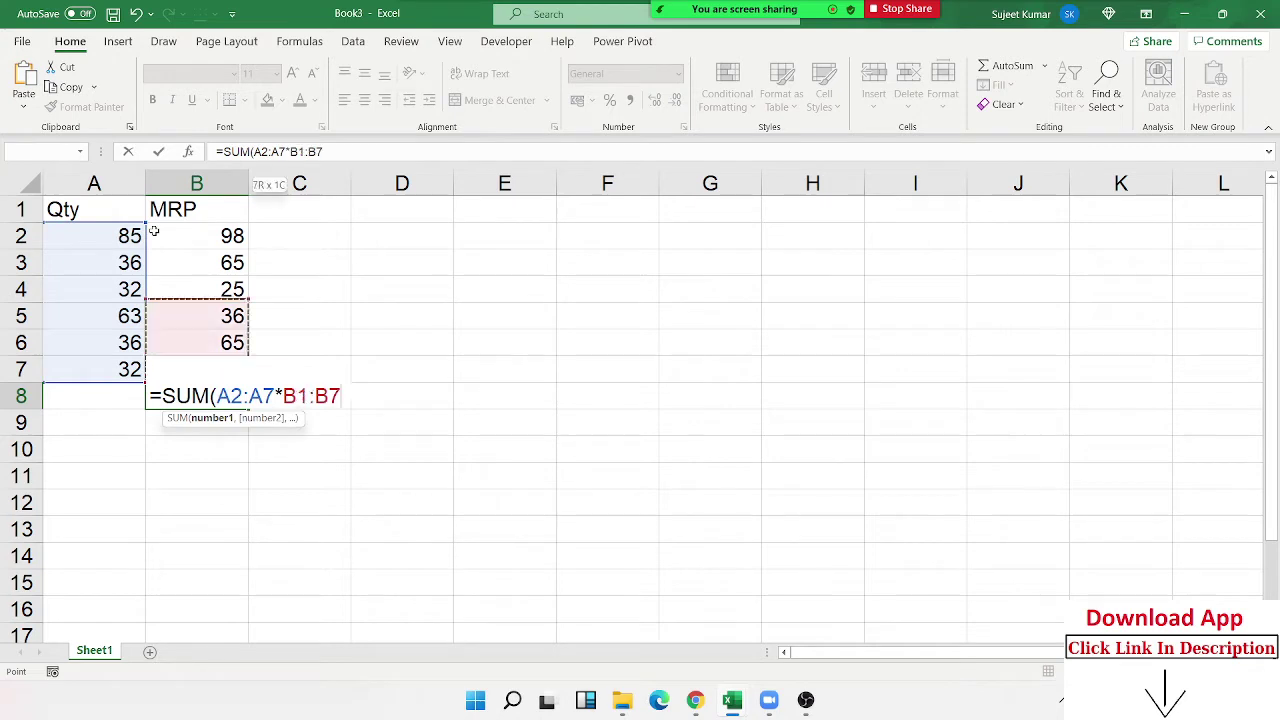
pyautogui.hotkey('shift', 'Down')
pyautogui.hotkey('ctrl', 'Return')
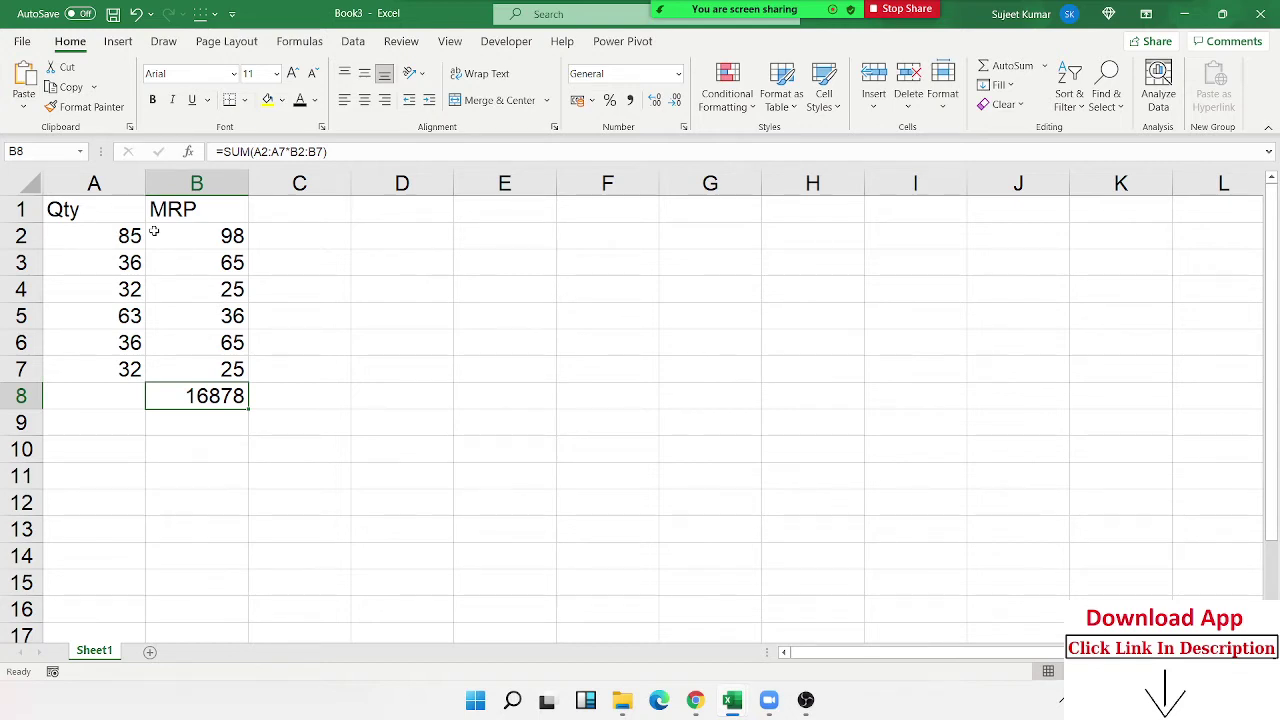
# Go to E2 and enter 852 and 36 in E2:E3
pyautogui.hotkey('ctrl', 'Up')
pyautogui.hotkey('ctrl', 'Right')
pyautogui.hotkey('ctrl', 'Left')
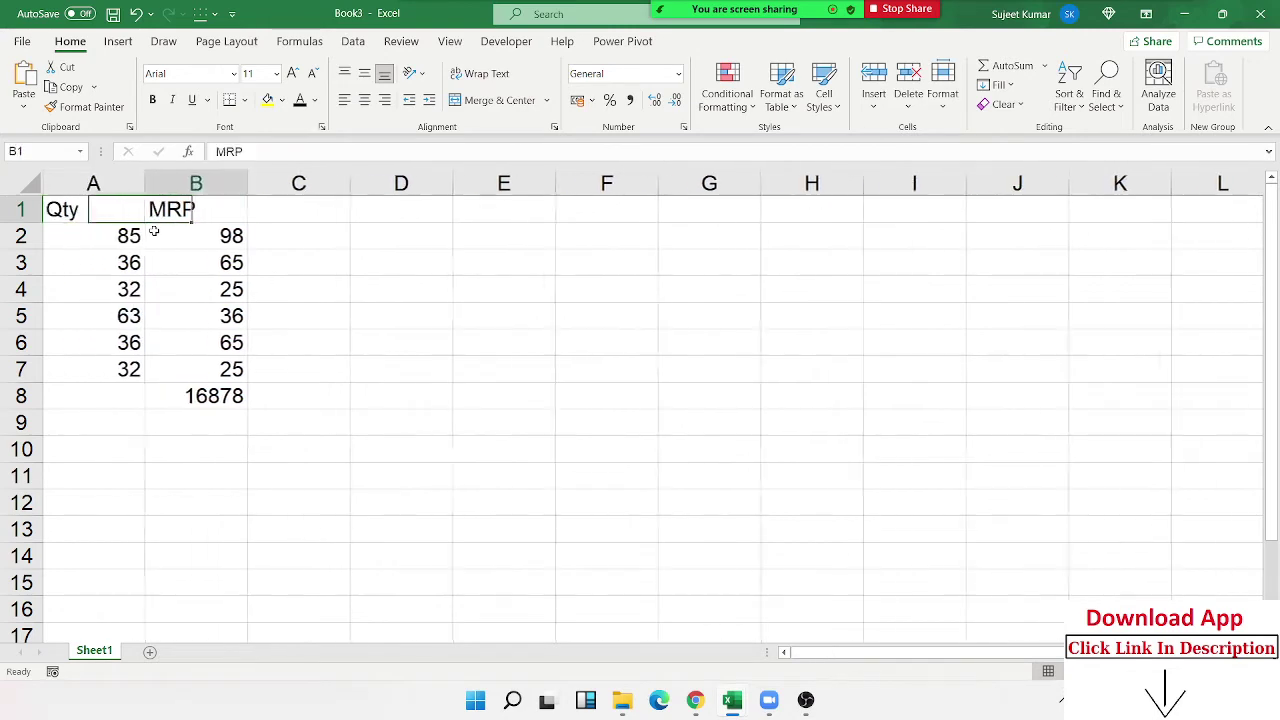
pyautogui.press('Right')
pyautogui.press('Right')
pyautogui.press('Home')
pyautogui.press('Right')
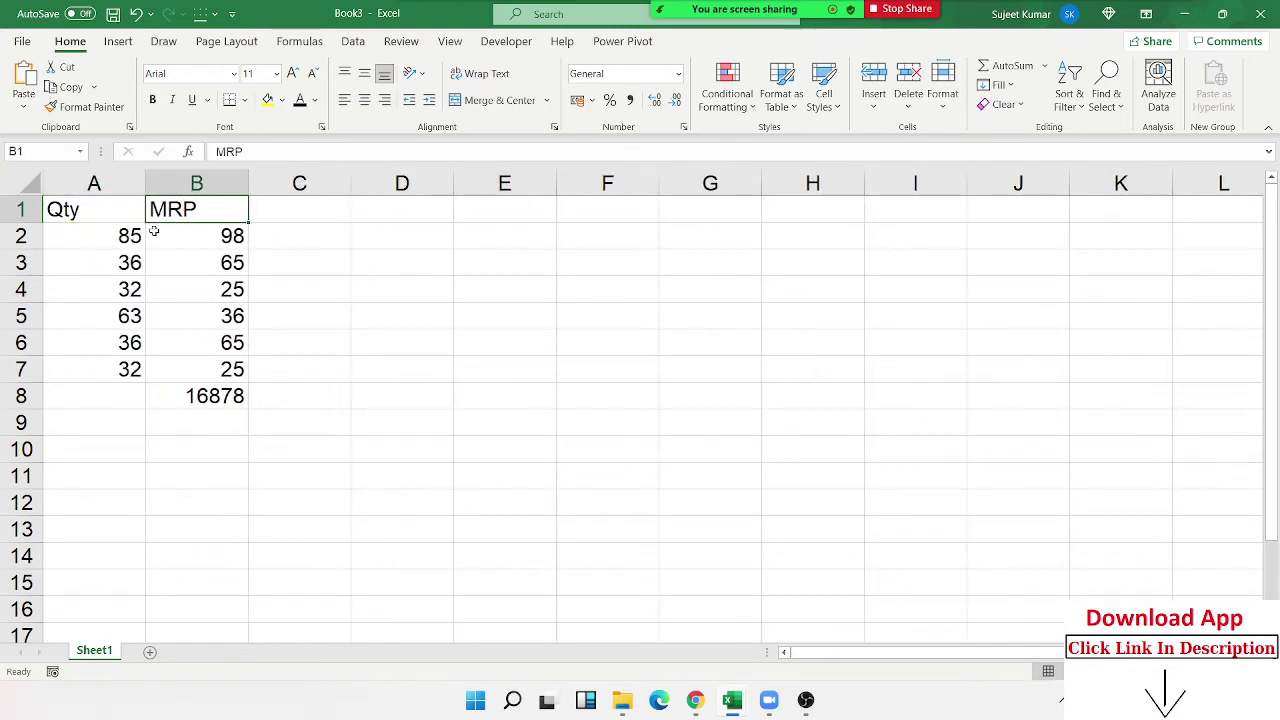
pyautogui.press('Right')
pyautogui.press('Right')
pyautogui.press('Right')
pyautogui.press('Right')
pyautogui.press('Down')
pyautogui.press('Left')
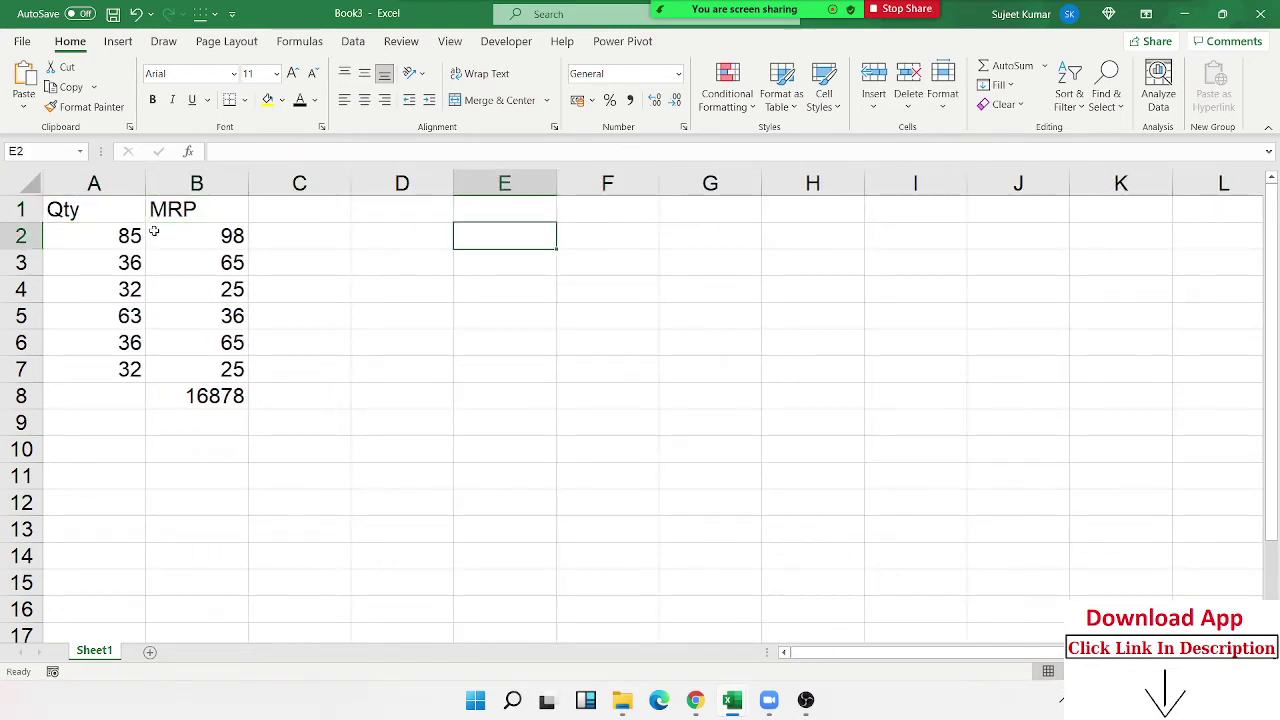
pyautogui.write('852')
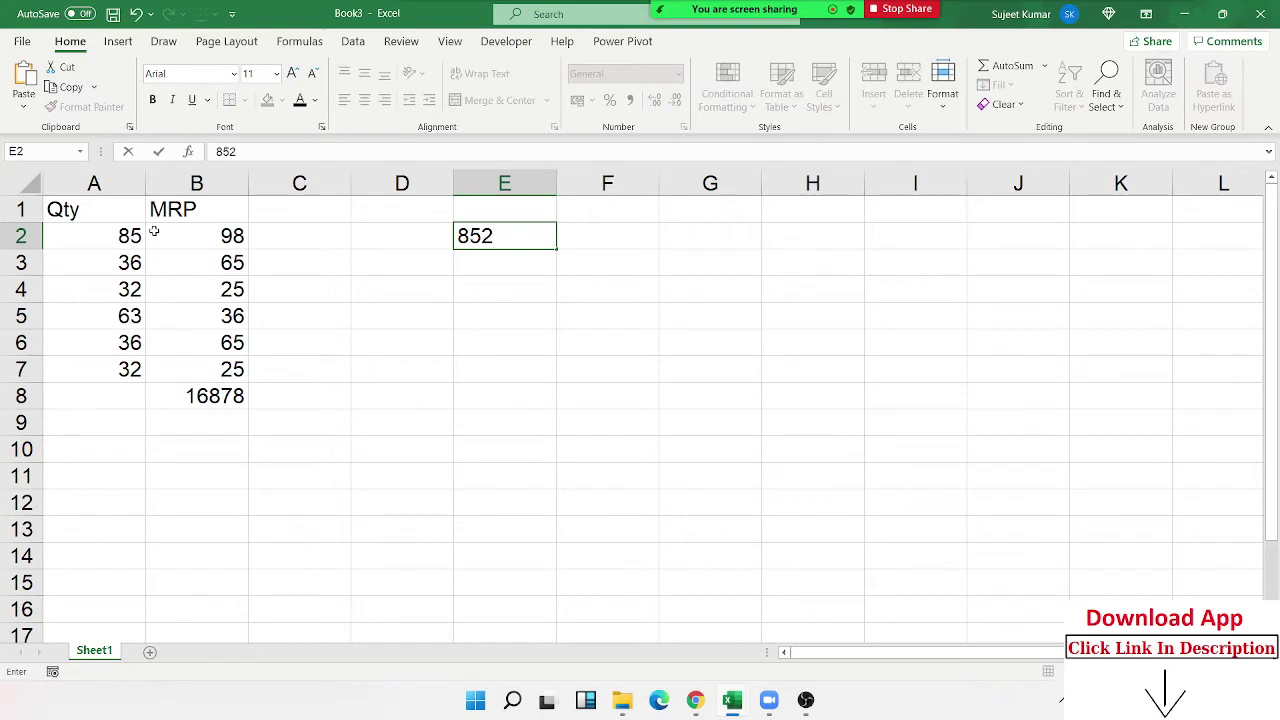
pyautogui.press('Return')
pyautogui.write('36')
pyautogui.press('Return')
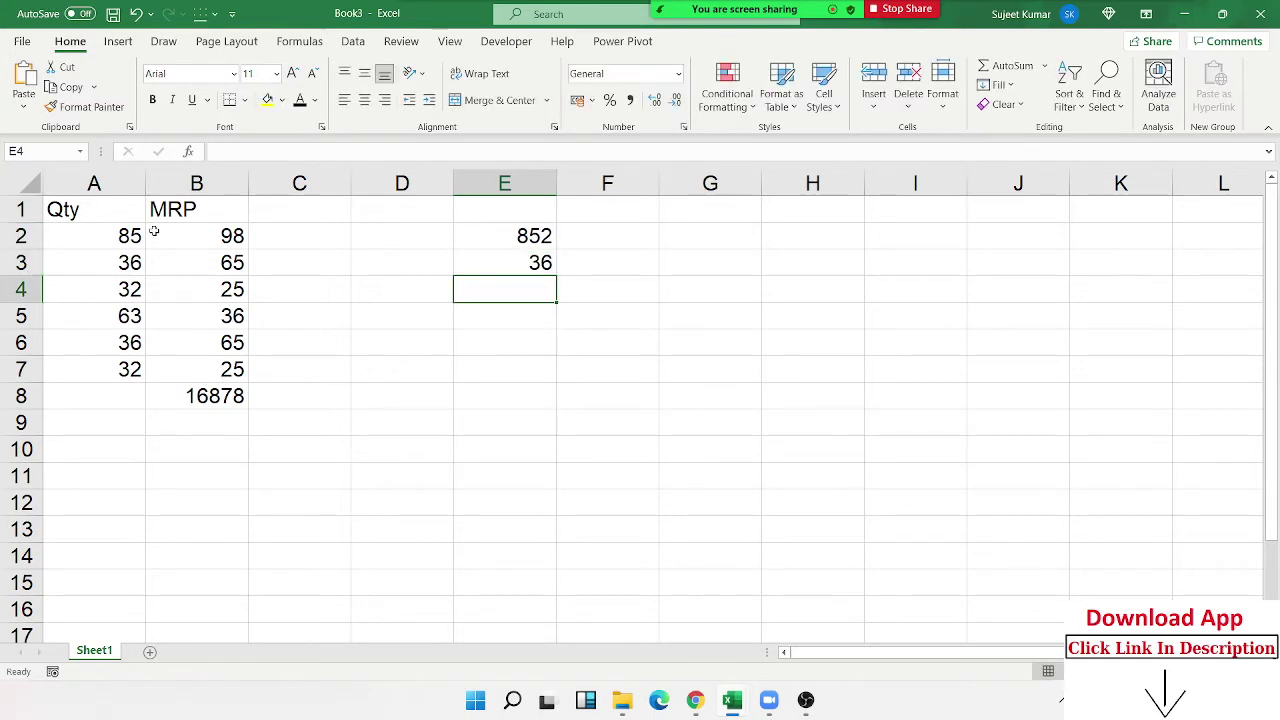
# Enter =D4/0, =NA(), 85 and 36 in E4:E7
pyautogui.write('=')
pyautogui.press('Left')
pyautogui.write('/0')
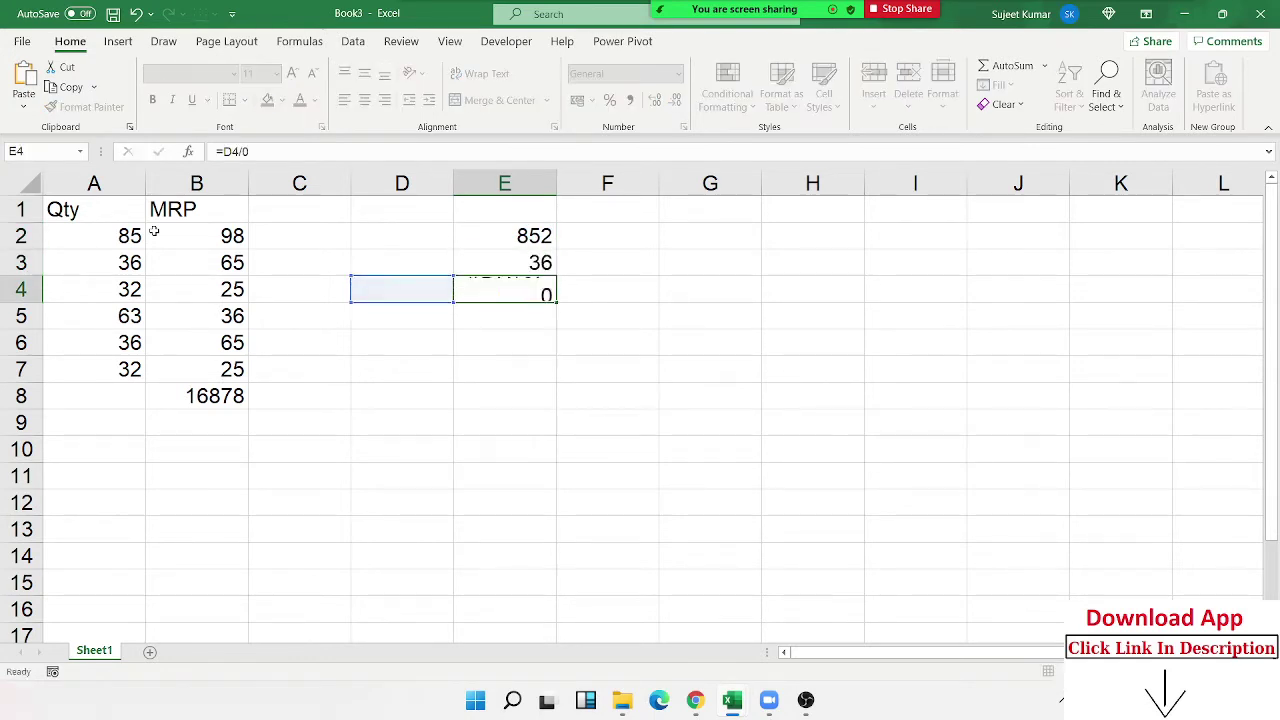
pyautogui.press('Return')
pyautogui.write('=n')
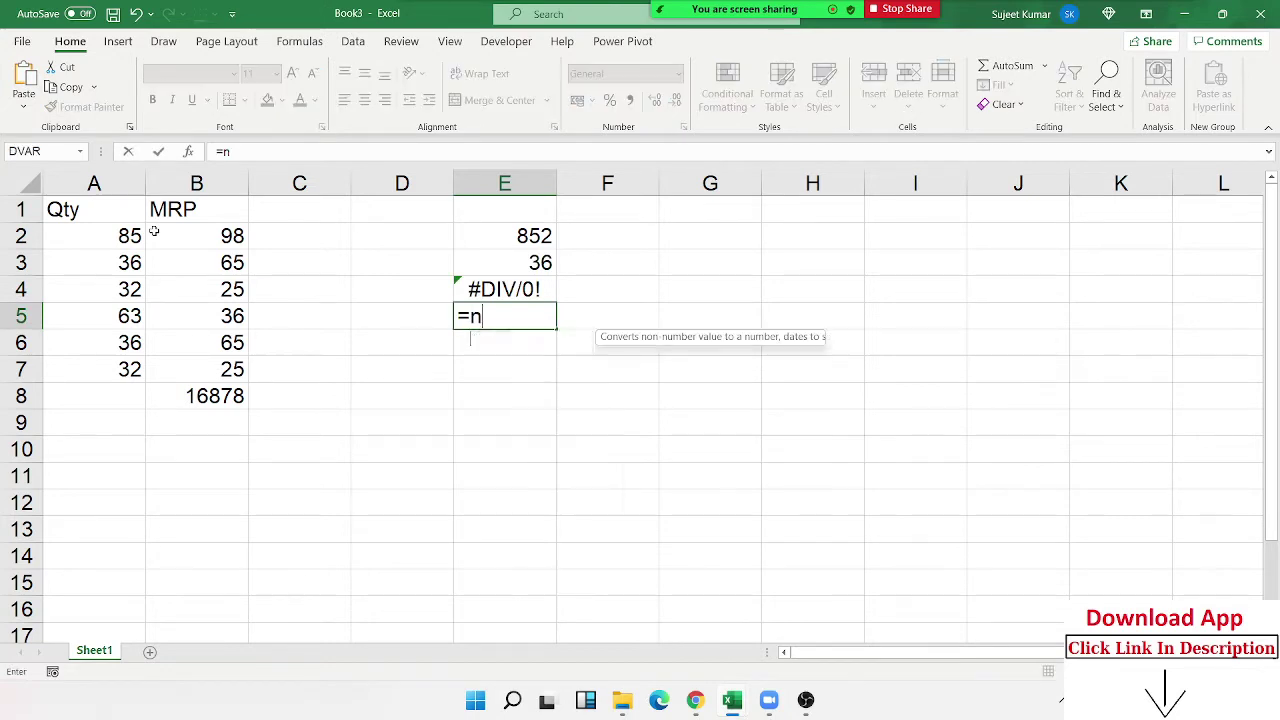
pyautogui.write('a')
pyautogui.press('Tab')
pyautogui.press('Return')
pyautogui.write('85')
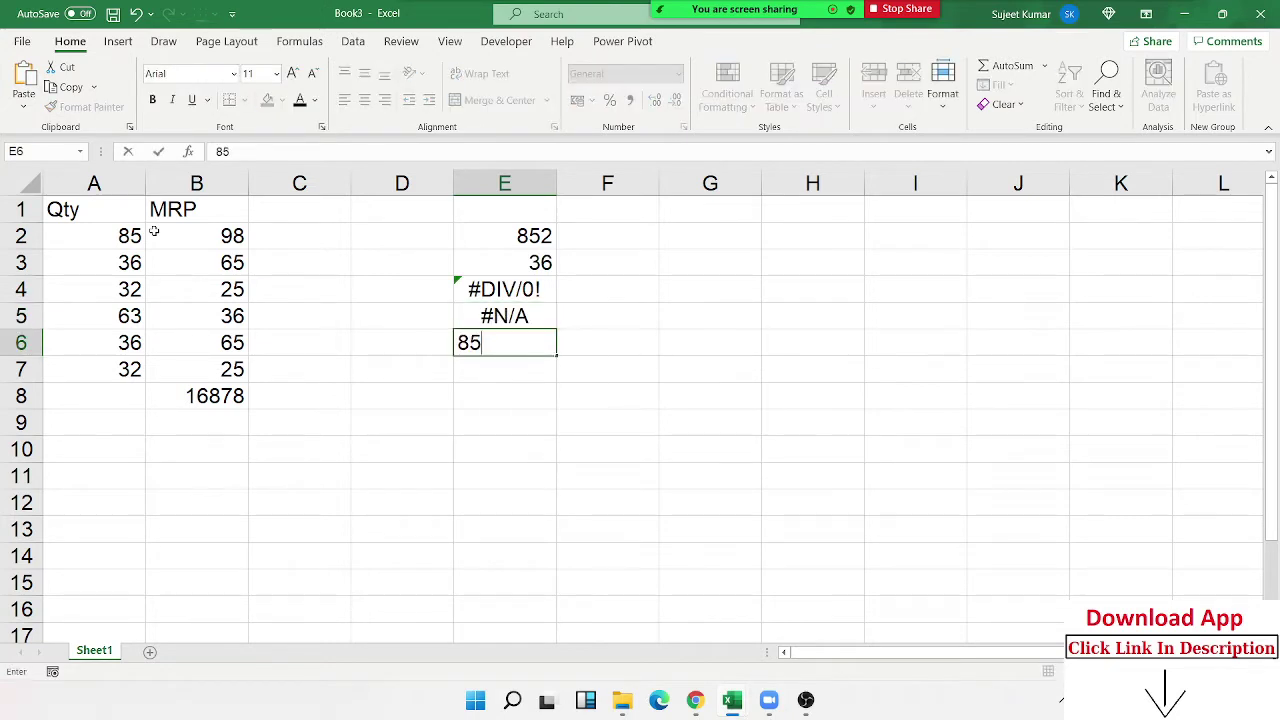
pyautogui.press('Return')
pyautogui.write('36')
pyautogui.press('Return')
# Try =SUM(E2:E7) in E8, check the error it returns, then clear it
pyautogui.write('=s')
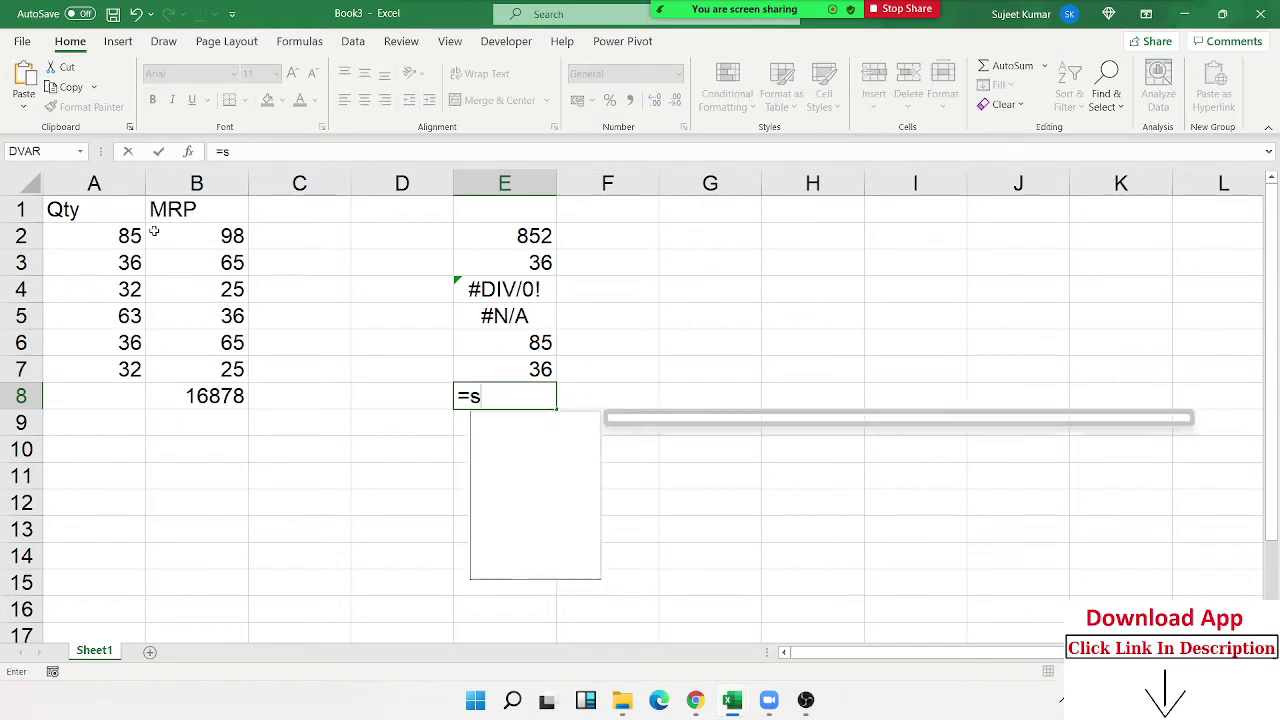
pyautogui.write('um')
pyautogui.press('Tab')
pyautogui.press('Up')
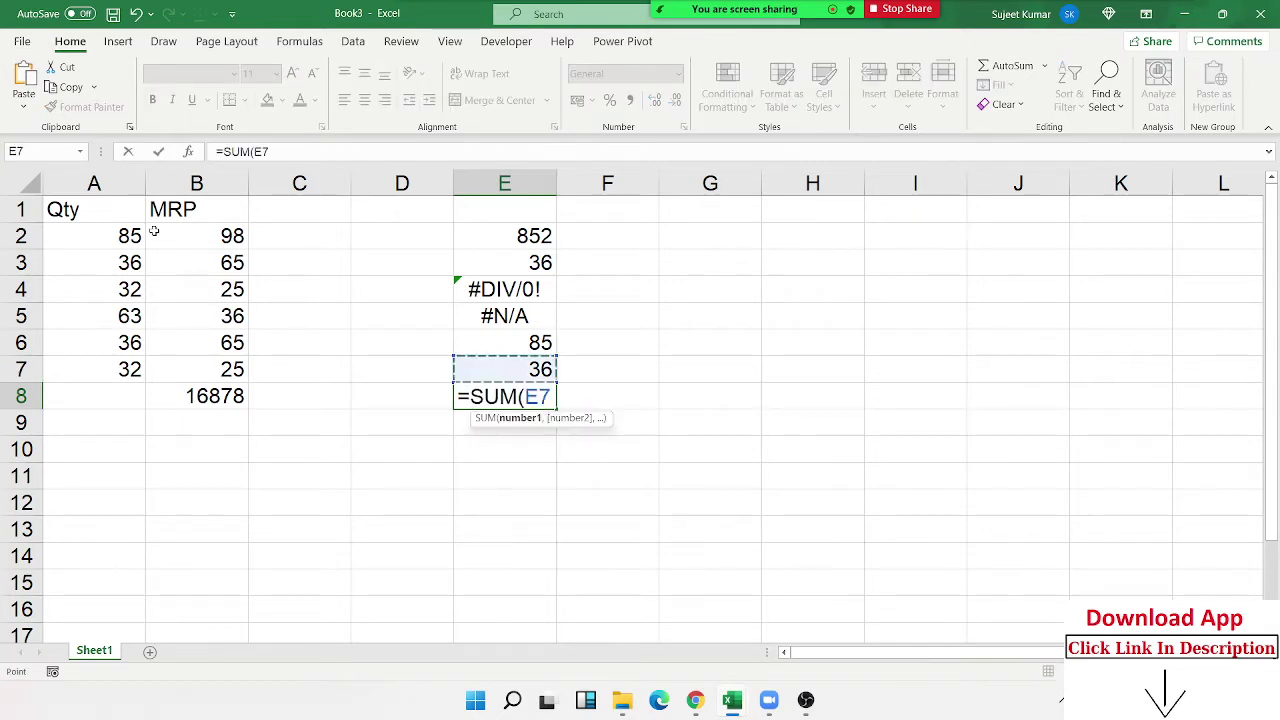
pyautogui.hotkey('shift', 'Up')
pyautogui.hotkey('shift', 'Up')
pyautogui.hotkey('shift', 'Up')
pyautogui.press('Return')
pyautogui.press('Up')
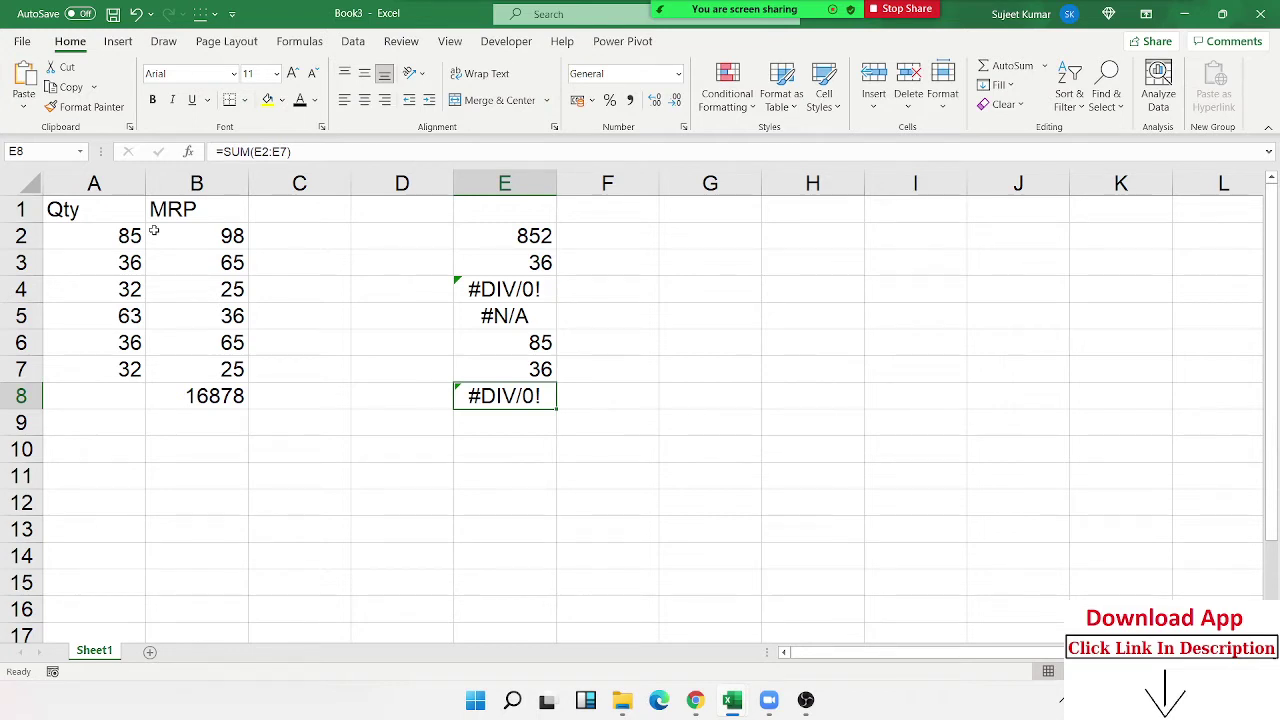
pyautogui.press('Up')
pyautogui.press('Up')
pyautogui.press('Up')
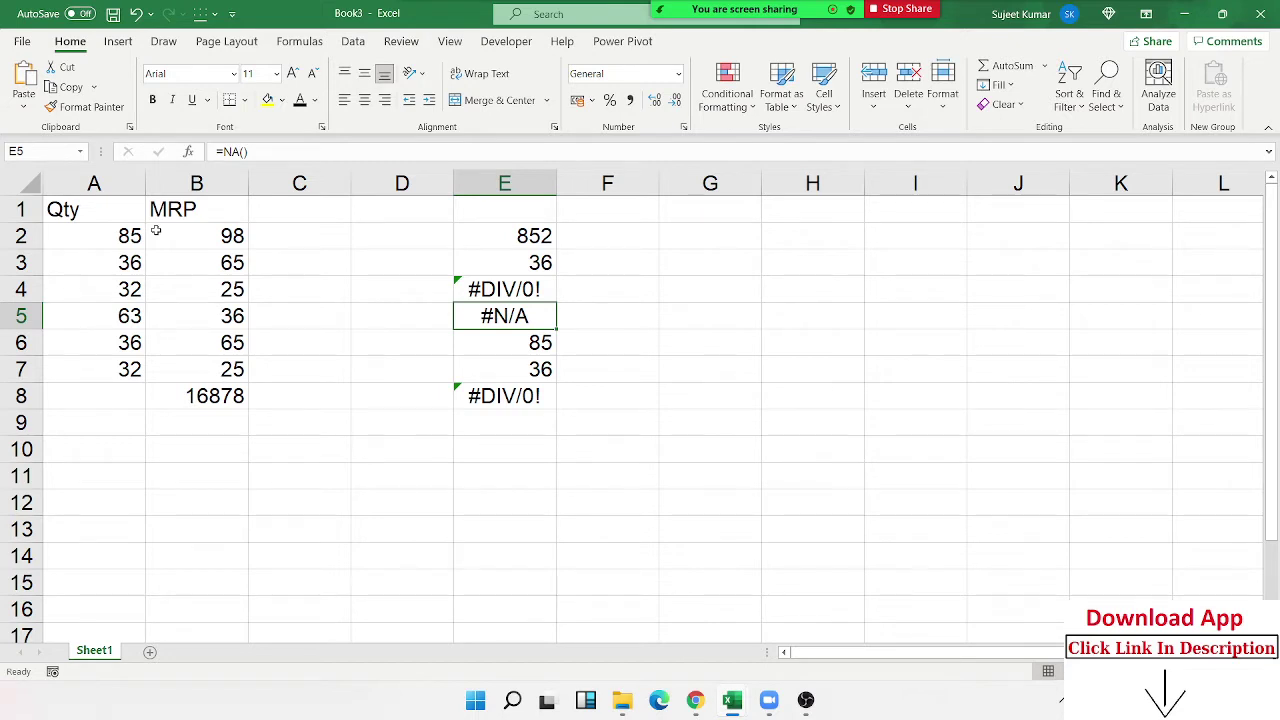
pyautogui.press('Down')
pyautogui.press('Down')
pyautogui.press('Down')
pyautogui.press('Delete')
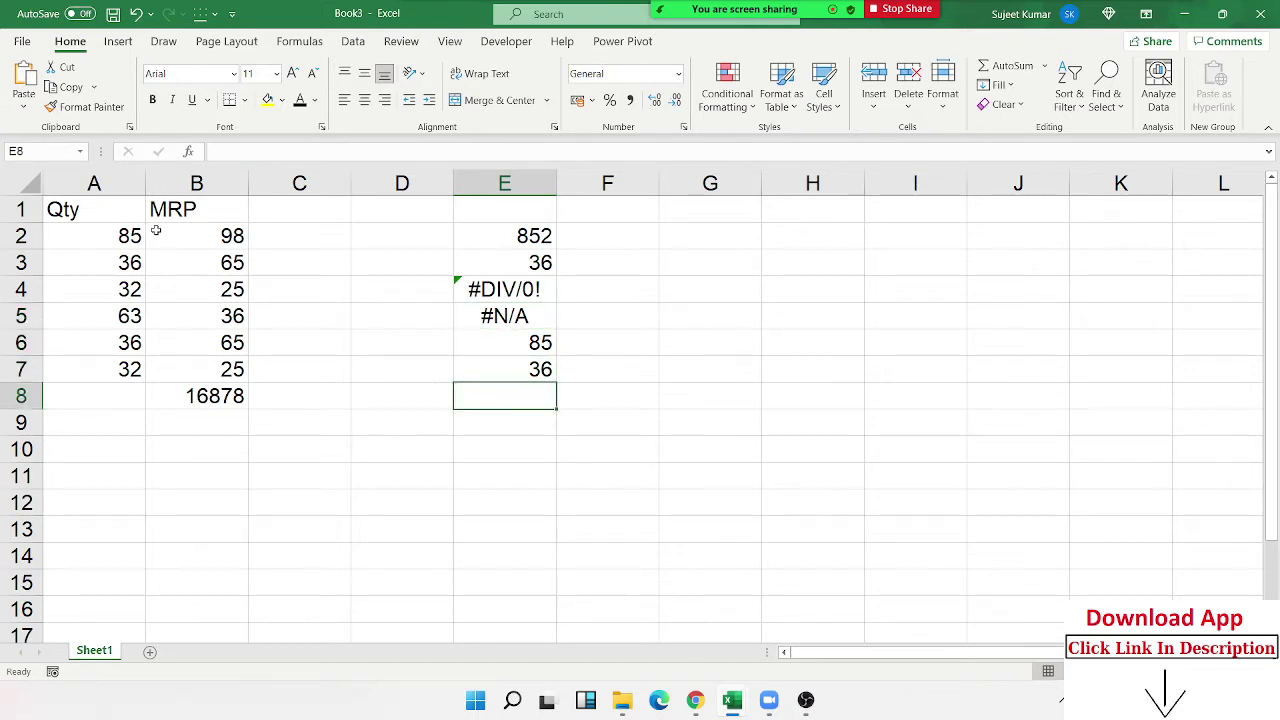
# Enter =SUM(IFERROR(E2:E7,0)) in E8 and accept the parenthesis correction
pyautogui.write('=su')
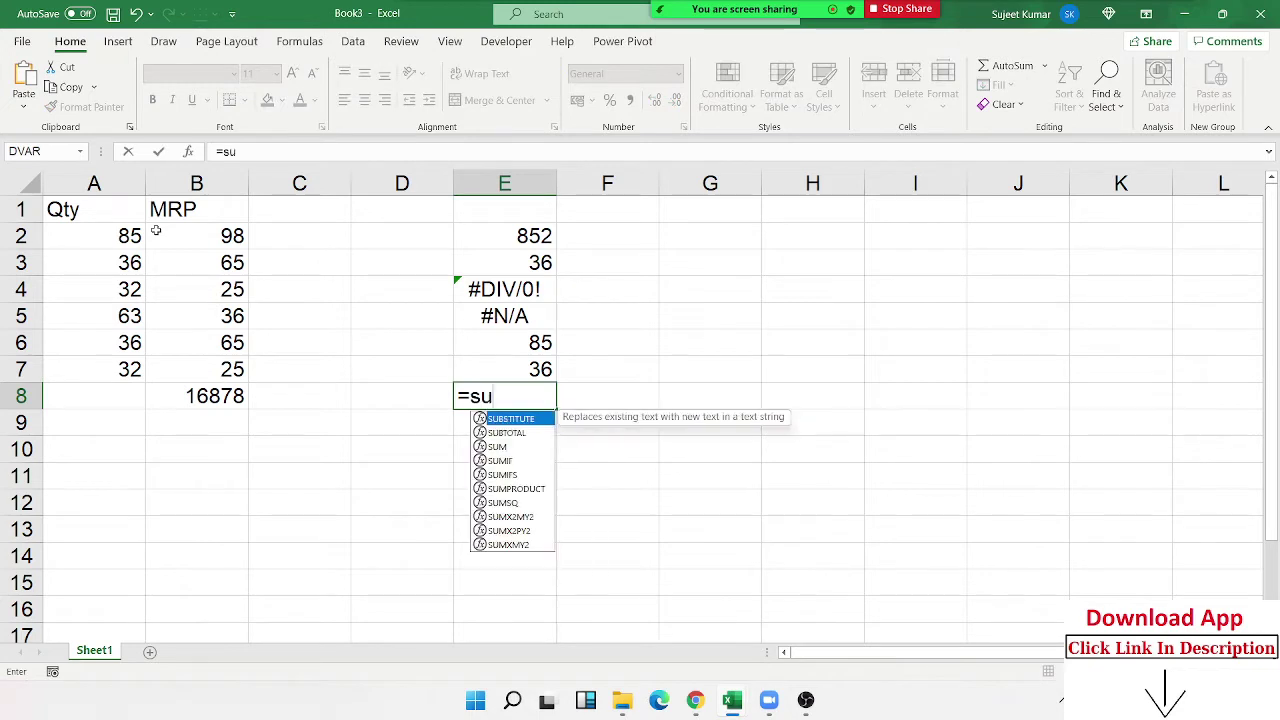
pyautogui.press('Tab')
pyautogui.write('if')
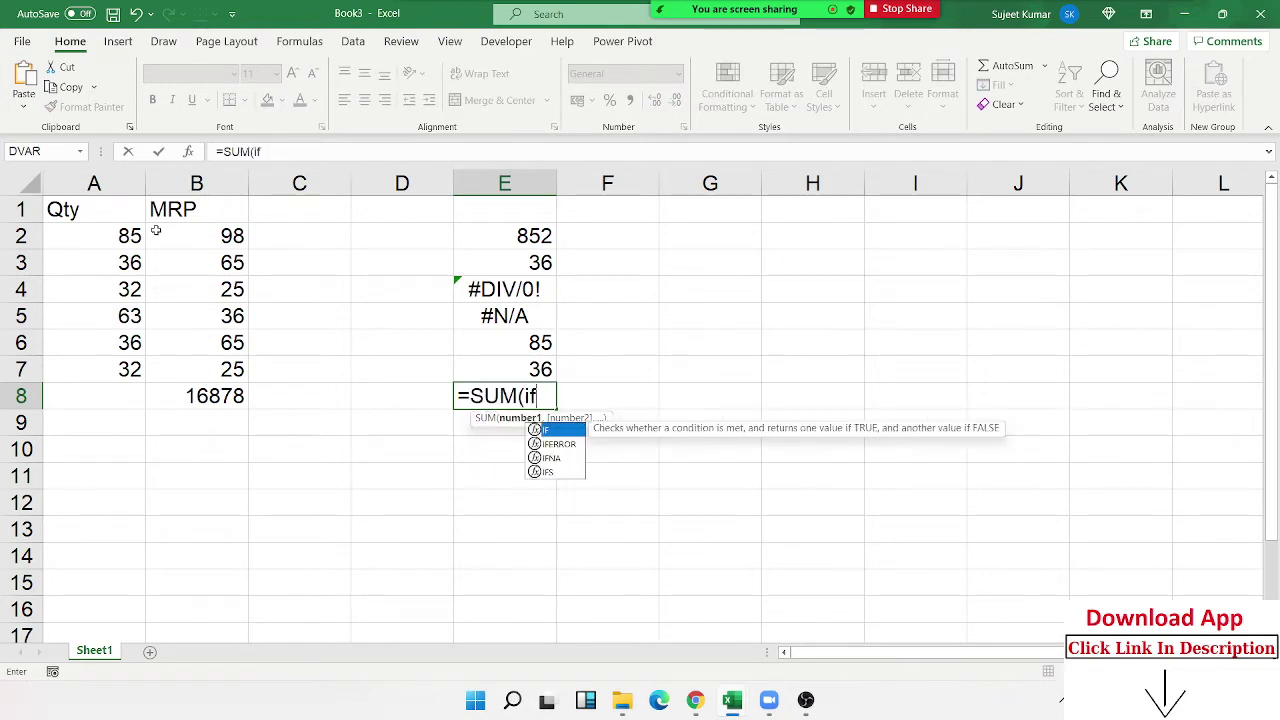
pyautogui.press('Down')
pyautogui.press('Tab')
pyautogui.press('Up')
pyautogui.hotkey('shift', 'Up')
pyautogui.hotkey('shift', 'Up')
pyautogui.hotkey('shift', 'Up')
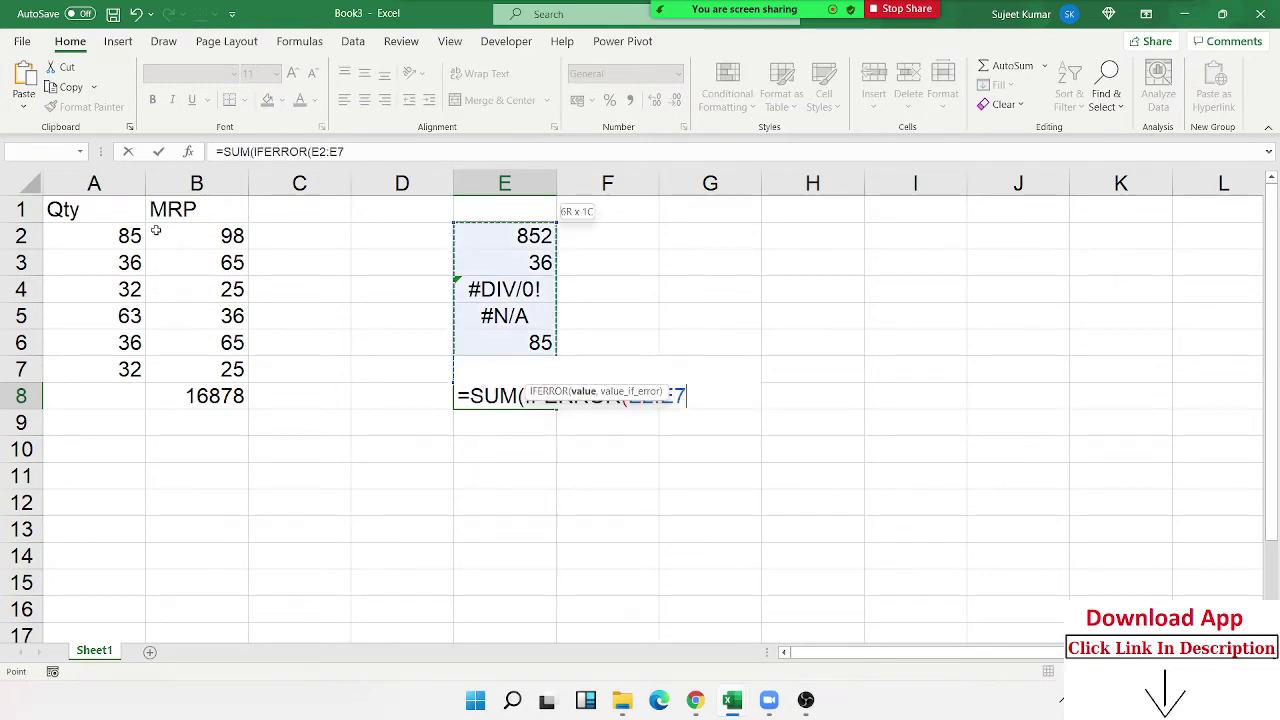
pyautogui.write(',0')
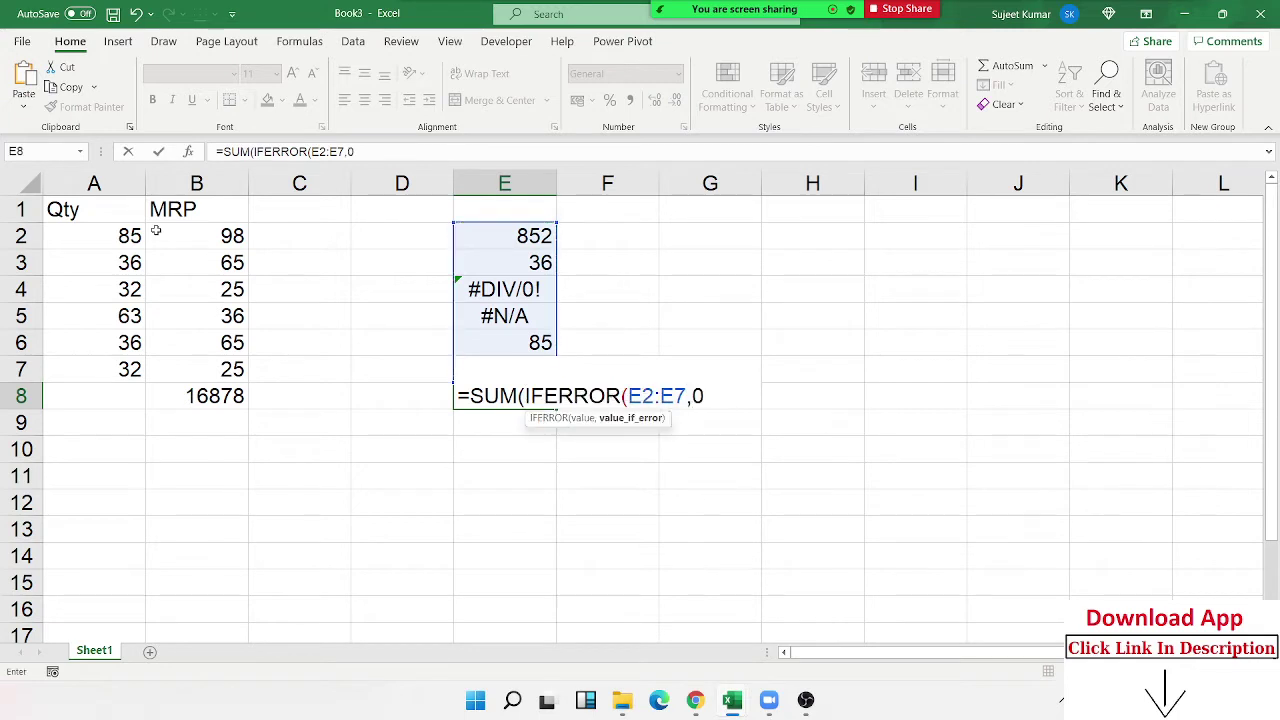
pyautogui.write(')')
pyautogui.press('Return')
pyautogui.press('Return')
pyautogui.press('Up')
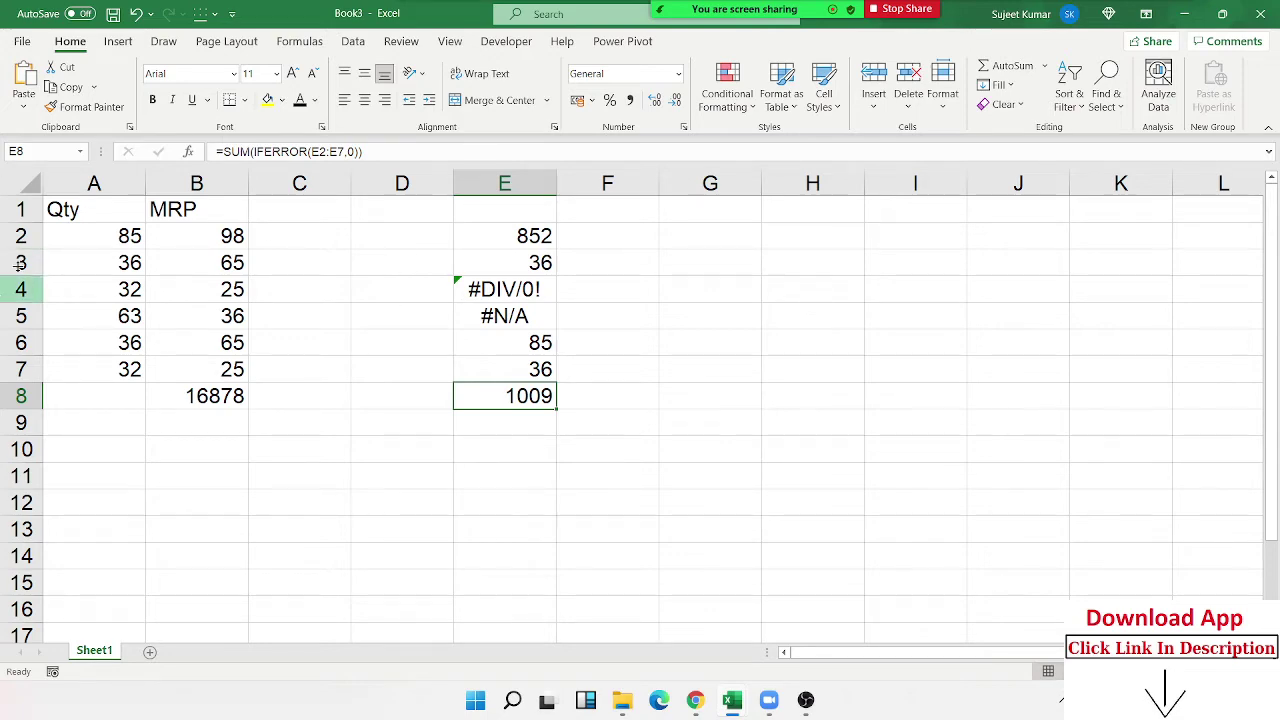
# Step through E8's formula in Evaluate Formula to reach 1009, then close it
pyautogui.click(274, 41)
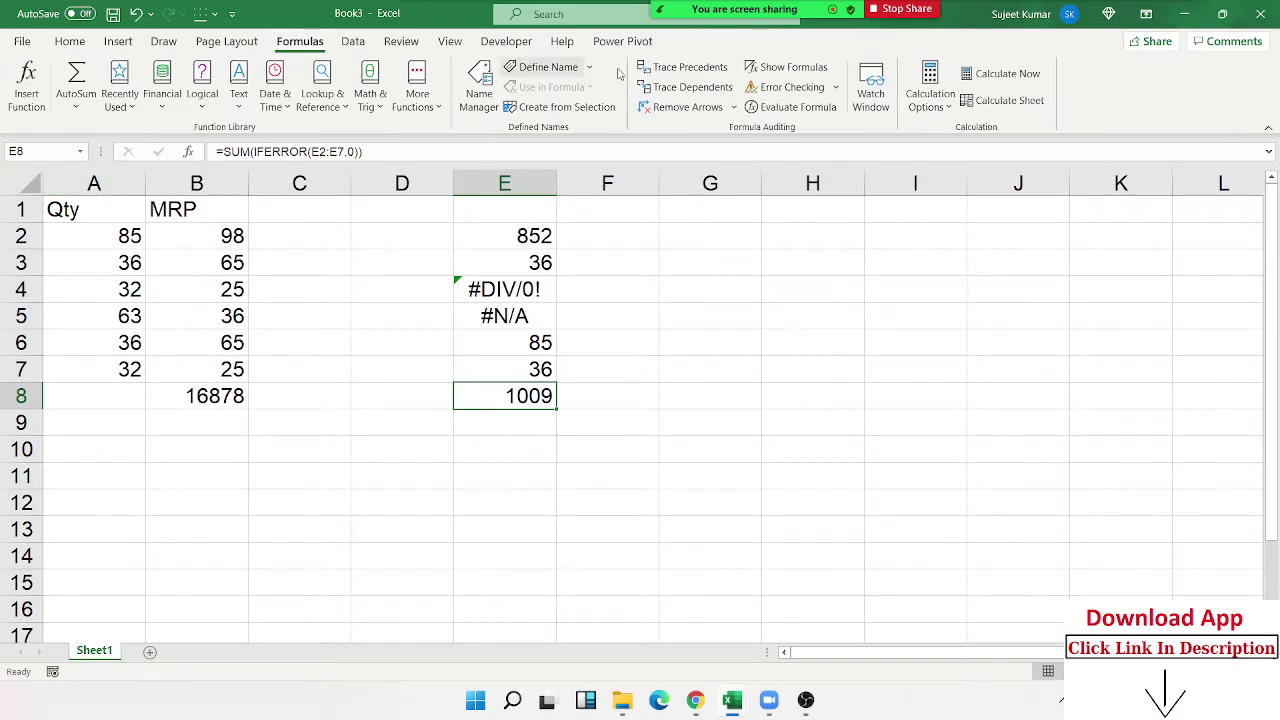
pyautogui.click(836, 110)
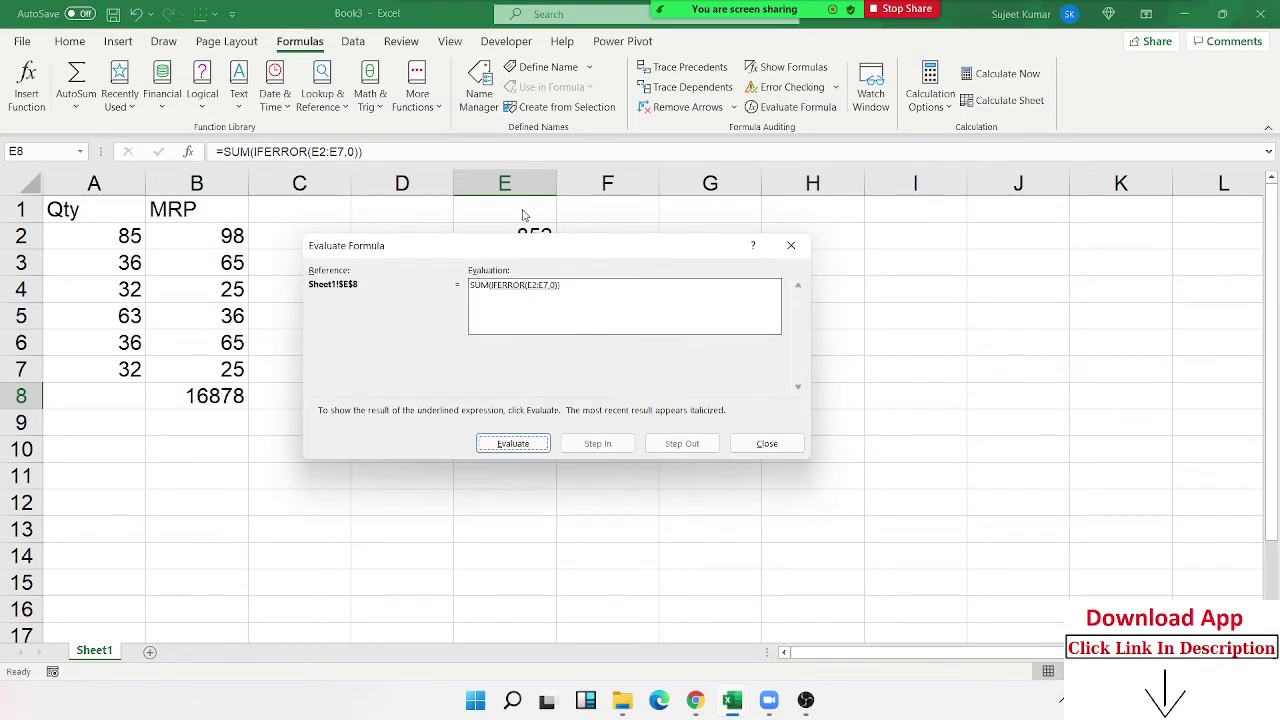
pyautogui.moveTo(509, 248); pyautogui.dragTo(803, 190)
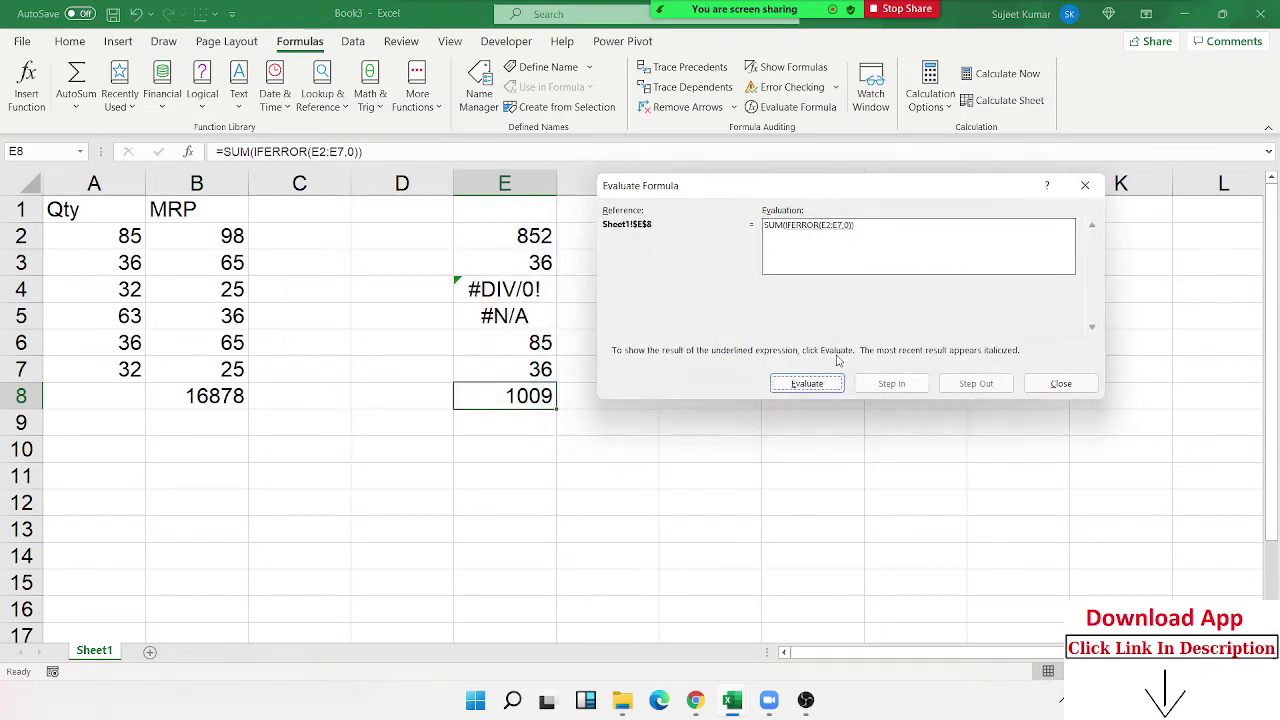
pyautogui.click(829, 385)
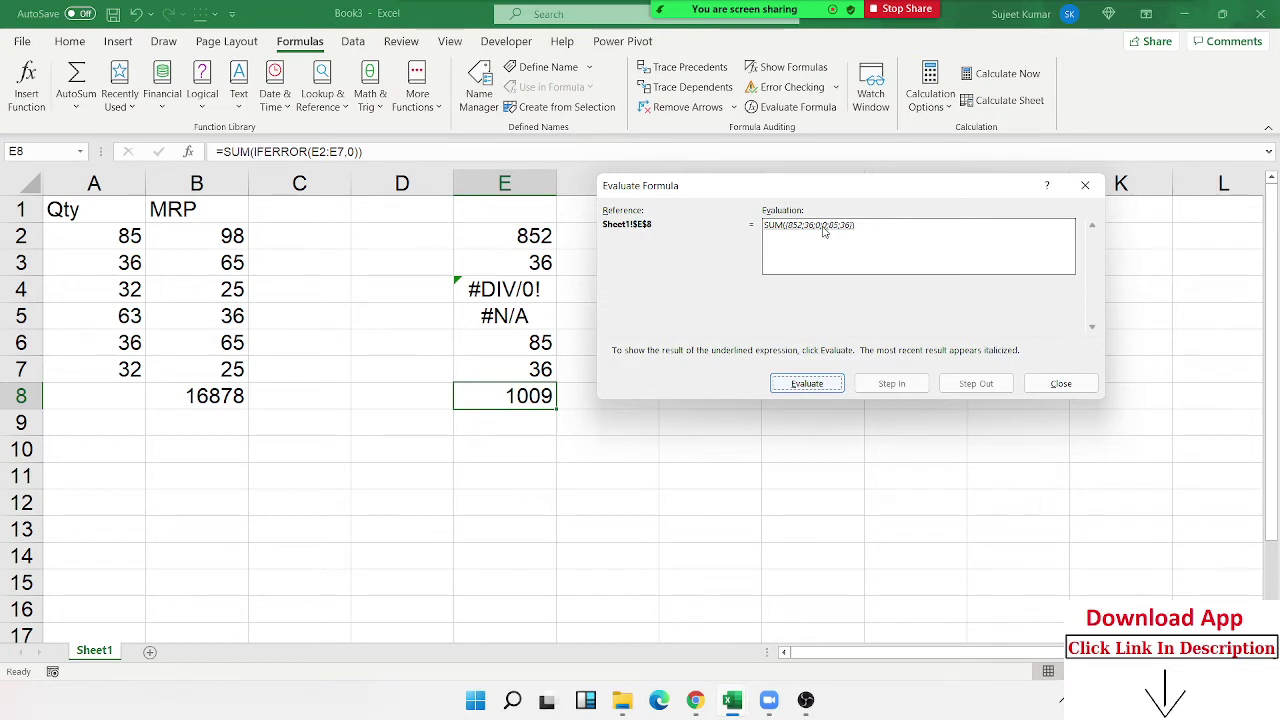
pyautogui.click(814, 385)
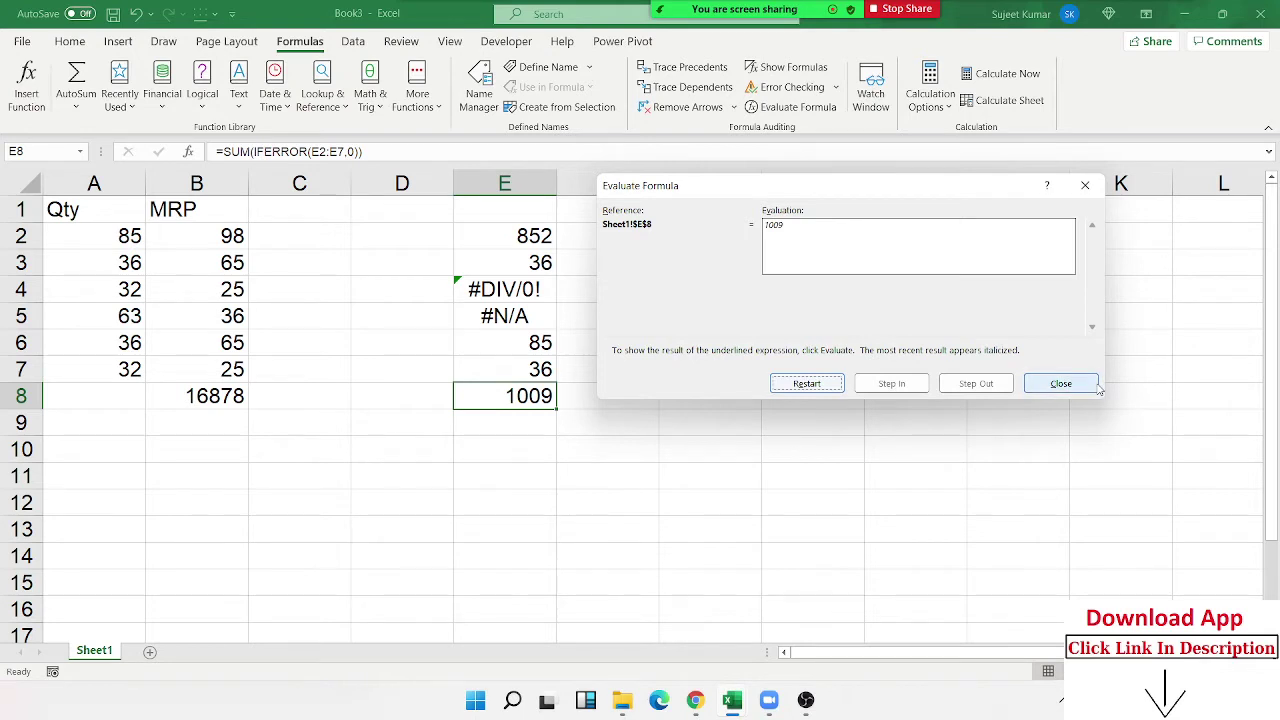
pyautogui.click(1095, 388)
# Check the values in E3 and E6, then select E8 to show its formula
pyautogui.click(540, 270)
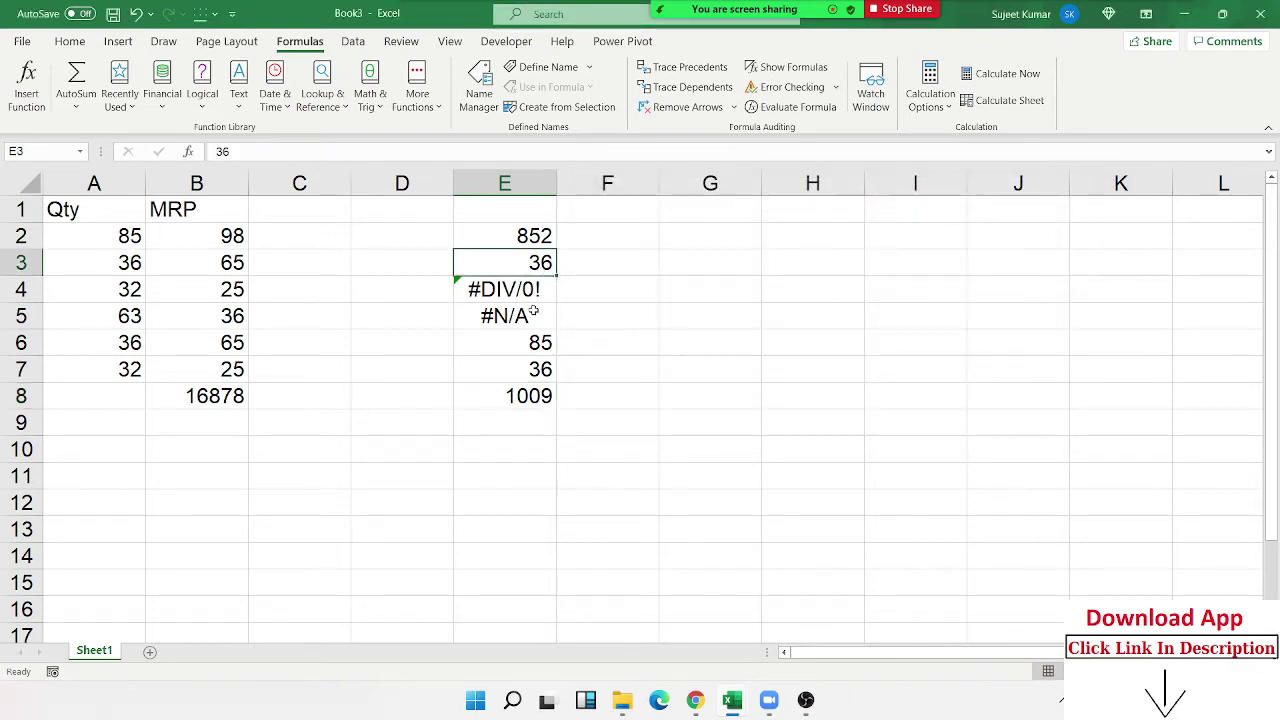
pyautogui.click(535, 345)
pyautogui.click(524, 396)
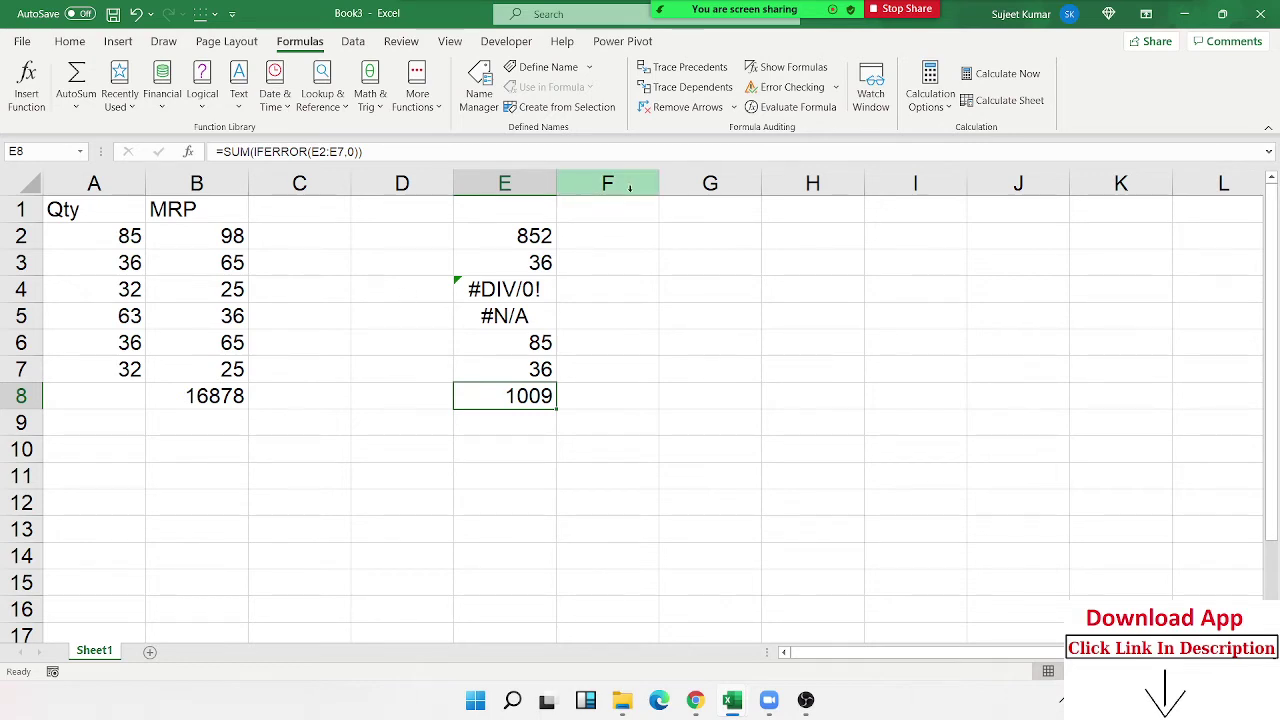
# Enter a first name in G1 and fill the list of nine names down to G9
pyautogui.click(680, 209)
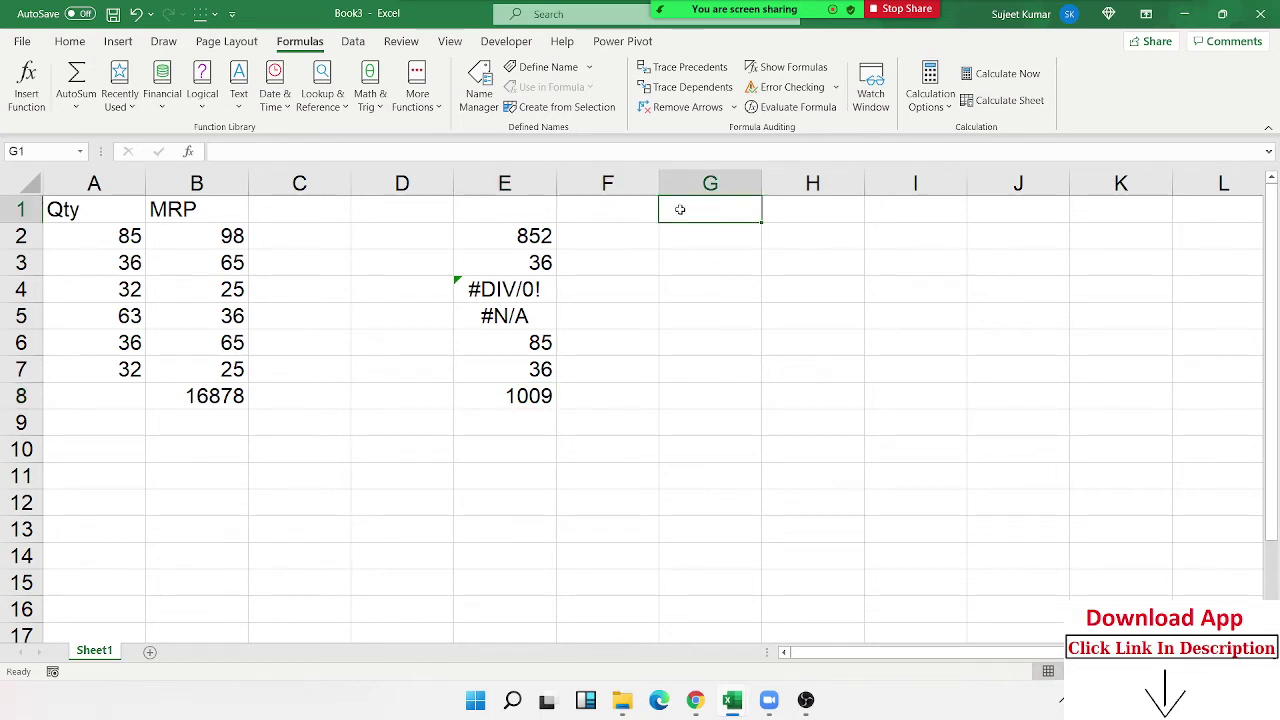
pyautogui.write('Puja')
pyautogui.press('Return')
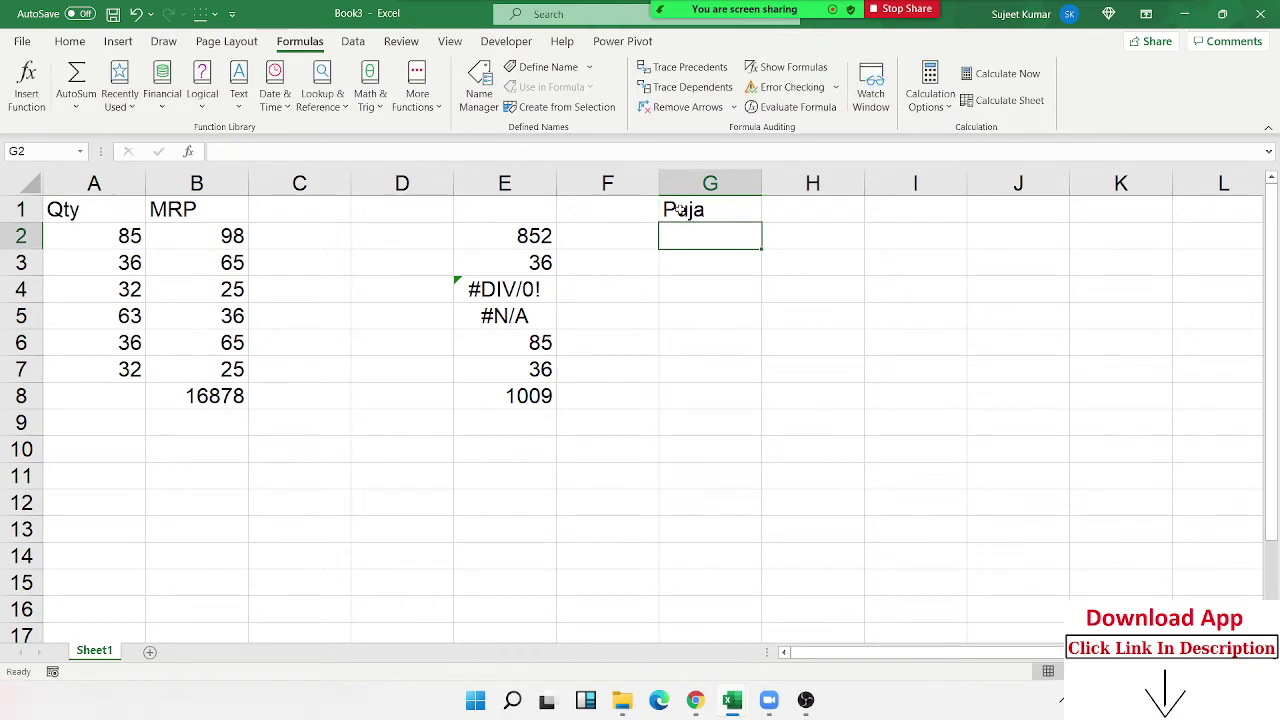
pyautogui.click(680, 209)
pyautogui.moveTo(762, 222)
pyautogui.mouseDown()
pyautogui.moveTo(774, 343)
pyautogui.moveTo(765, 430)
pyautogui.mouseUp()
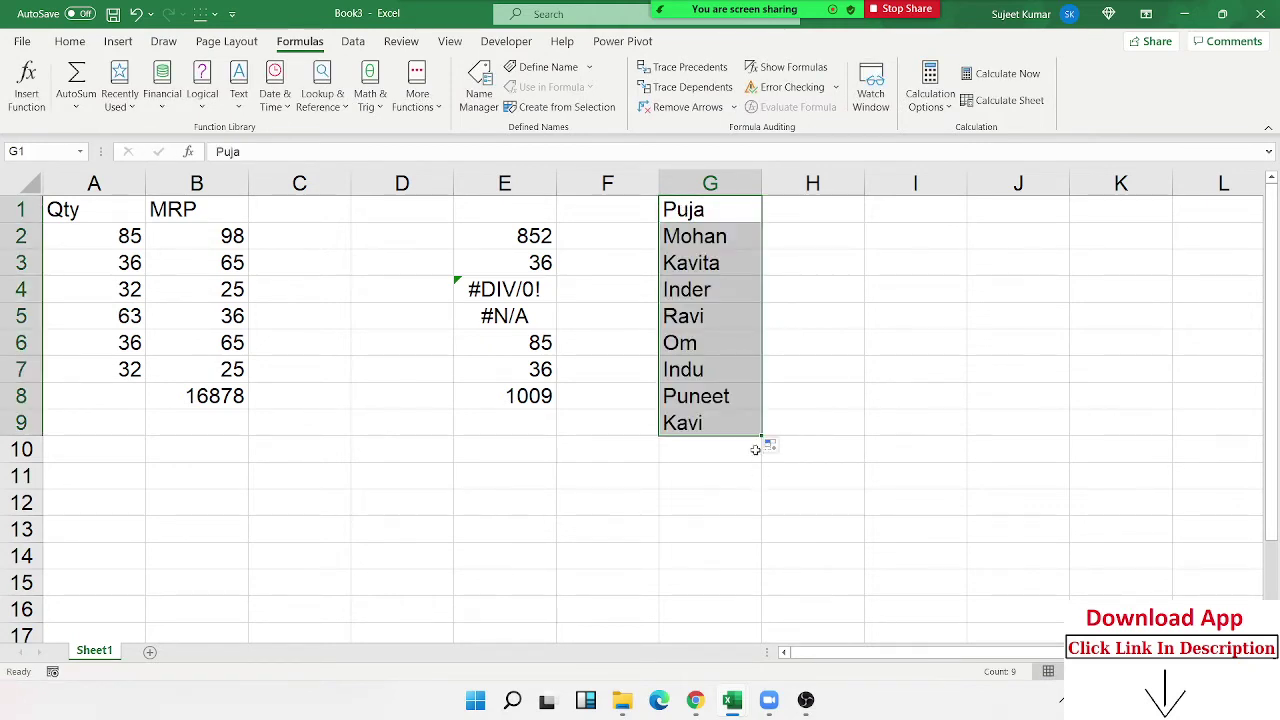
pyautogui.click(726, 405)
pyautogui.click(707, 208)
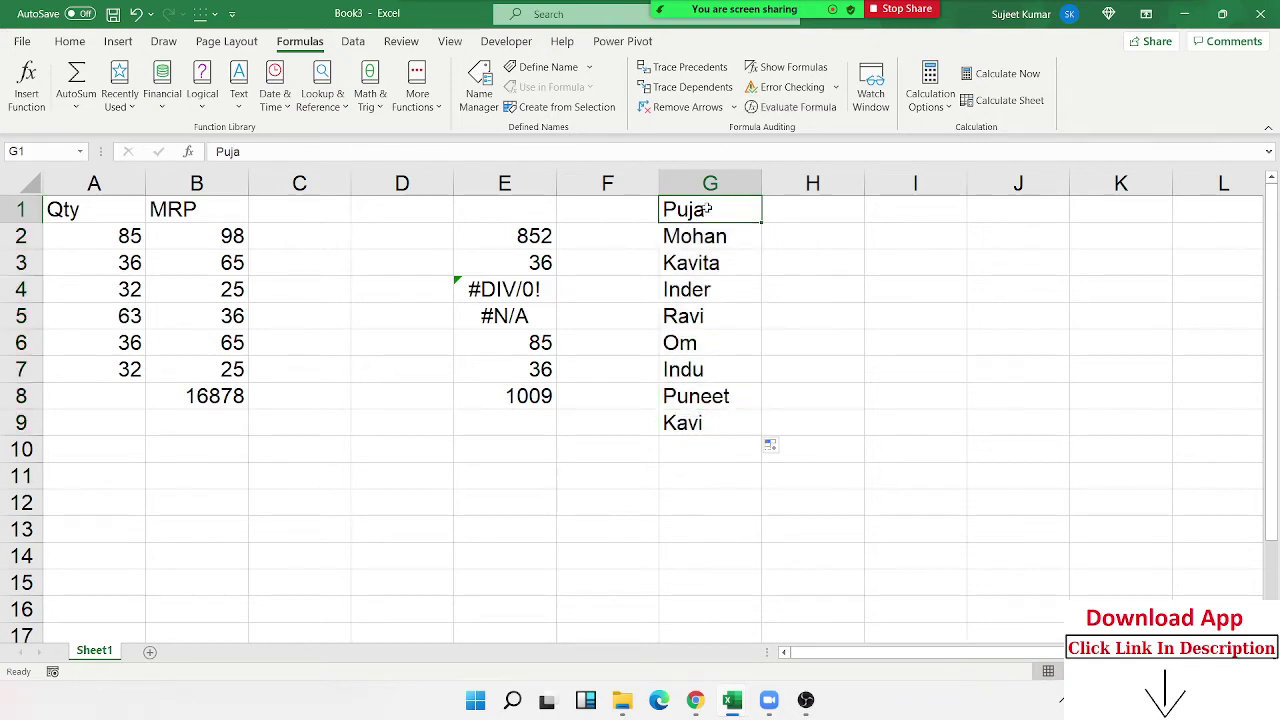
pyautogui.moveTo(707, 208); pyautogui.dragTo(745, 422)
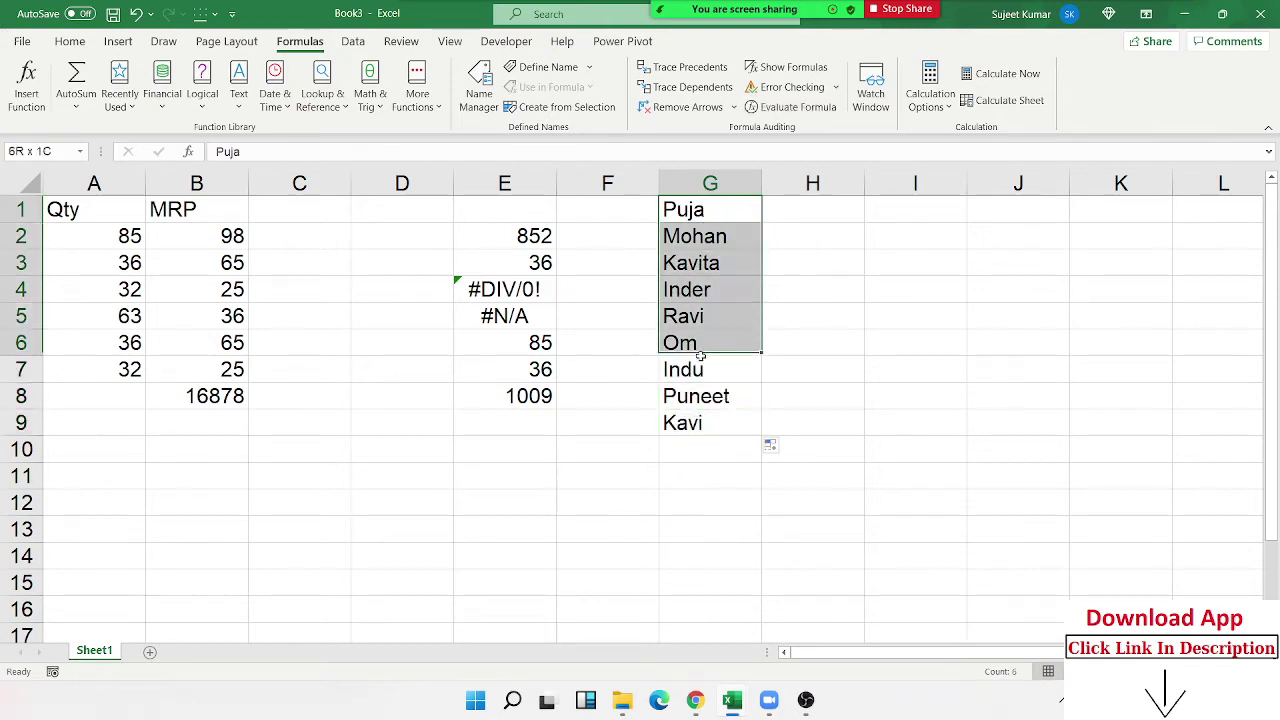
pyautogui.click(806, 210)
pyautogui.moveTo(674, 204); pyautogui.dragTo(692, 420)
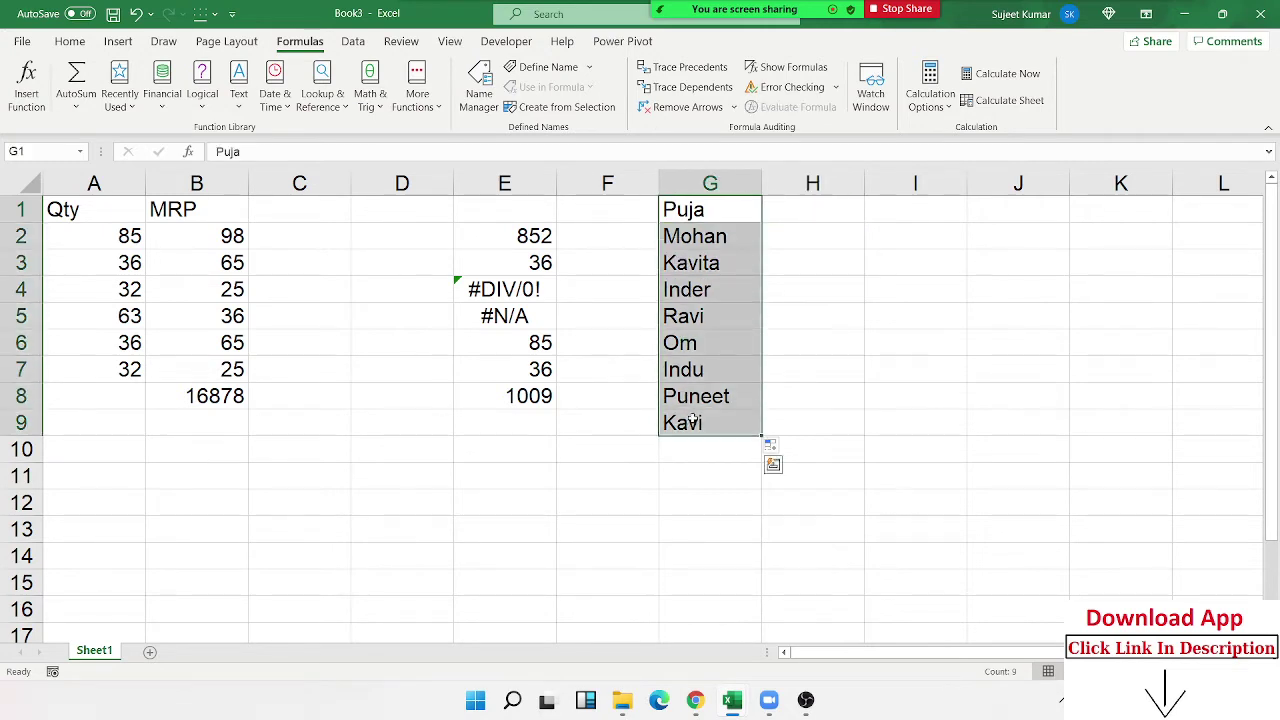
# Enter =SUM(LEN(G1:G9)) in H1 to total the names' characters, giving 40
pyautogui.click(816, 220)
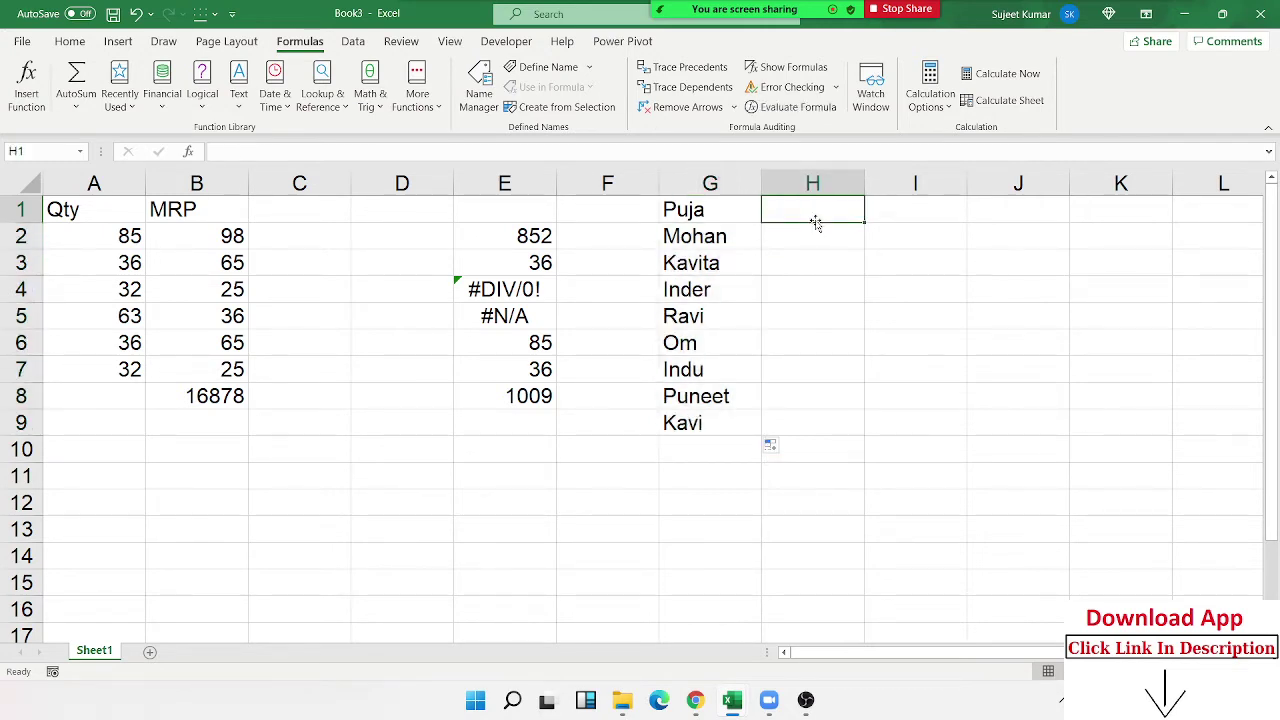
pyautogui.write('=sum(')
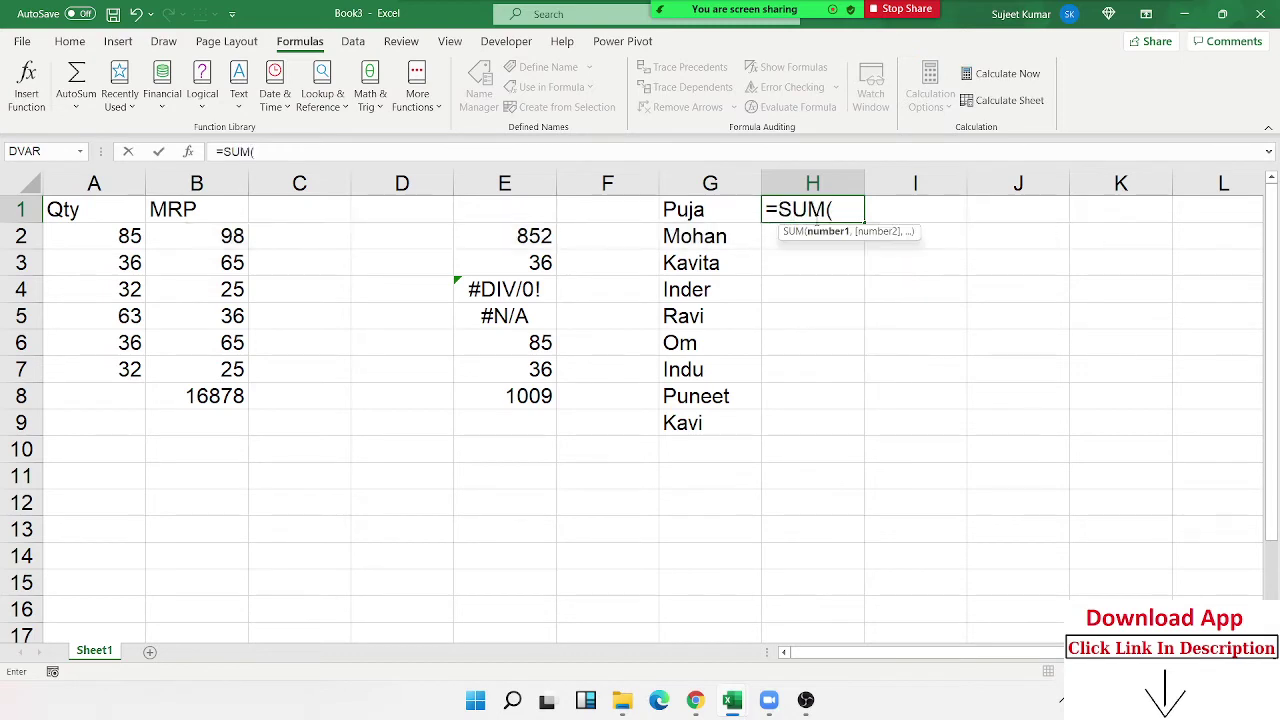
pyautogui.write('lem')
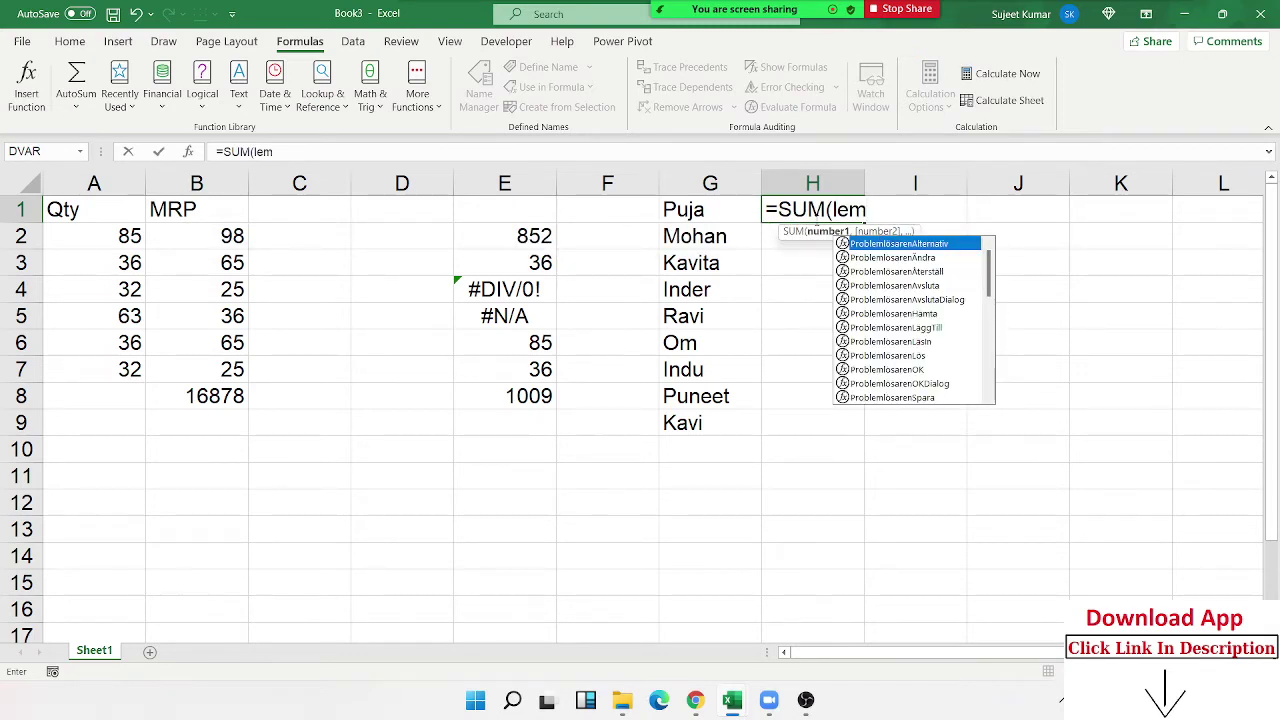
pyautogui.press('BackSpace')
pyautogui.write('n')
pyautogui.press('Tab')
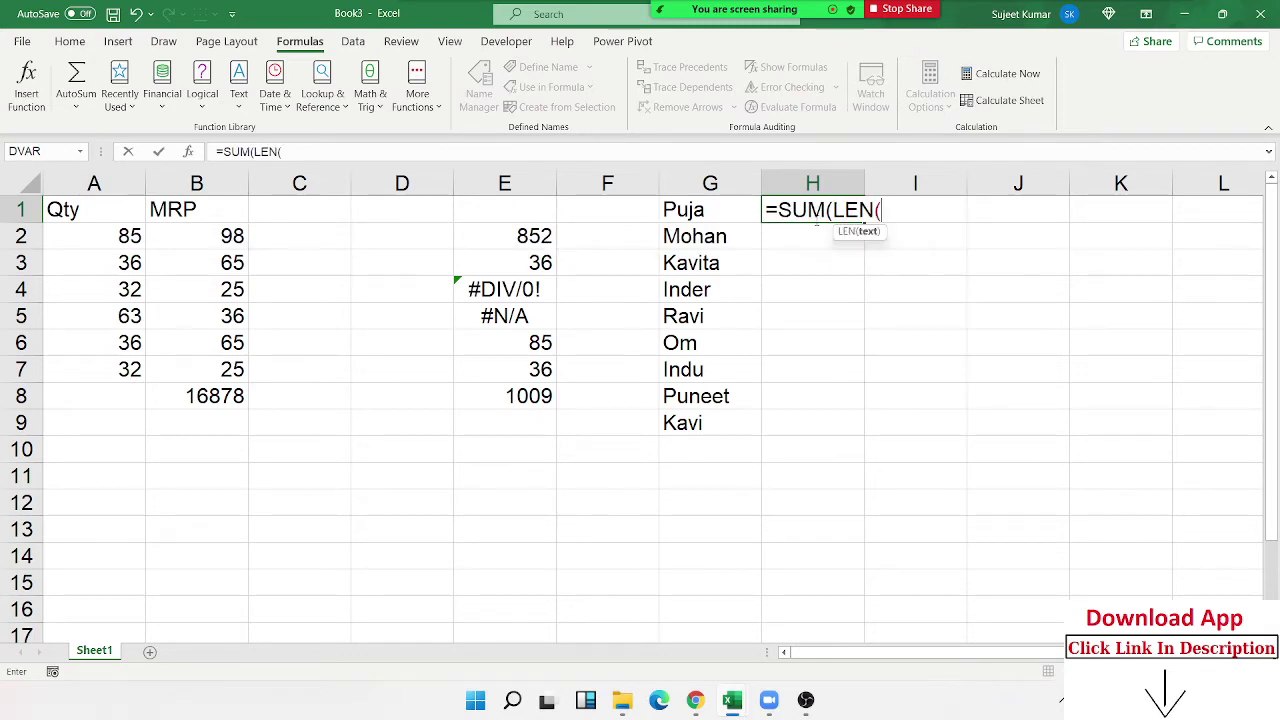
pyautogui.press('Left')
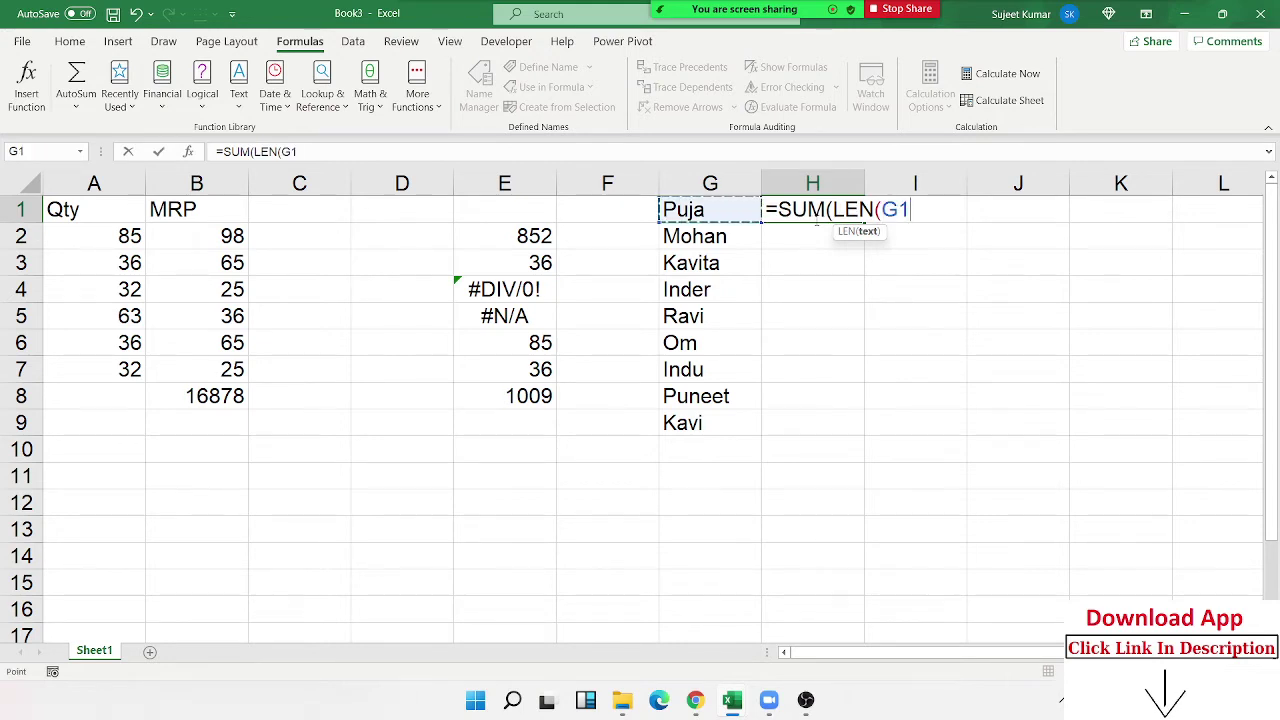
pyautogui.hotkey('ctrl', 'shift', 'Down')
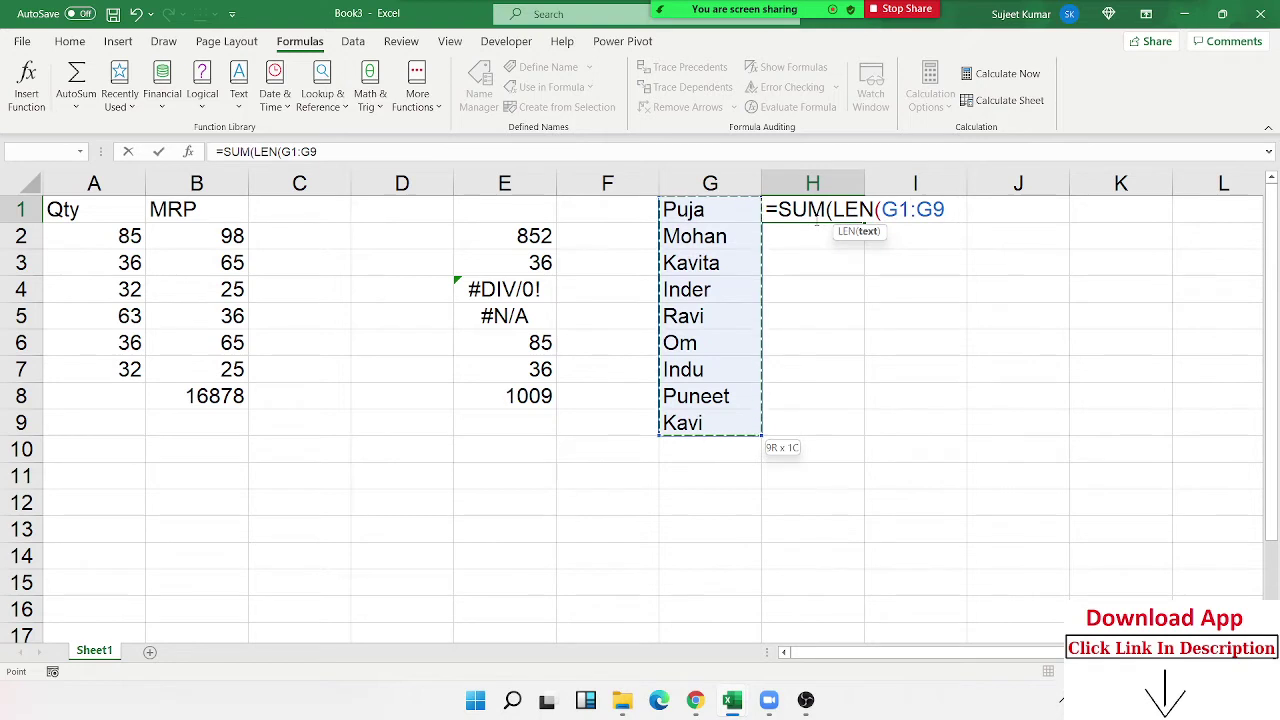
pyautogui.write('))')
pyautogui.press('Return')
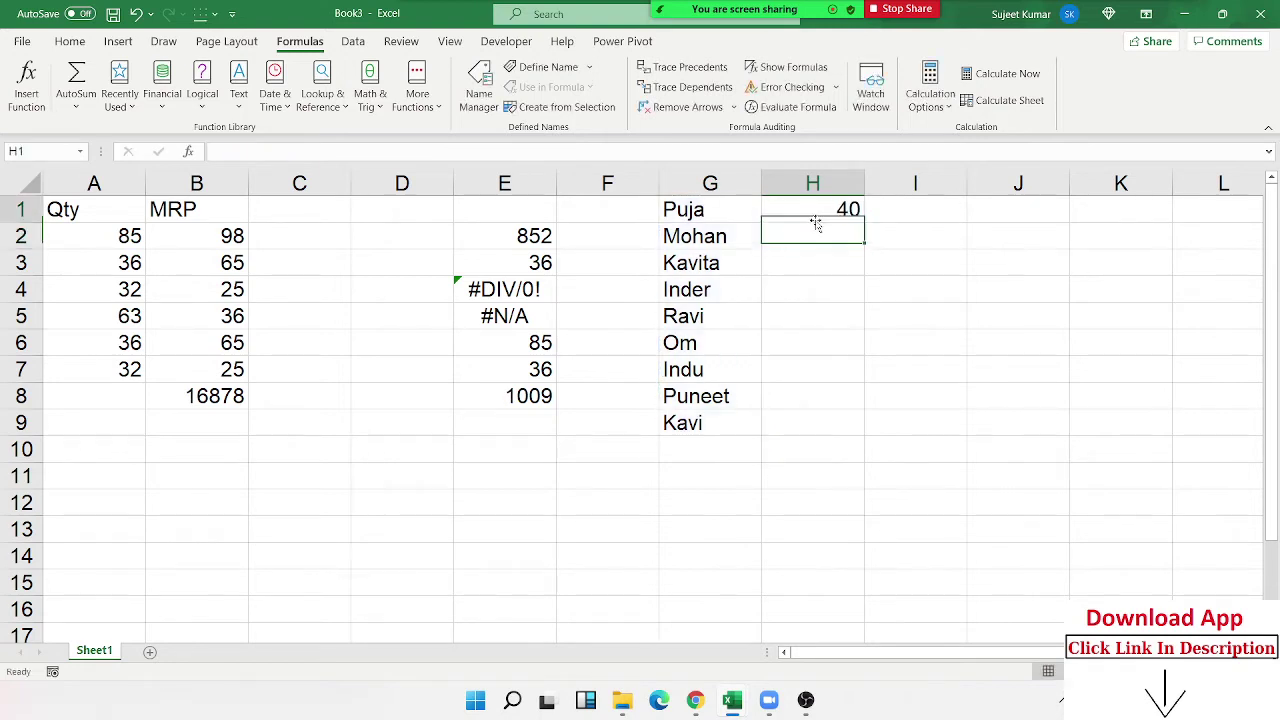
pyautogui.click(816, 219)
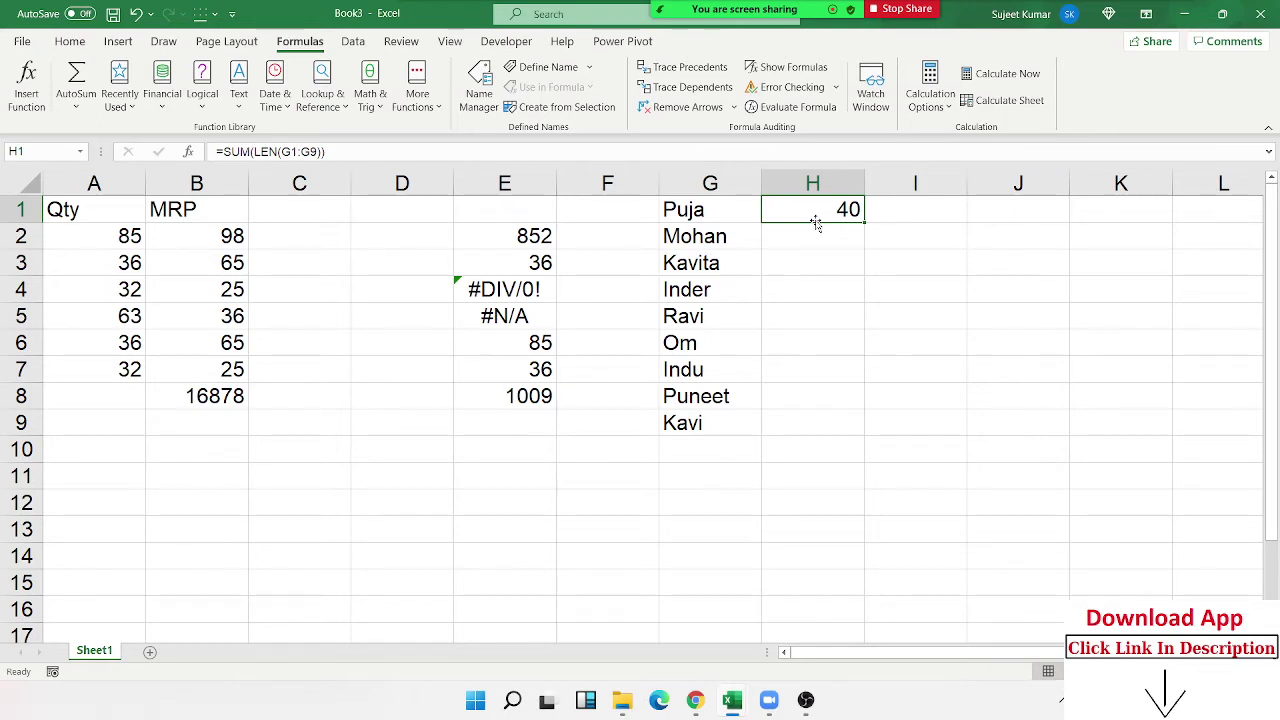
# Reselect the names in G1:G9, then clear the character-count formula from H1
pyautogui.press('Down')
pyautogui.press('Left')
pyautogui.press('Left')
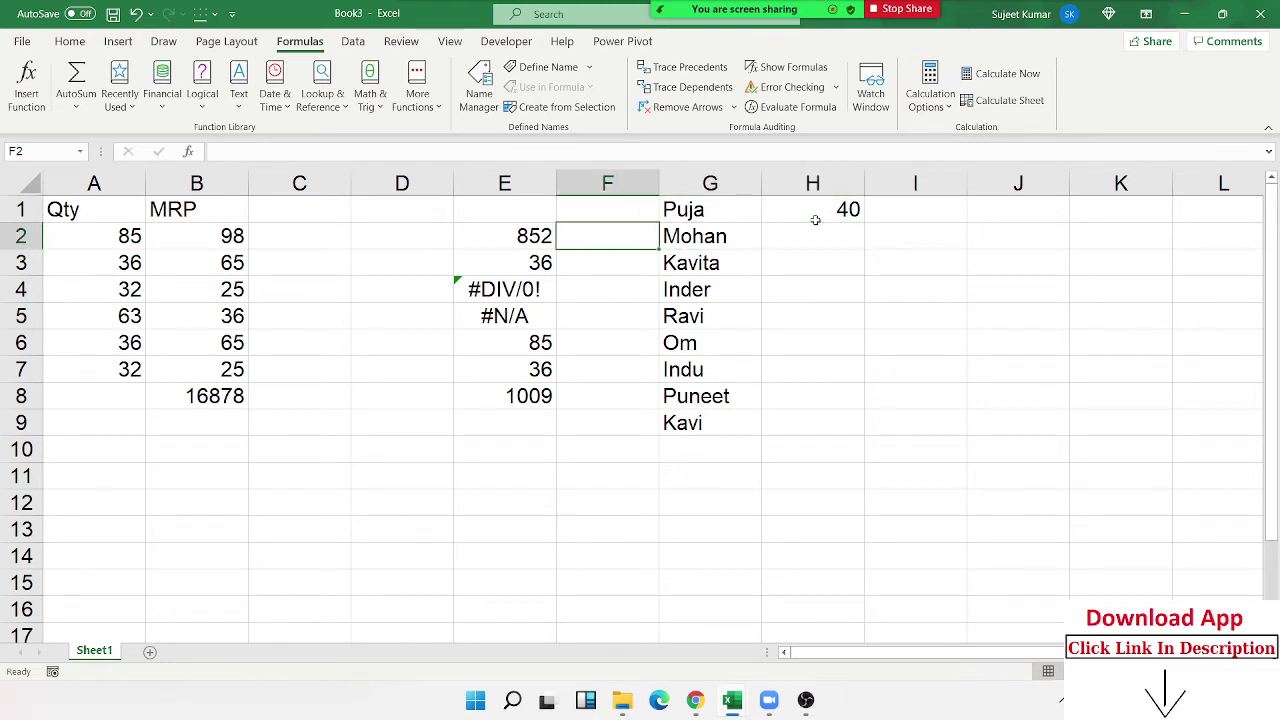
pyautogui.press('Up')
pyautogui.press('Right')
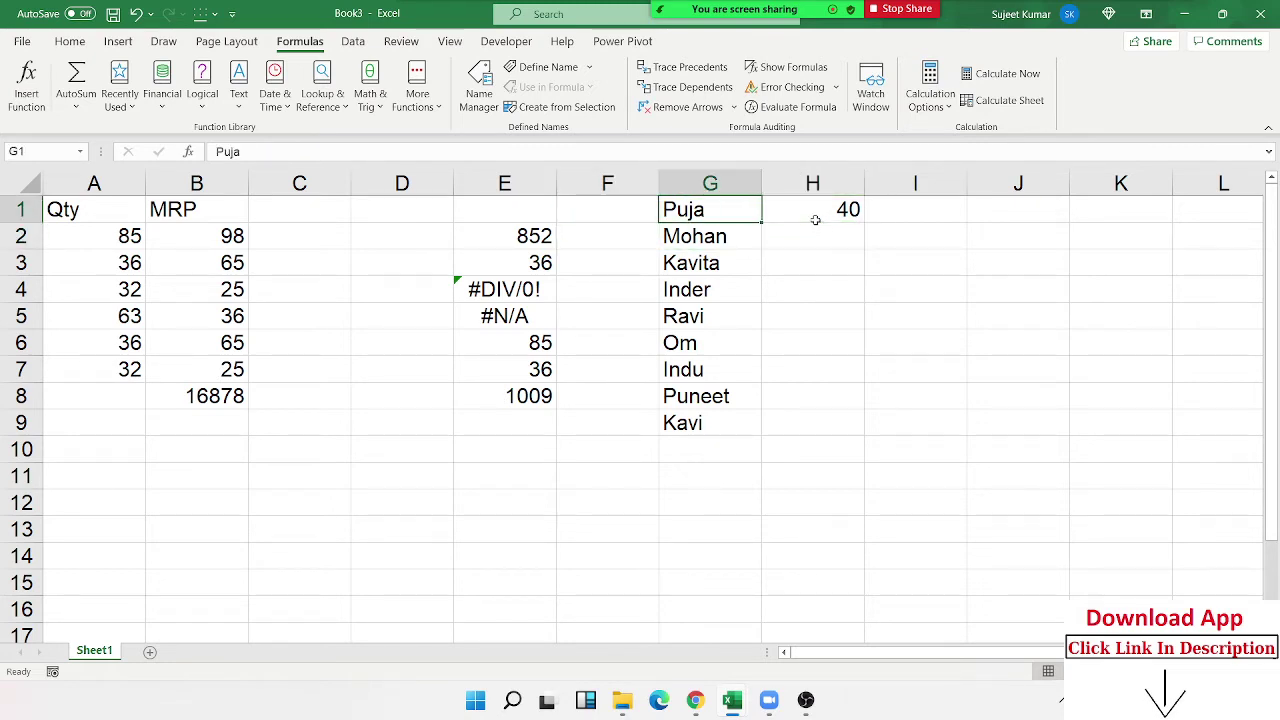
pyautogui.hotkey('ctrl', 'shift', 'Down')
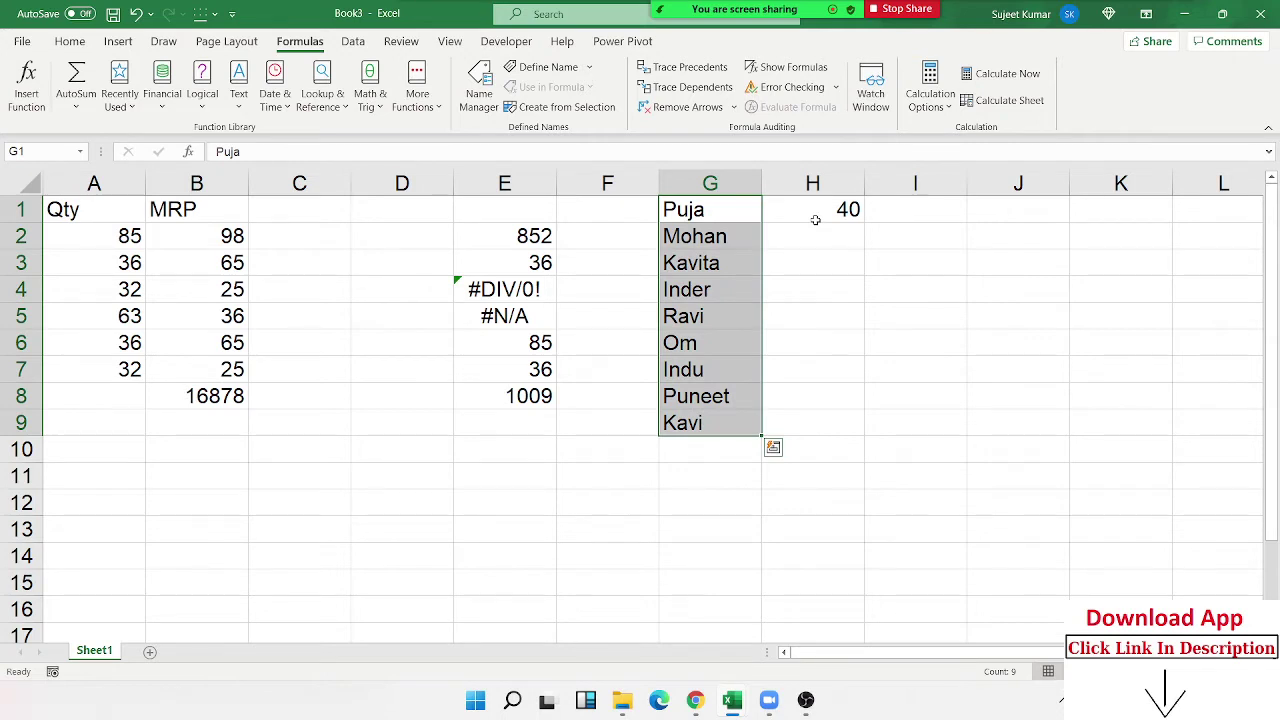
pyautogui.click(815, 220)
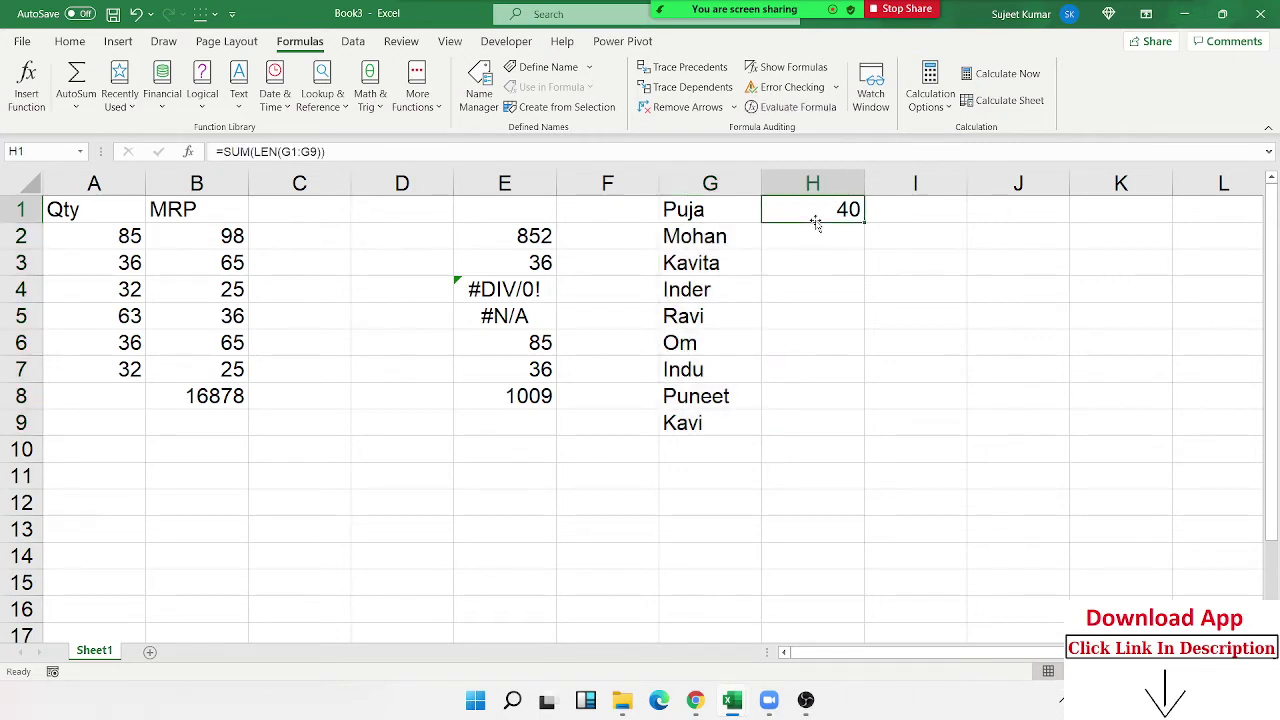
pyautogui.press('Delete')
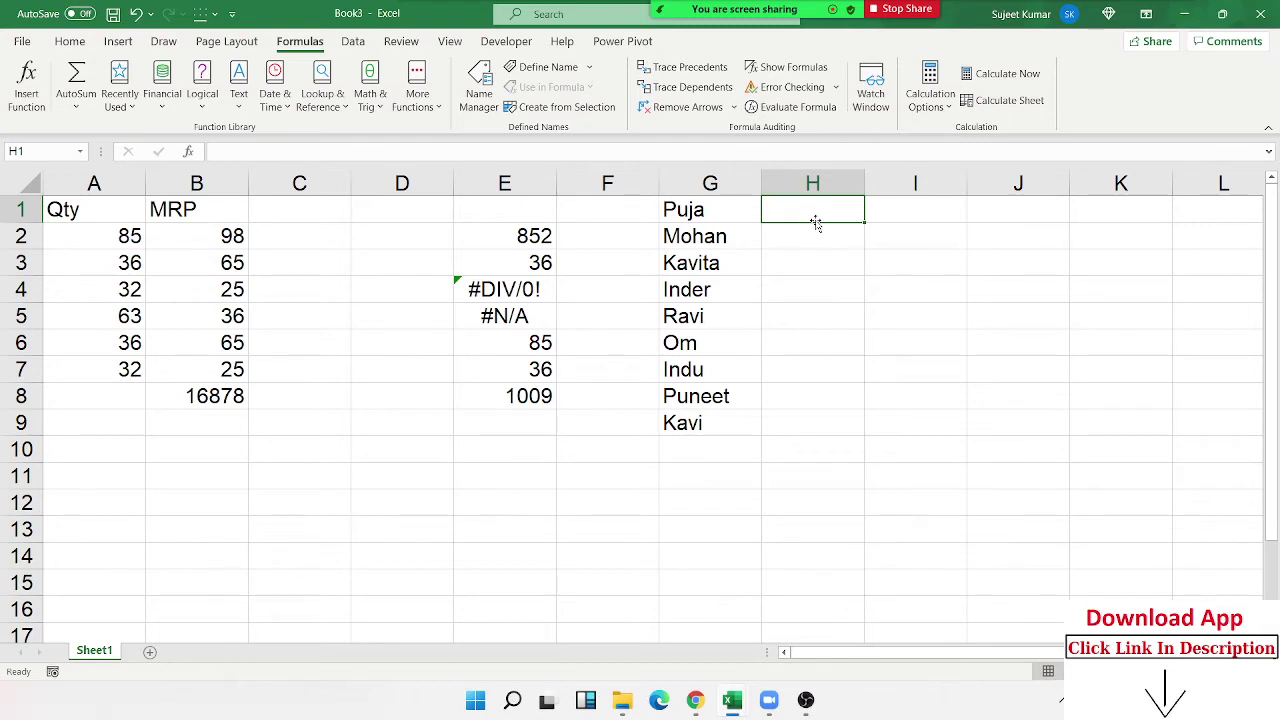
# Enter =LEN(G1) in H1 and fill it down through H1:H9 with Ctrl+D
pyautogui.write('=l')
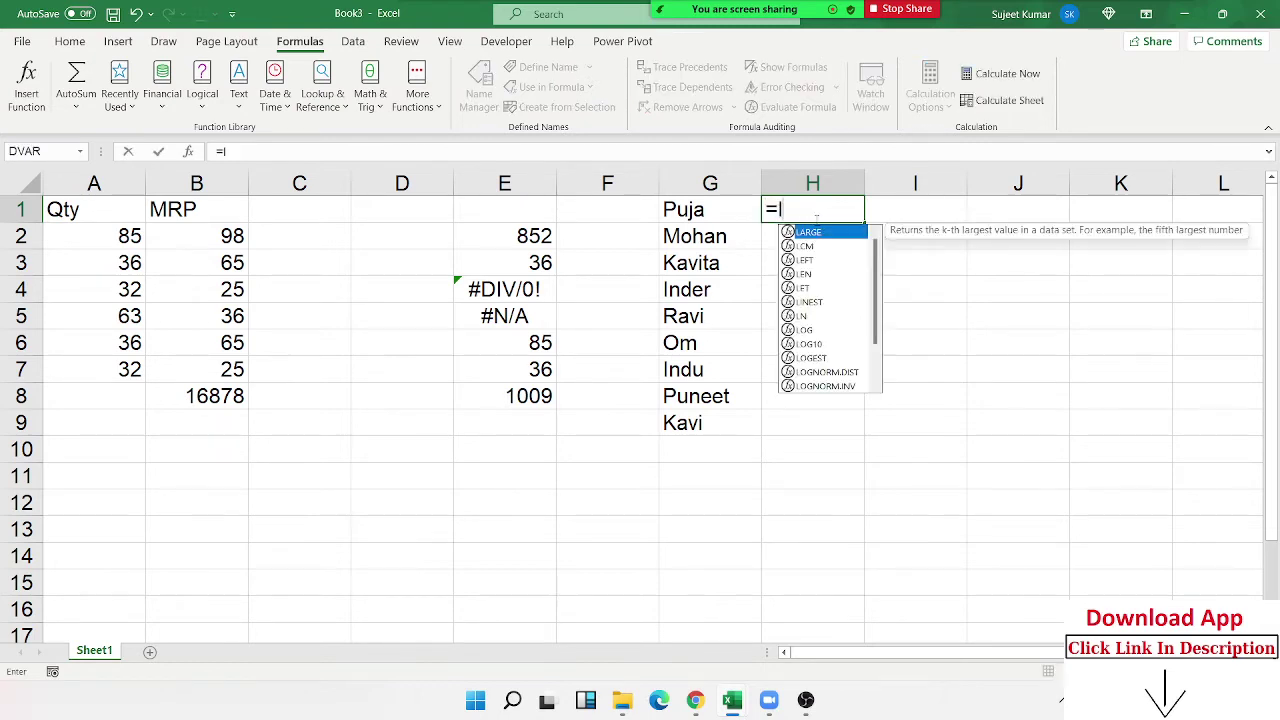
pyautogui.write('en')
pyautogui.press('Tab')
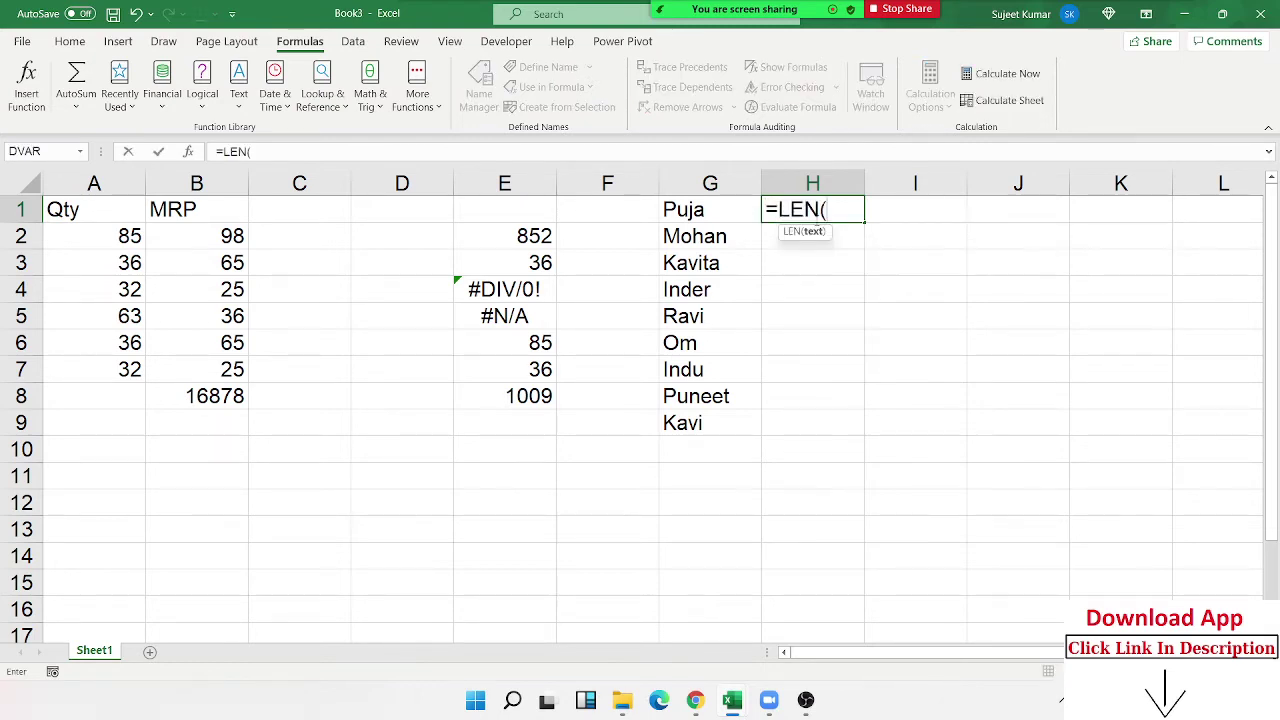
pyautogui.press('Left')
pyautogui.press('Return')
pyautogui.press('Left')
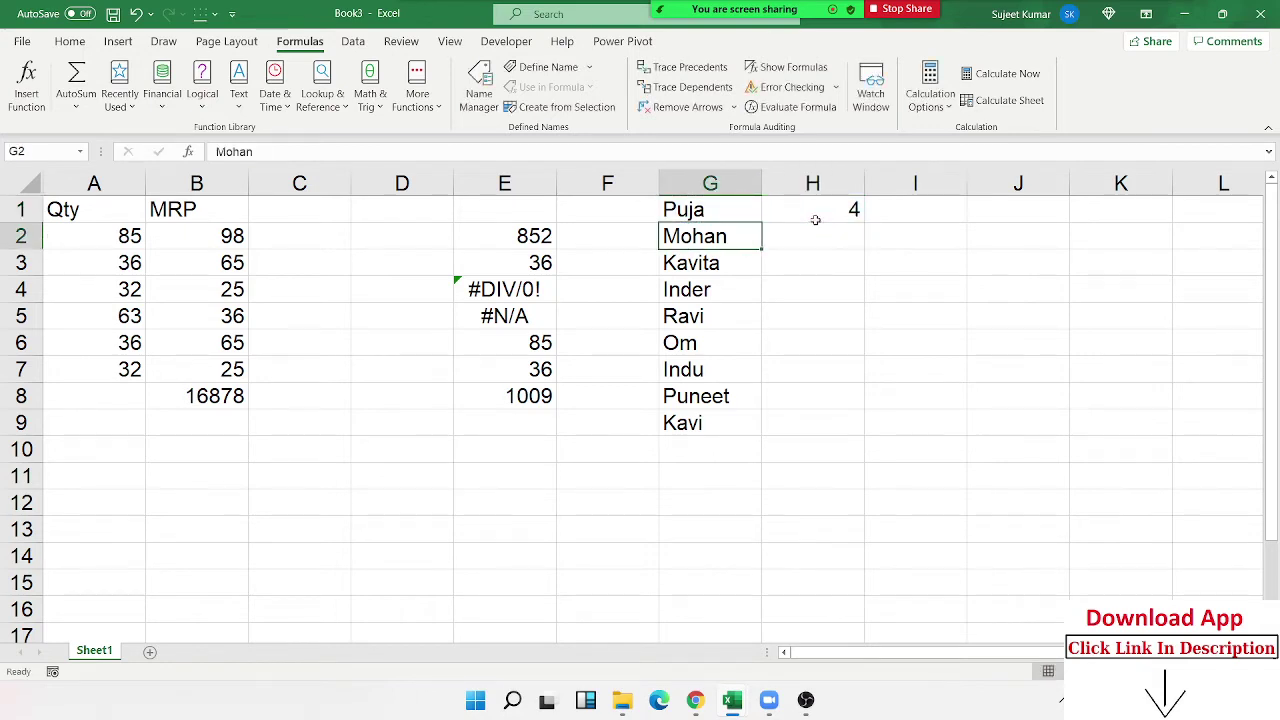
pyautogui.hotkey('ctrl', 'Down')
pyautogui.press('Right')
pyautogui.hotkey('ctrl', 'shift', 'Up')
pyautogui.hotkey('ctrl', 'd')
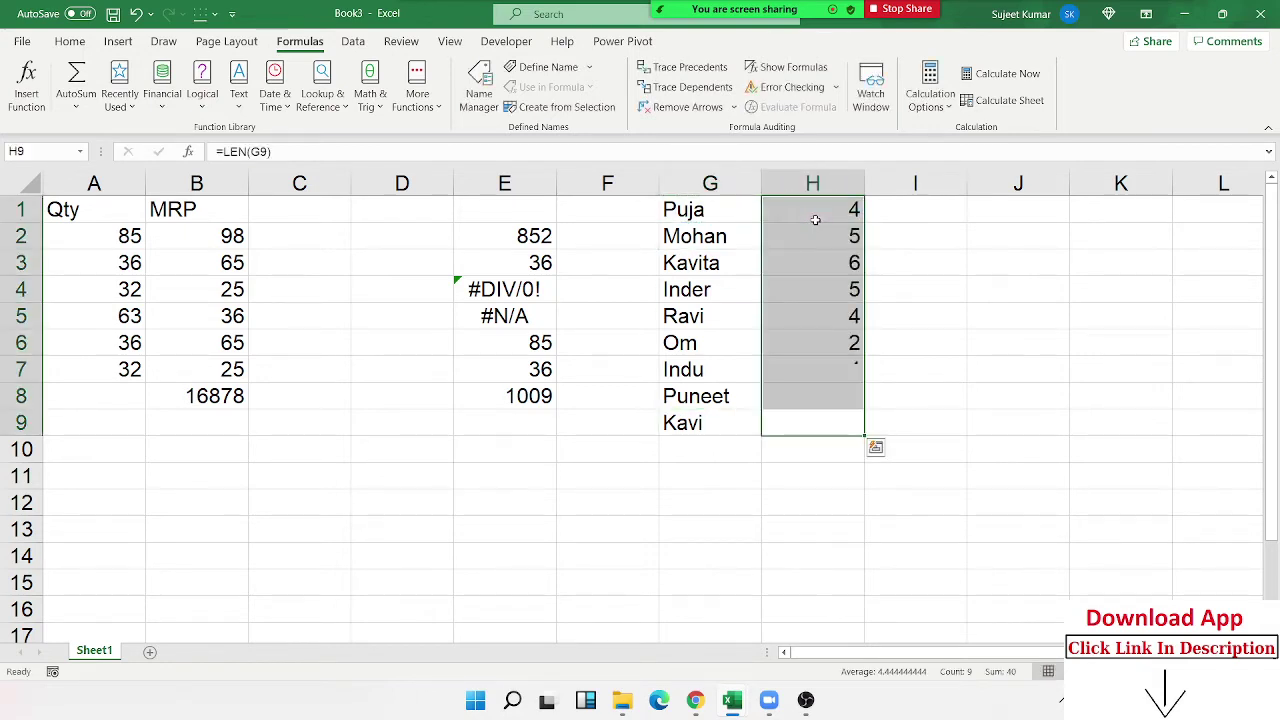
# Enter =MAX(H1:H9) in I2, returning the longest length, 6
pyautogui.press('Right')
pyautogui.hotkey('ctrl', 'Up')
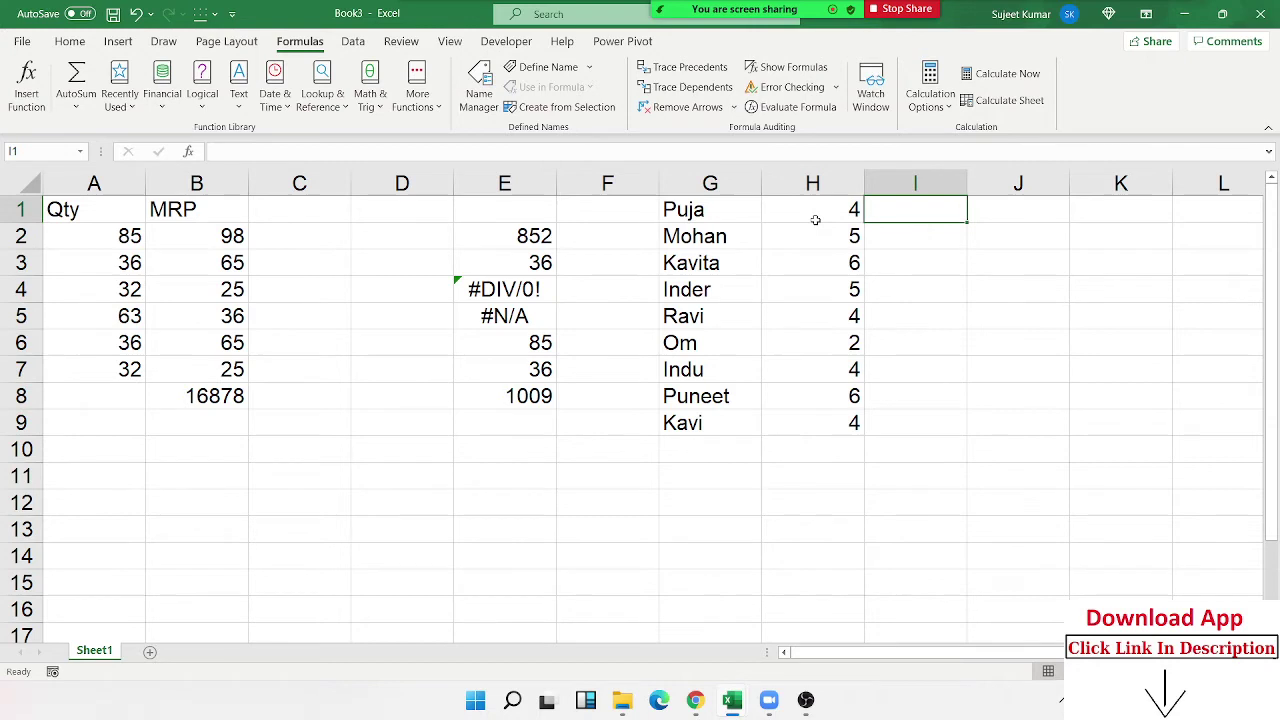
pyautogui.press('Down')
pyautogui.write('=max')
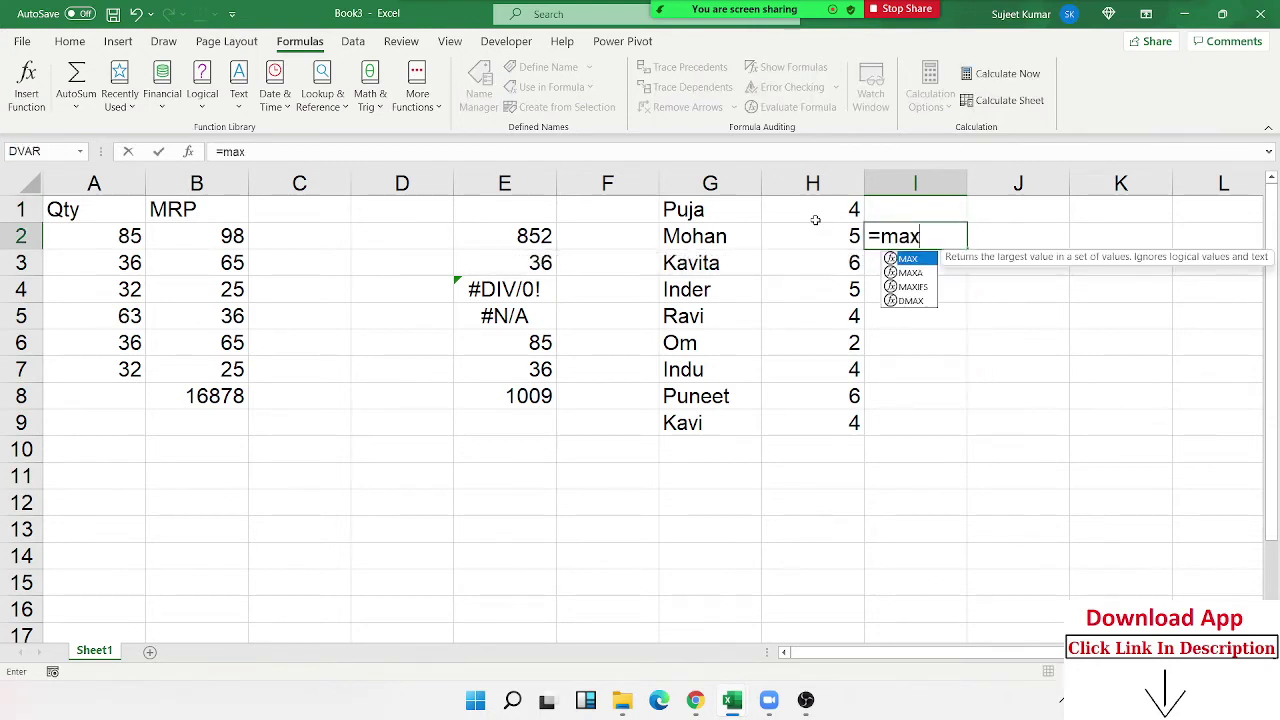
pyautogui.press('Tab')
pyautogui.press('Left')
pyautogui.press('Up')
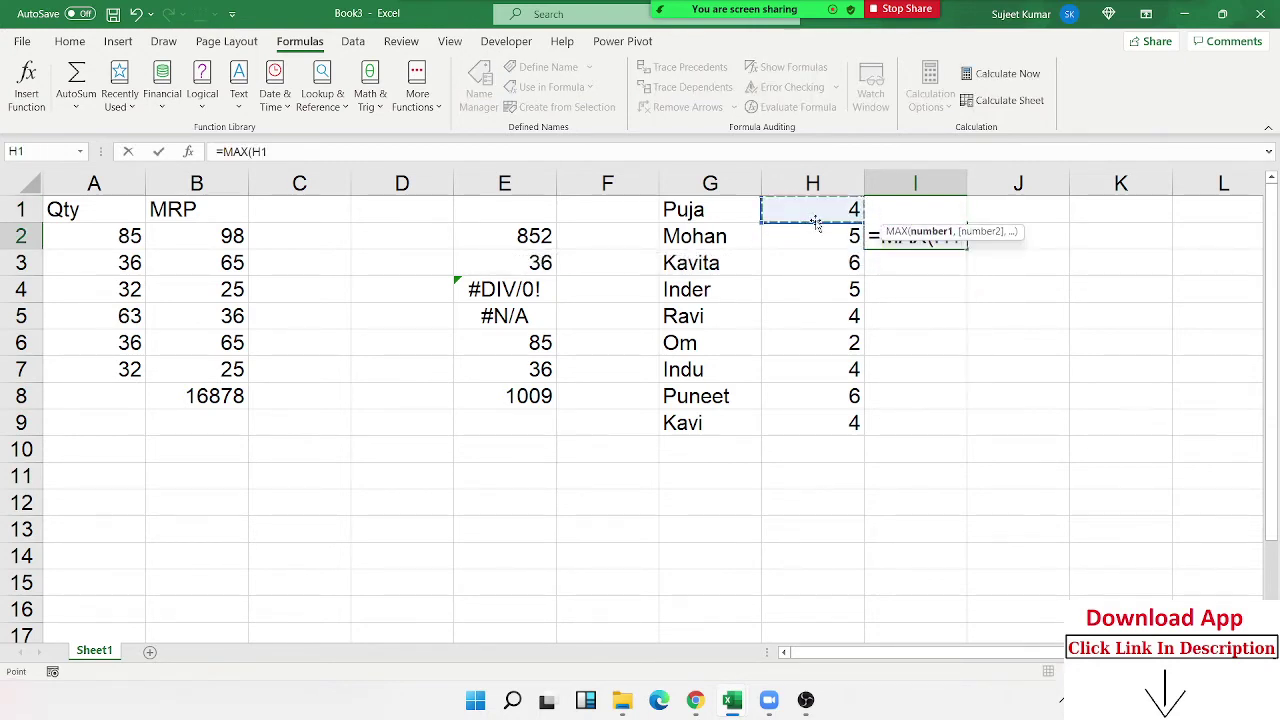
pyautogui.hotkey('ctrl', 'shift', 'Down')
pyautogui.press('Return')
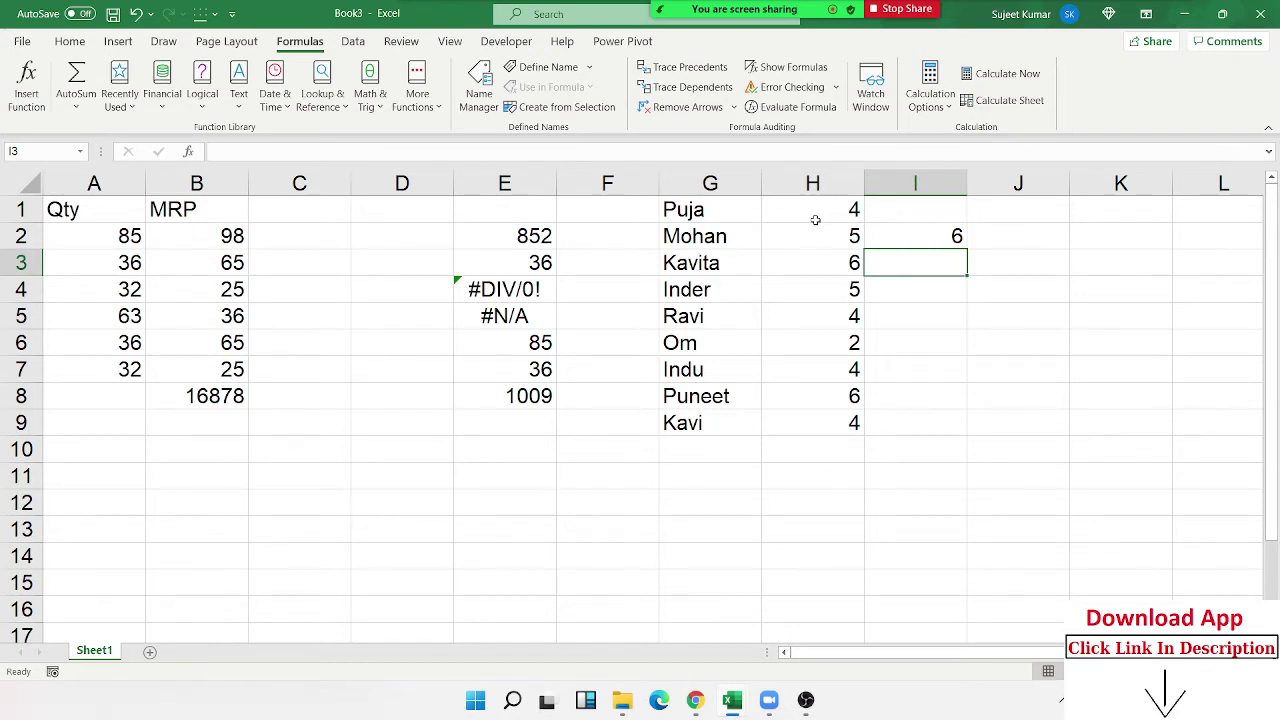
# Move to J2 and begin a new formula starting with =ma
pyautogui.press('Up')
pyautogui.press('Right')
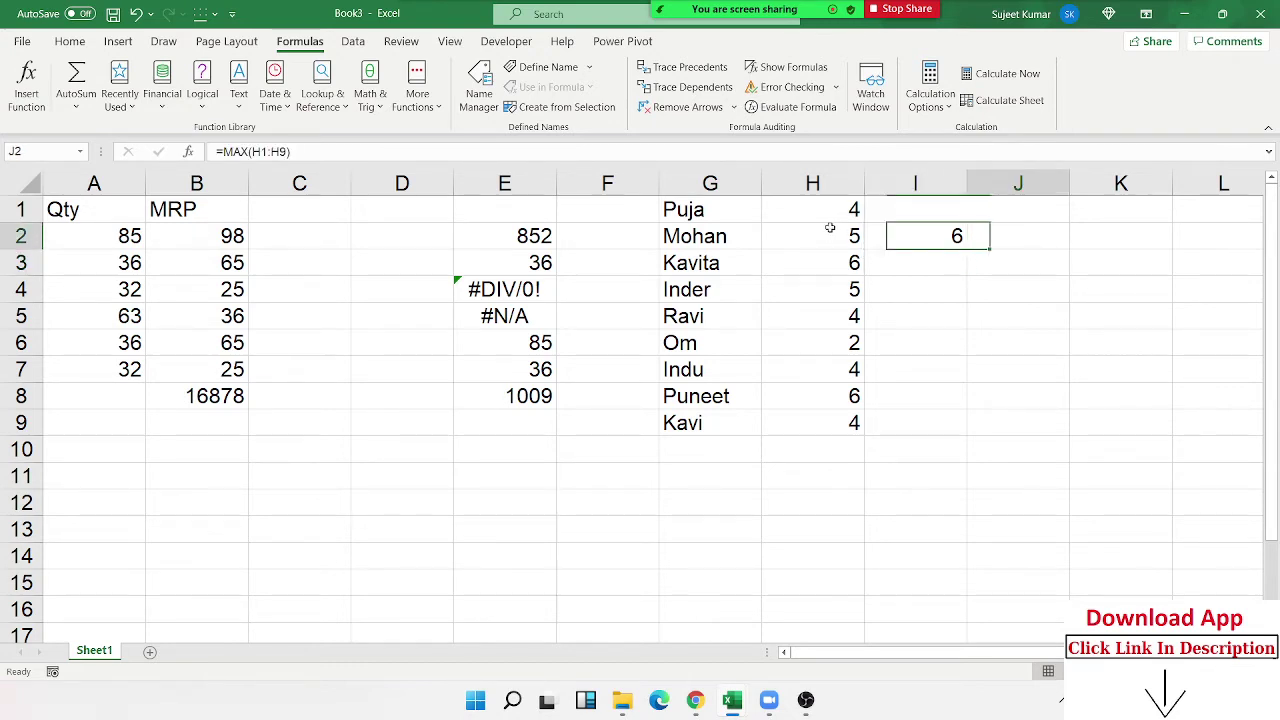
pyautogui.write('=ma')
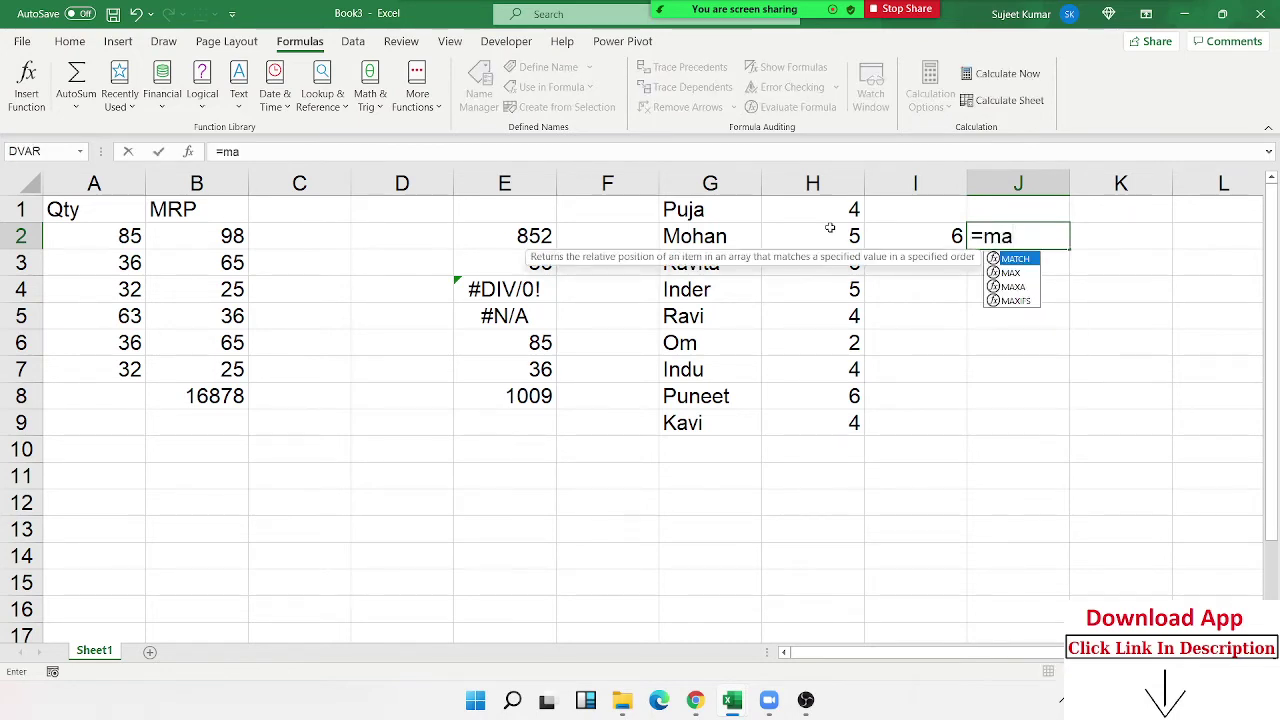
# Start a MATCH formula in J2 referencing I2, then discard it
pyautogui.press('Tab')
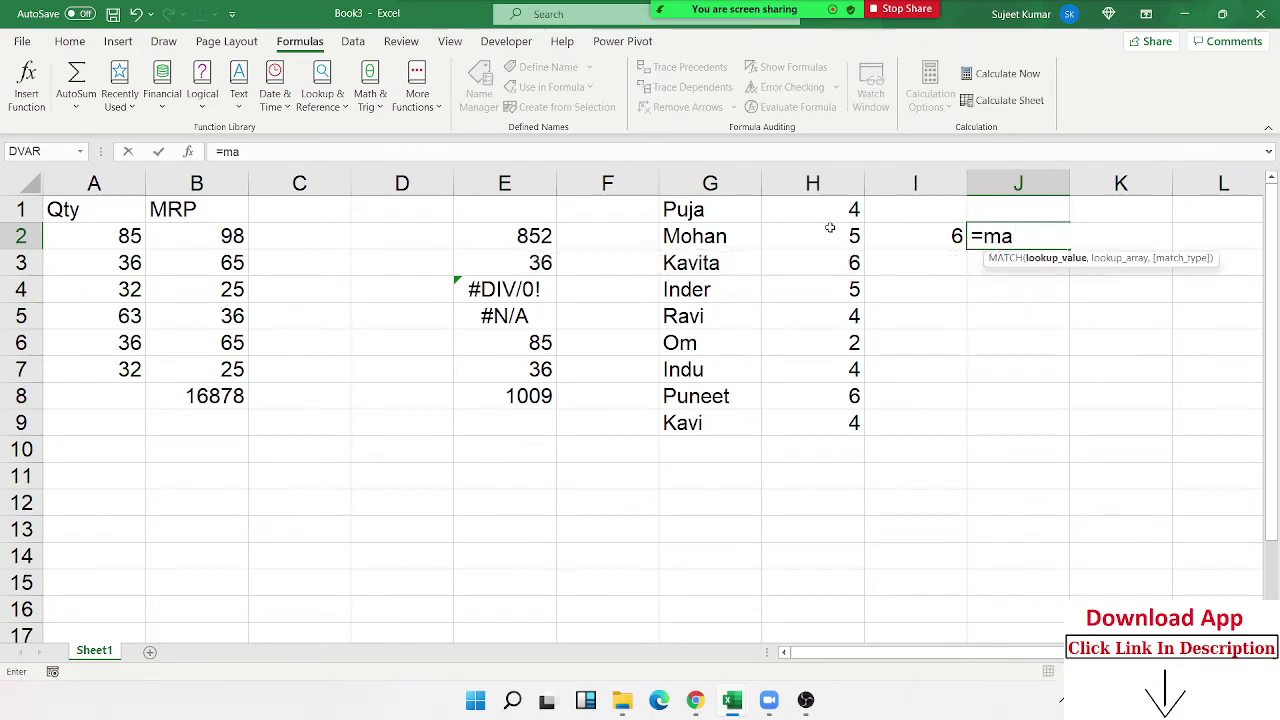
pyautogui.press('Left')
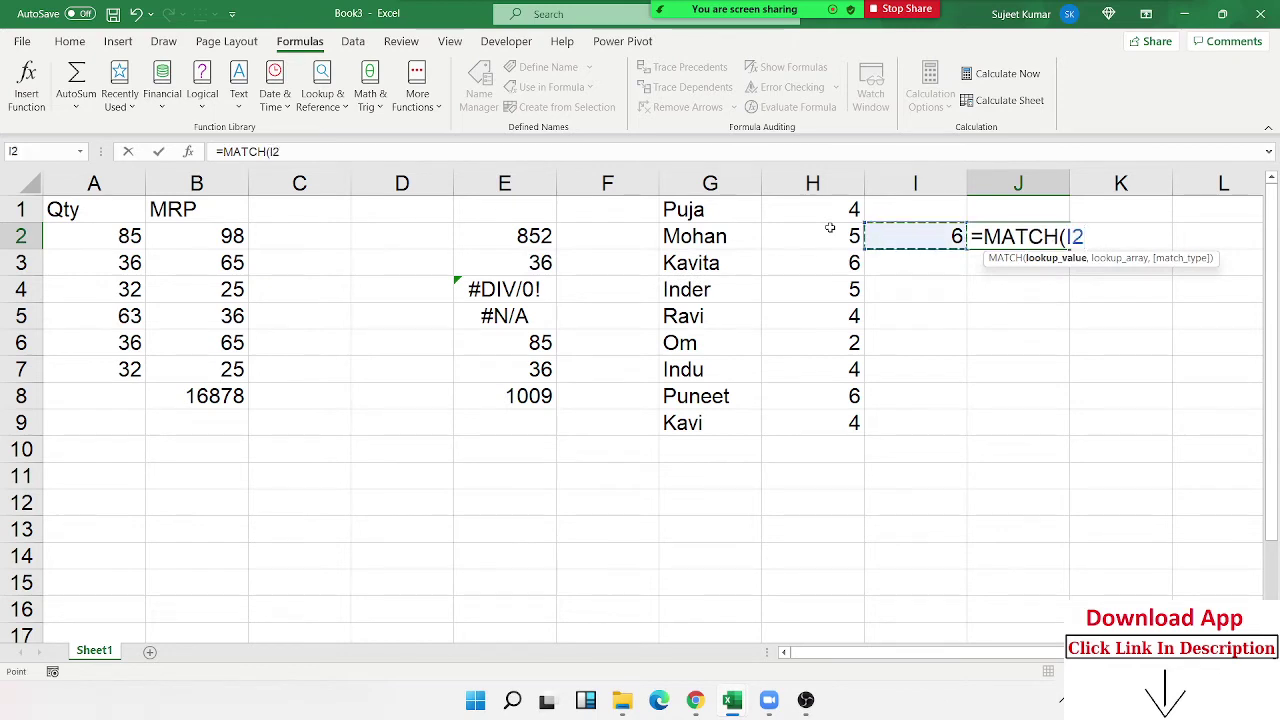
pyautogui.write(',')
pyautogui.press('Escape')
# Enter =XLOOKUP(I2,H1:H9,G1:G9) in J2 to return the name whose length is 6
pyautogui.write('=')
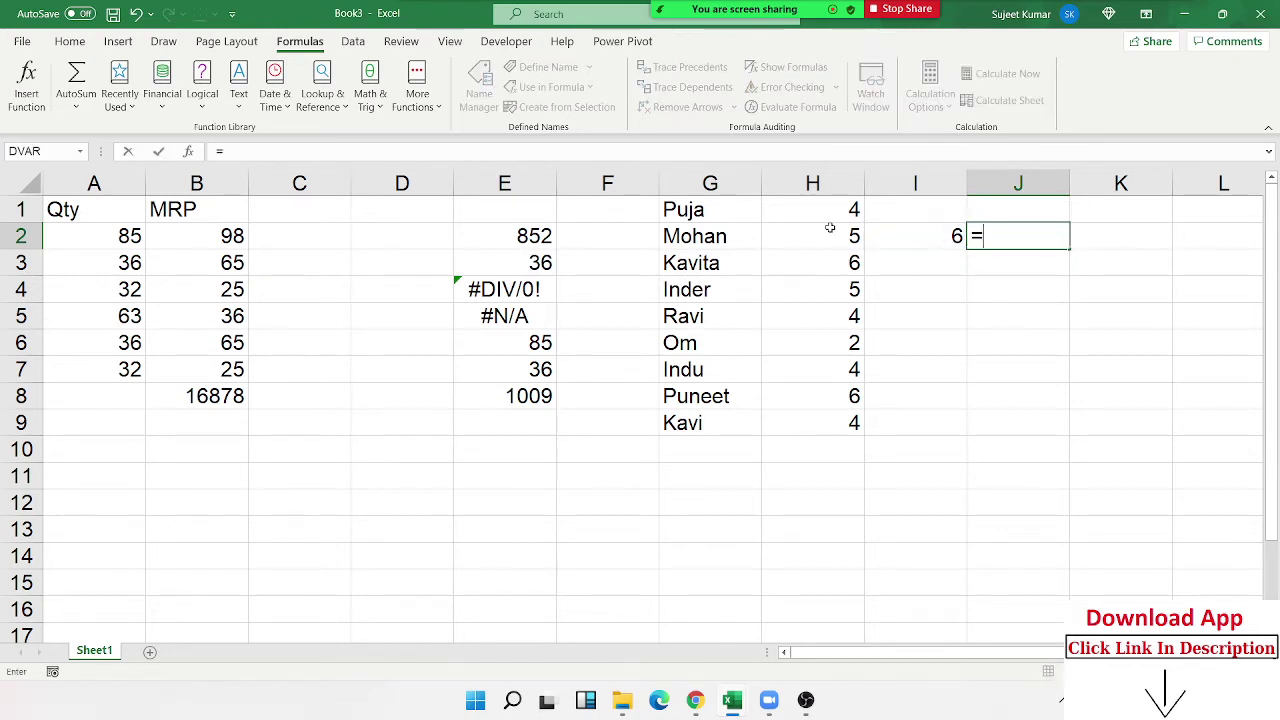
pyautogui.write('xl')
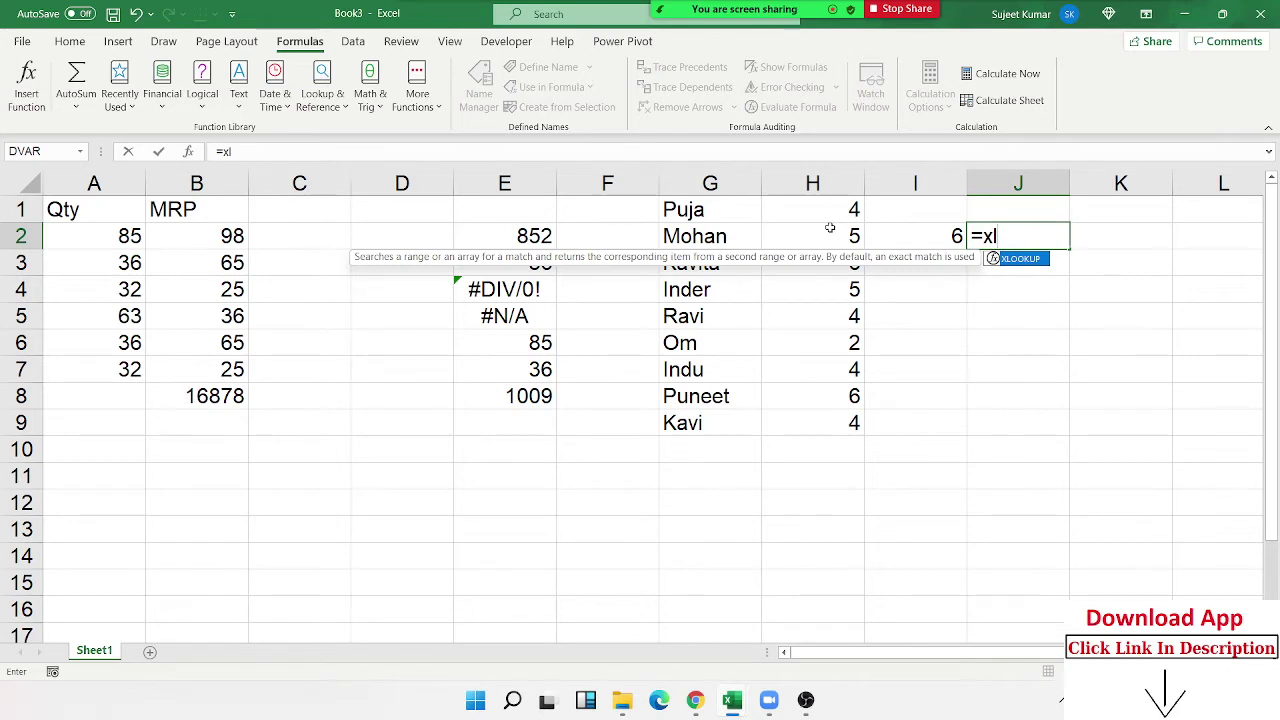
pyautogui.press('Tab')
pyautogui.press('Left')
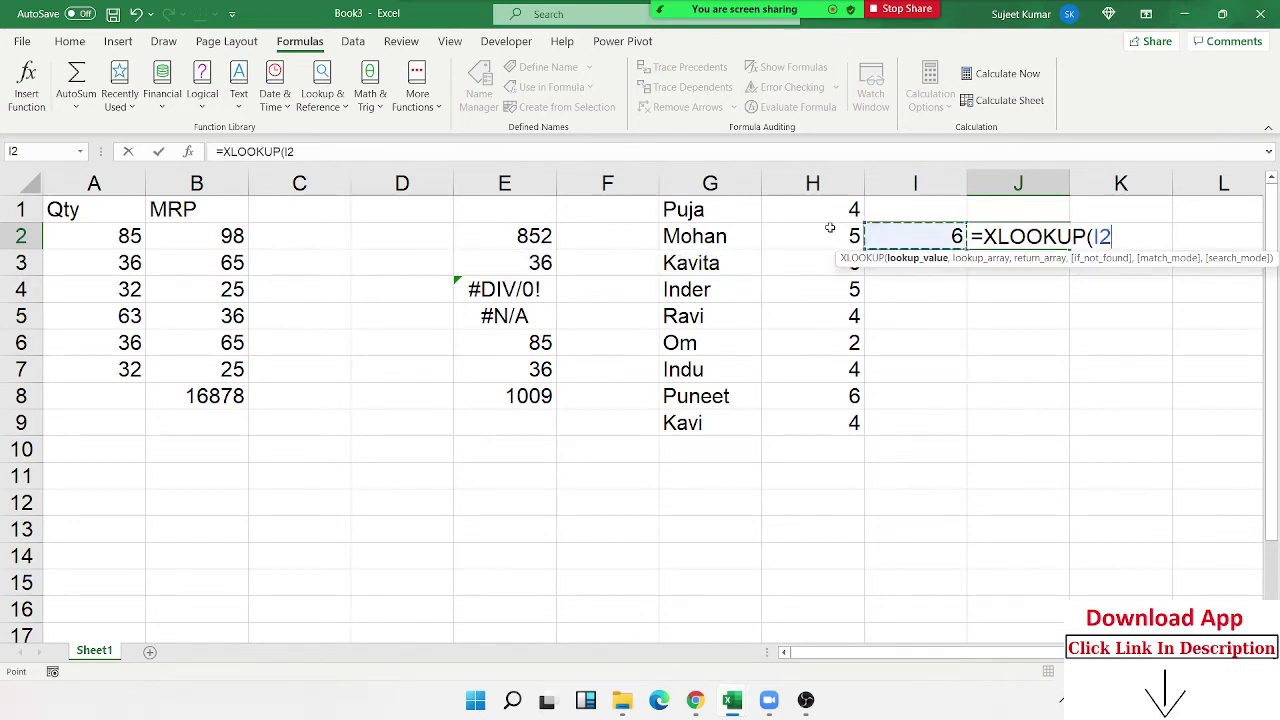
pyautogui.write(',')
pyautogui.press('Up')
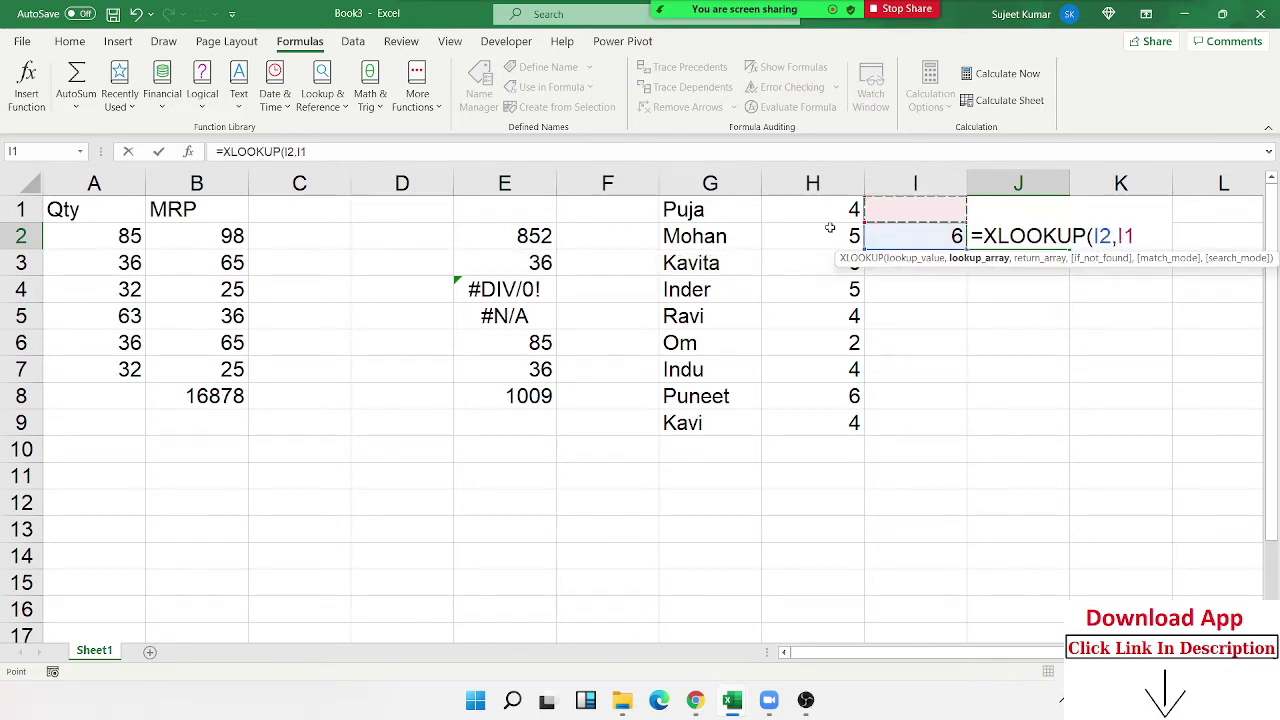
pyautogui.press('Left')
pyautogui.hotkey('ctrl', 'shift', 'Down')
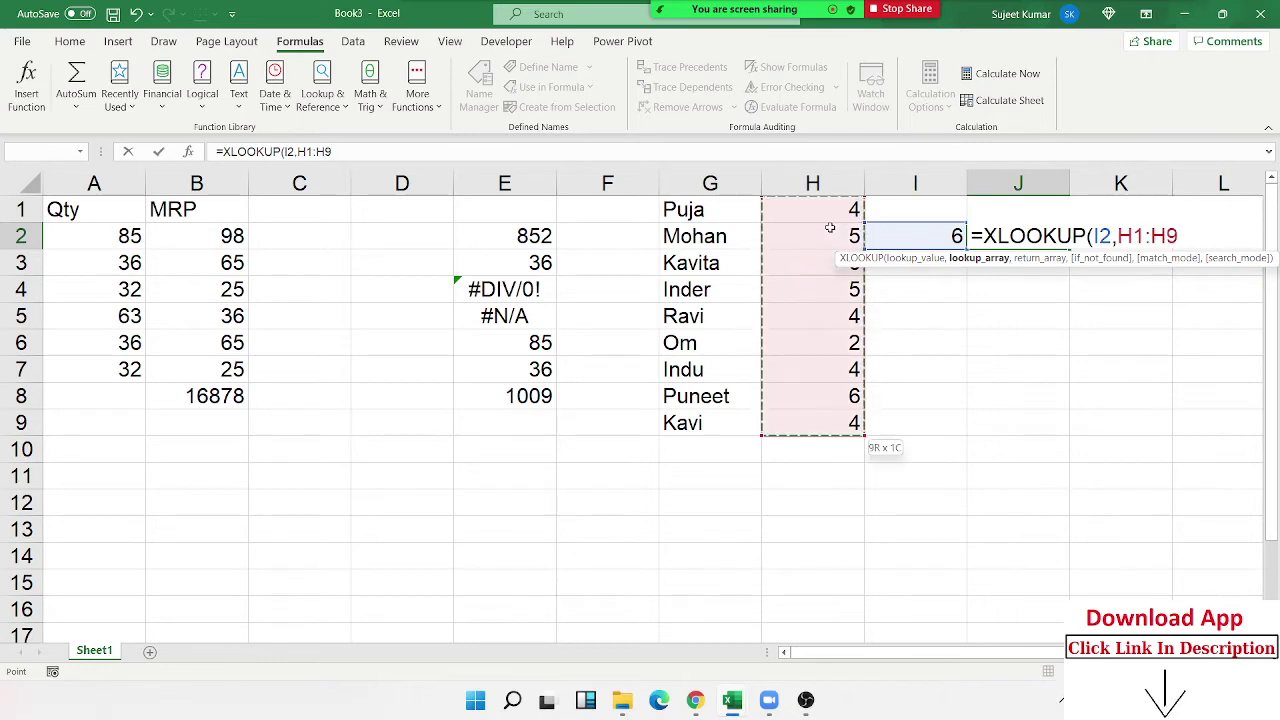
pyautogui.write(',')
pyautogui.press('Left')
pyautogui.press('Left')
pyautogui.press('Left')
pyautogui.press('Up')
pyautogui.hotkey('ctrl', 'shift', 'Down')
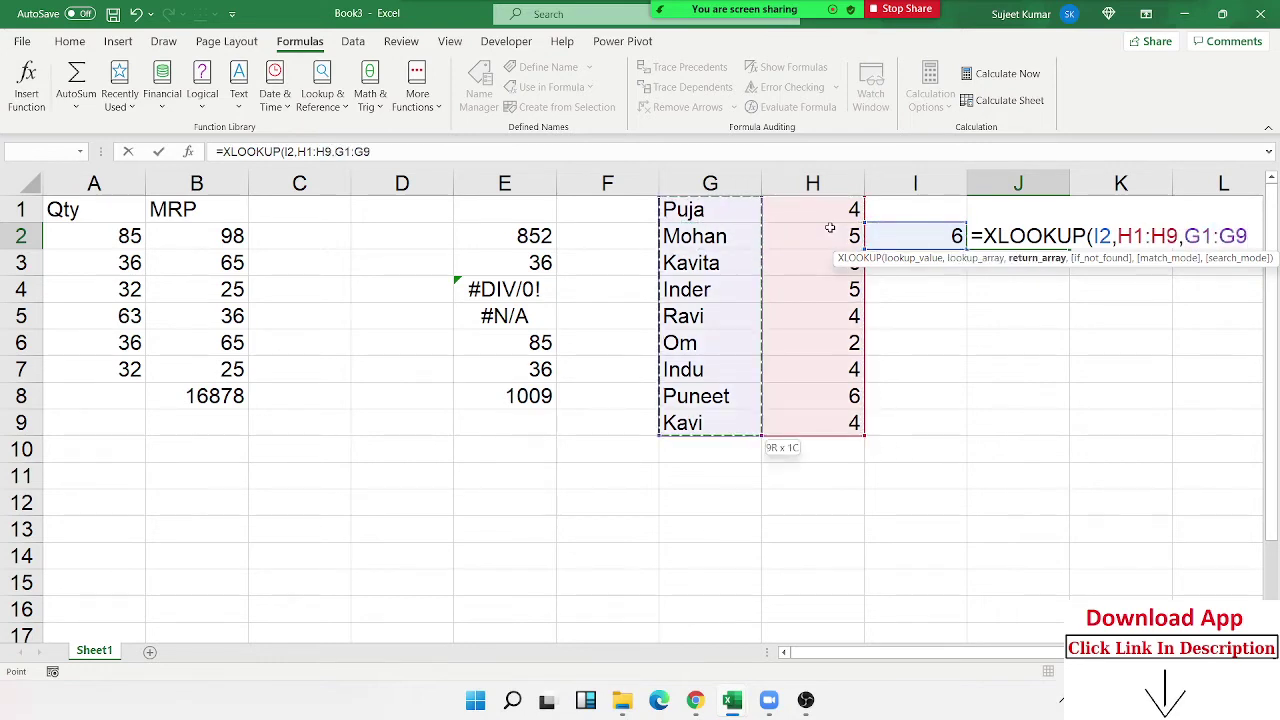
pyautogui.press('Return')
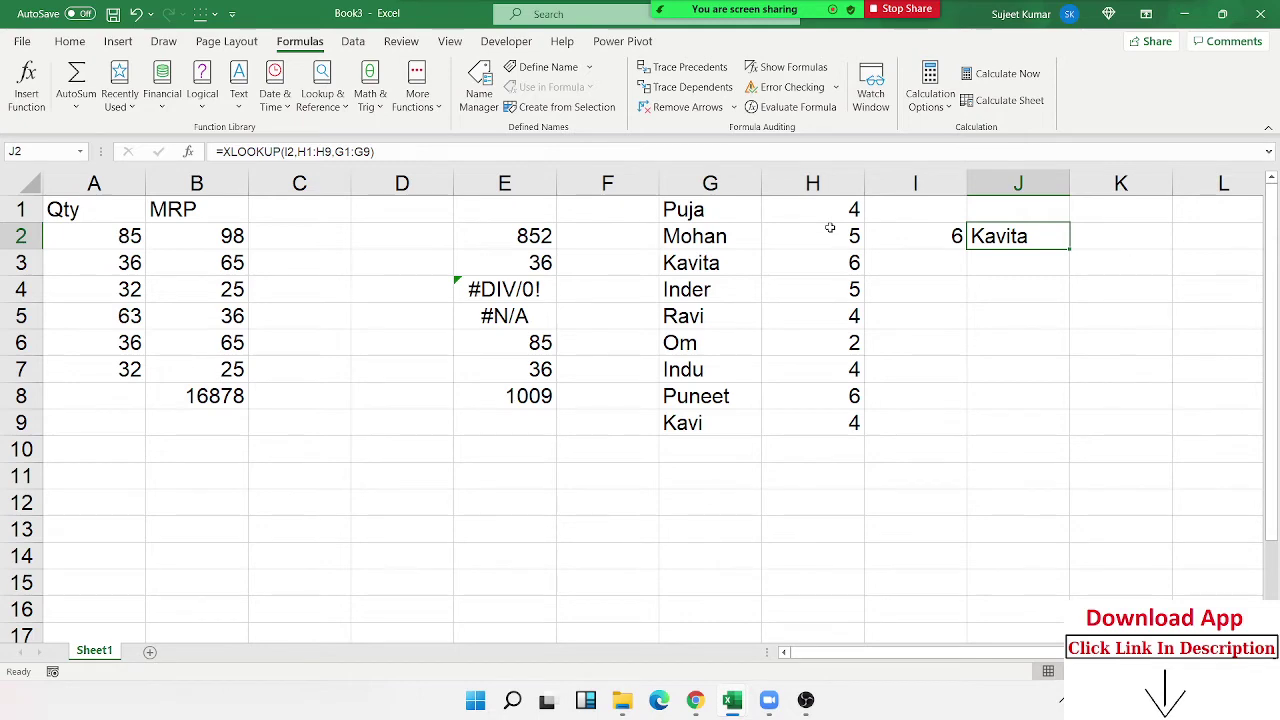
# Clear the helper lengths and lookup results beside the names, then start =max in H1
pyautogui.press('Up')
pyautogui.press('Left')
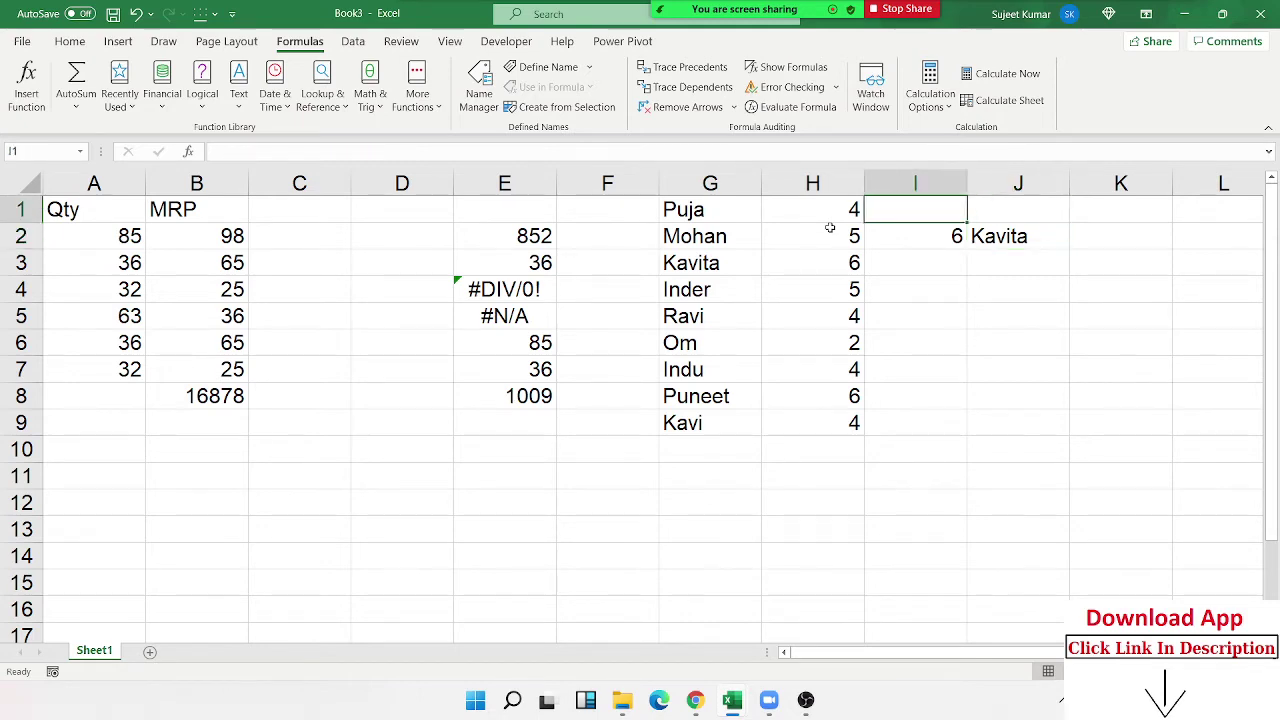
pyautogui.press('Left')
pyautogui.hotkey('ctrl', 'Right')
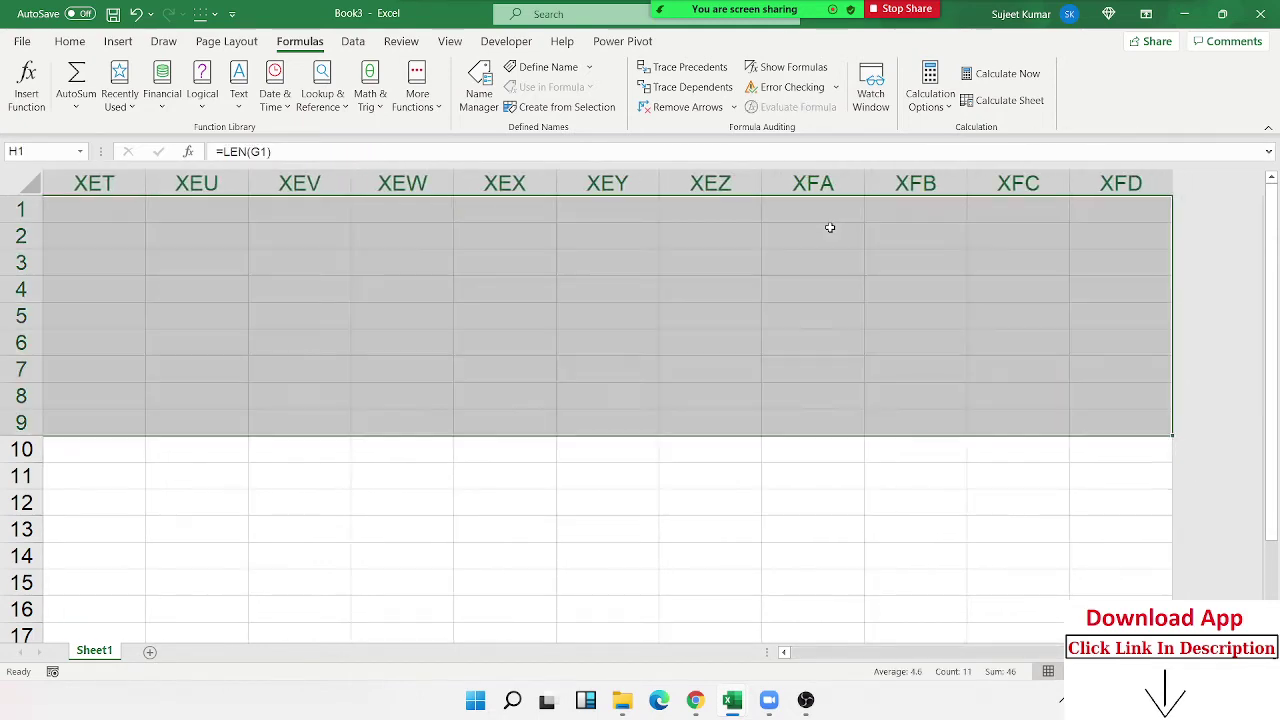
pyautogui.hotkey('ctrl', 'Left')
pyautogui.hotkey('ctrl', 'Left')
pyautogui.press('Home')
pyautogui.press('Right')
pyautogui.press('Right')
pyautogui.press('Right')
pyautogui.press('Right')
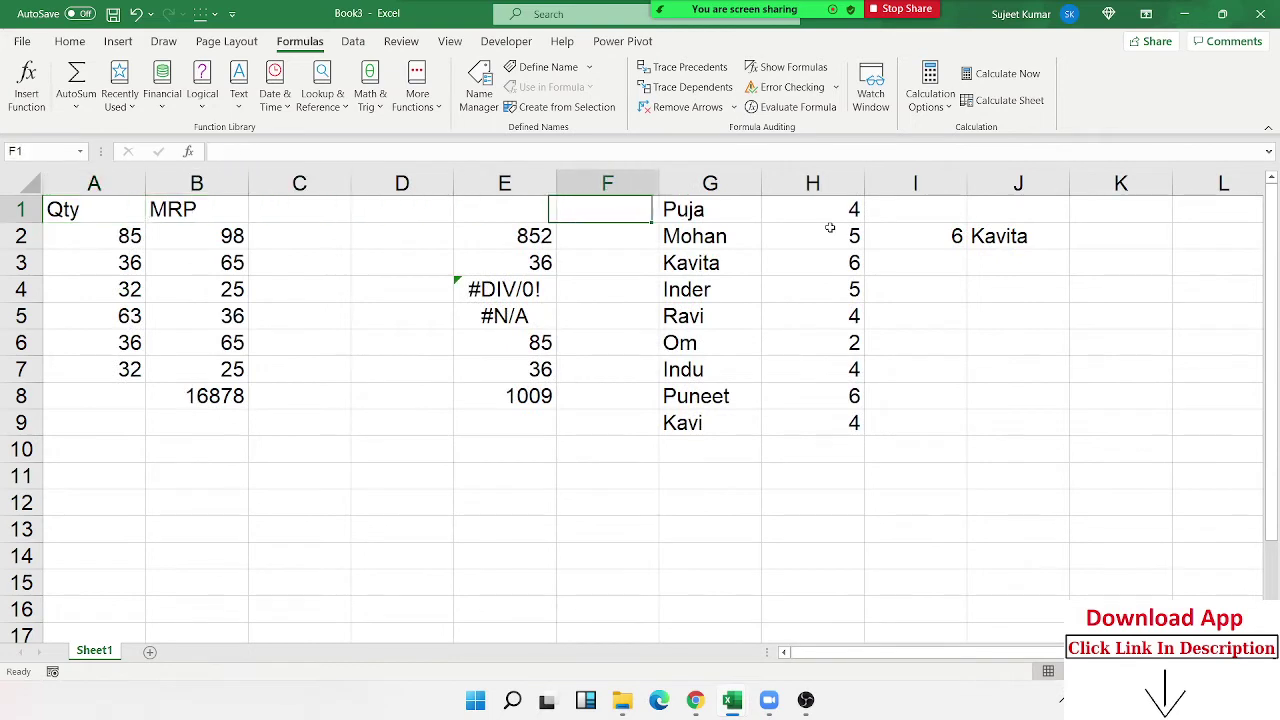
pyautogui.press('Right')
pyautogui.press('Right')
pyautogui.hotkey('shift', 'Right')
pyautogui.hotkey('shift', 'Right')
pyautogui.hotkey('shift', 'Right')
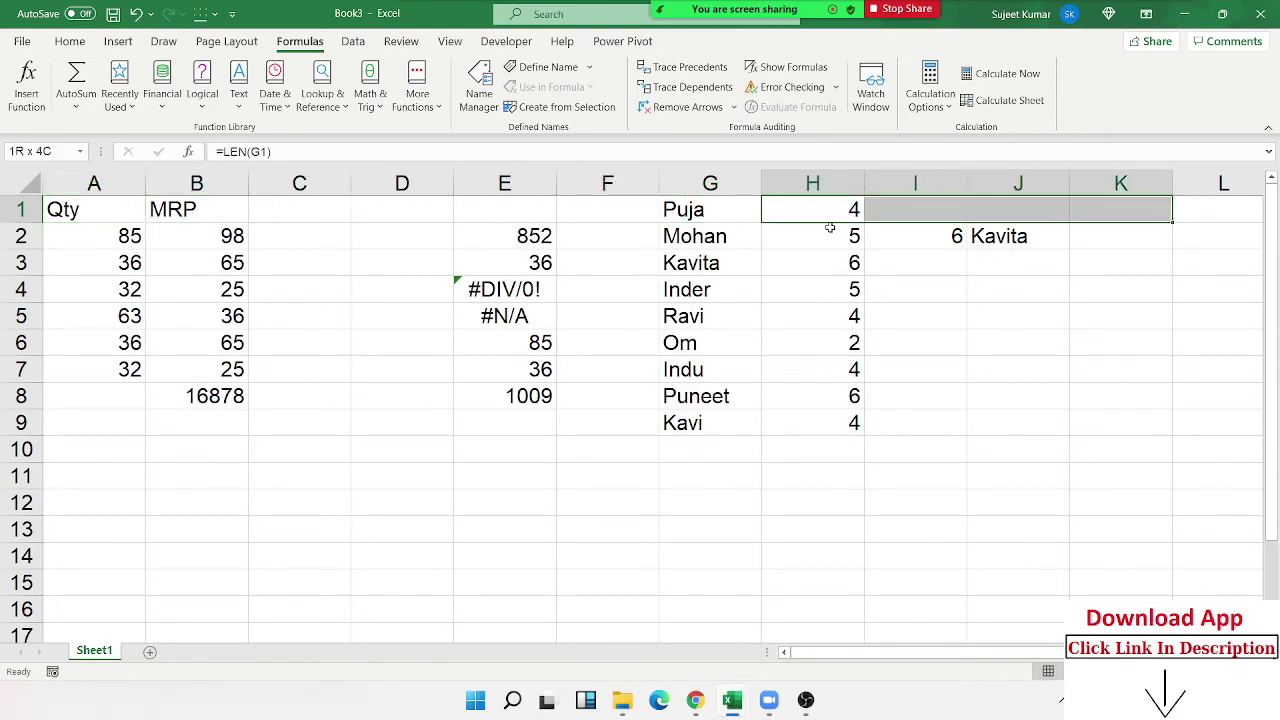
pyautogui.hotkey('shift', 'Down')
pyautogui.hotkey('shift', 'Down')
pyautogui.hotkey('shift', 'Down')
pyautogui.hotkey('shift', 'Down')
pyautogui.hotkey('shift', 'Down')
pyautogui.hotkey('shift', 'Down')
pyautogui.hotkey('shift', 'Down')
pyautogui.hotkey('shift', 'Down')
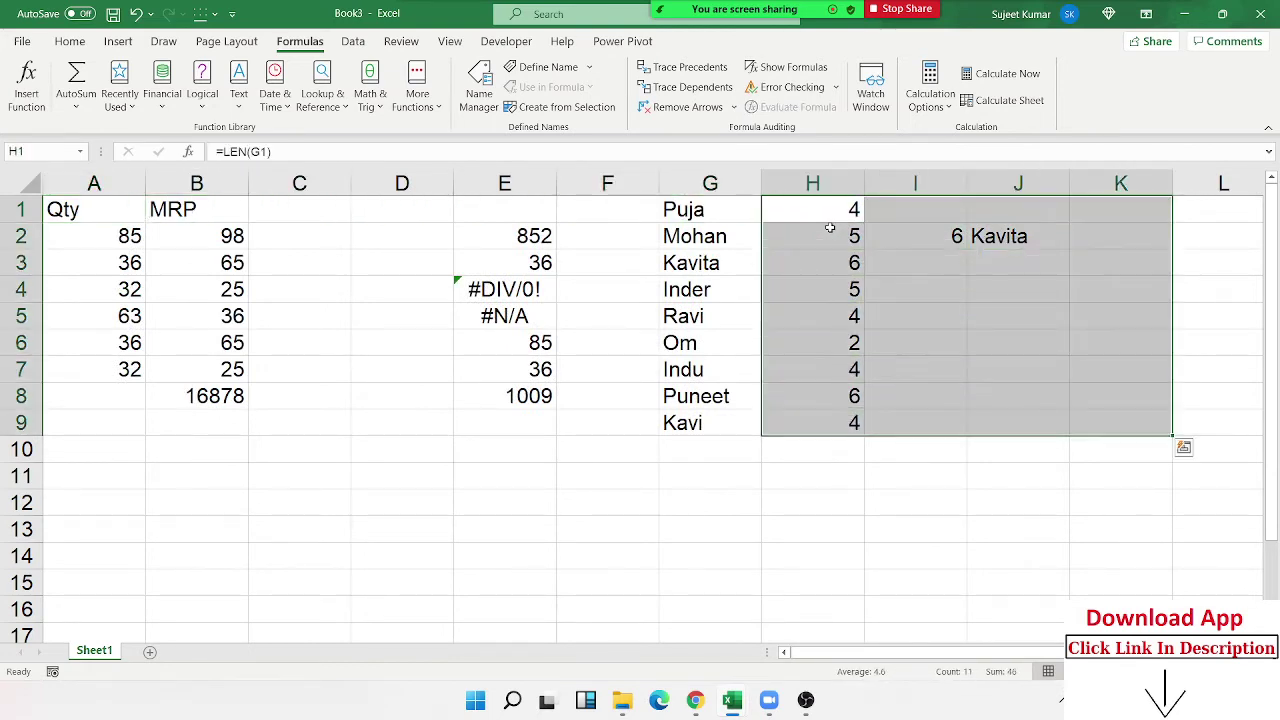
pyautogui.press('Delete')
pyautogui.press('Up')
pyautogui.write('=')
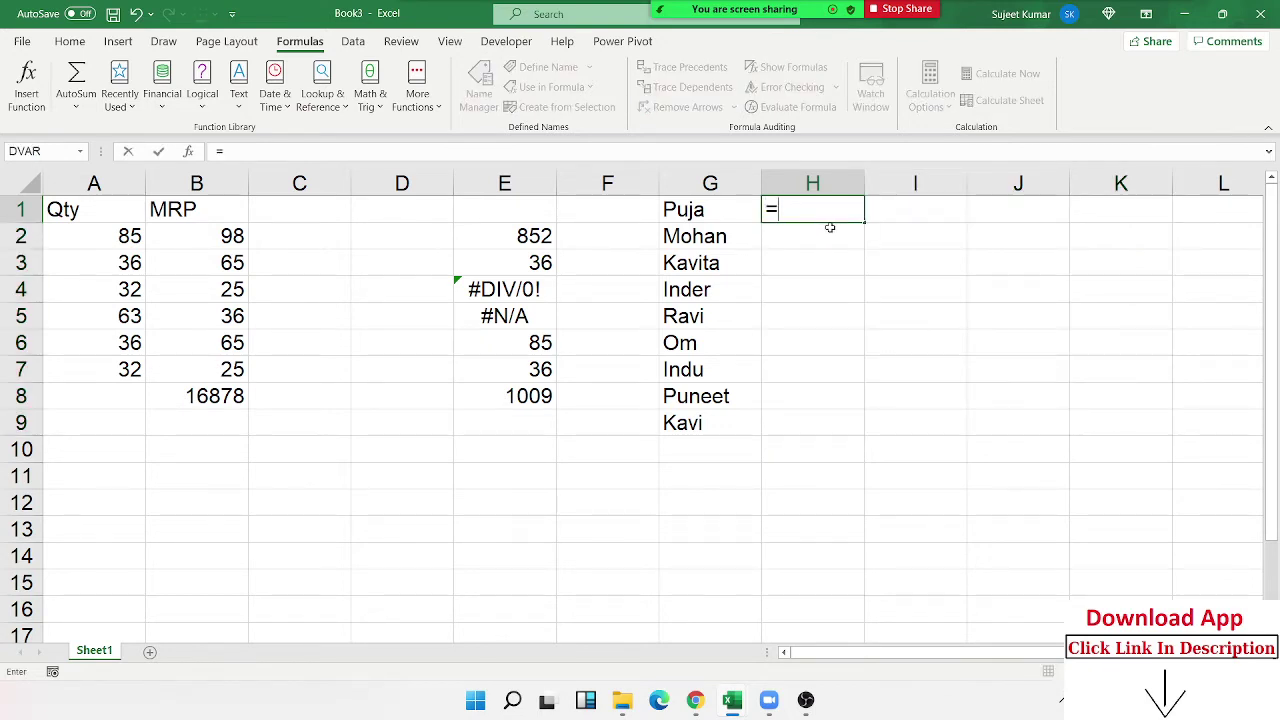
pyautogui.write('max')
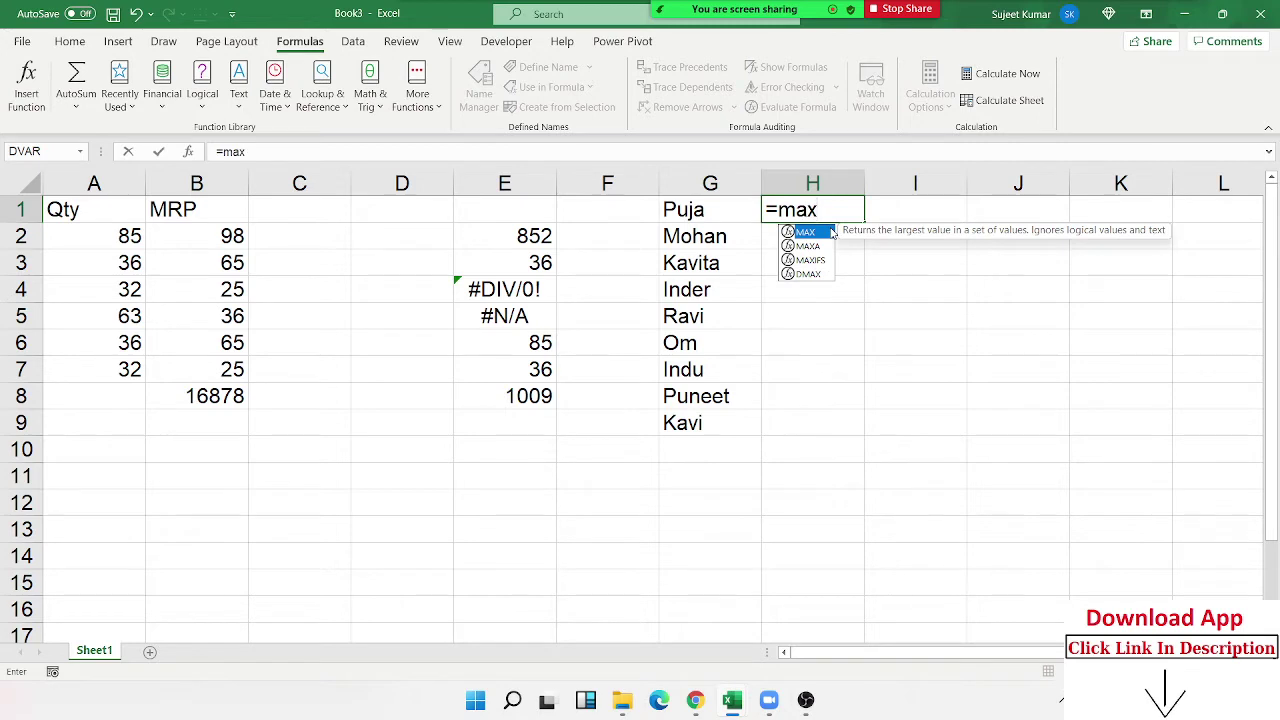
# Build =MAX(LEN(G1:G9)) in H1, accepting Excel's correction, so it shows 6
pyautogui.doubleClick(832, 232)
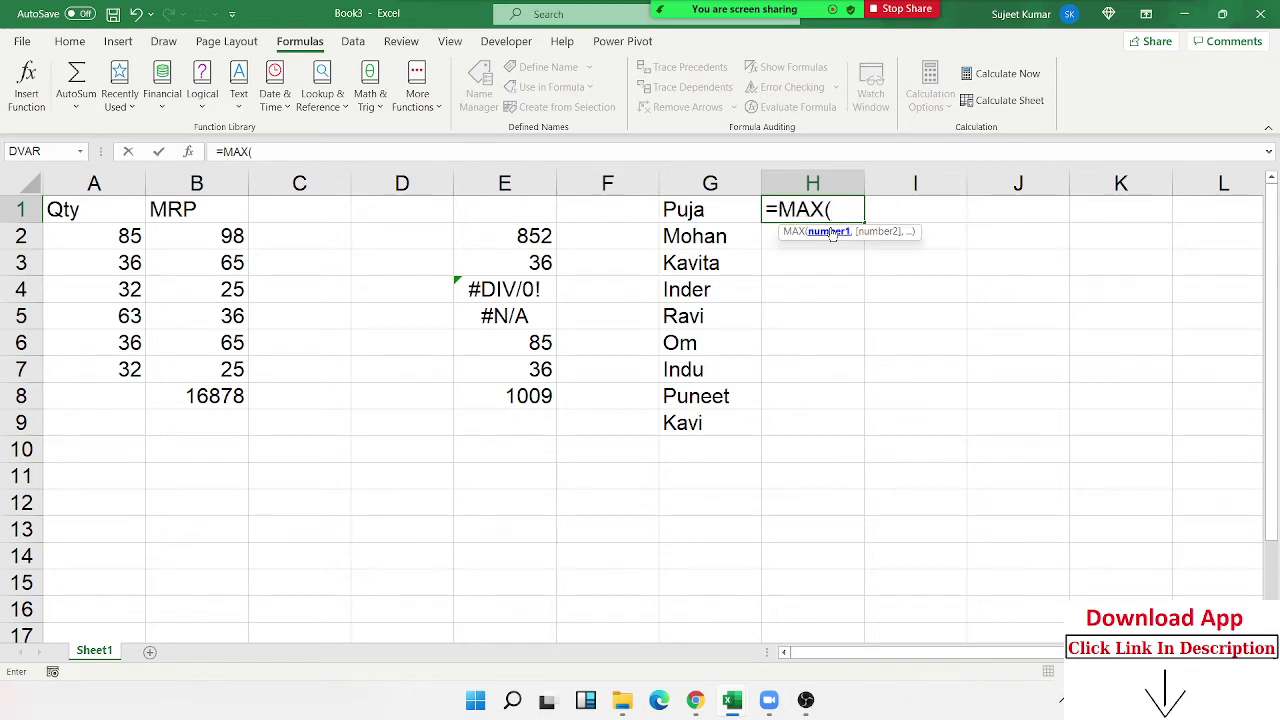
pyautogui.write('len')
pyautogui.press('Tab')
pyautogui.press('Left')
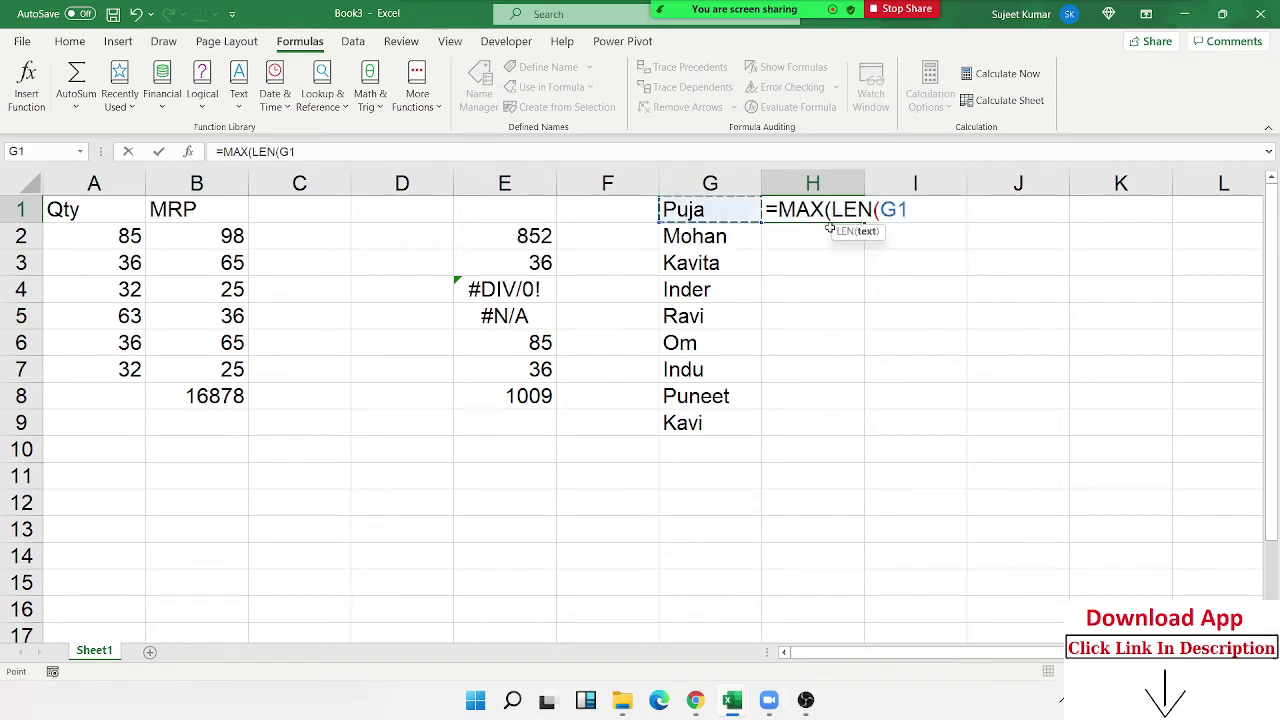
pyautogui.hotkey('shift', 'Down')
pyautogui.hotkey('shift', 'Down')
pyautogui.hotkey('shift', 'Down')
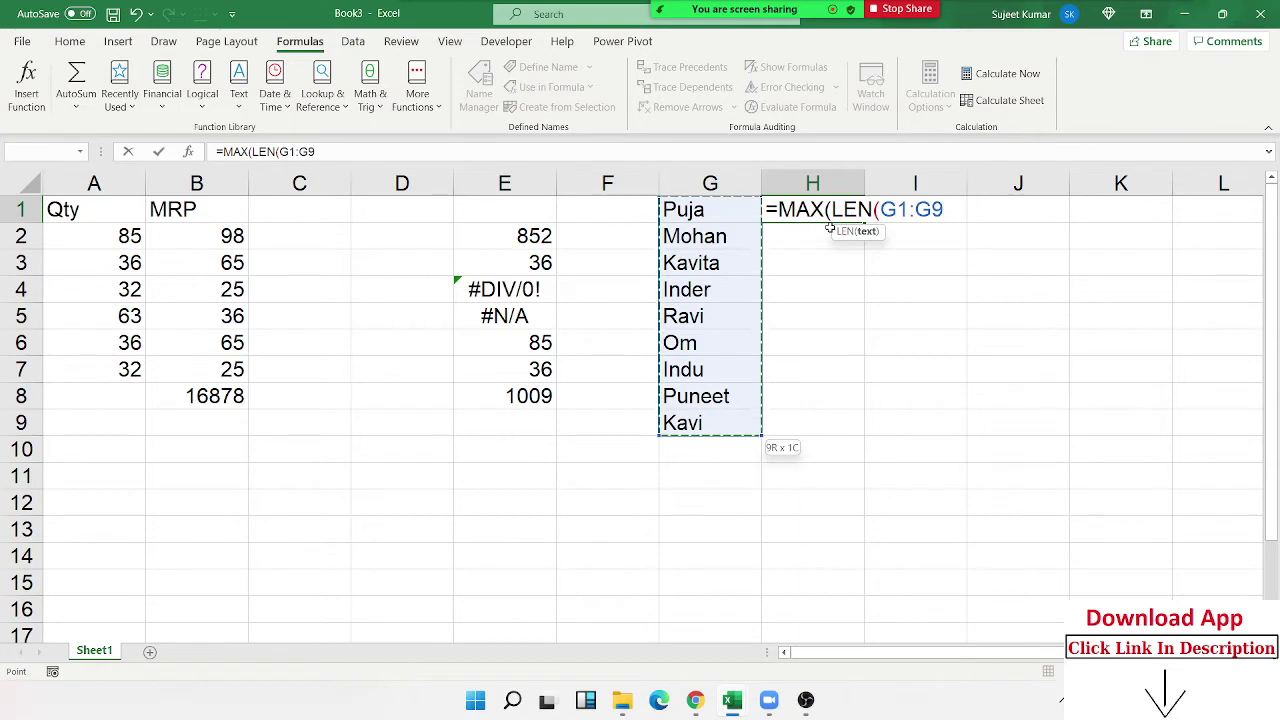
pyautogui.write(')')
pyautogui.press('Return')
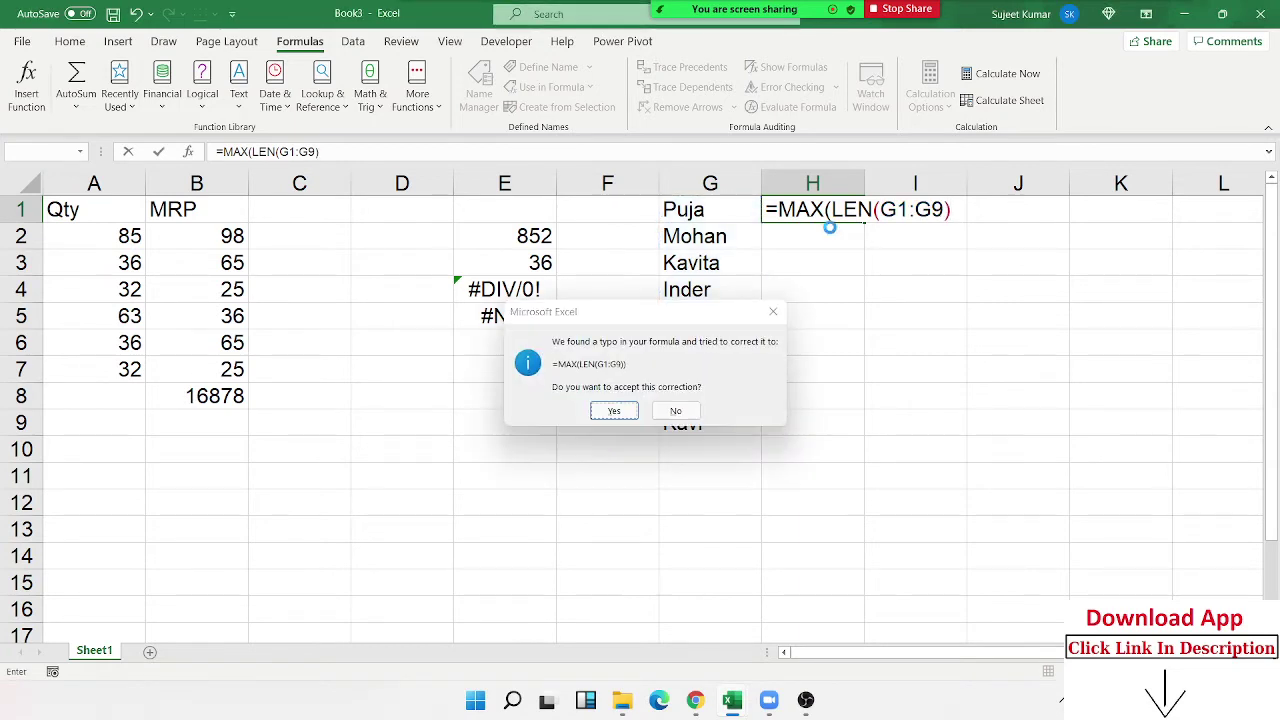
pyautogui.press('Return')
pyautogui.press('Up')
# Wrap the MAX(LEN(G1:G9)) expression in XLOOKUP as its lookup value
pyautogui.press('F2')
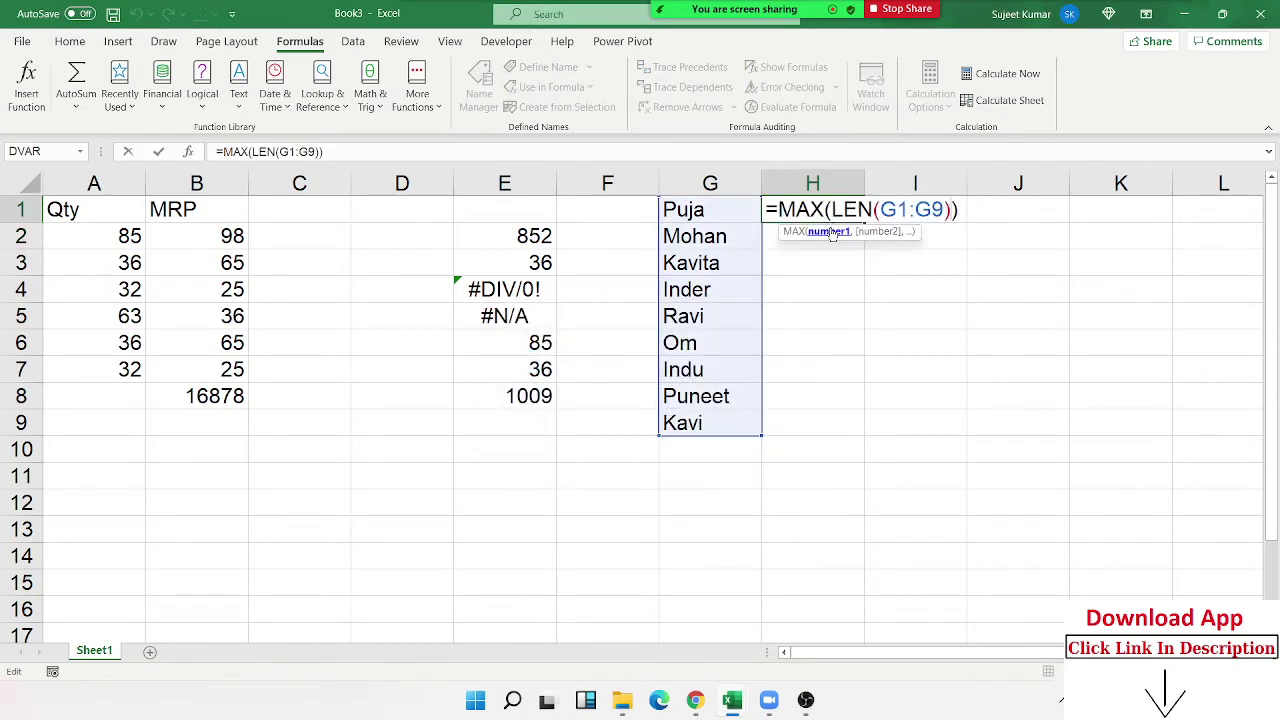
pyautogui.press('Left')
pyautogui.press('Left')
pyautogui.press('Left')
pyautogui.press('Left')
pyautogui.press('Left')
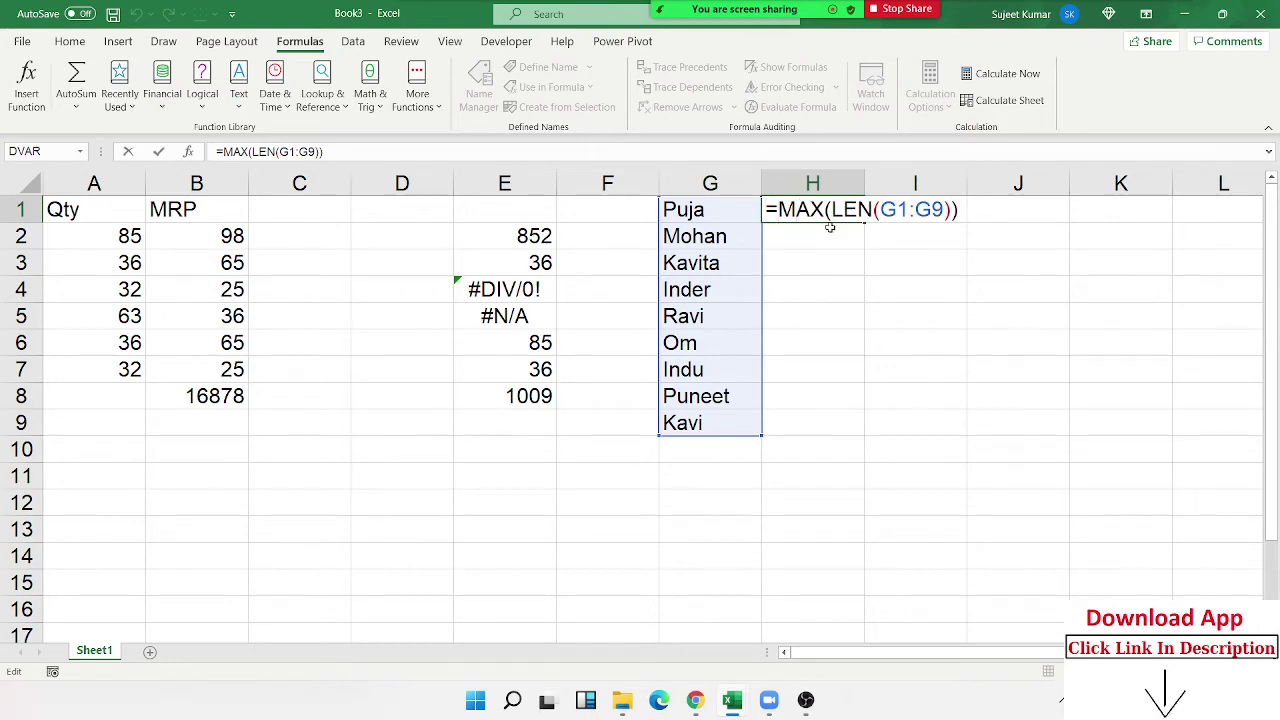
pyautogui.write('vl')
pyautogui.press('Tab')
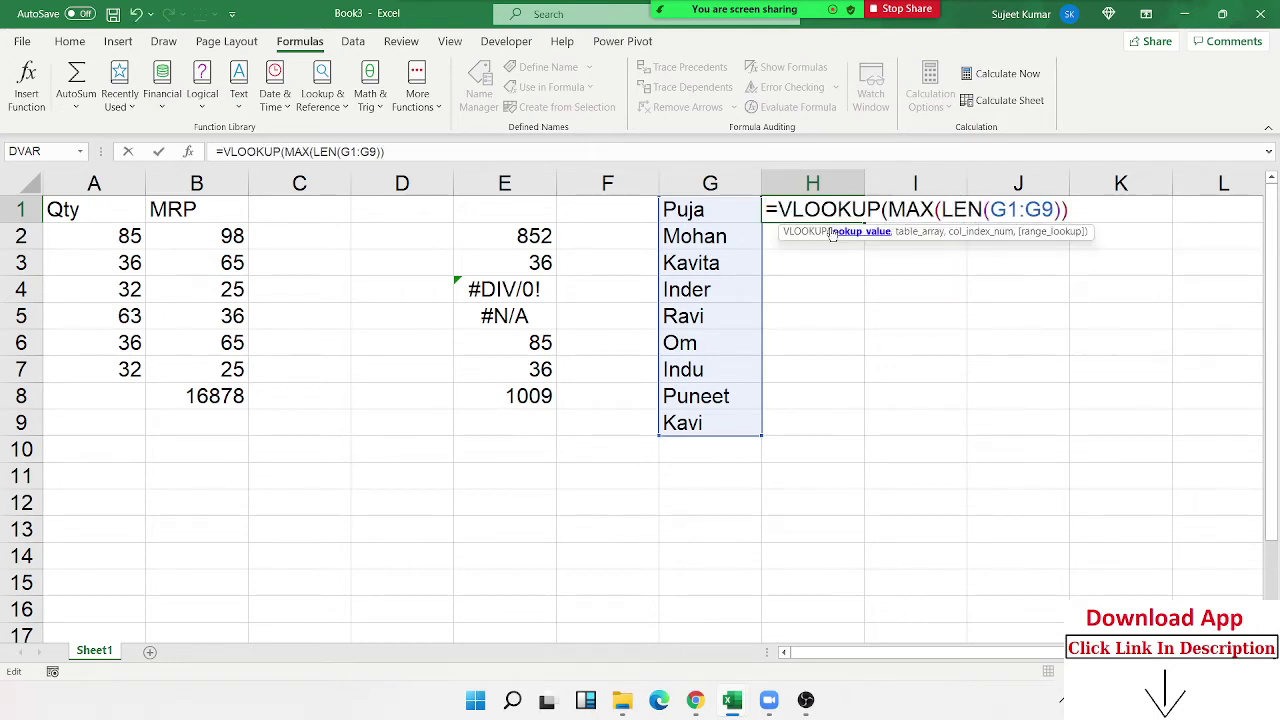
pyautogui.press('BackSpace')
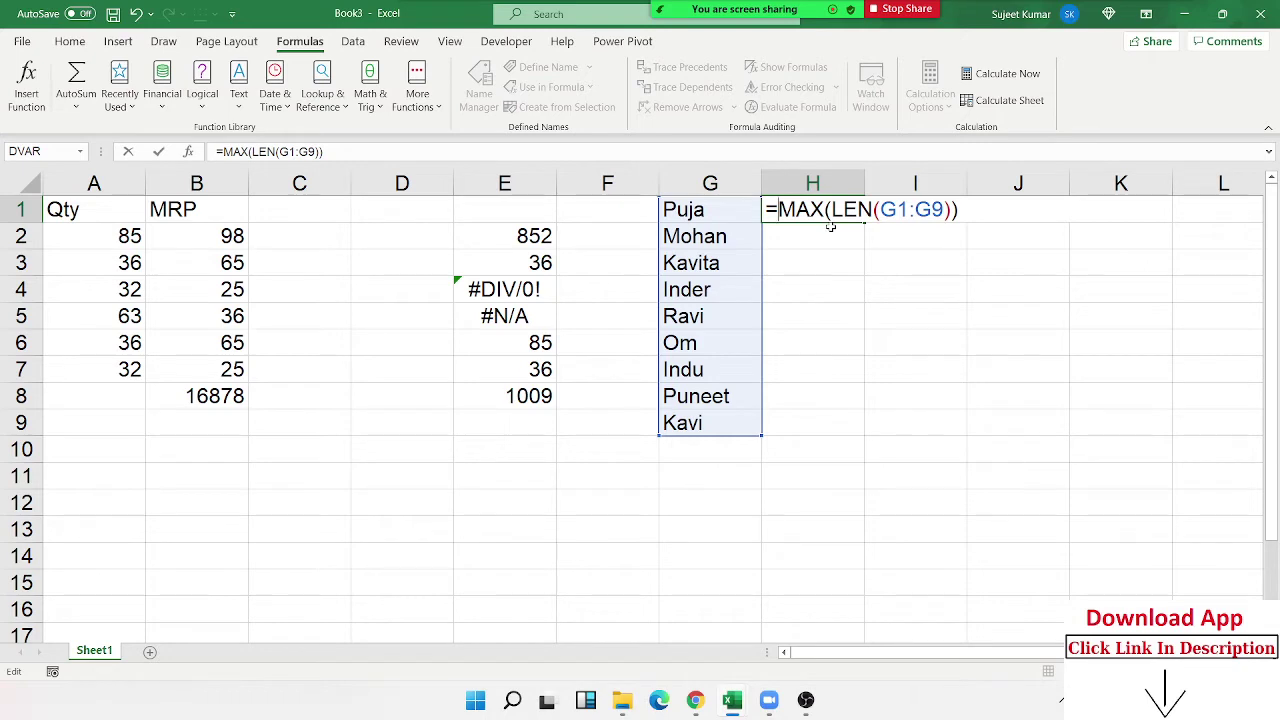
pyautogui.write('x')
pyautogui.press('Down')
pyautogui.press('Tab')
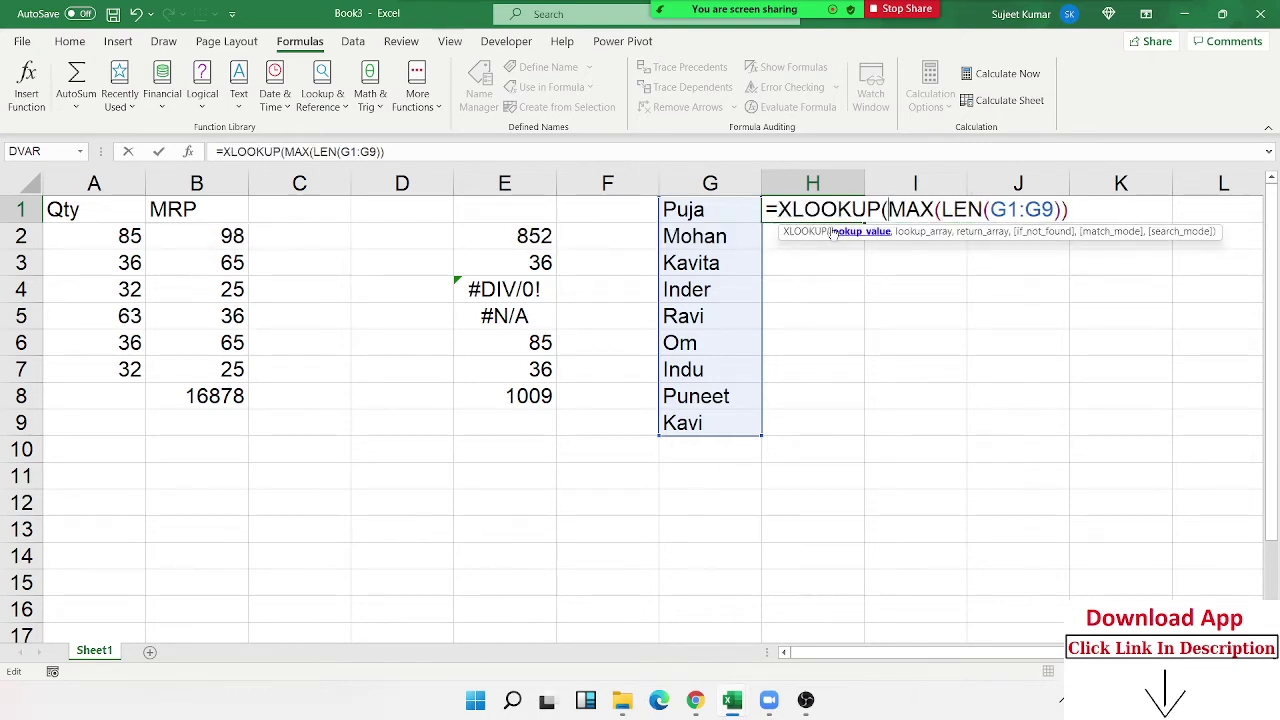
# Complete the XLOOKUP with LEN(G1:G9) as lookup array and G1:G9 as return range
pyautogui.click(1083, 211)
pyautogui.write(',')
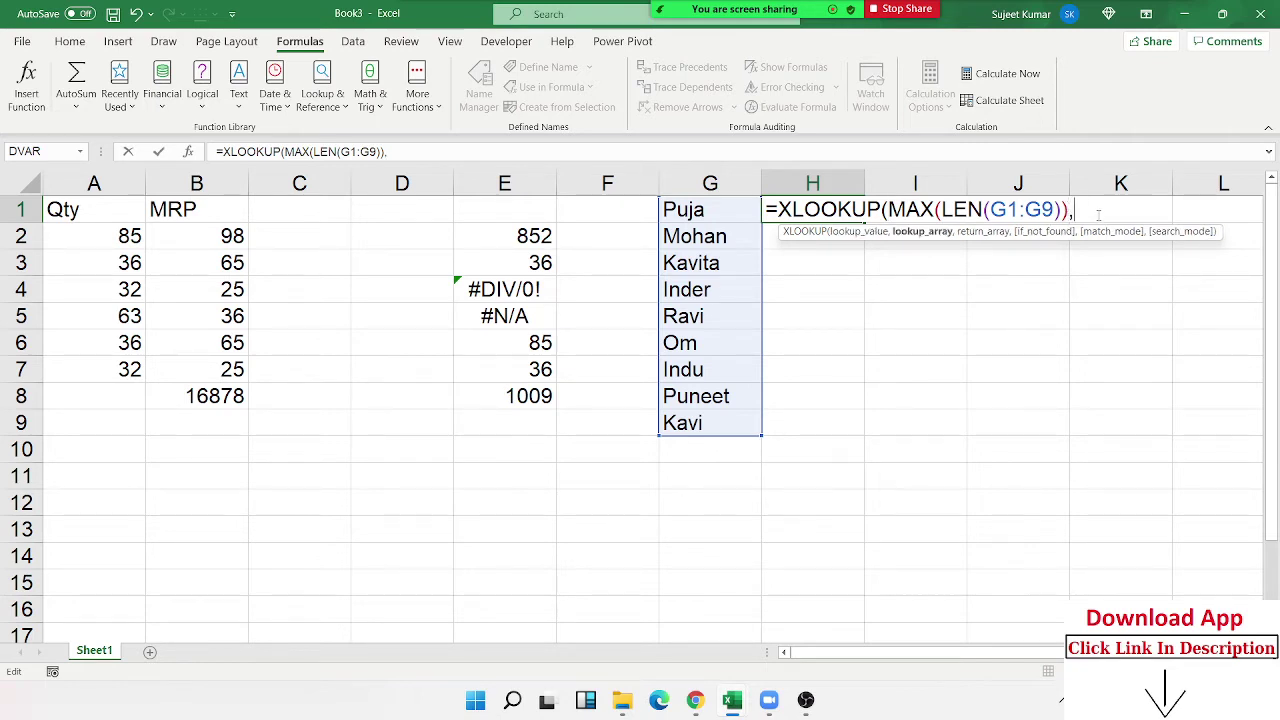
pyautogui.write('len')
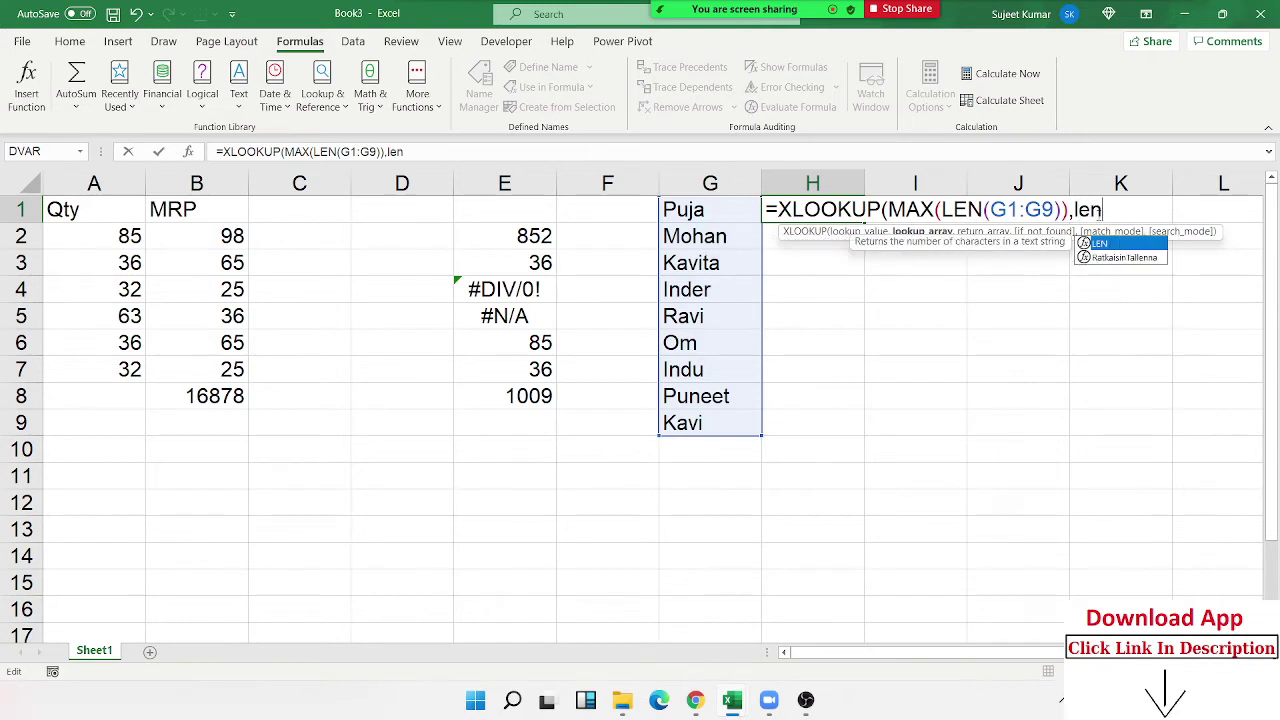
pyautogui.press('Tab')
pyautogui.click(713, 209)
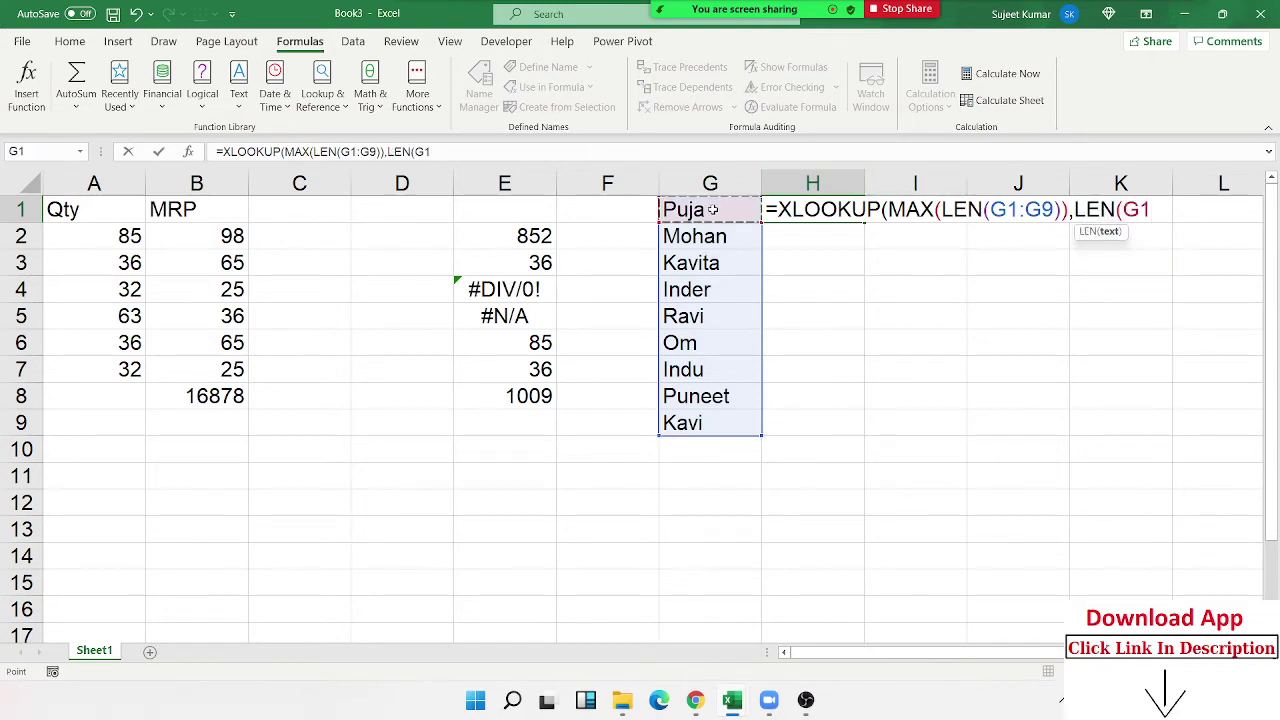
pyautogui.hotkey('ctrl', 'shift', 'Down')
pyautogui.write(')')
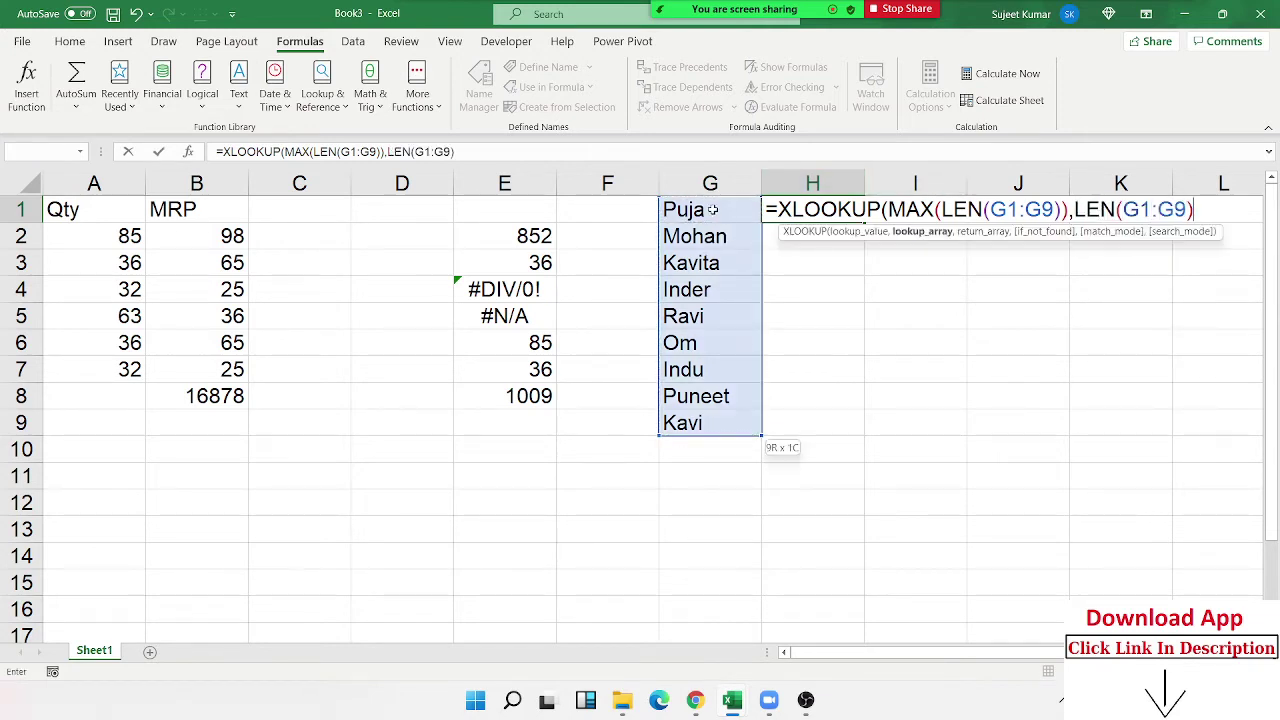
pyautogui.write(',')
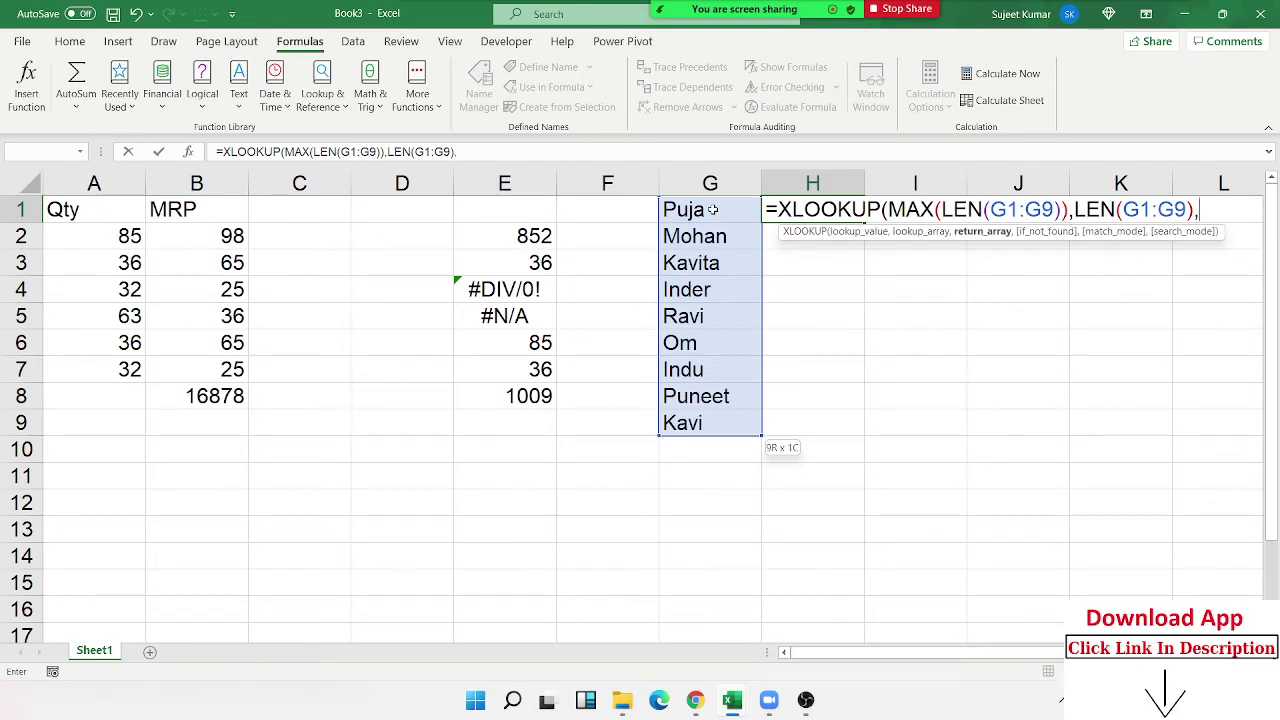
pyautogui.click(718, 214)
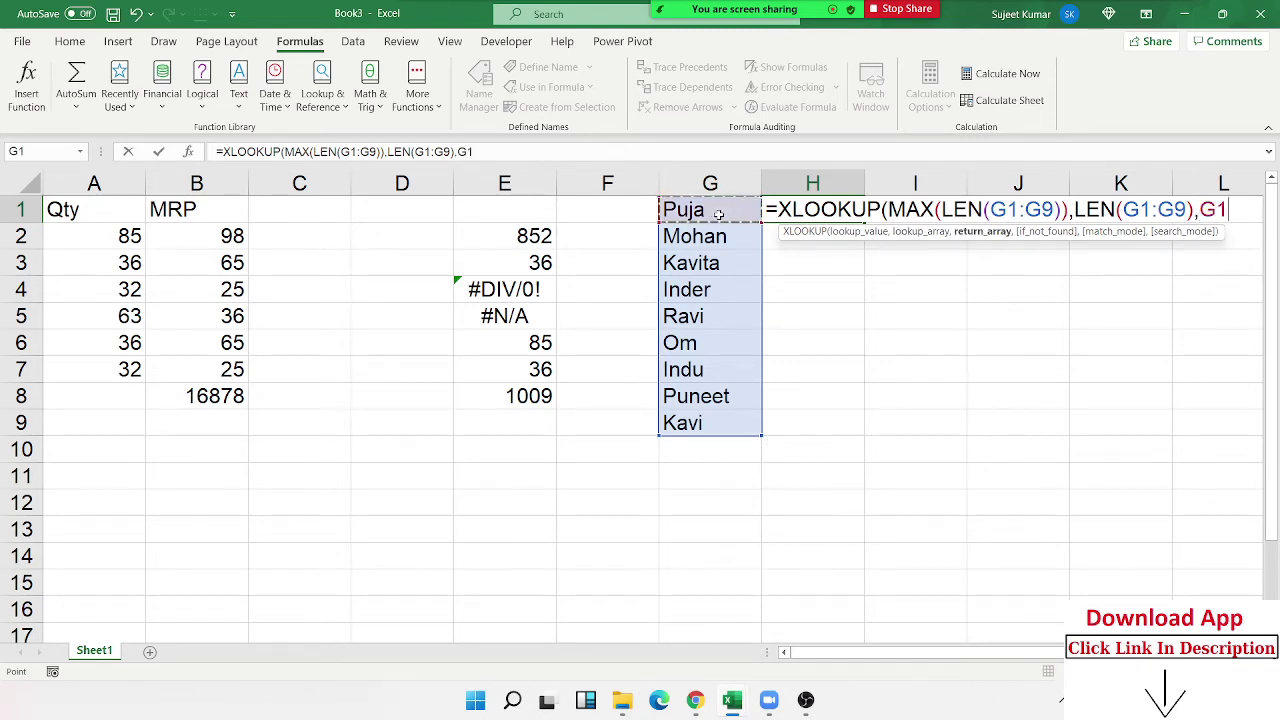
pyautogui.hotkey('ctrl', 'shift', 'Down')
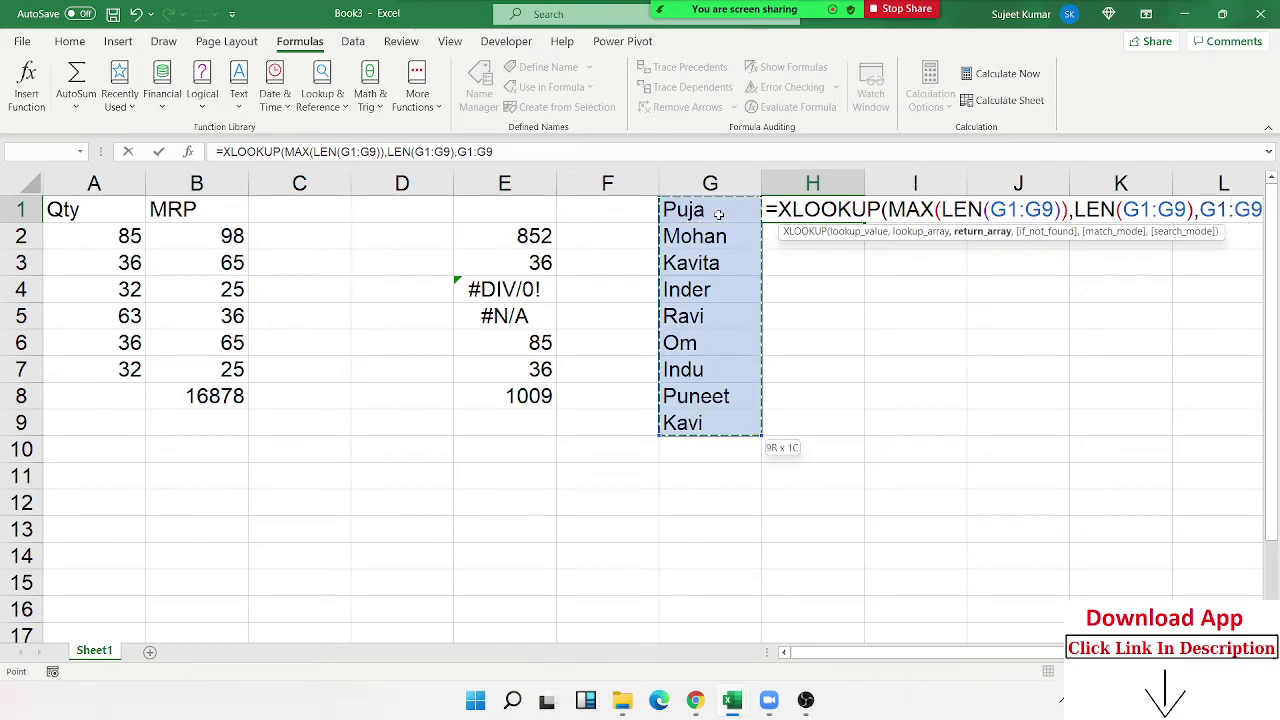
pyautogui.press('Return')
pyautogui.press('Return')
pyautogui.press('Up')
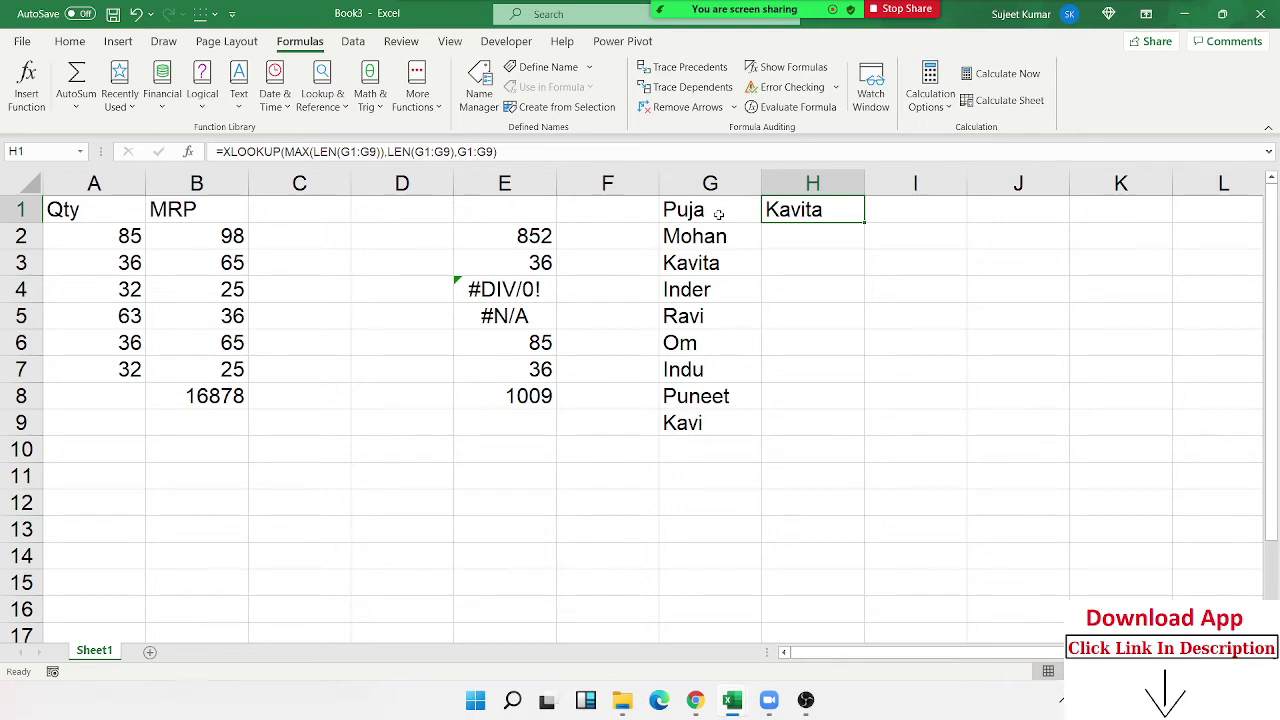
# In H2 start =MATCH with MAX(LEN(G1:G9)) as the lookup value
pyautogui.press('Down')
pyautogui.write('=')
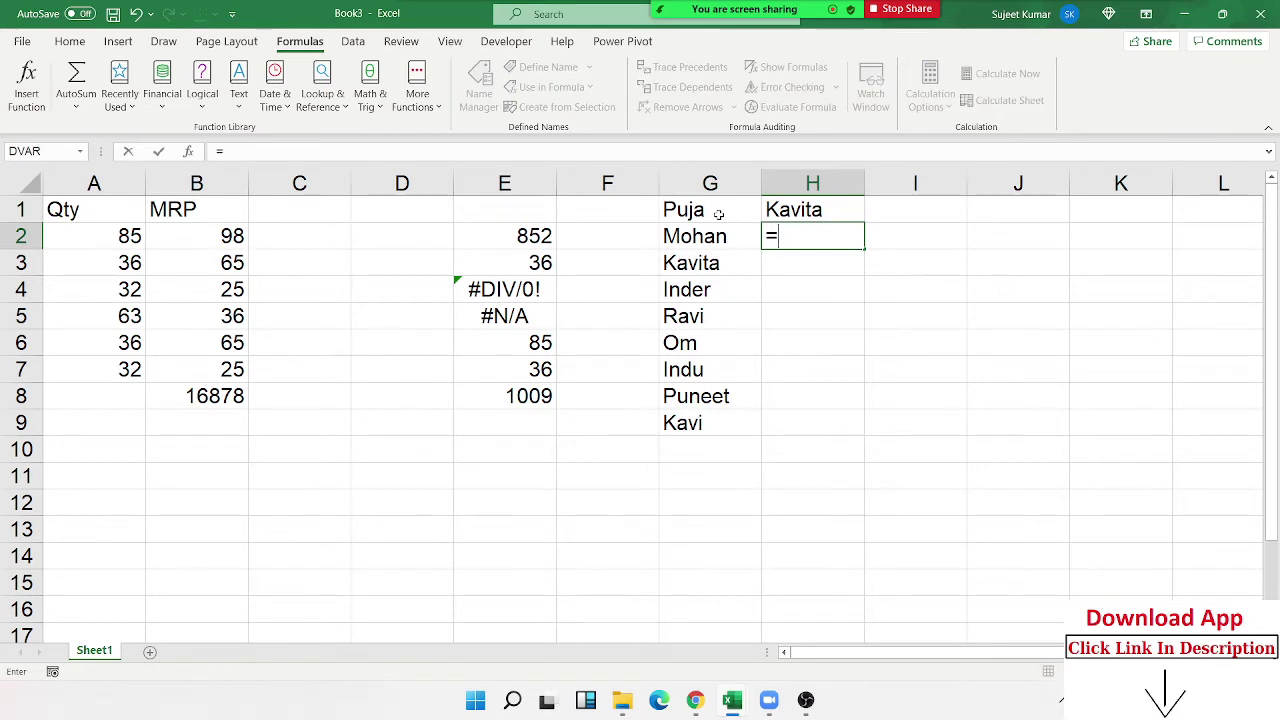
pyautogui.write('ma')
pyautogui.press('Tab')
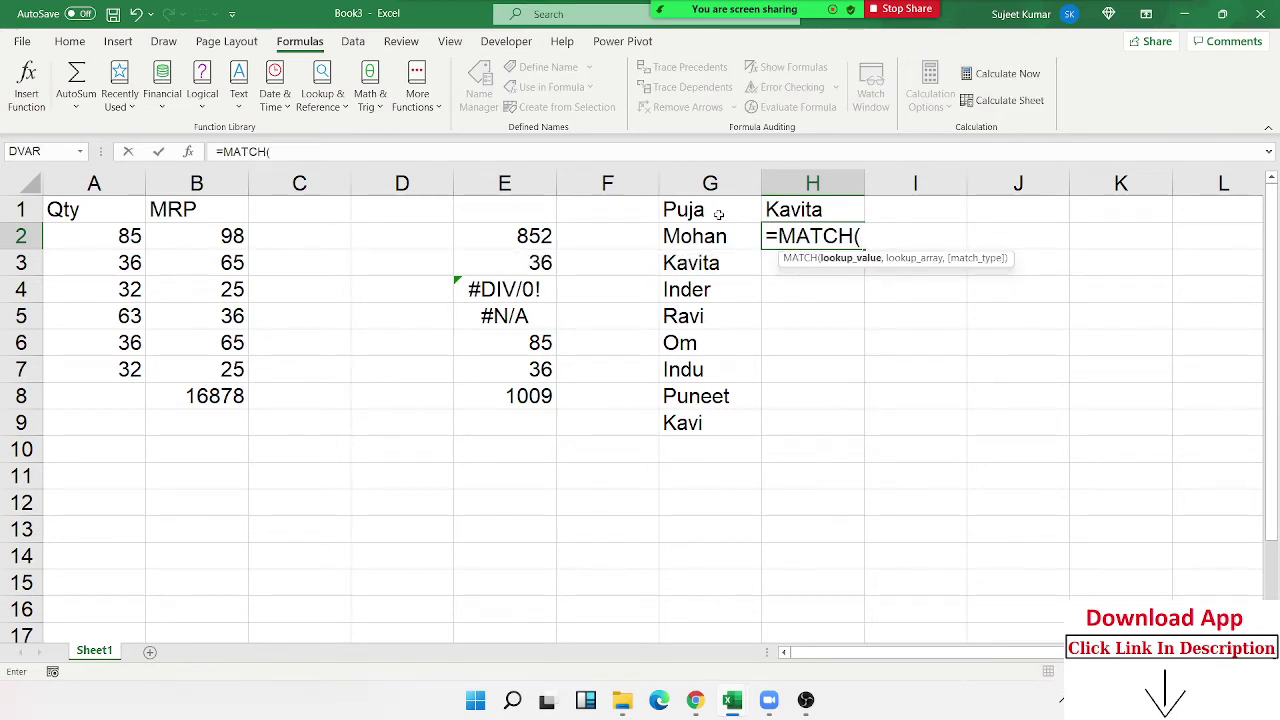
pyautogui.write('ma')
pyautogui.press('Tab')
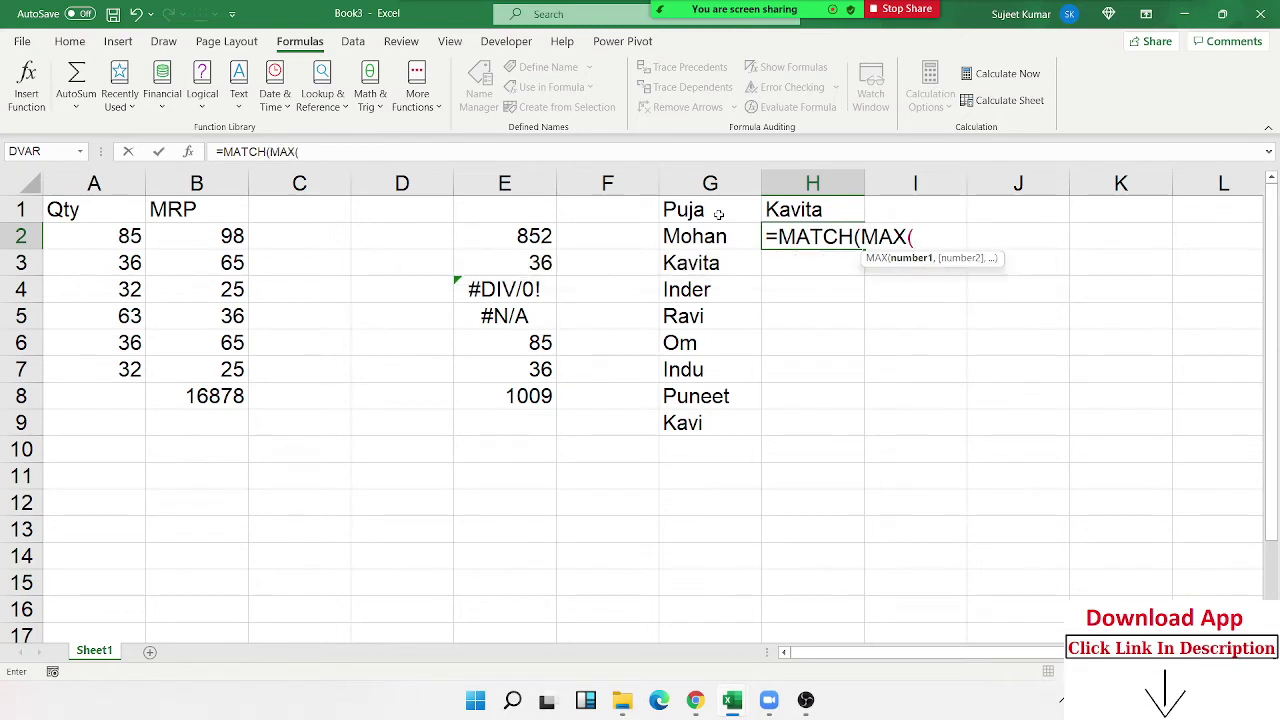
pyautogui.write('le')
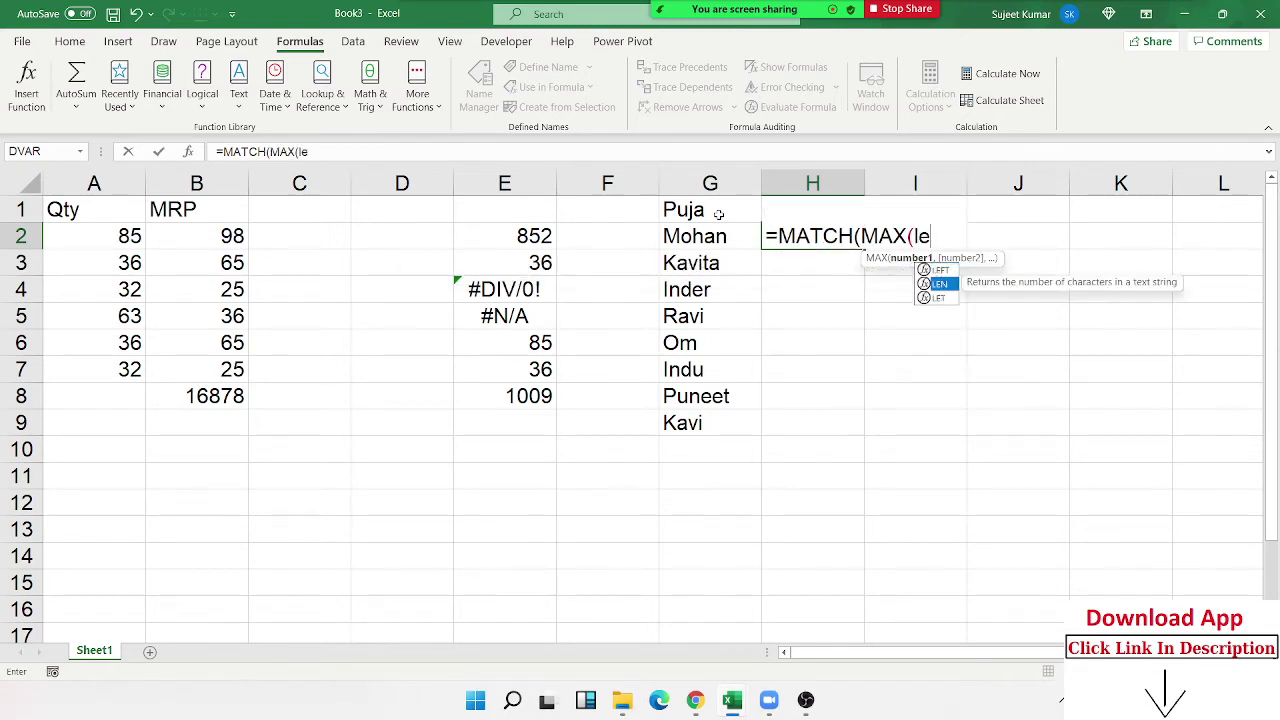
pyautogui.press('Tab')
pyautogui.press('Left')
pyautogui.press('Up')
pyautogui.hotkey('ctrl', 'shift', 'Down')
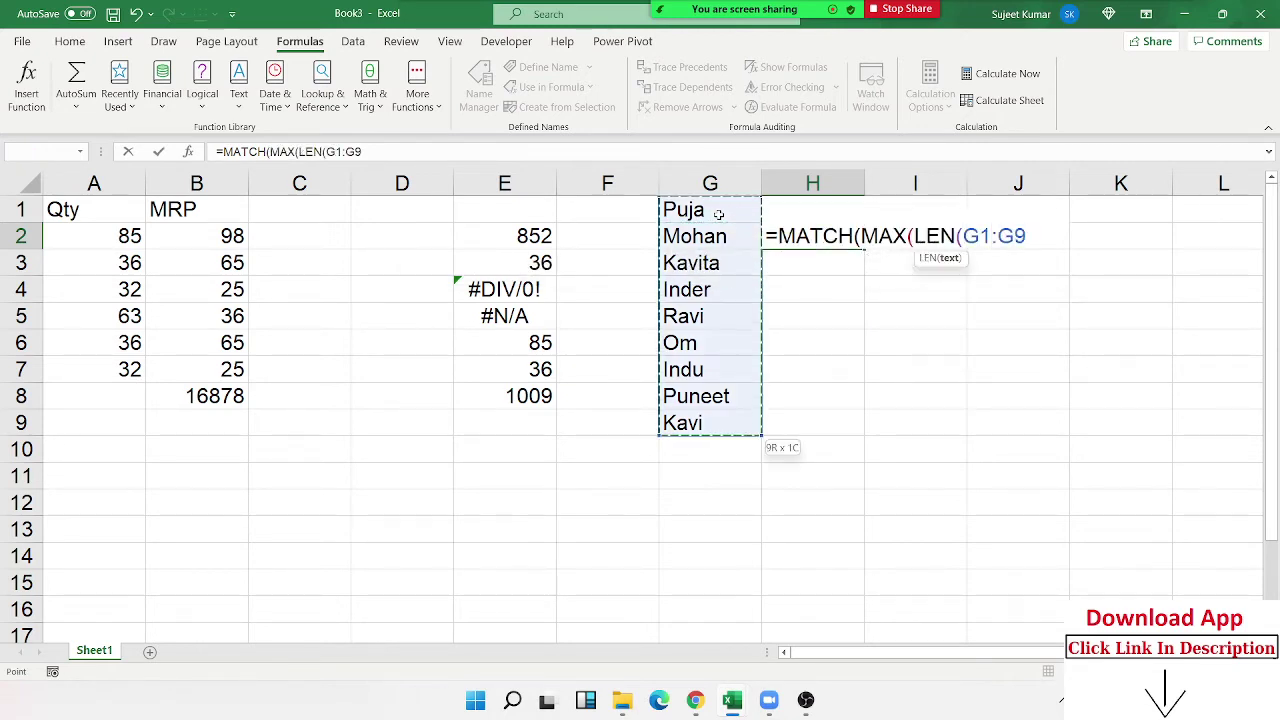
# Add LEN(G1:G9) as the lookup array with match type 0, returning position 3
pyautogui.write(')')
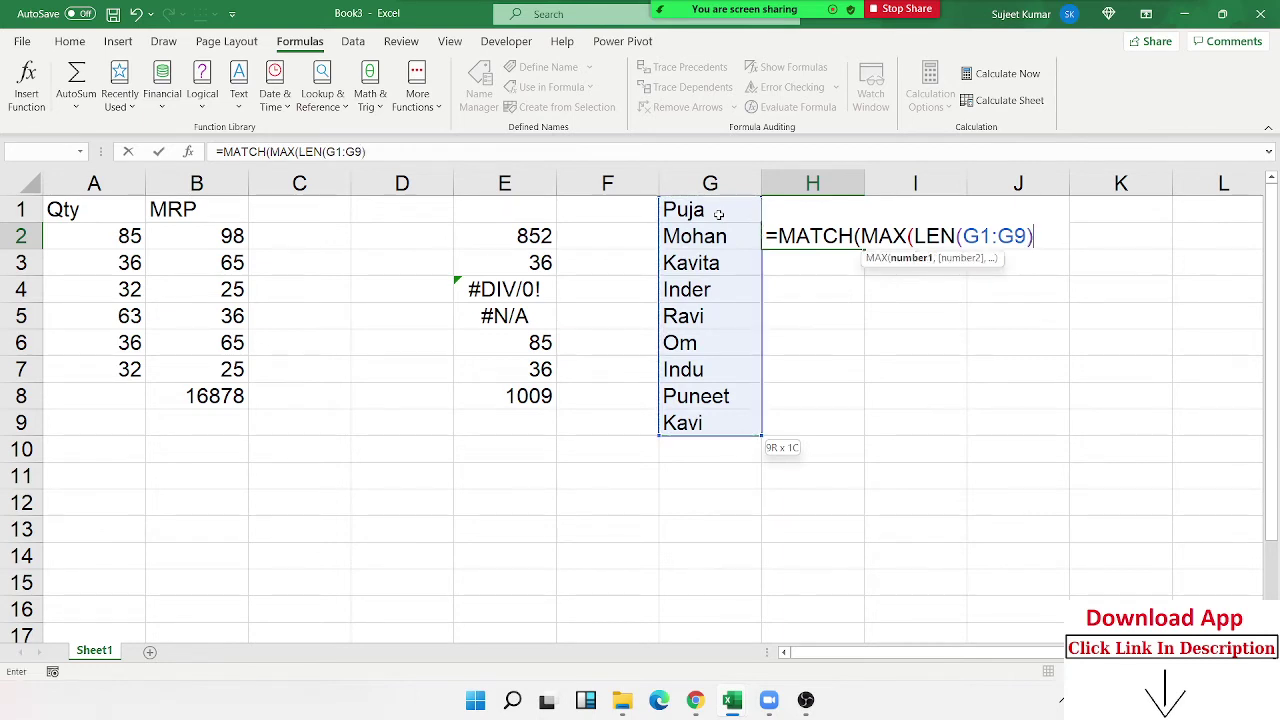
pyautogui.write(')')
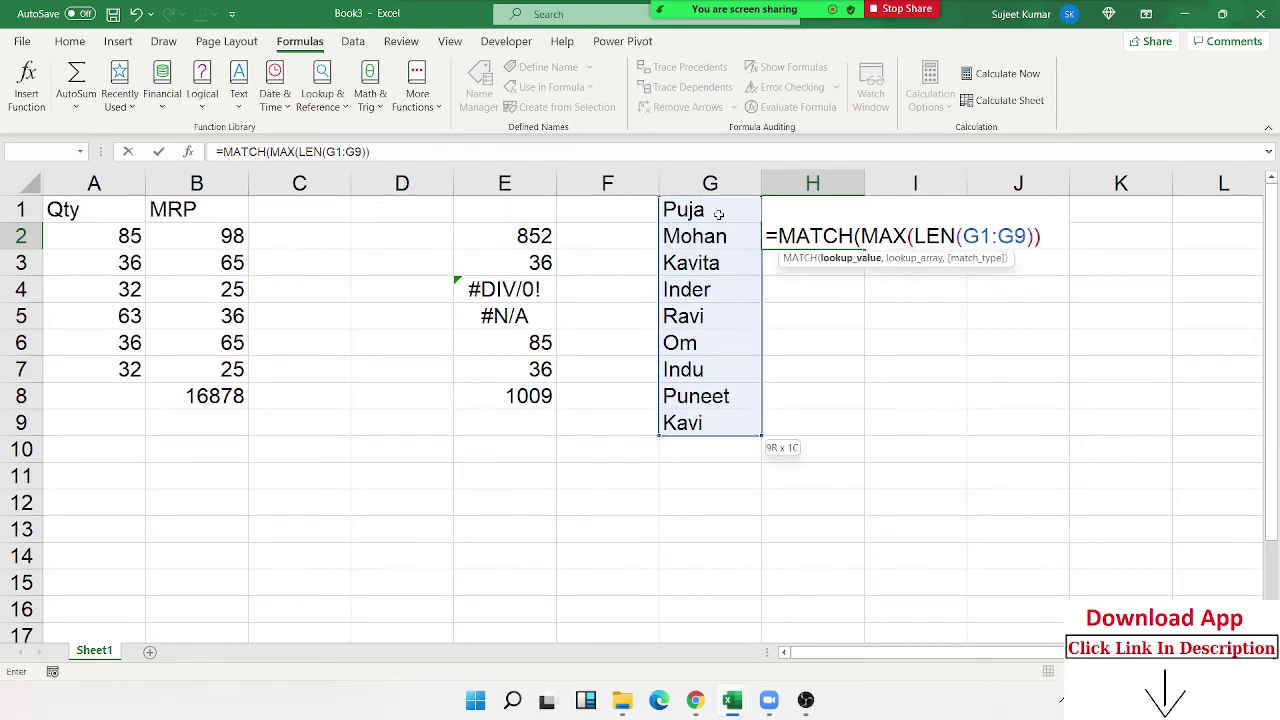
pyautogui.write(',le')
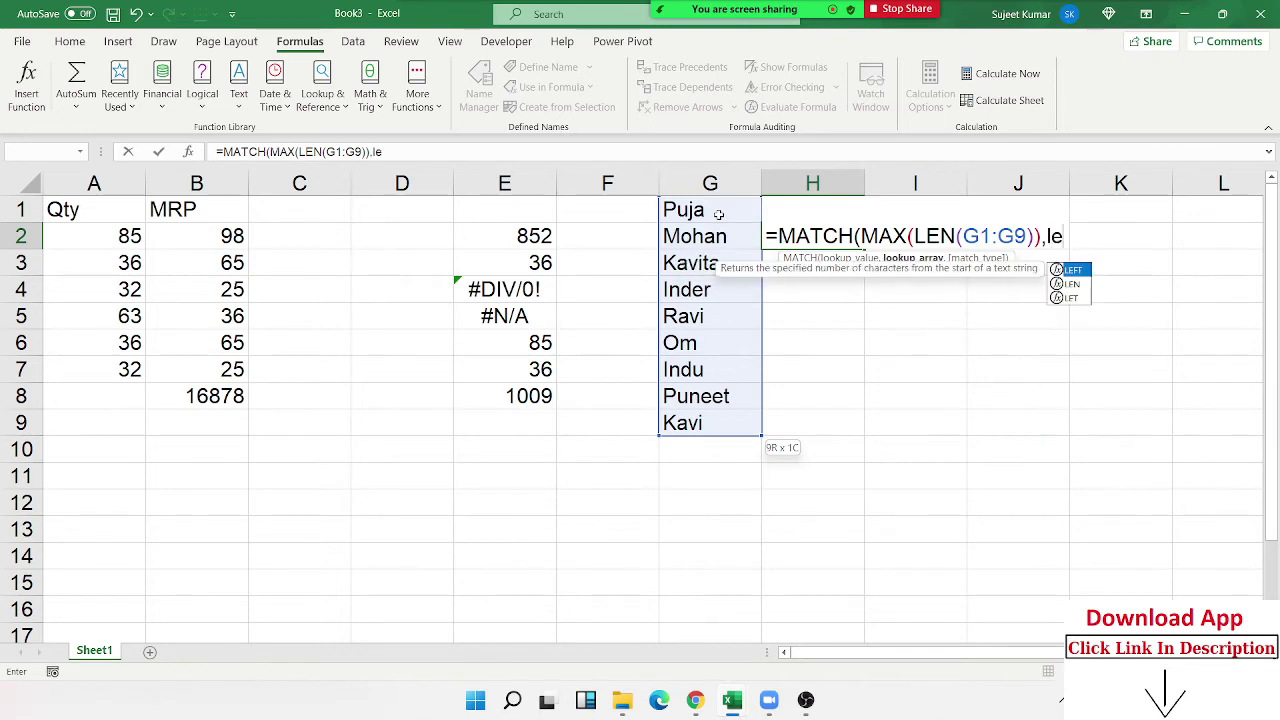
pyautogui.press('Tab')
pyautogui.press('Left')
pyautogui.press('Left')
pyautogui.press('Up')
pyautogui.press('Right')
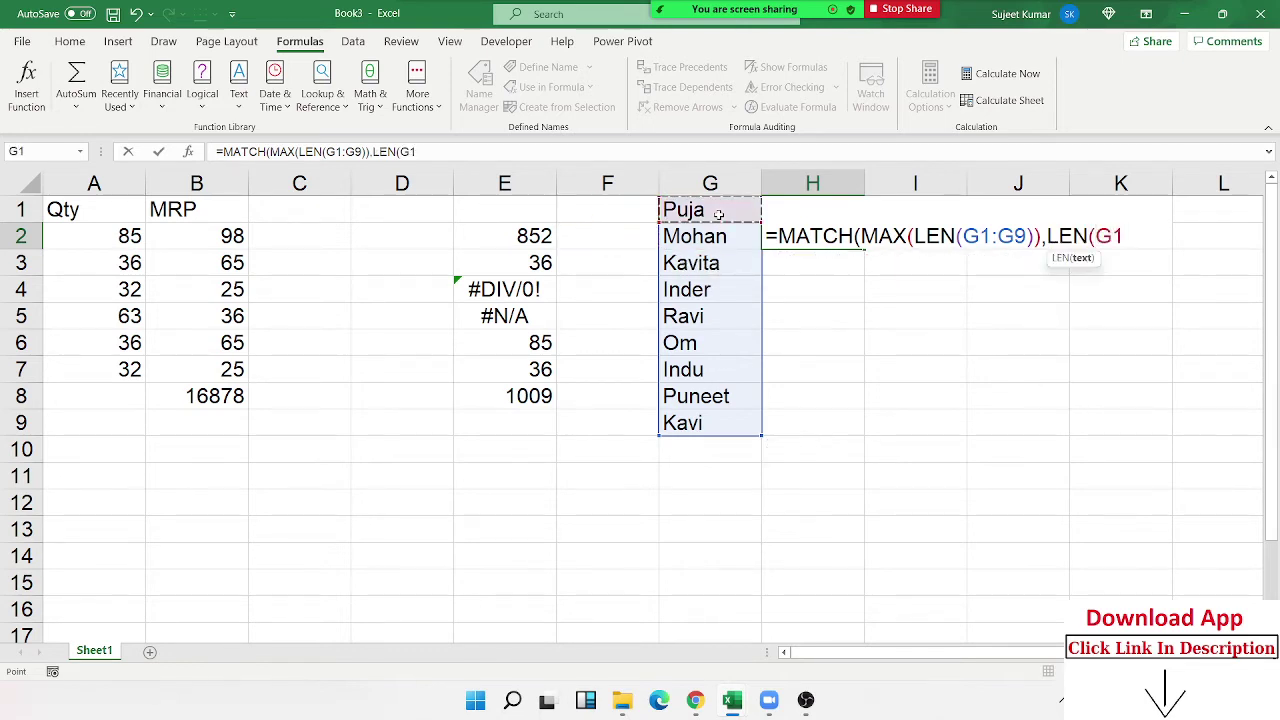
pyautogui.hotkey('ctrl', 'shift', 'Down')
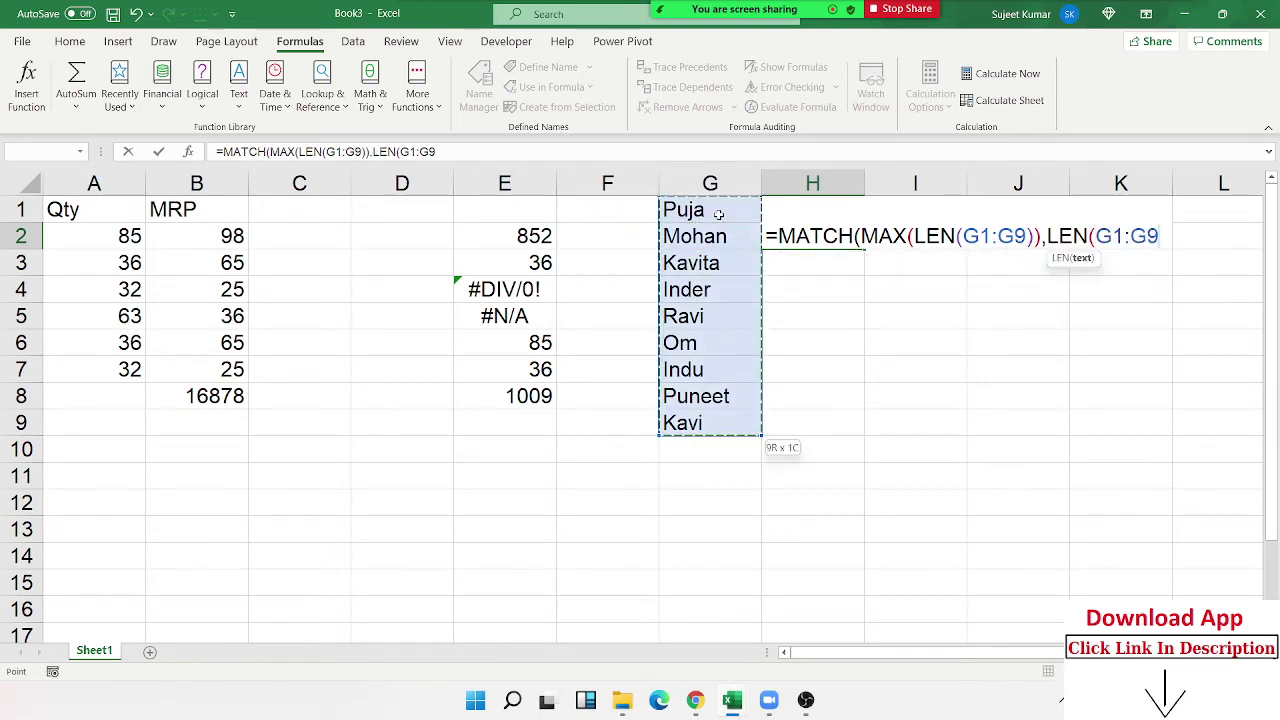
pyautogui.write('),')
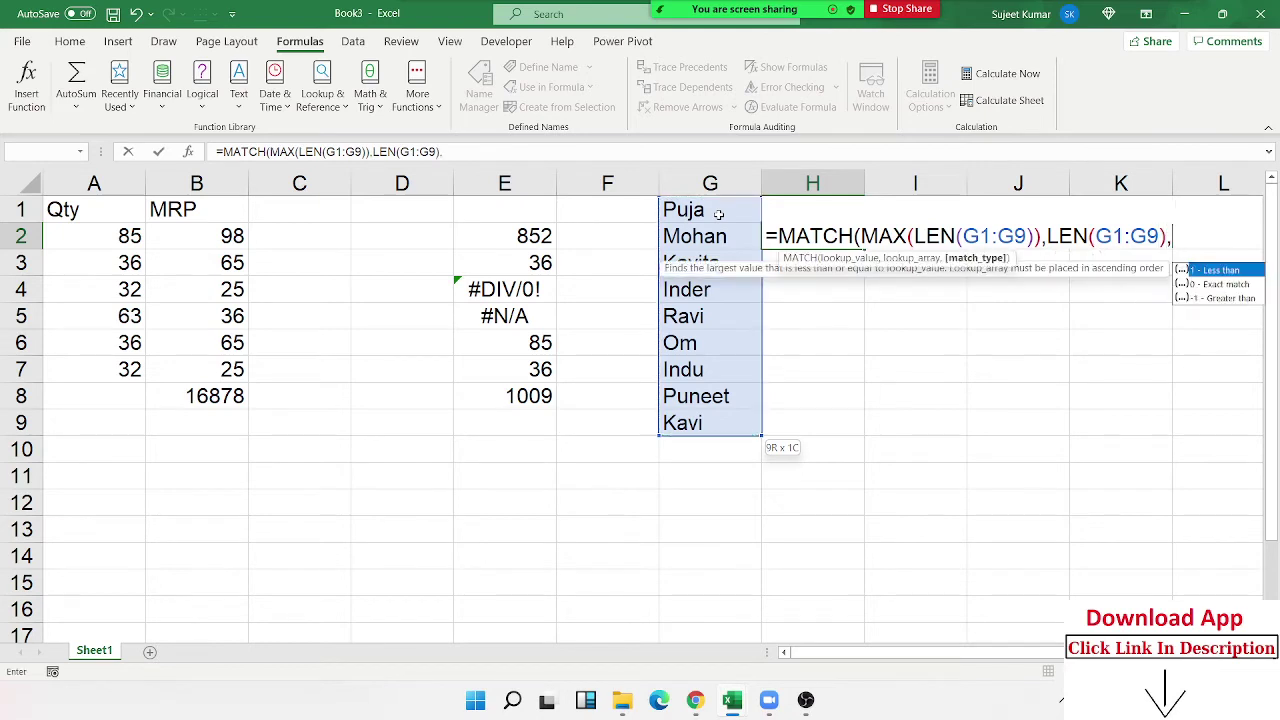
pyautogui.write('0')
pyautogui.press('Return')
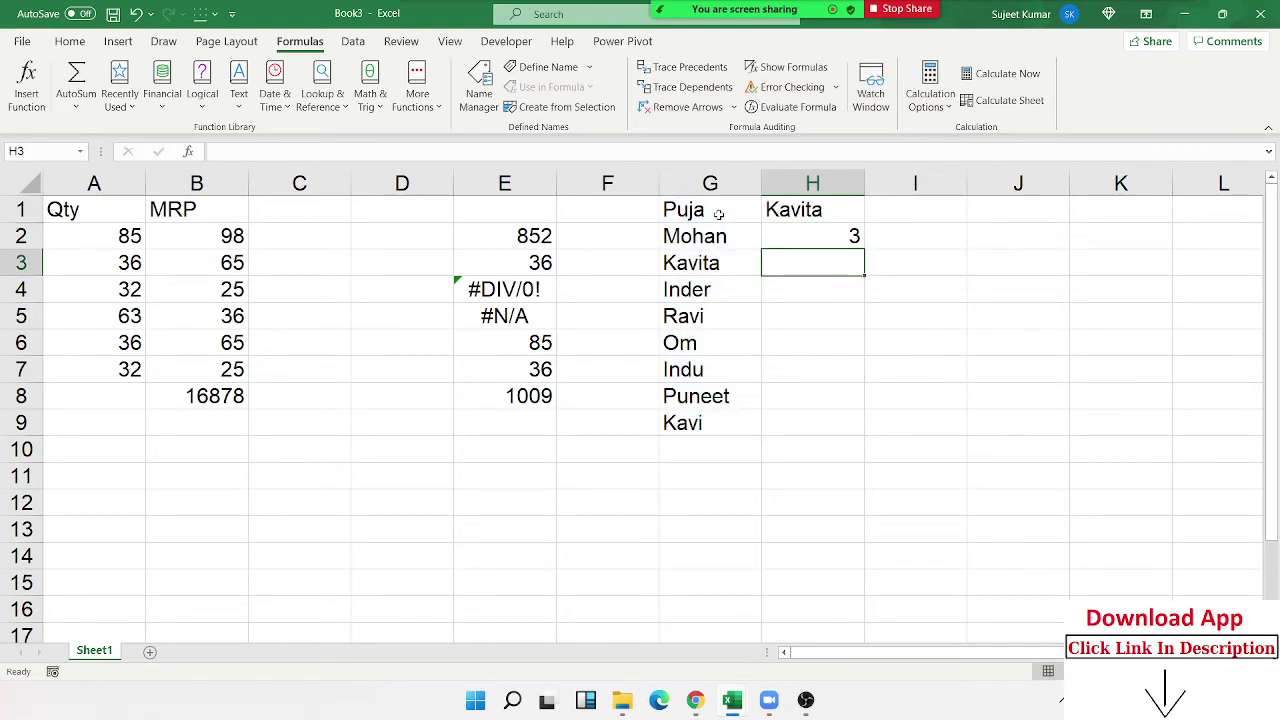
pyautogui.press('Up')
# Enter =INDEX(G1:G9,H2) in I2 so it returns Kavita from position 3
pyautogui.press('Left')
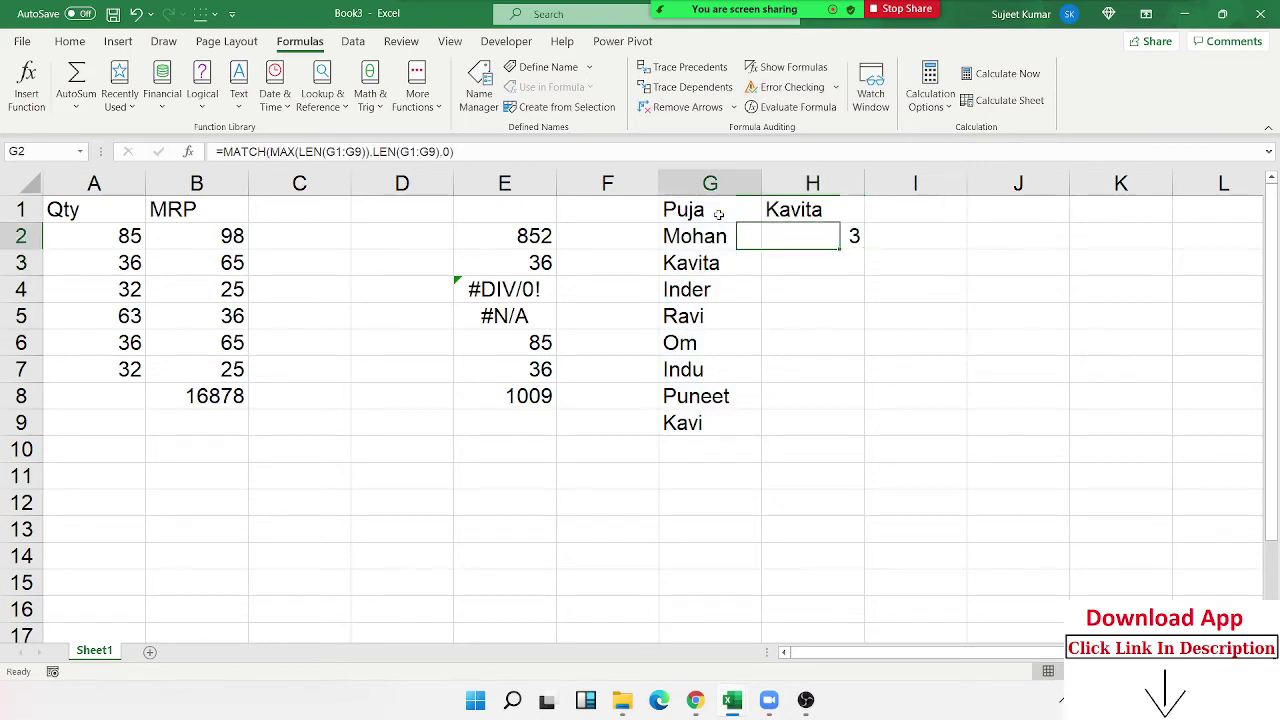
pyautogui.press('Down')
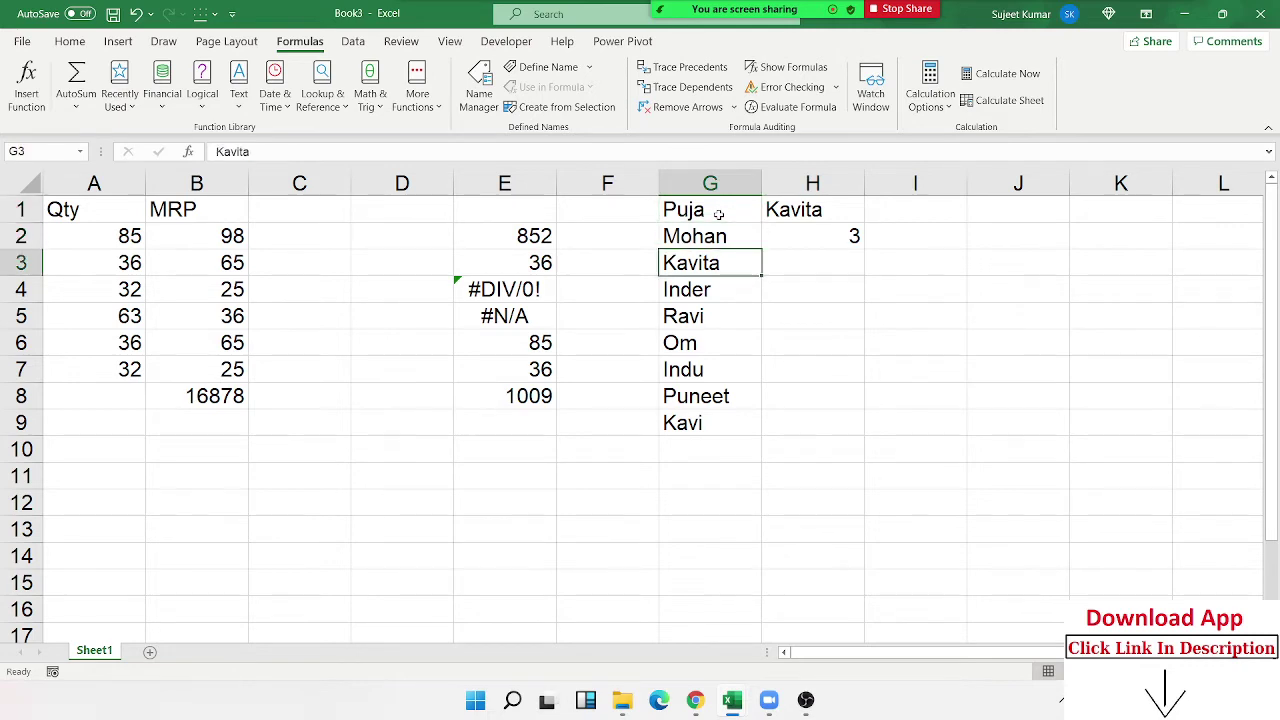
pyautogui.press('Right')
pyautogui.press('Right')
pyautogui.press('Up')
pyautogui.write('=i')
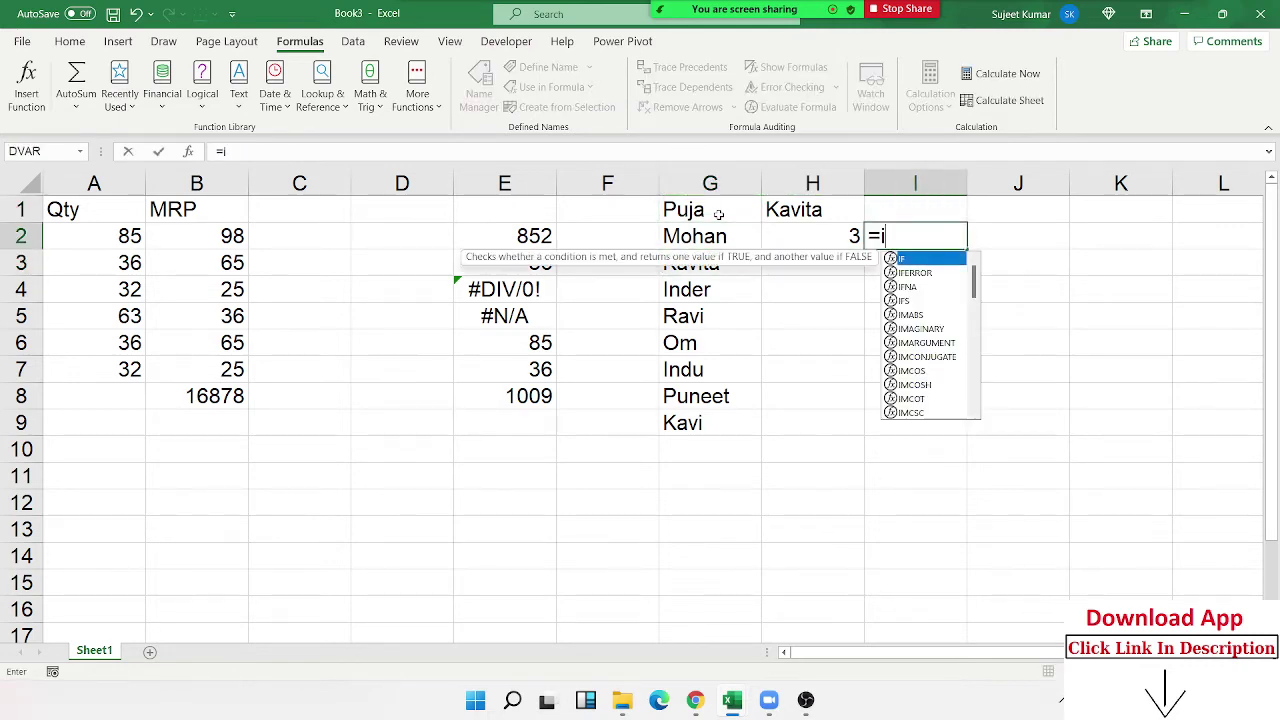
pyautogui.write('nd')
pyautogui.press('Tab')
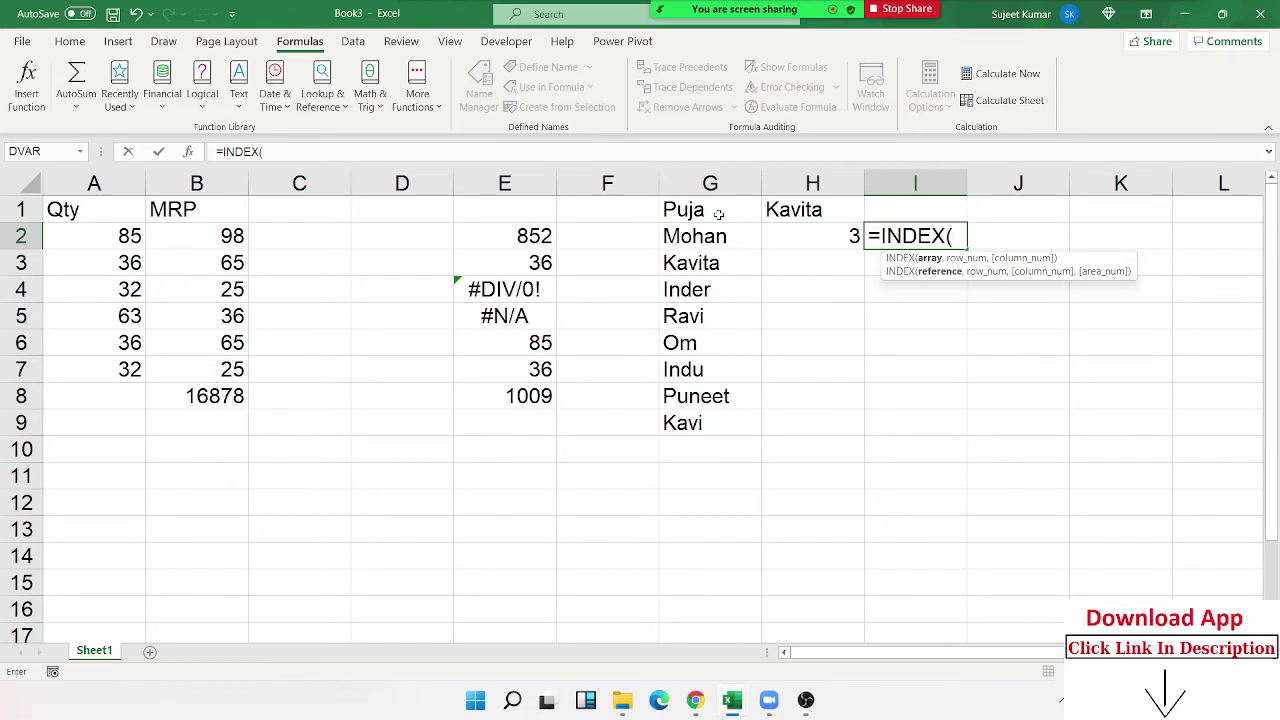
pyautogui.press('Left')
pyautogui.press('Left')
pyautogui.press('Up')
pyautogui.hotkey('ctrl', 'shift', 'Down')
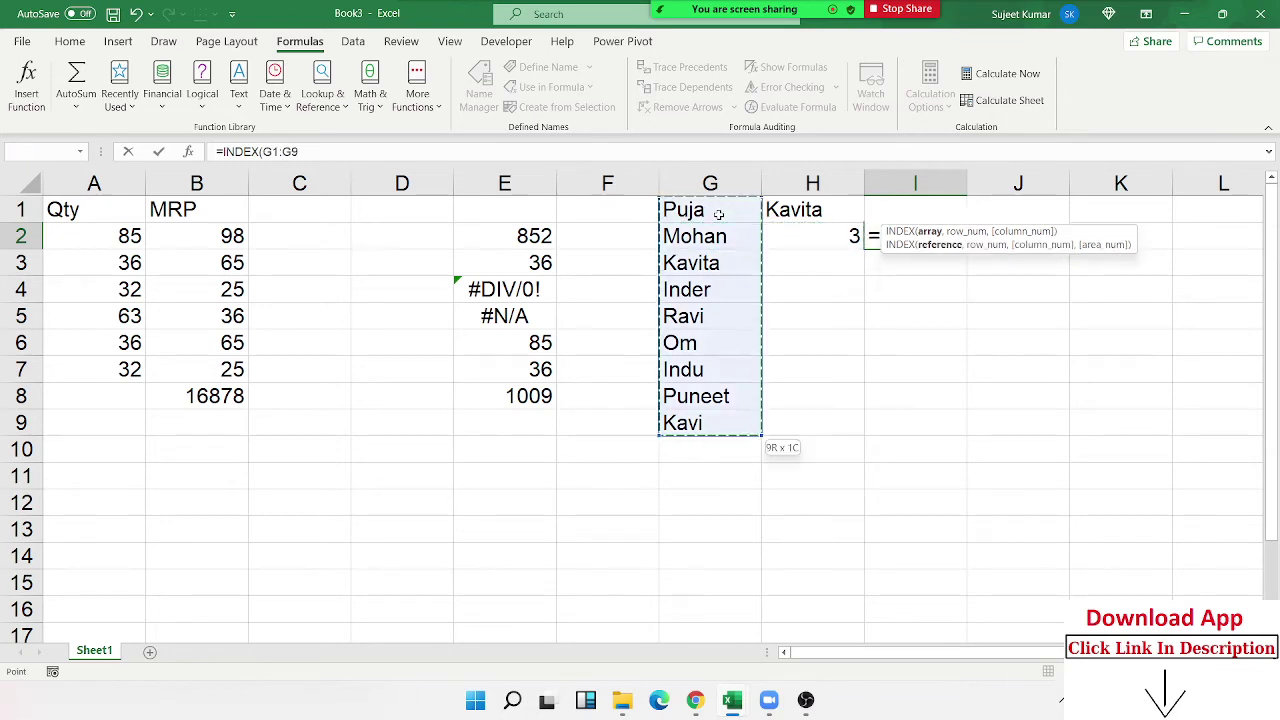
pyautogui.write(',')
pyautogui.press('Left')
pyautogui.press('Return')
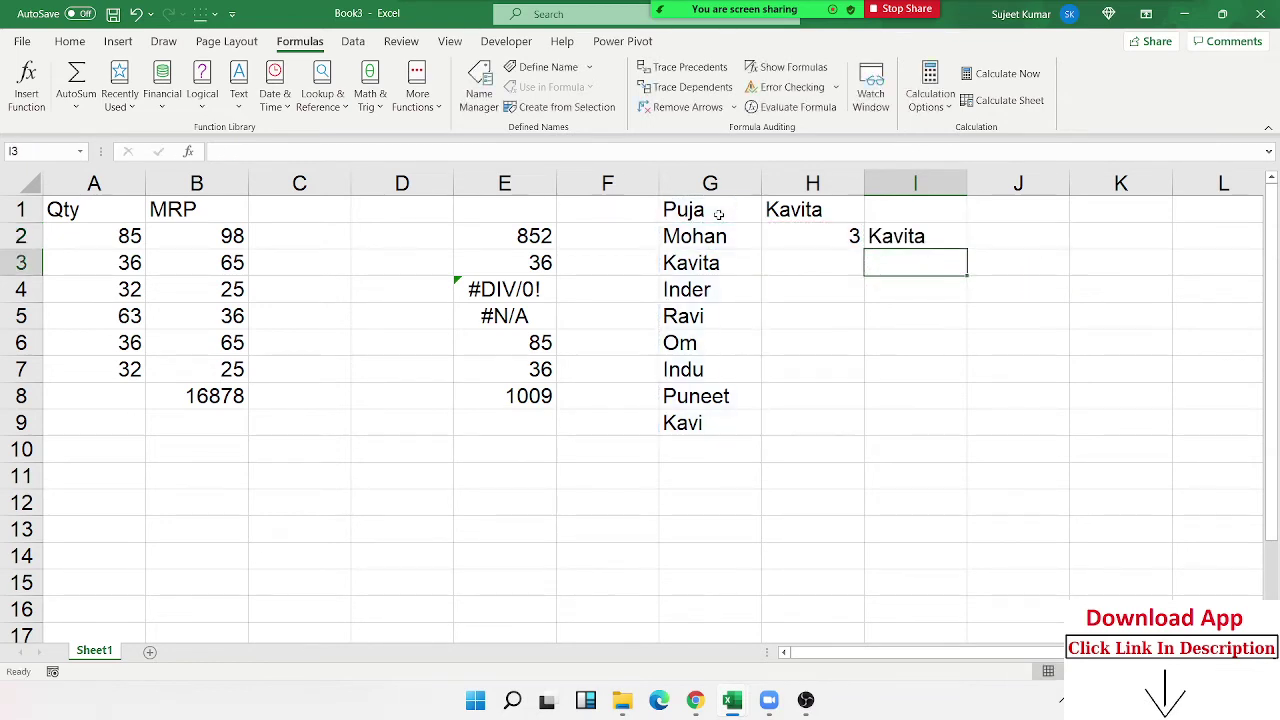
# Review and compare the formulas in I2, H2 (MATCH) and H1 (XLOOKUP)
pyautogui.press('Up')
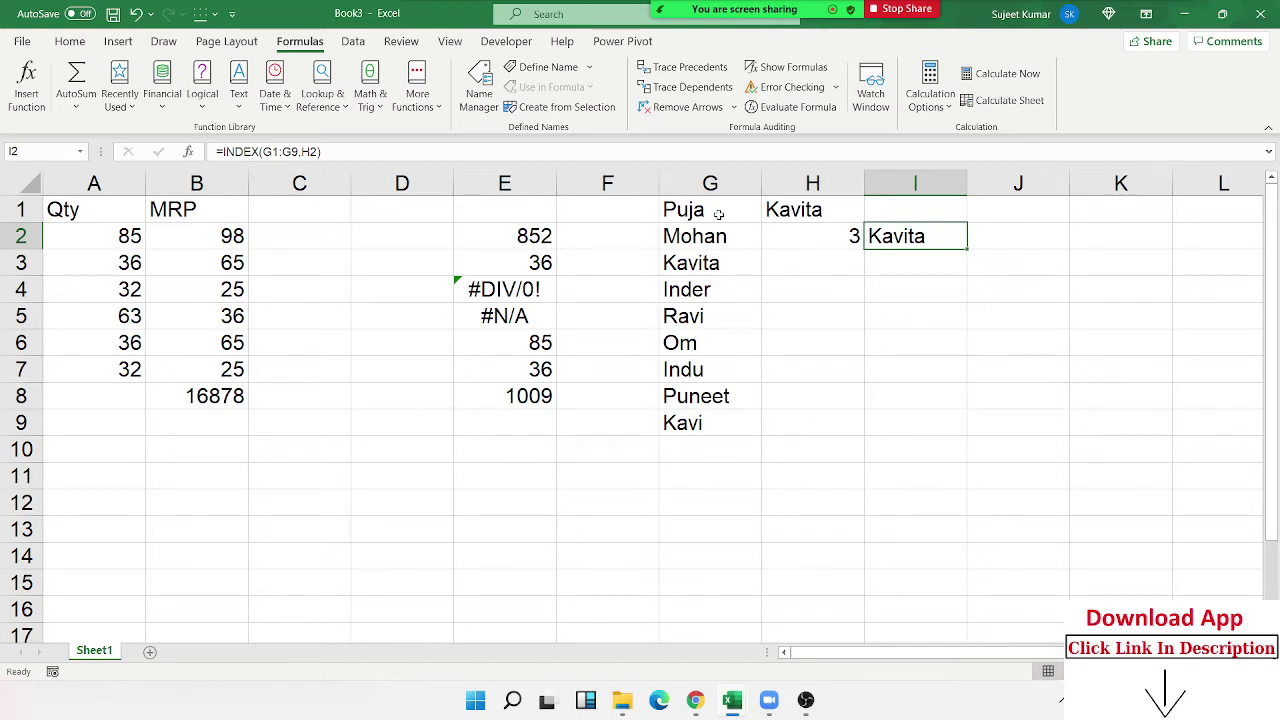
pyautogui.press('Left')
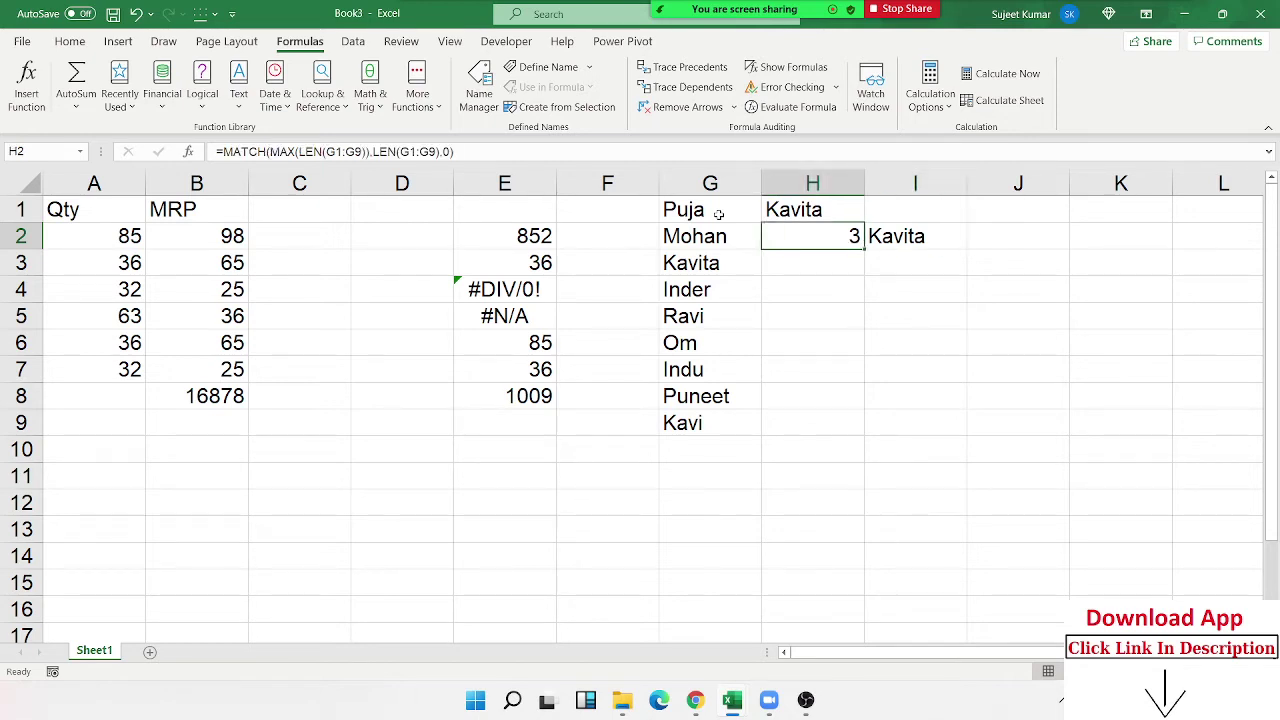
pyautogui.press('Right')
pyautogui.press('Left')
pyautogui.press('Right')
pyautogui.press('Left')
pyautogui.press('Up')
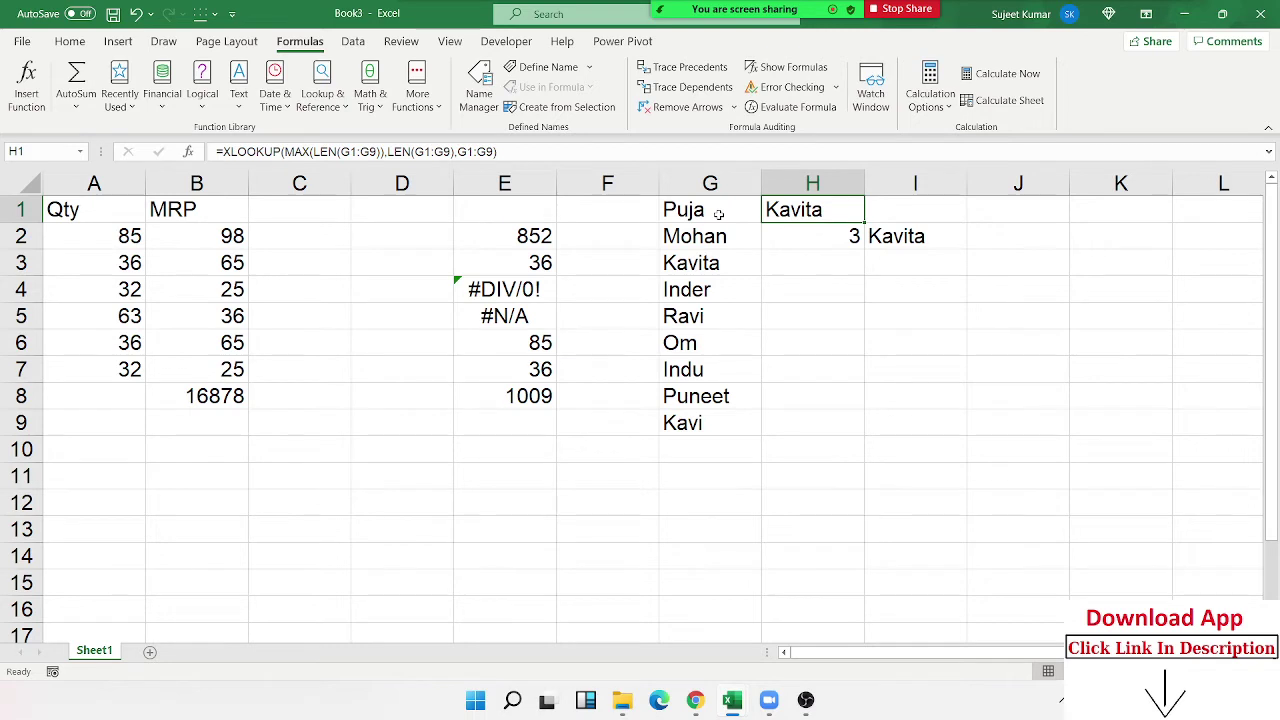
pyautogui.press('Left')
pyautogui.press('Right')
pyautogui.press('Right')
pyautogui.press('Right')
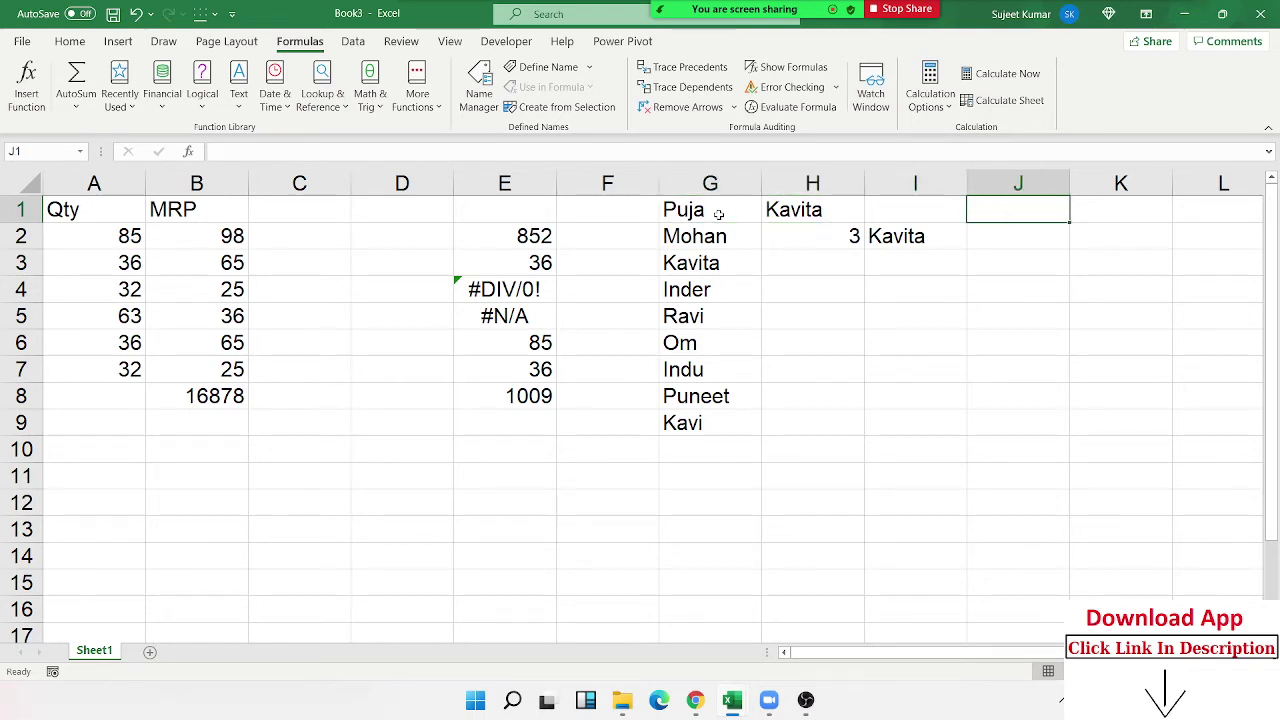
pyautogui.press('Right')
pyautogui.press('Right')
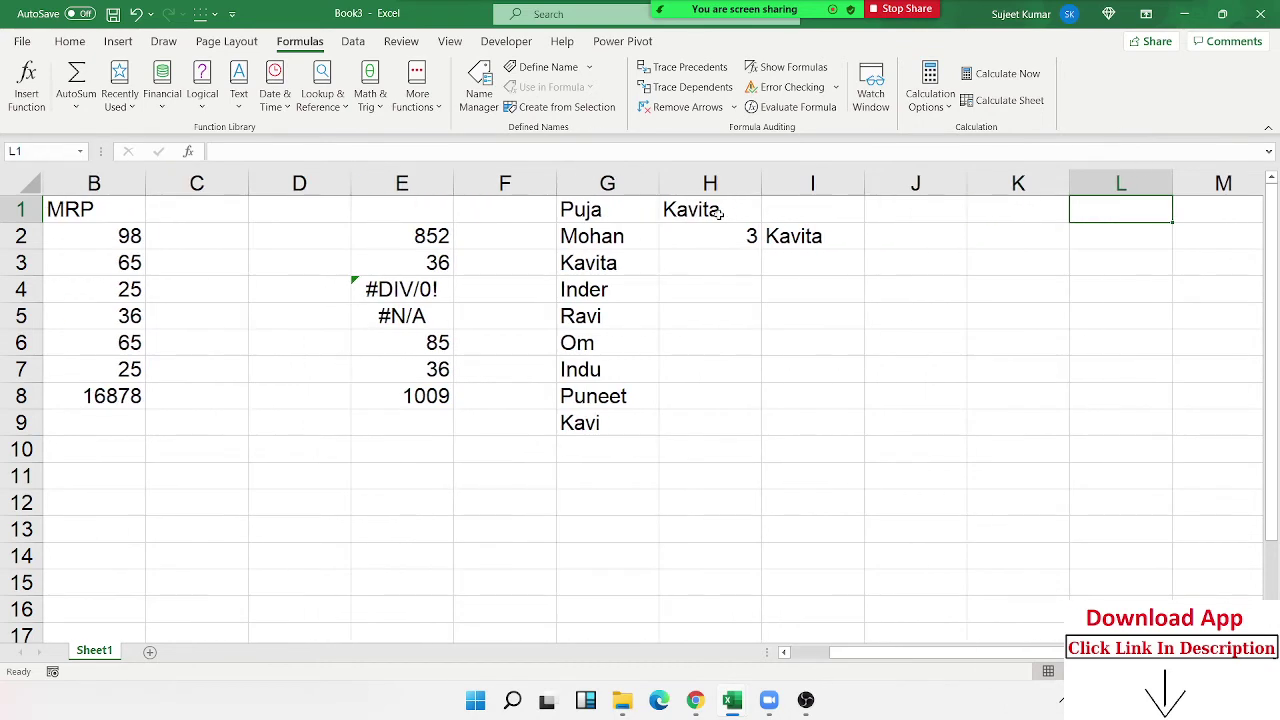
pyautogui.press('Left')
pyautogui.press('Left')
pyautogui.press('Left')
pyautogui.press('Left')
pyautogui.press('Left')
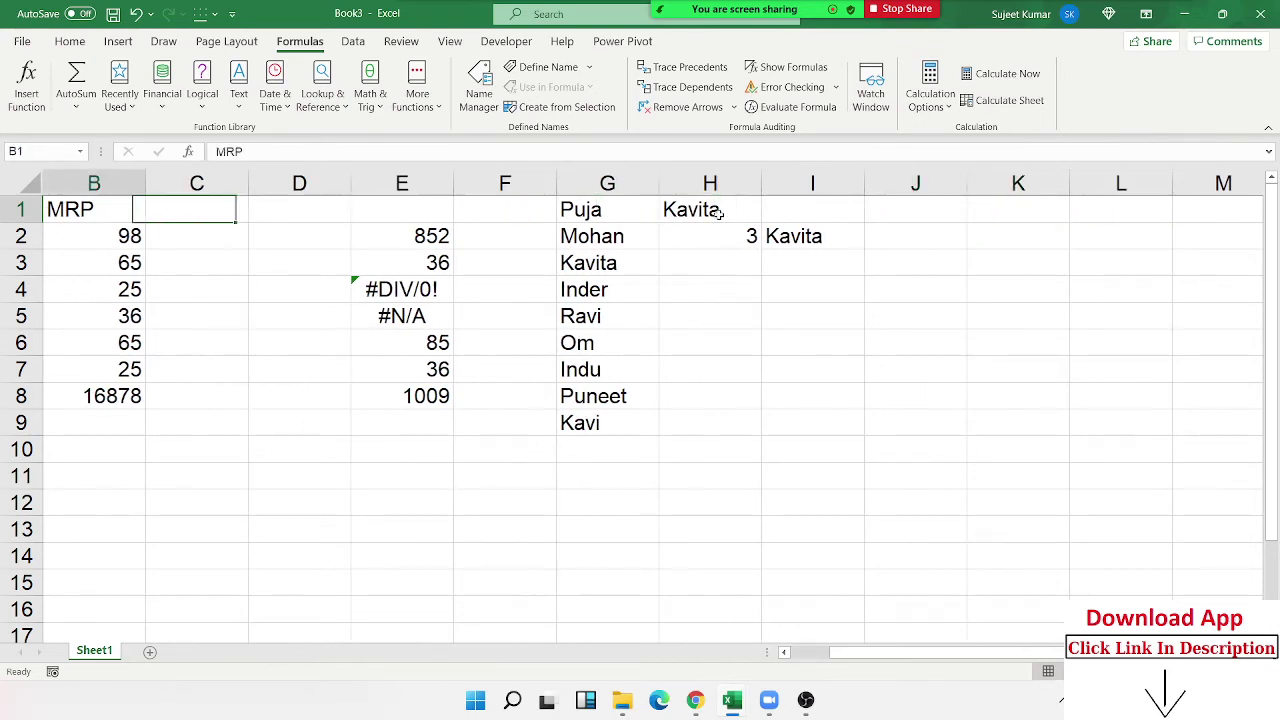
pyautogui.press('Left')
pyautogui.press('Right')
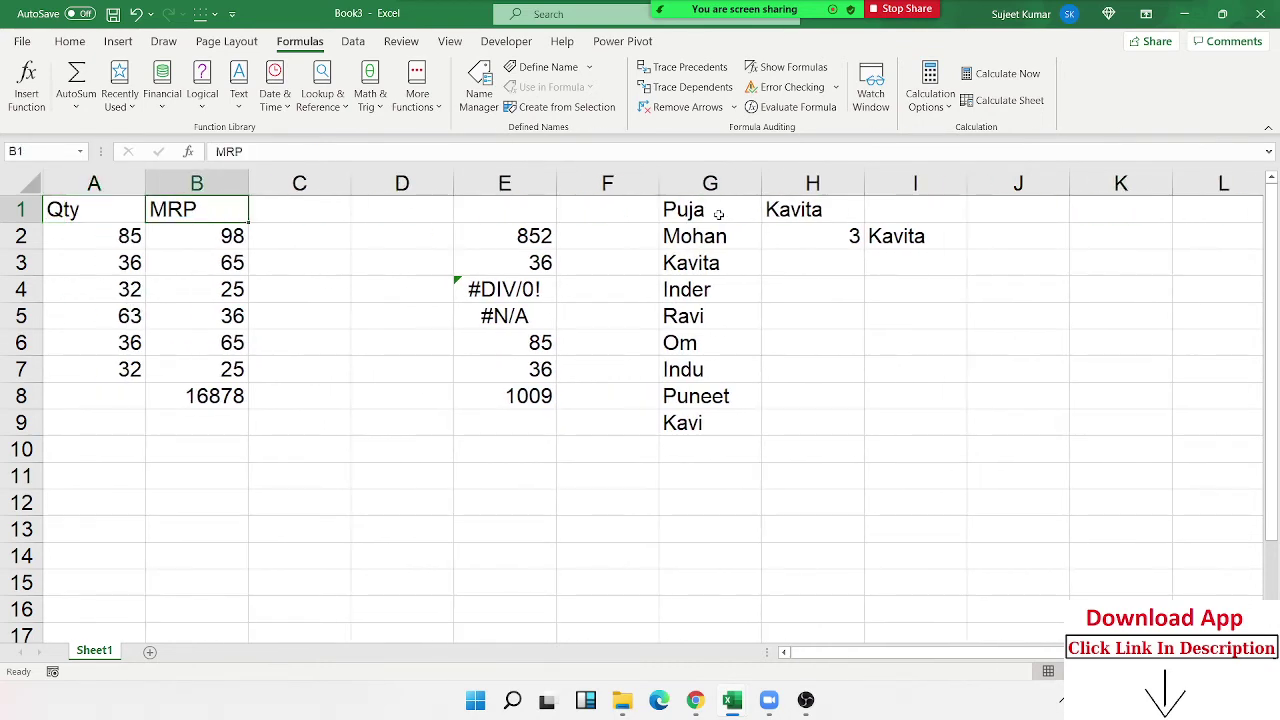
pyautogui.press('Right')
pyautogui.press('Right')
pyautogui.press('Right')
pyautogui.press('Right')
pyautogui.press('Right')
pyautogui.press('Right')
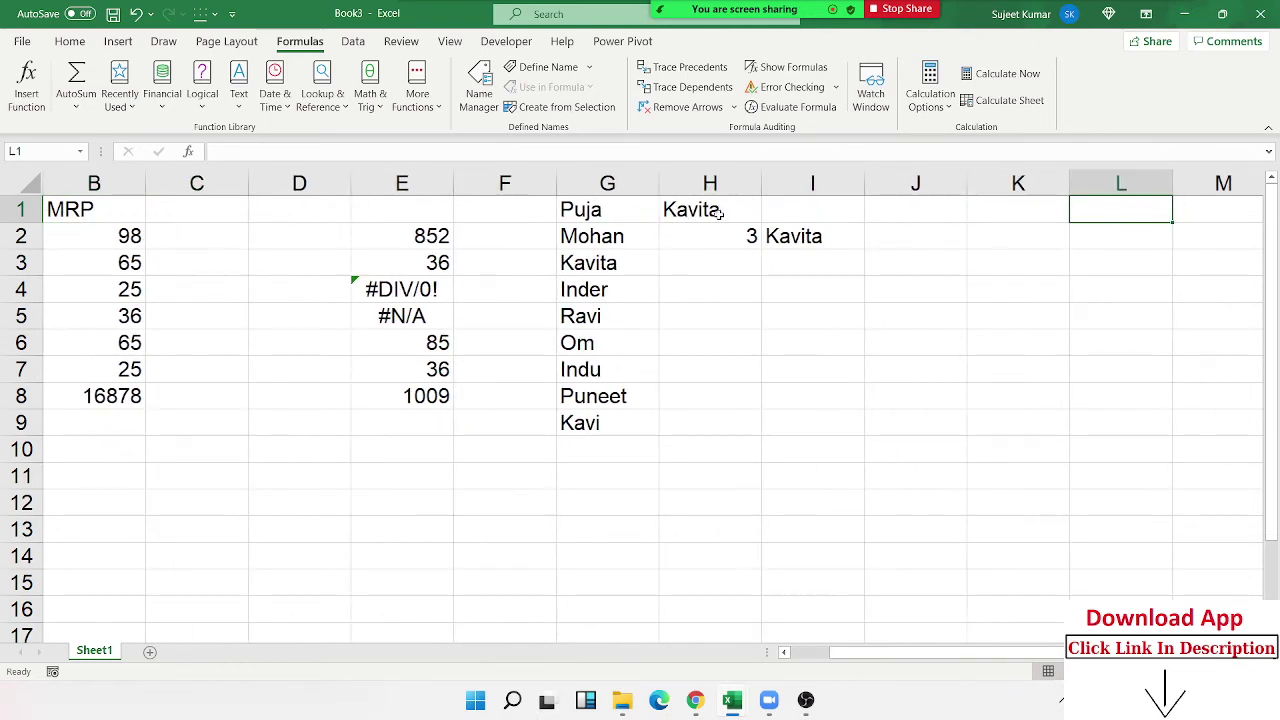
pyautogui.press('Right')
pyautogui.press('Right')
pyautogui.press('Right')
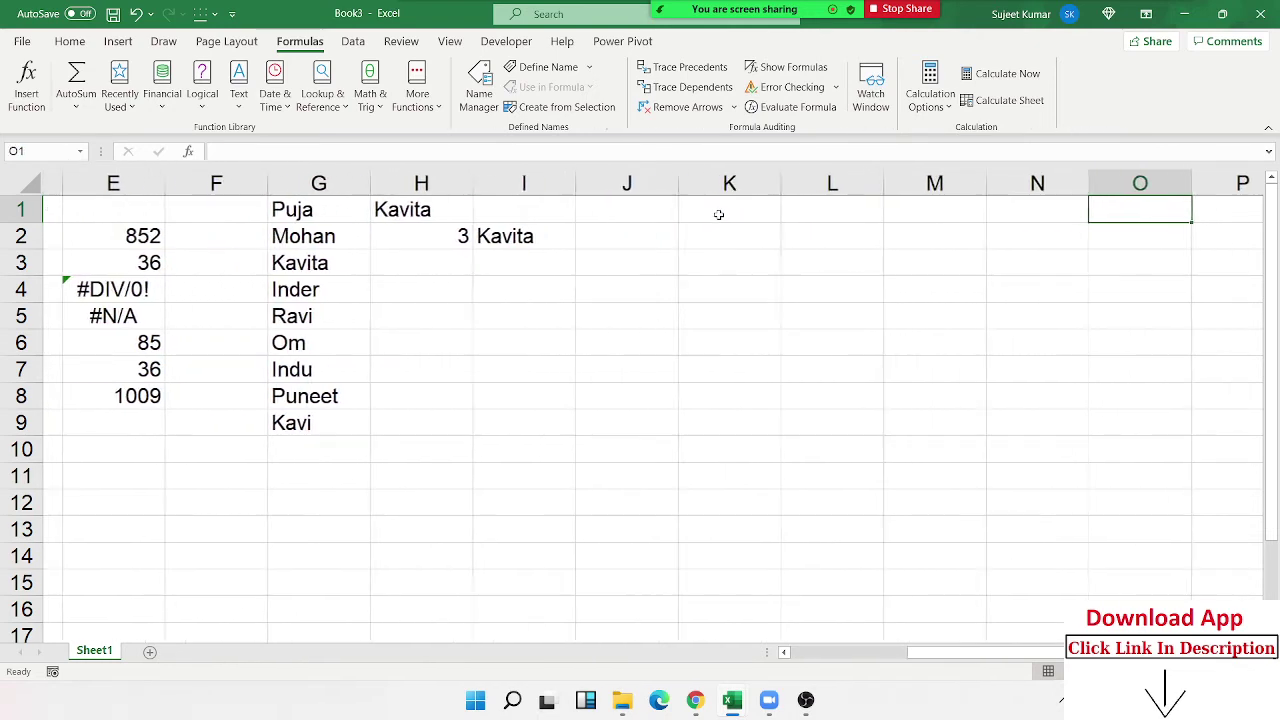
pyautogui.click(645, 239)
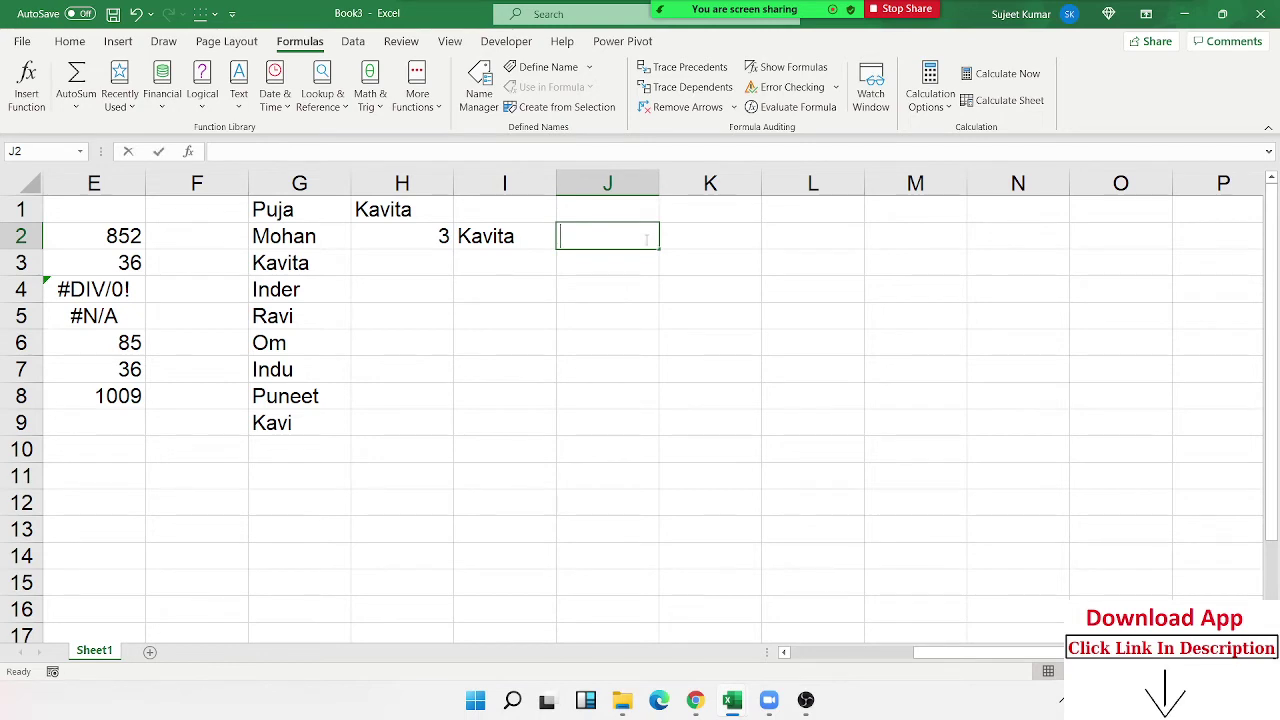
# Type the name Sujeet into J2
pyautogui.write('Sujeet')
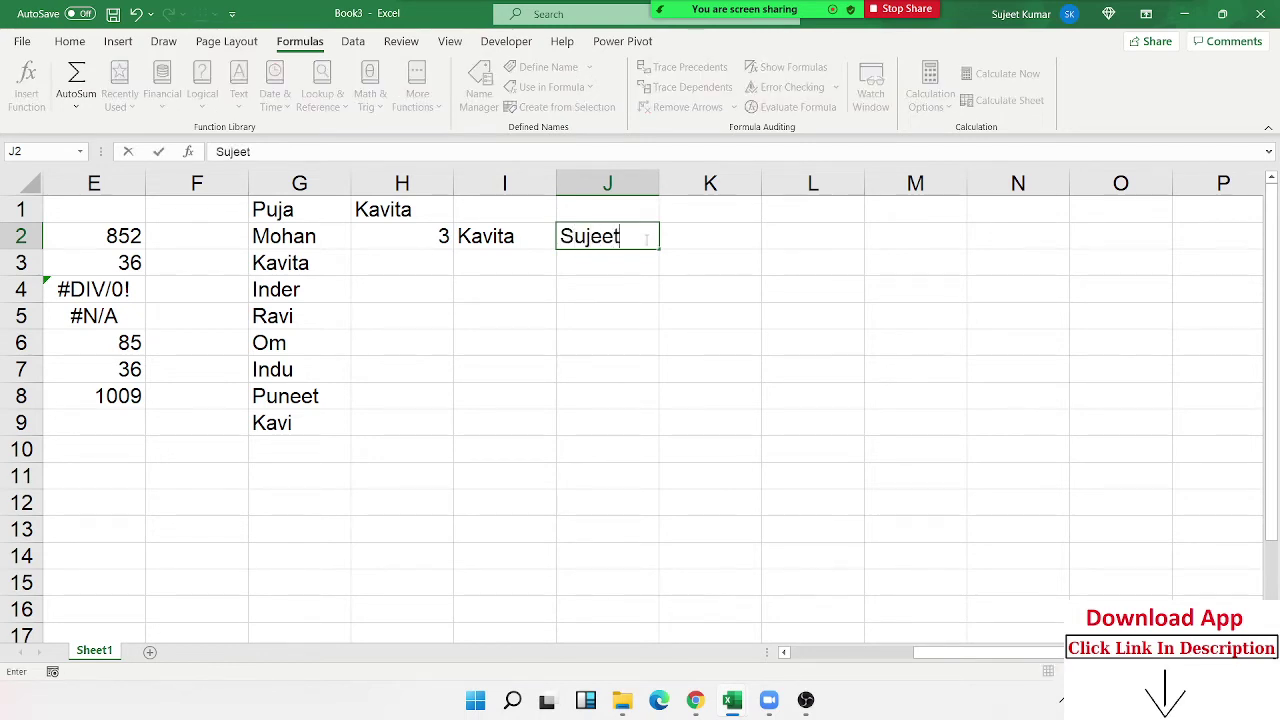
pyautogui.press('Tab')
pyautogui.press('Down')
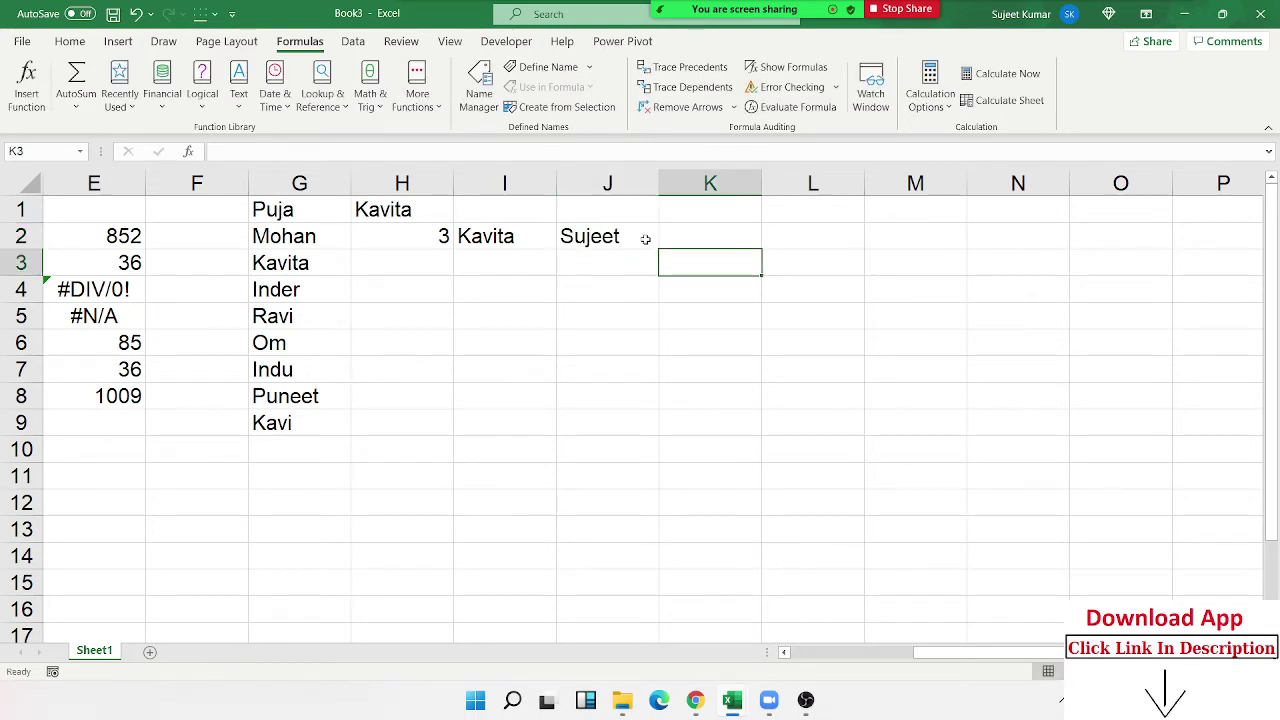
# Enter =MID(J2,{1,2,3,4,5,6},1) in K3 and check the spilled letters S, u, j, e, e, t
pyautogui.write('=mi')
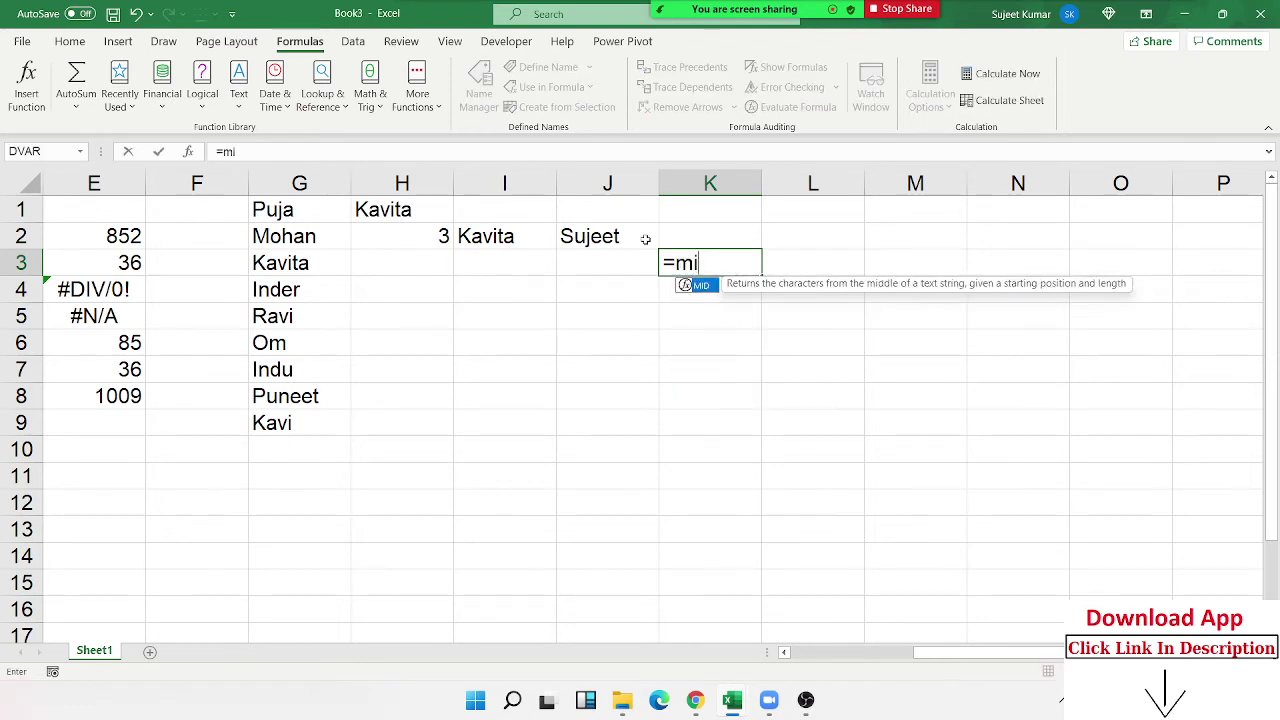
pyautogui.press('Tab')
pyautogui.click(645, 239)
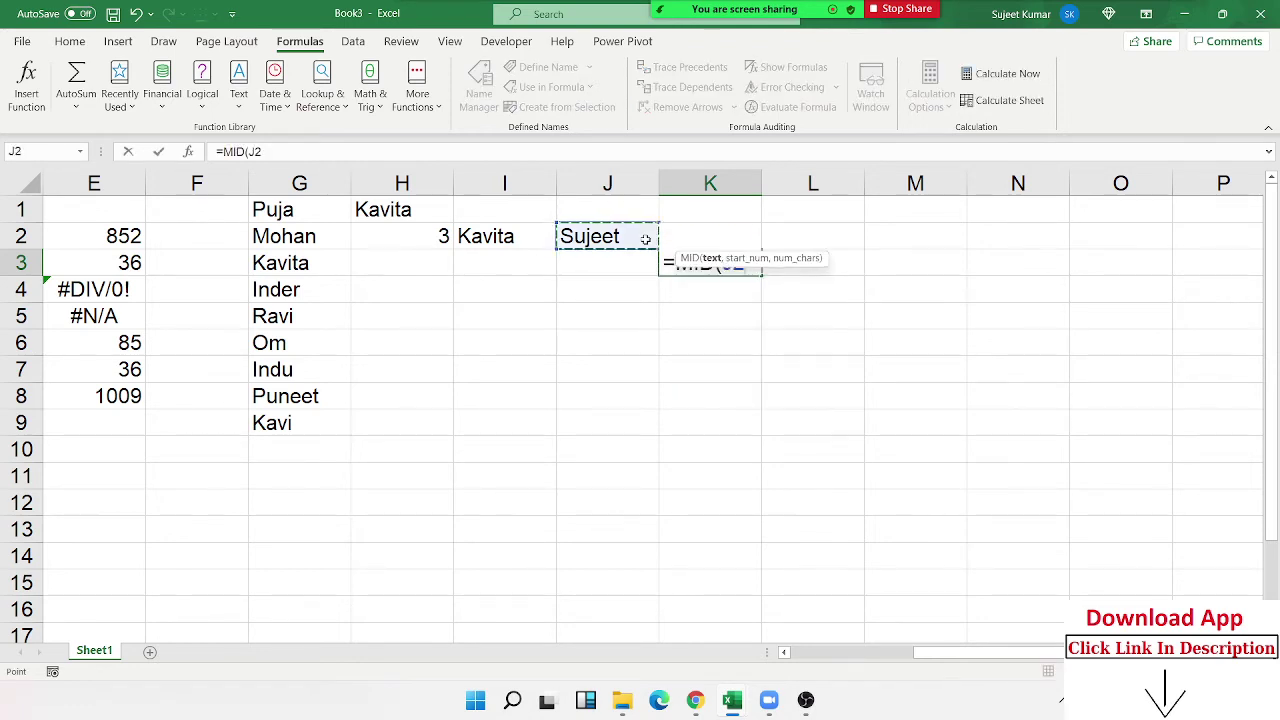
pyautogui.write(',{')
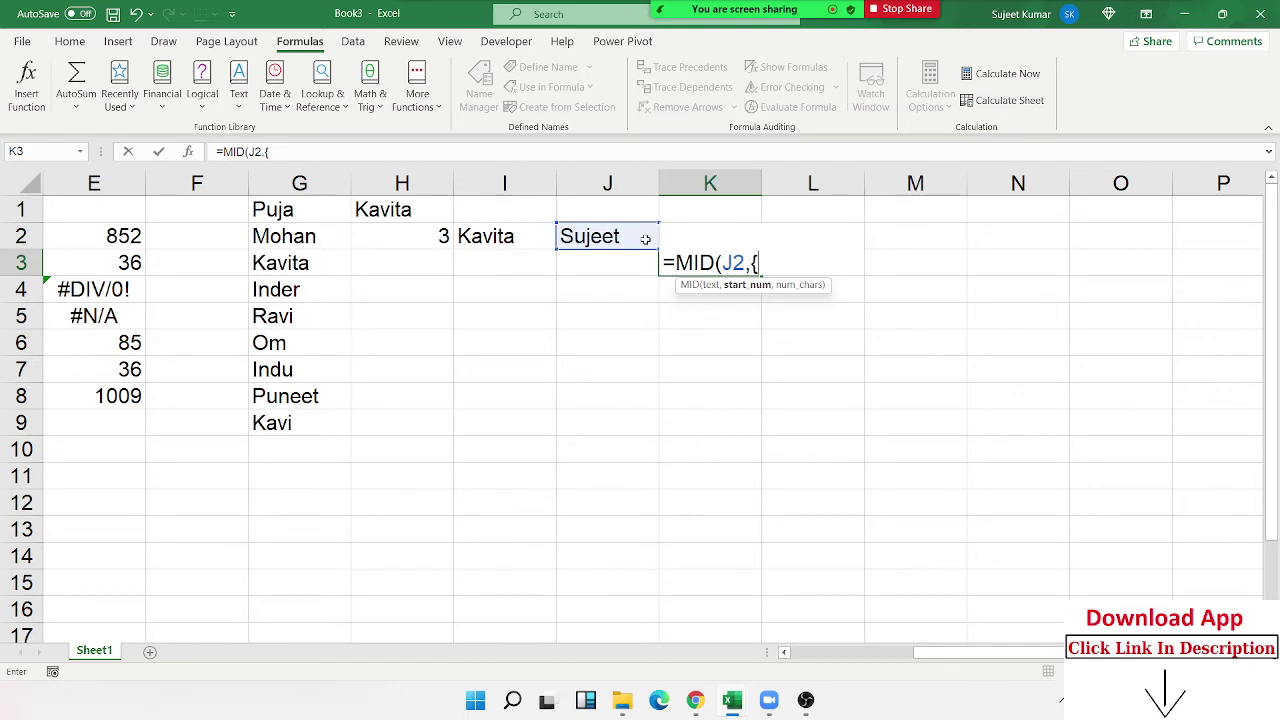
pyautogui.write('1')
pyautogui.write(',2,3,')
pyautogui.write('4,5,6')
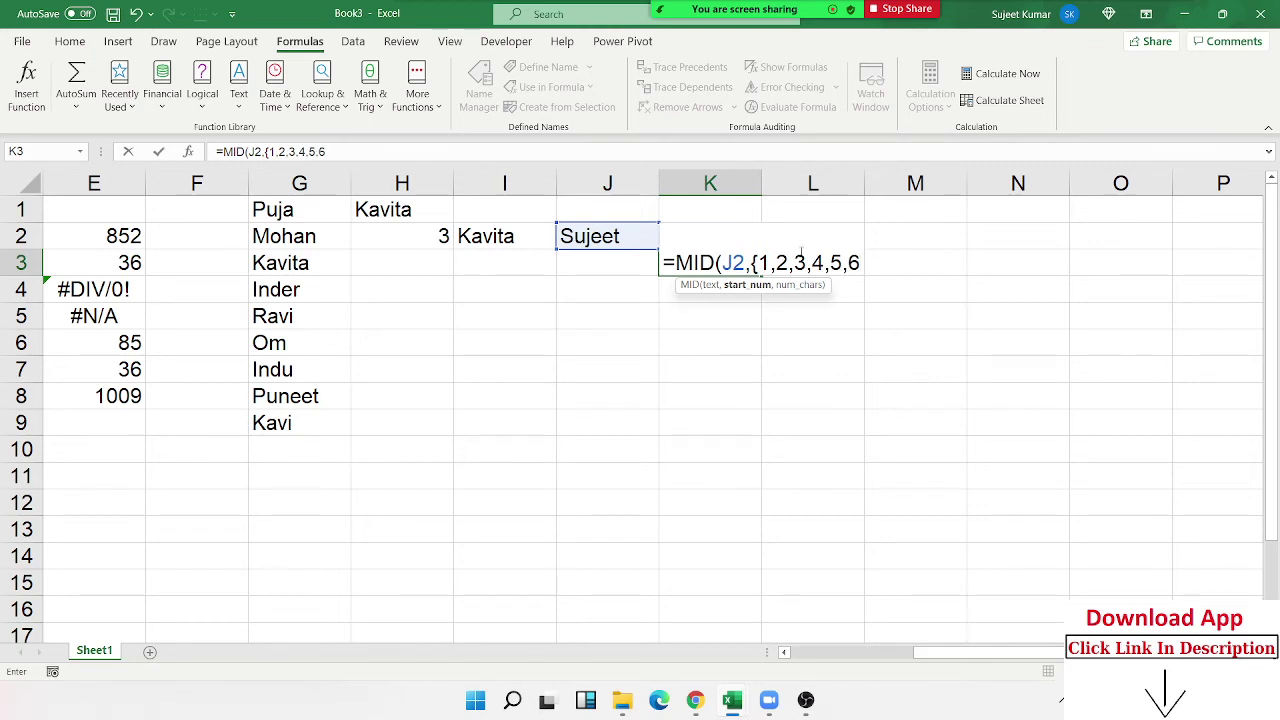
pyautogui.write('},1')
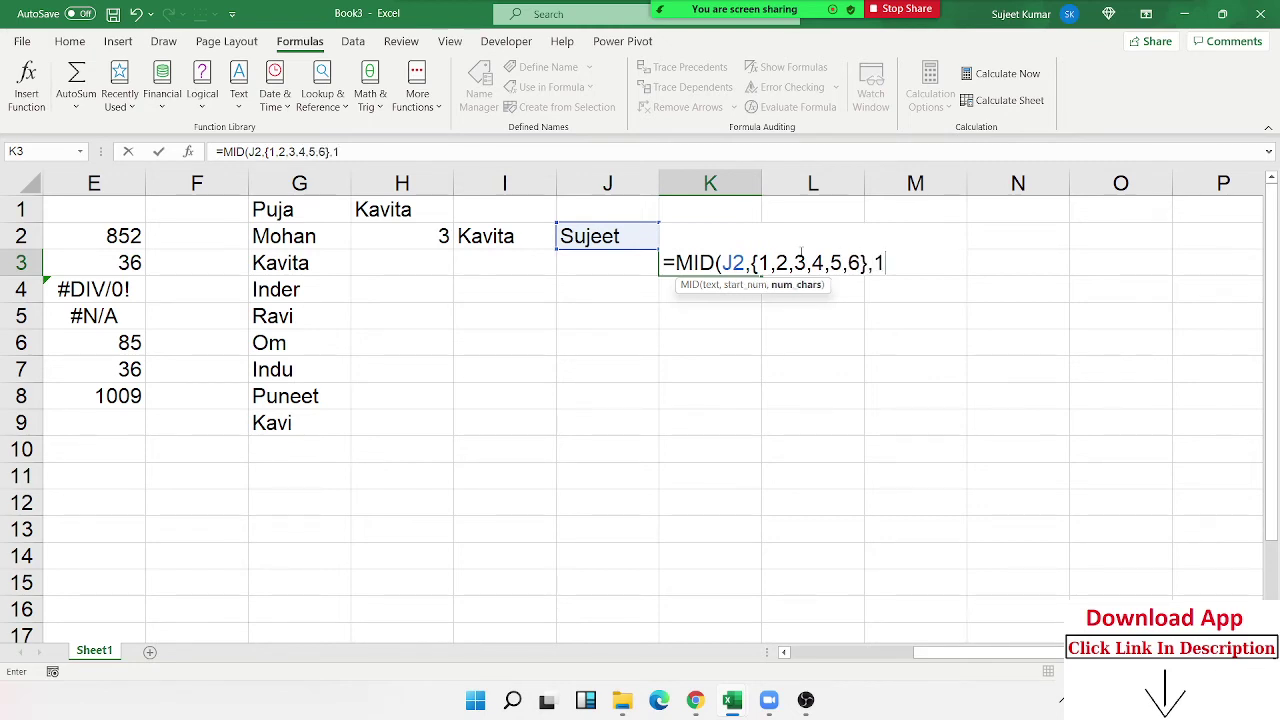
pyautogui.press('Return')
pyautogui.press('Up')
pyautogui.press('Right')
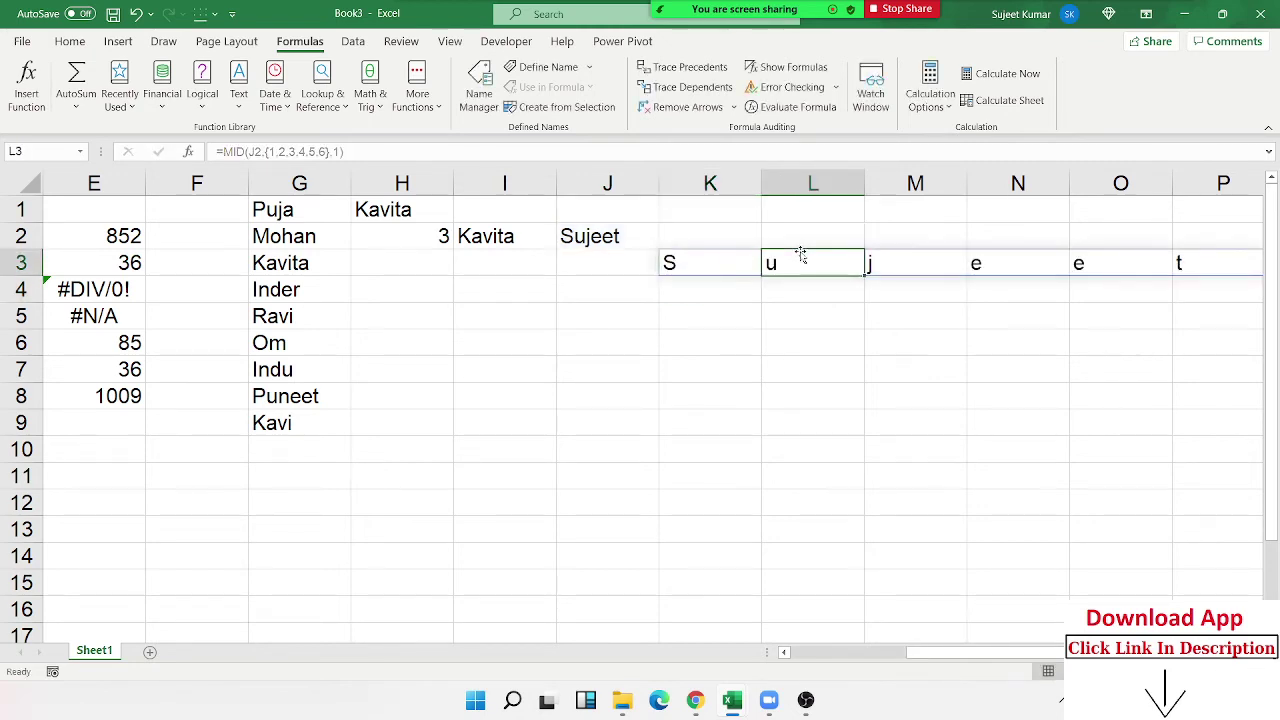
pyautogui.press('Right')
pyautogui.press('Right')
pyautogui.press('Right')
pyautogui.press('Right')
pyautogui.press('Left')
pyautogui.press('Left')
pyautogui.press('Left')
pyautogui.press('Left')
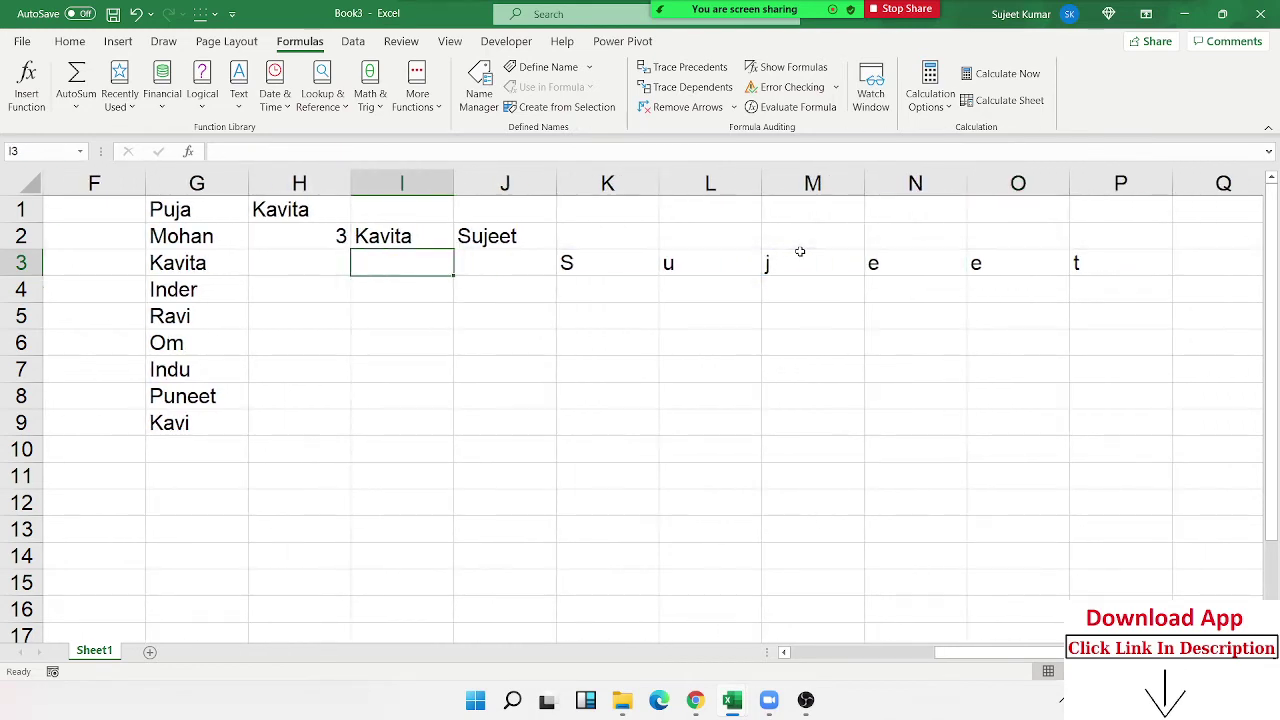
pyautogui.press('Right')
# Rewrite K3's formula as =MID(J2,COLUMN(1:1),1), replacing the hard-coded position list
pyautogui.press('Up')
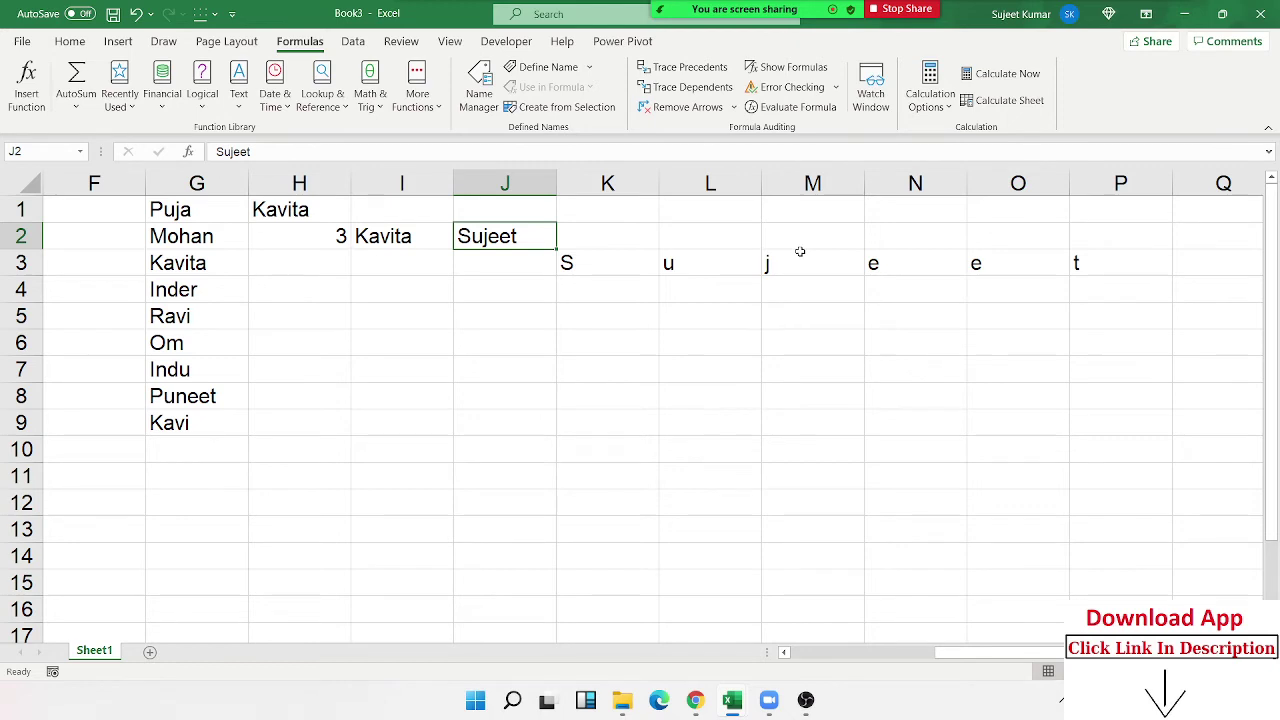
pyautogui.press('Right')
pyautogui.press('Down')
pyautogui.press('F2')
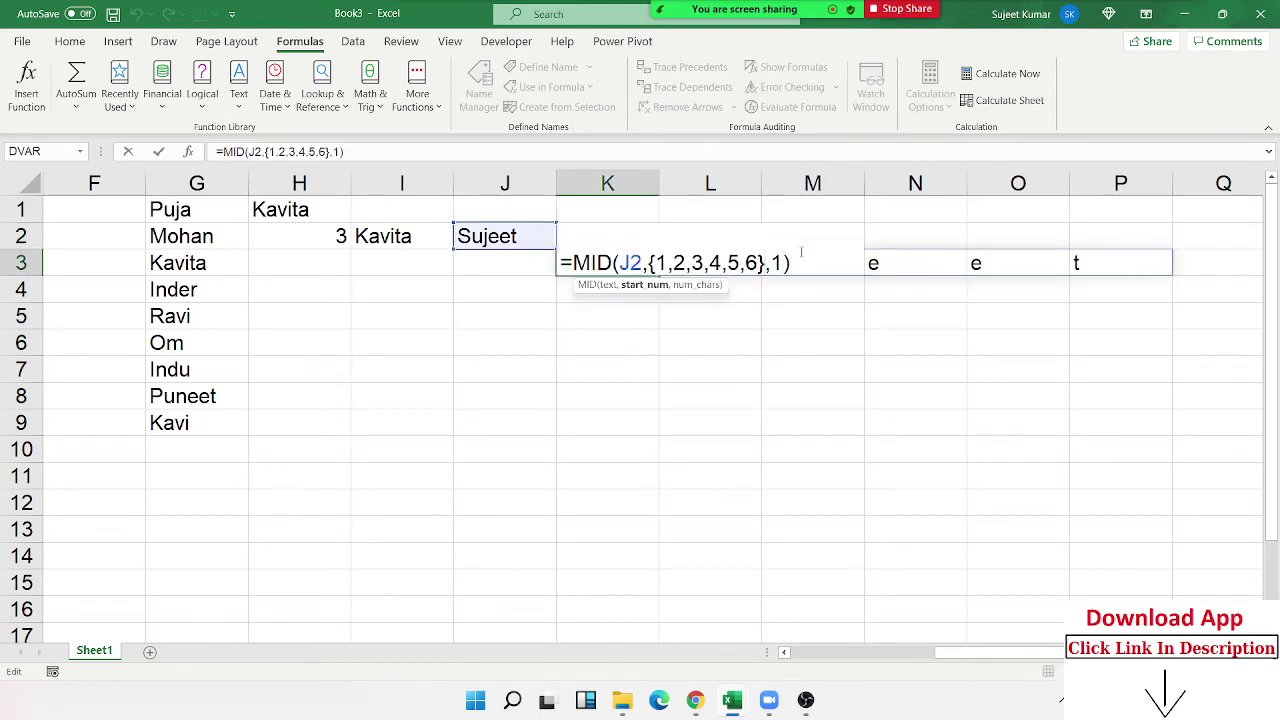
pyautogui.press('BackSpace')
pyautogui.press('BackSpace')
pyautogui.press('BackSpace')
pyautogui.press('BackSpace')
pyautogui.press('BackSpace')
pyautogui.press('BackSpace')
pyautogui.press('BackSpace')
pyautogui.press('BackSpace')
pyautogui.press('BackSpace')
pyautogui.press('BackSpace')
pyautogui.press('BackSpace')
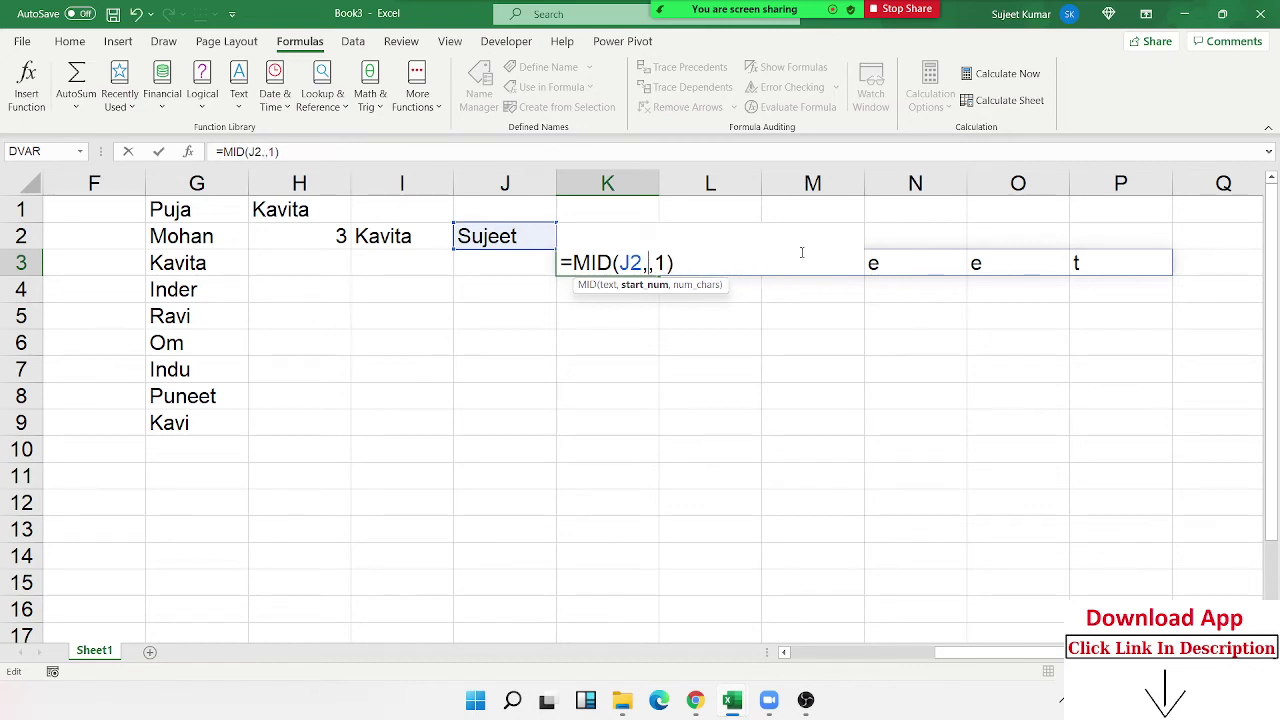
pyautogui.write('col')
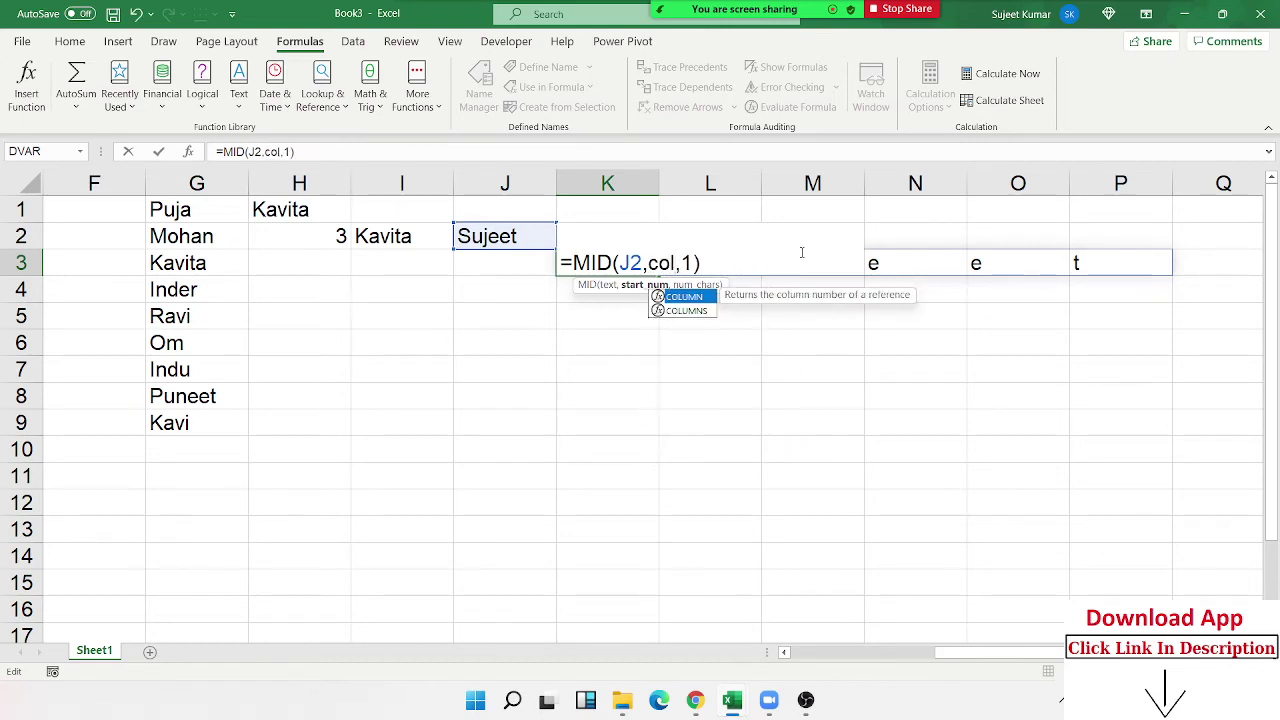
pyautogui.press('Tab')
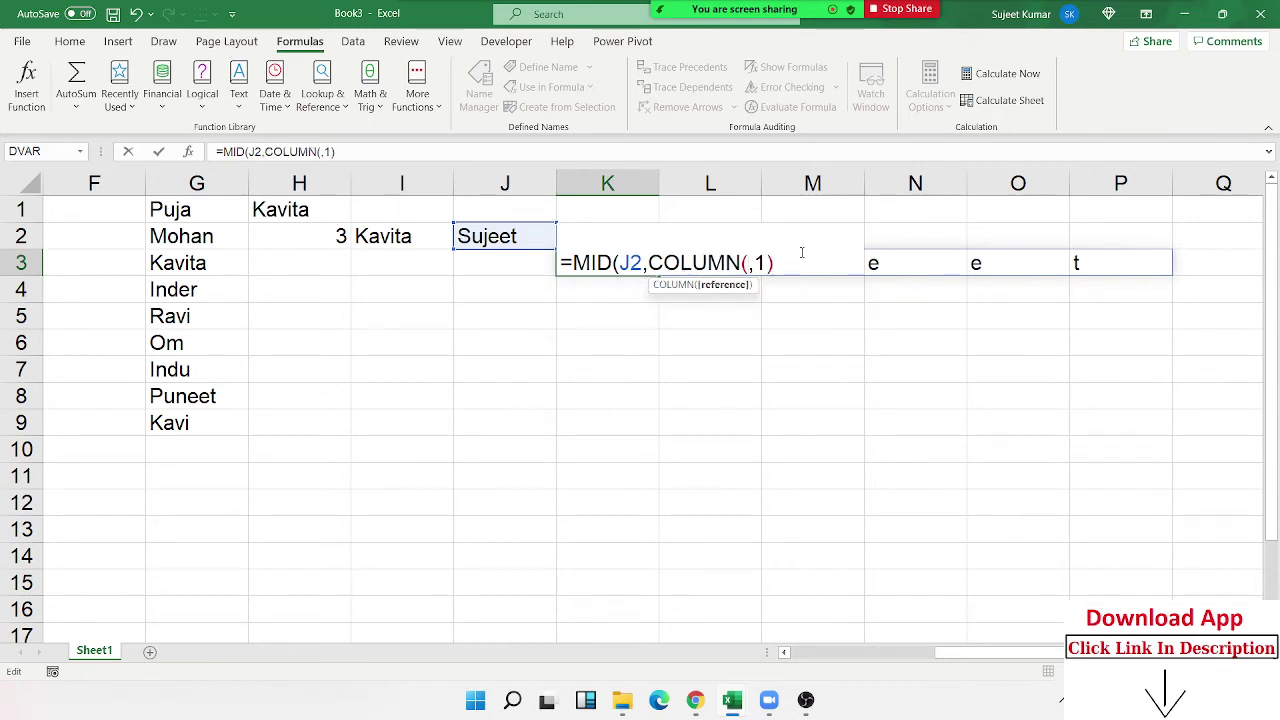
pyautogui.press('Home')
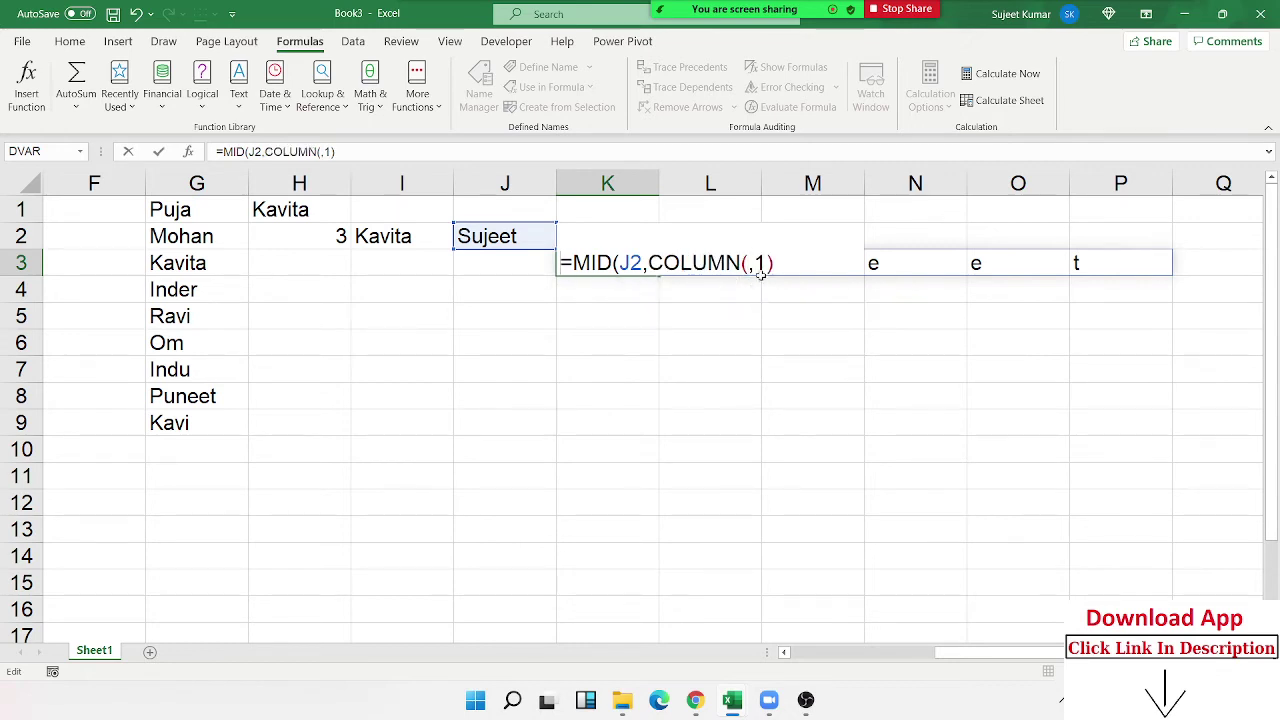
pyautogui.click(746, 263)
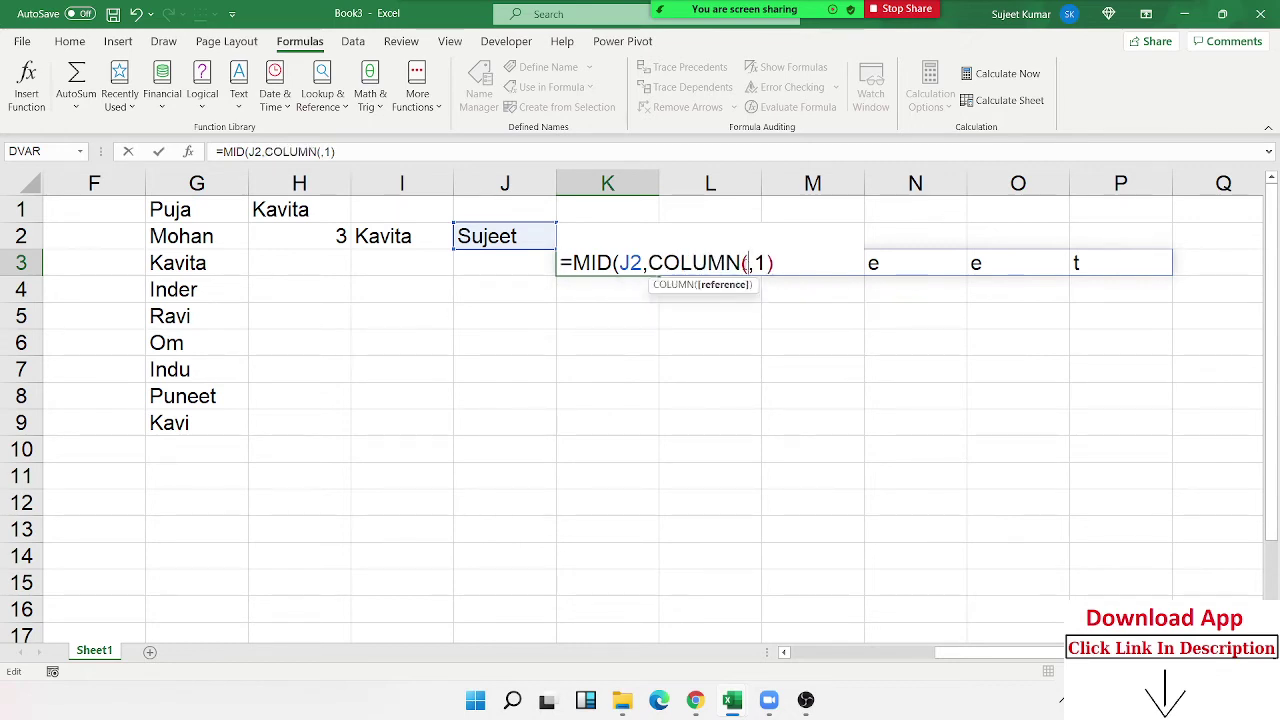
pyautogui.click(613, 213)
pyautogui.hotkey('shift', 'space')
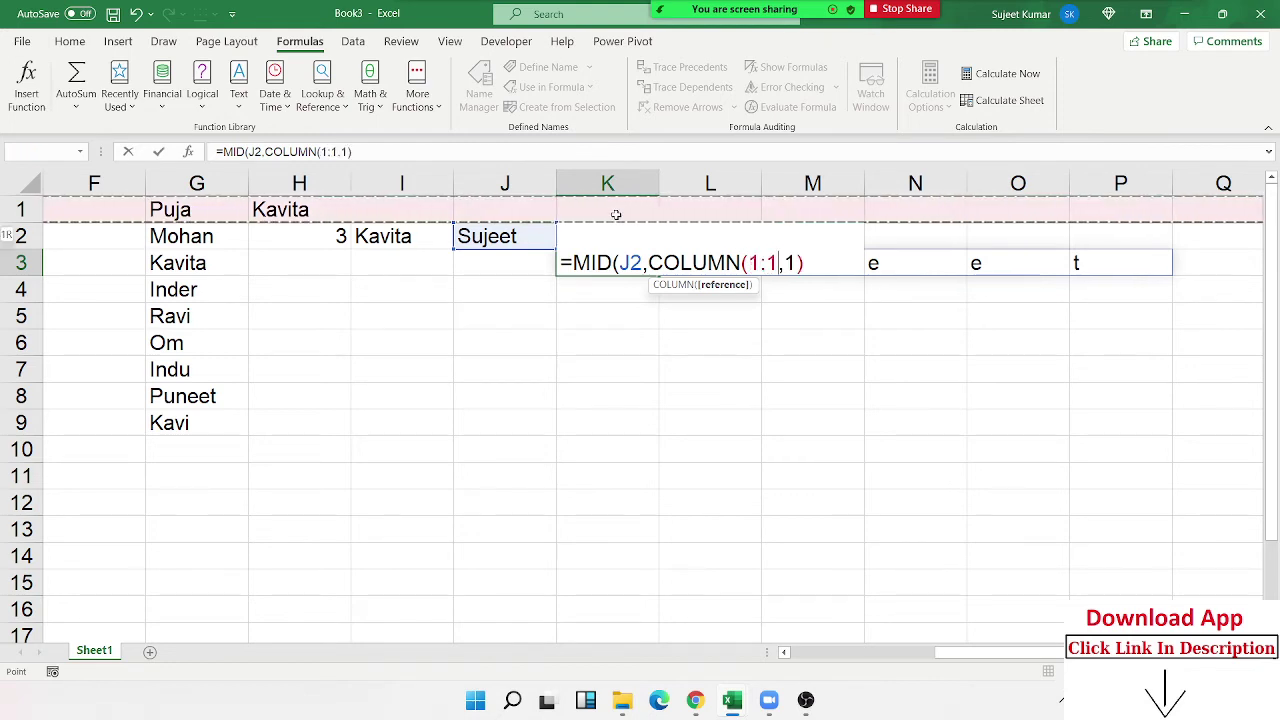
pyautogui.write(')')
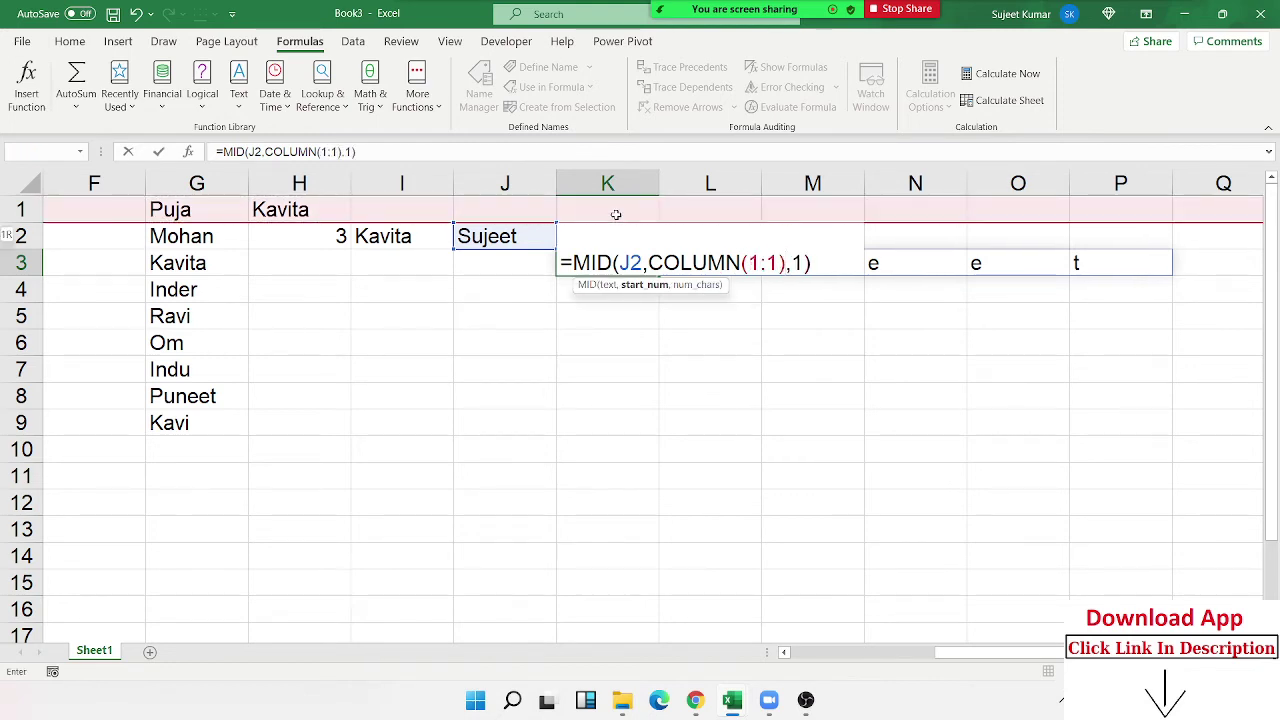
pyautogui.hotkey('ctrl', 'Return')
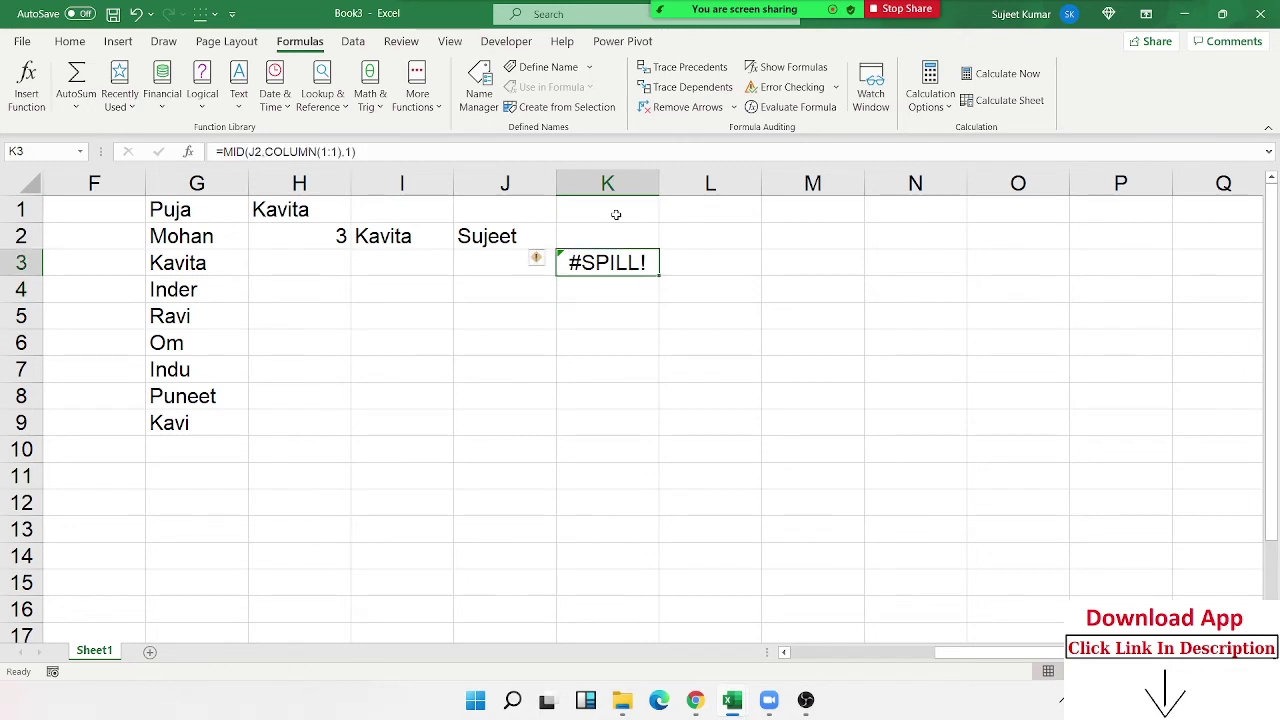
# Extend the selection along row 3 and enter the formula as an array with Ctrl+Shift+Enter
pyautogui.hotkey('shift', 'Right')
pyautogui.hotkey('shift', 'Right')
pyautogui.hotkey('shift', 'Right')
pyautogui.hotkey('shift', 'Right')
pyautogui.hotkey('shift', 'Right')
pyautogui.hotkey('shift', 'Right')
pyautogui.hotkey('shift', 'Right')
pyautogui.hotkey('shift', 'Right')
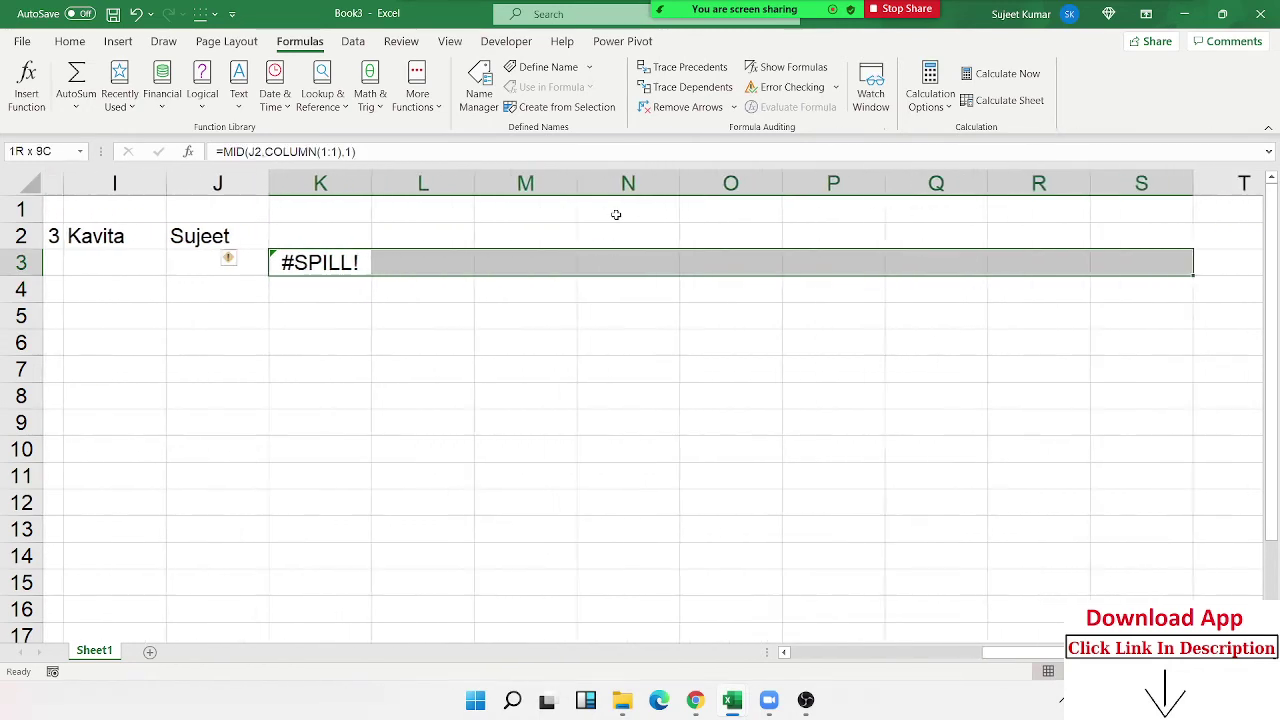
pyautogui.hotkey('shift', 'Right')
pyautogui.press('F2')
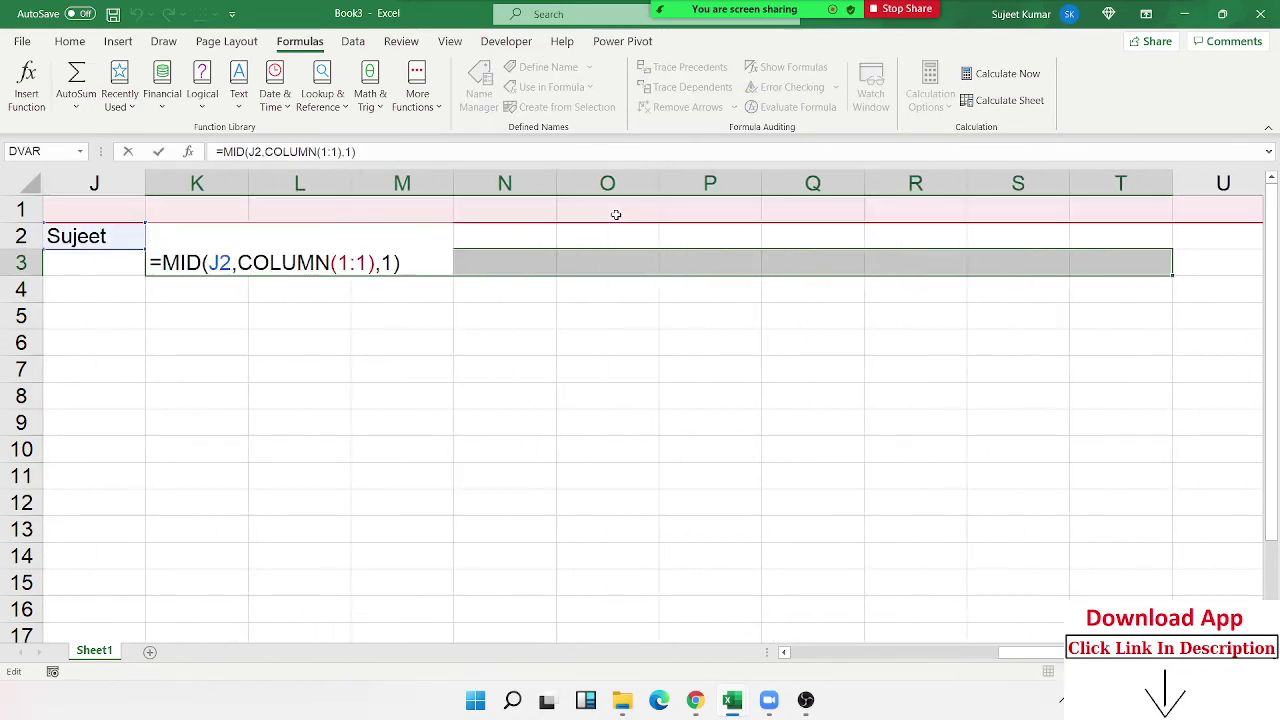
pyautogui.hotkey('ctrl', 'shift', 'Return')
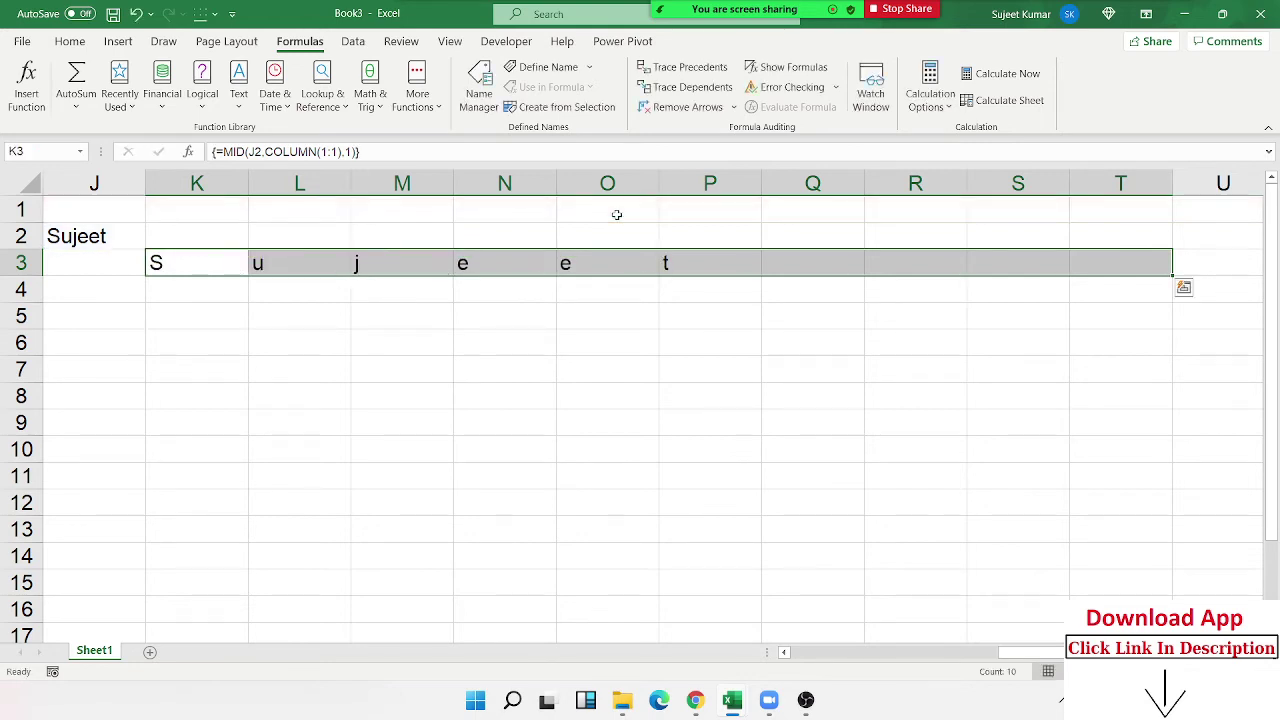
pyautogui.press('Left')
pyautogui.press('Left')
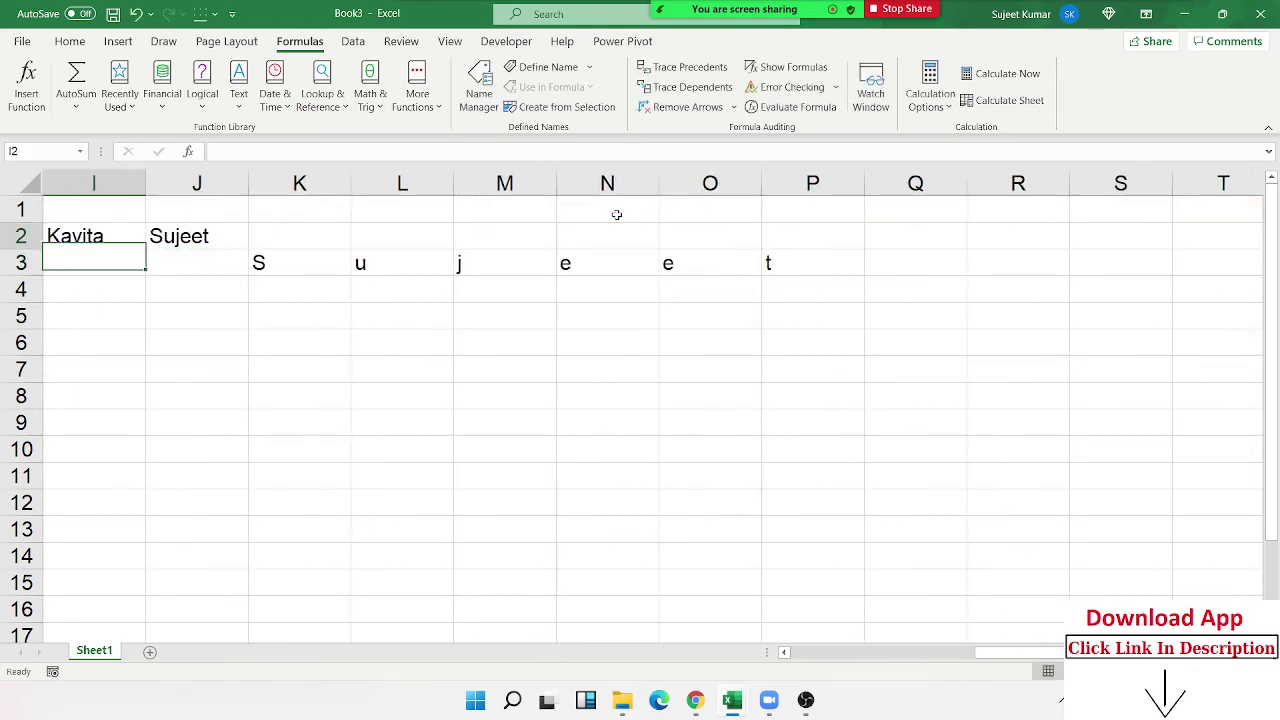
pyautogui.press('Up')
pyautogui.press('Right')
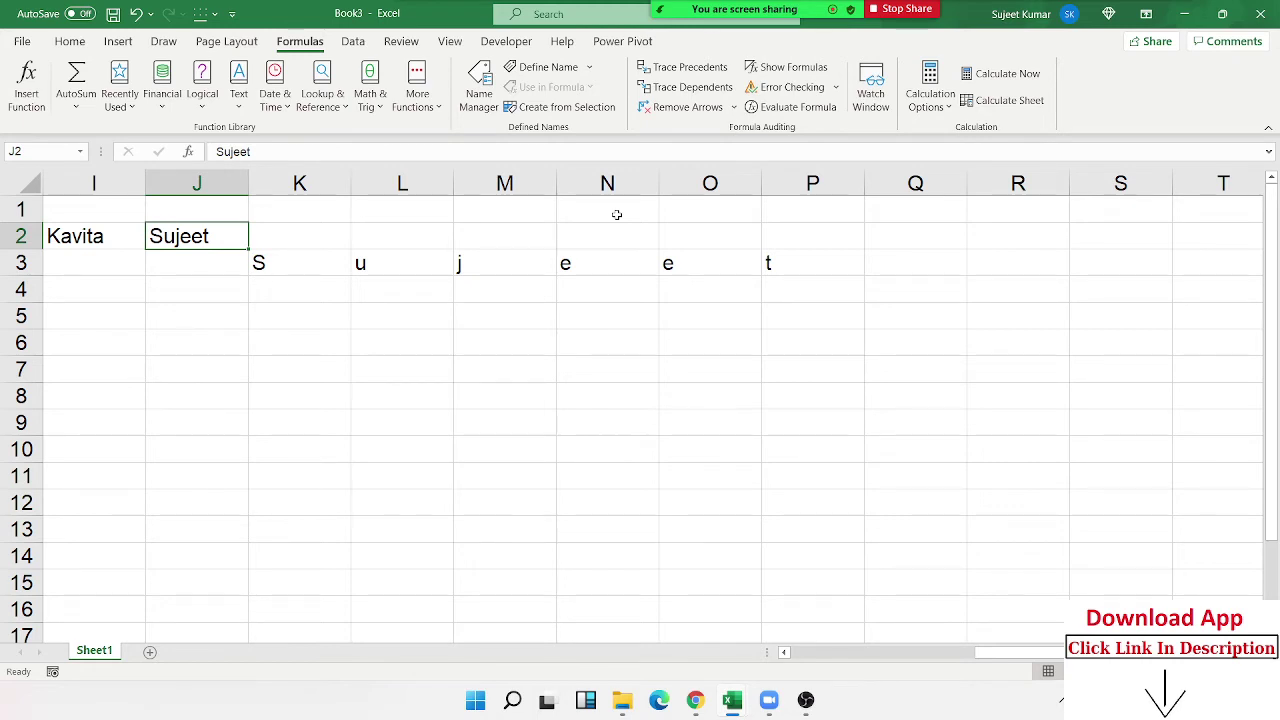
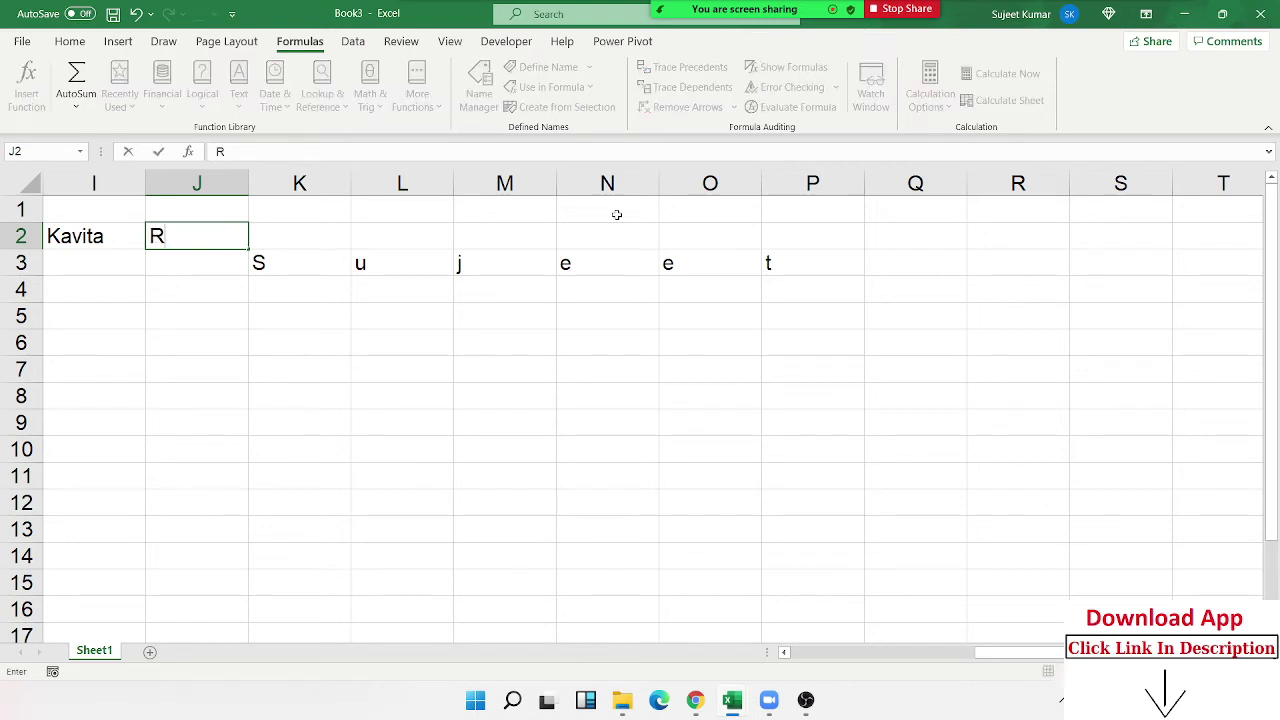
pyautogui.press('Return')
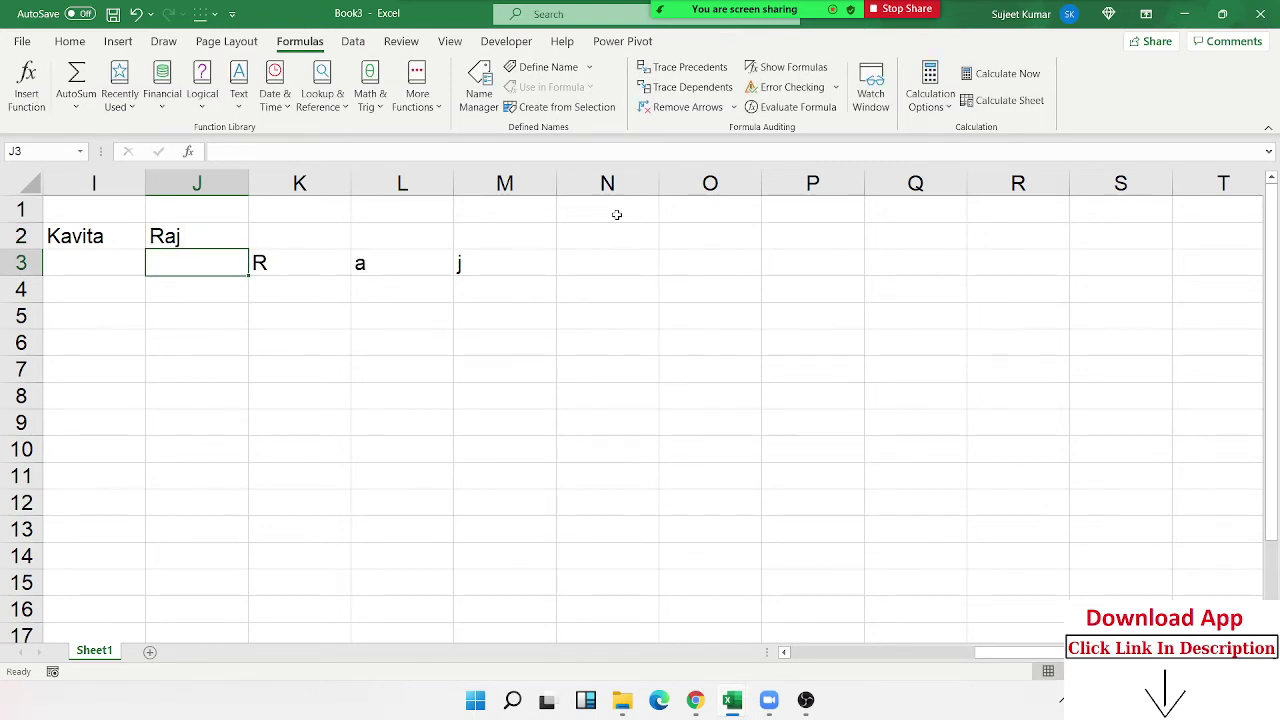
pyautogui.press('Up')
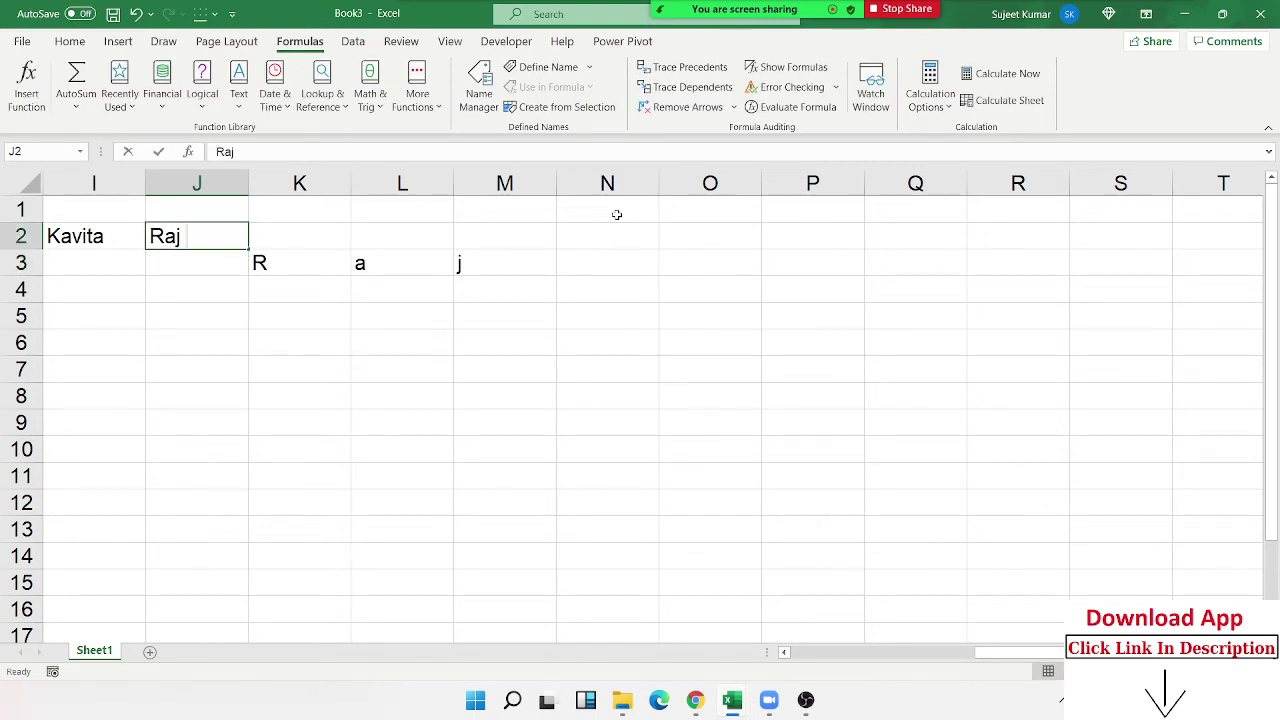
pyautogui.press('F2')
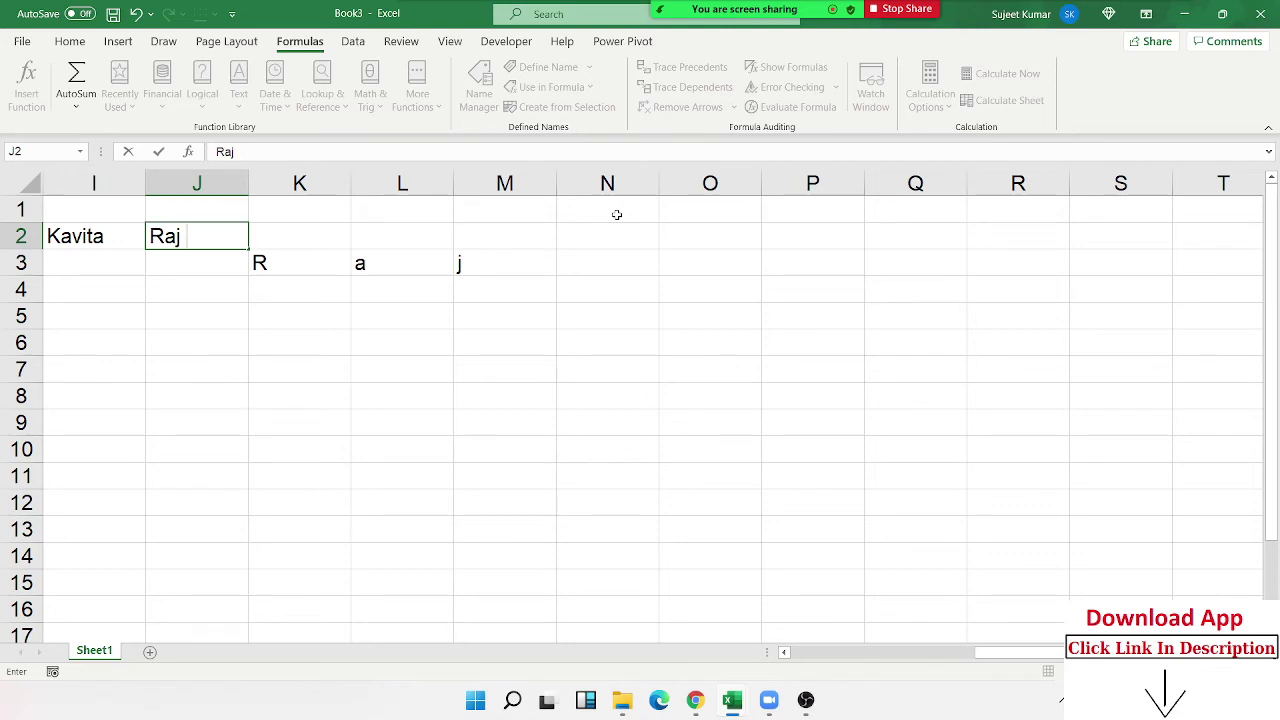
pyautogui.press('Return')
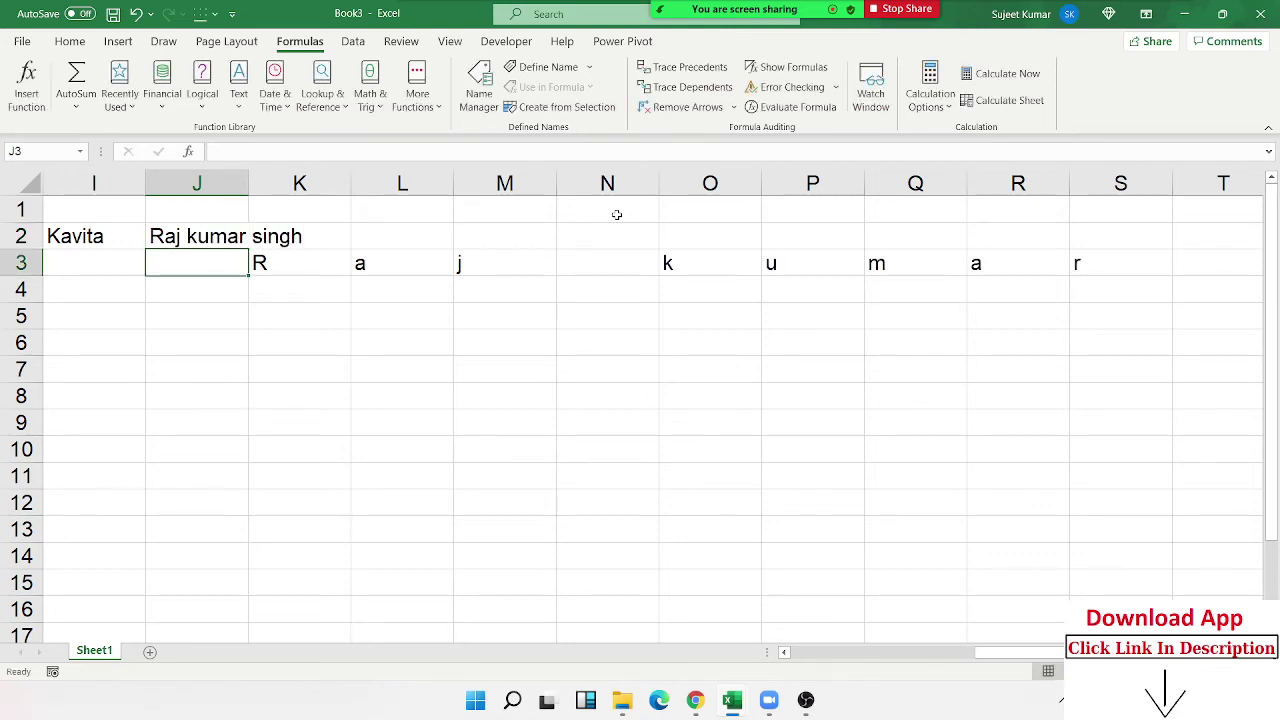
pyautogui.press('Up')
pyautogui.press('Left')
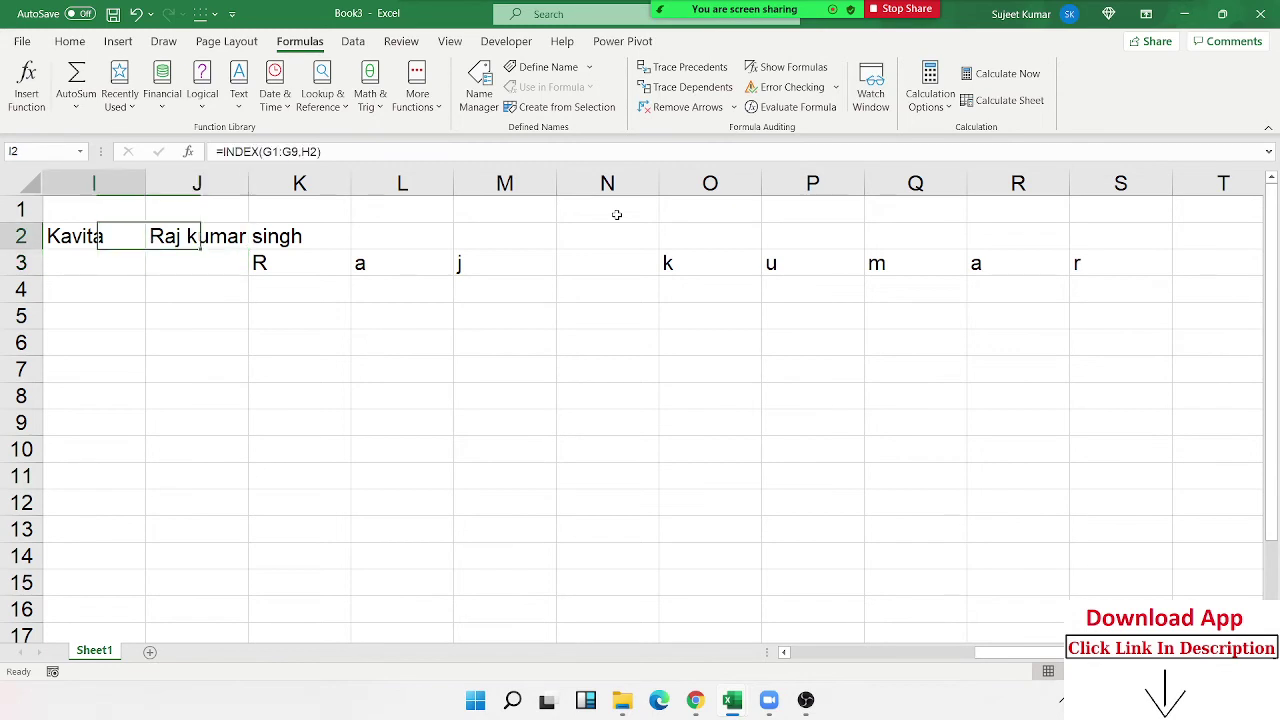
pyautogui.press('Left')
pyautogui.press('Home')
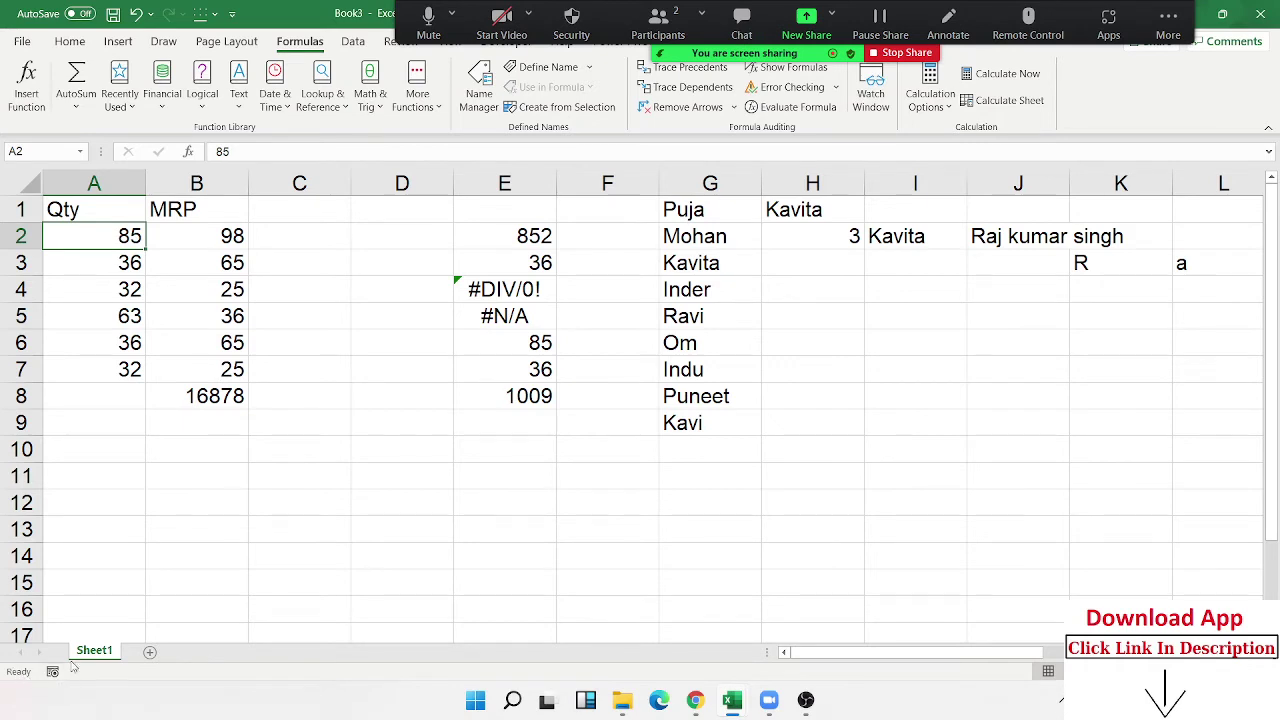
pyautogui.scroll(-2, 90, 550)
pyautogui.scroll(-1, 105, 430)
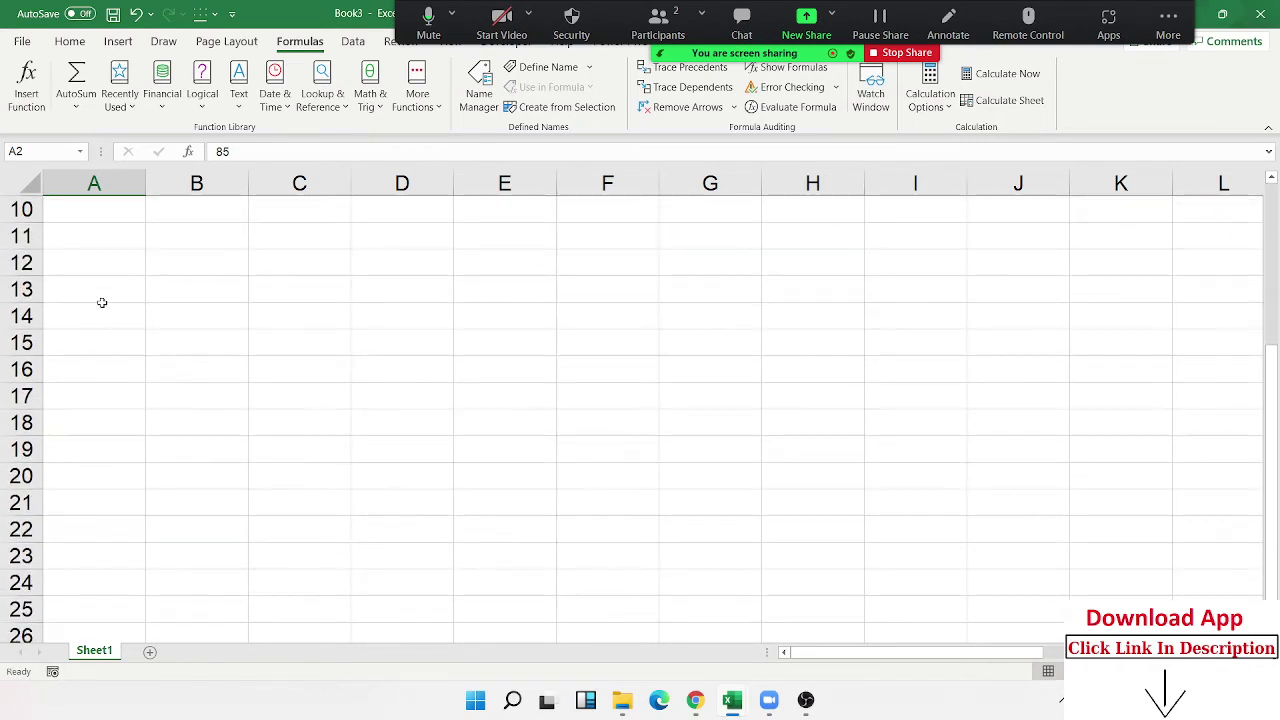
# Enter the headers Name in A13 and Sales in B13
pyautogui.moveTo(102, 302); pyautogui.dragTo(153, 303)
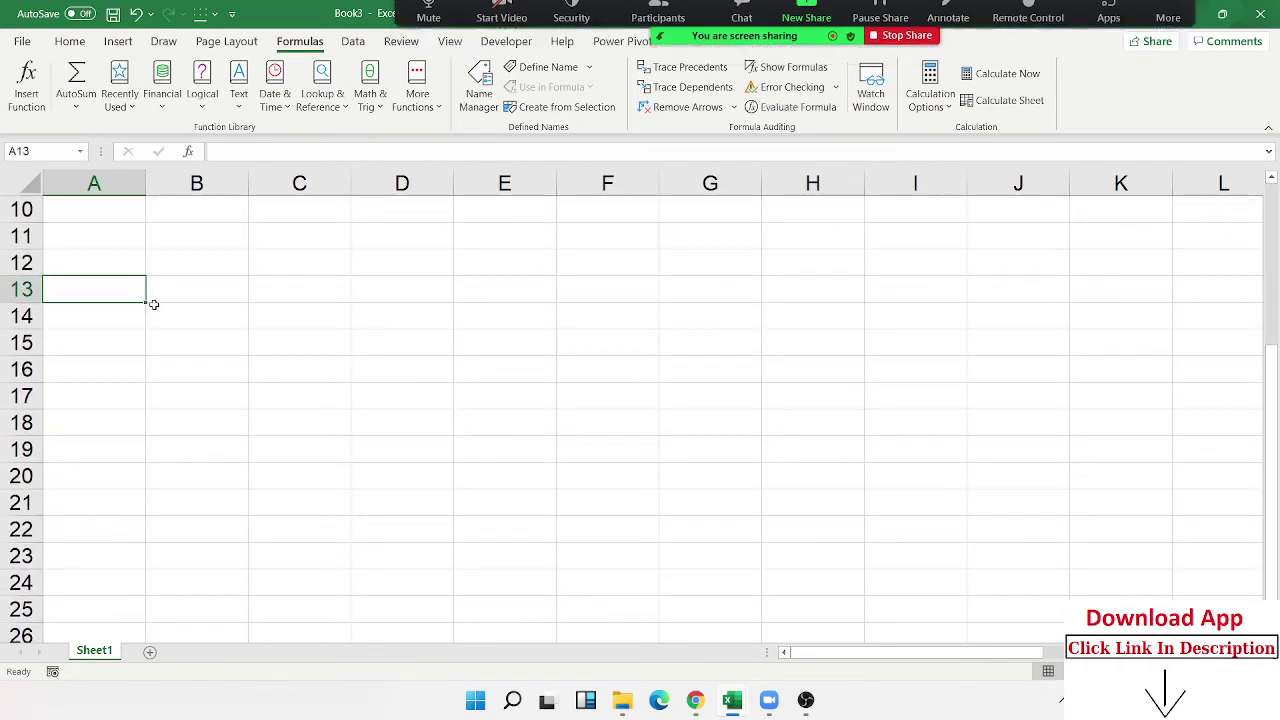
pyautogui.write('Name')
pyautogui.press('Tab')
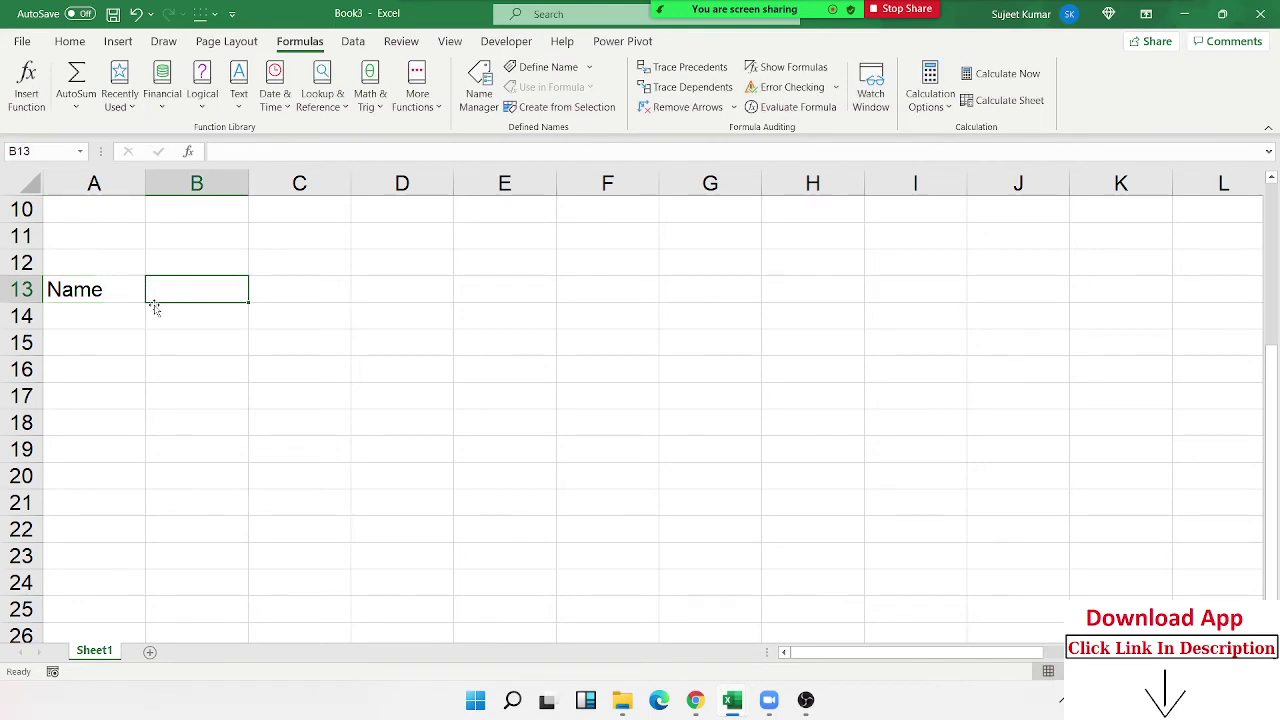
pyautogui.write('Sales')
pyautogui.press('Return')
# Type Puja in A14 and fill a repeating name list down to A68
pyautogui.press('Left')
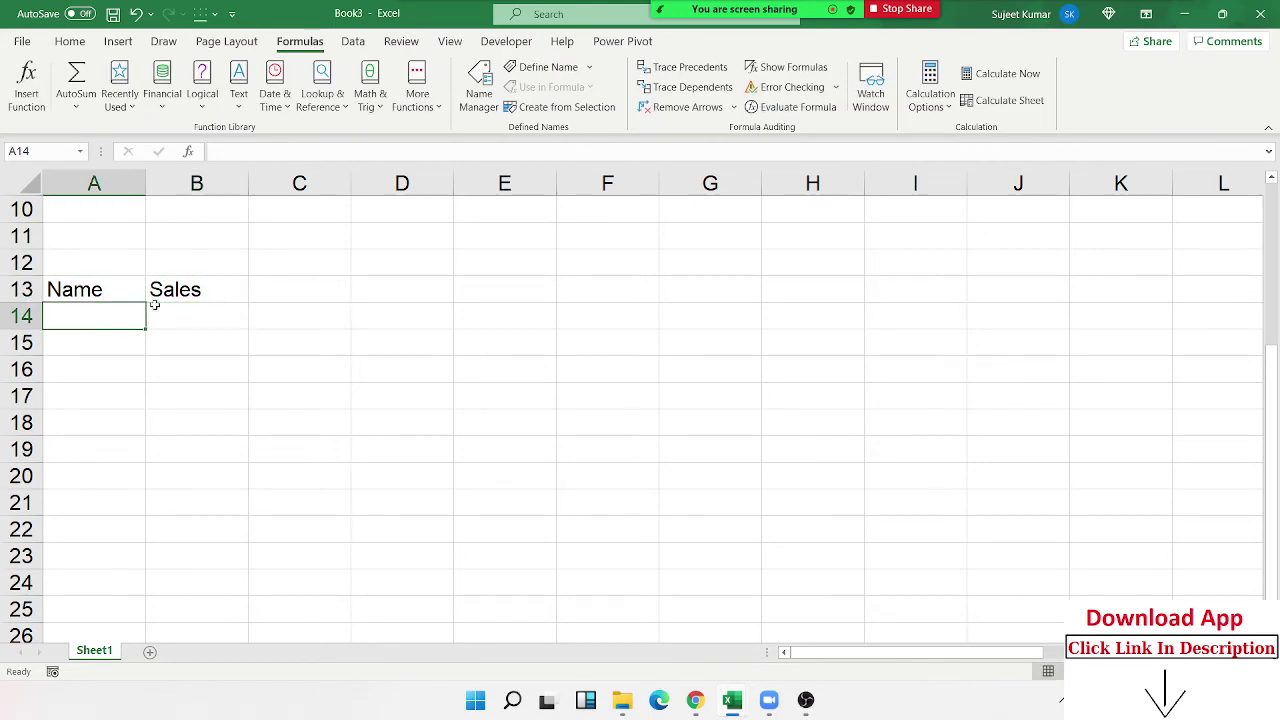
pyautogui.write('Puja')
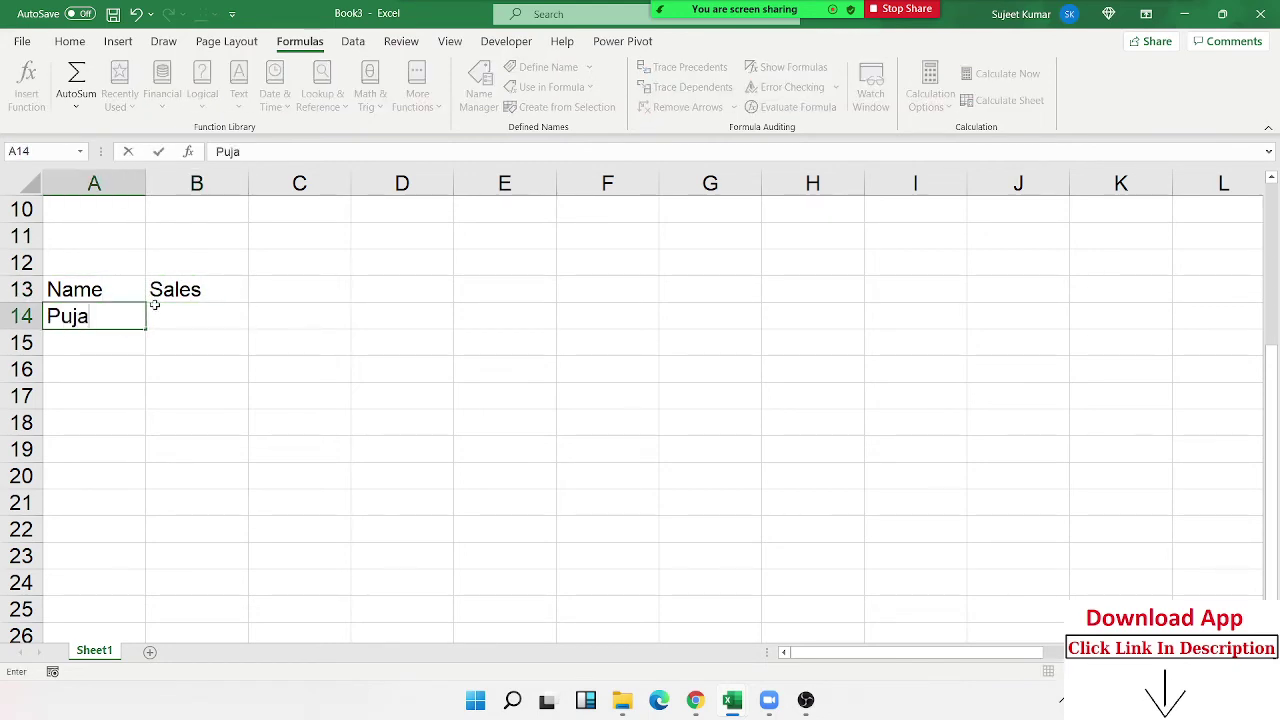
pyautogui.press('Return')
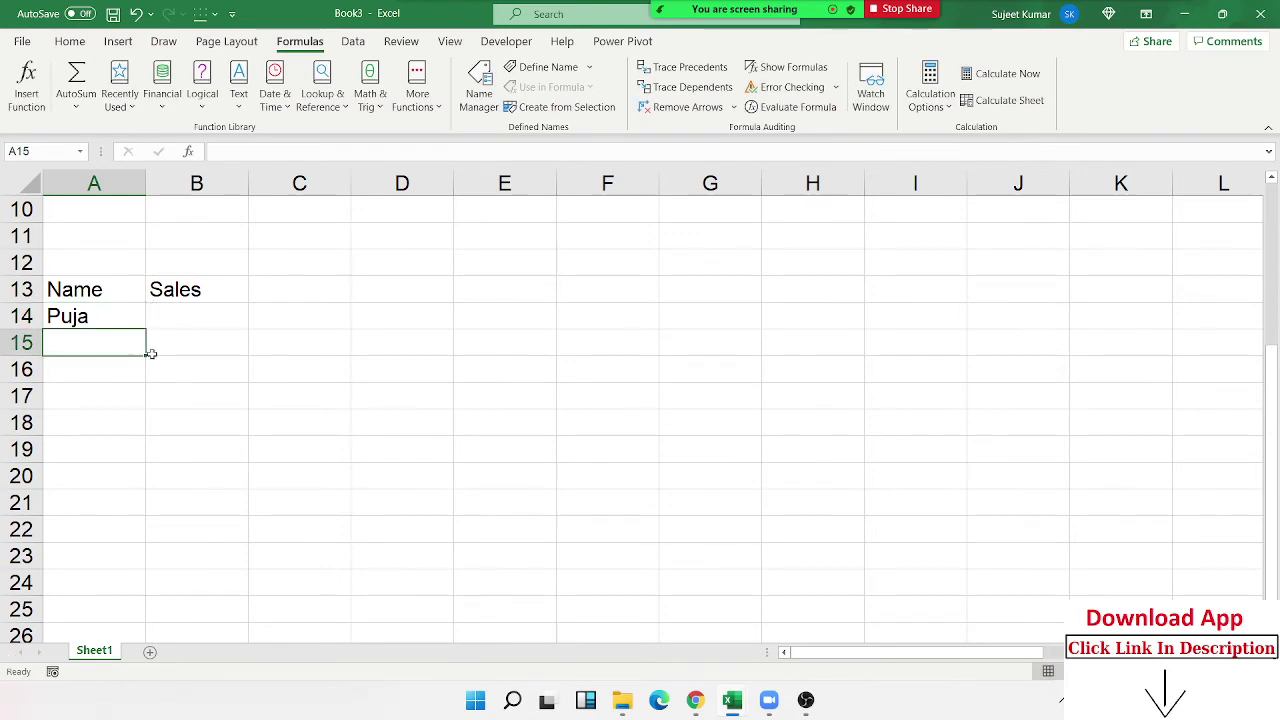
pyautogui.click(128, 313)
pyautogui.moveTo(143, 328); pyautogui.dragTo(150, 702)
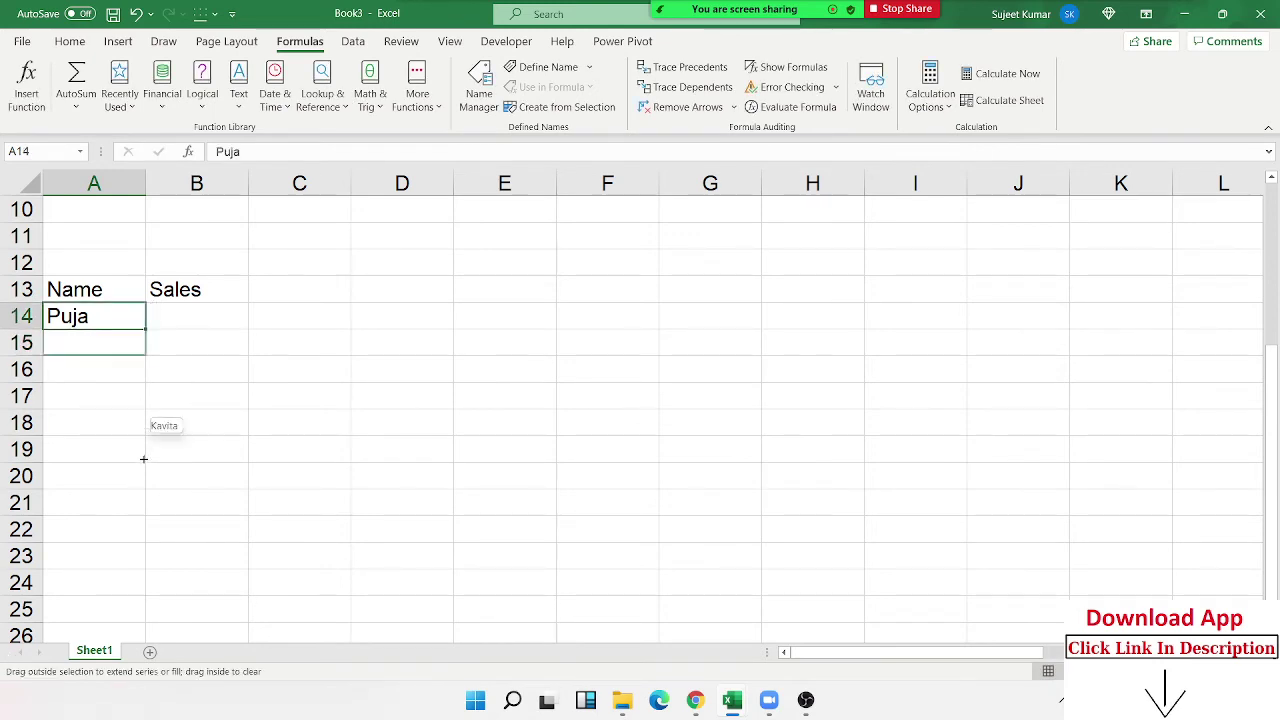
# Enter 'Sals' in B14 under the Sales header
pyautogui.hotkey('ctrl', 'Up')
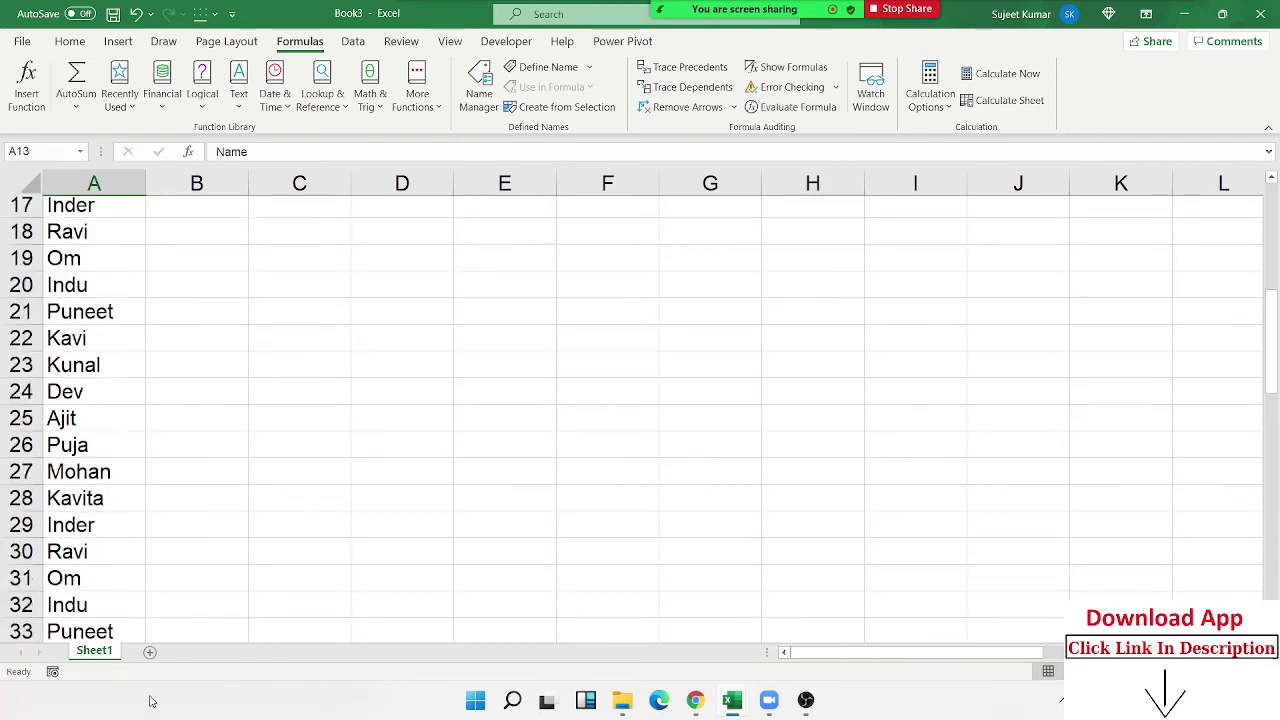
pyautogui.press('Right')
pyautogui.press('Right')
pyautogui.press('Down')
pyautogui.press('Left')
pyautogui.write('S')
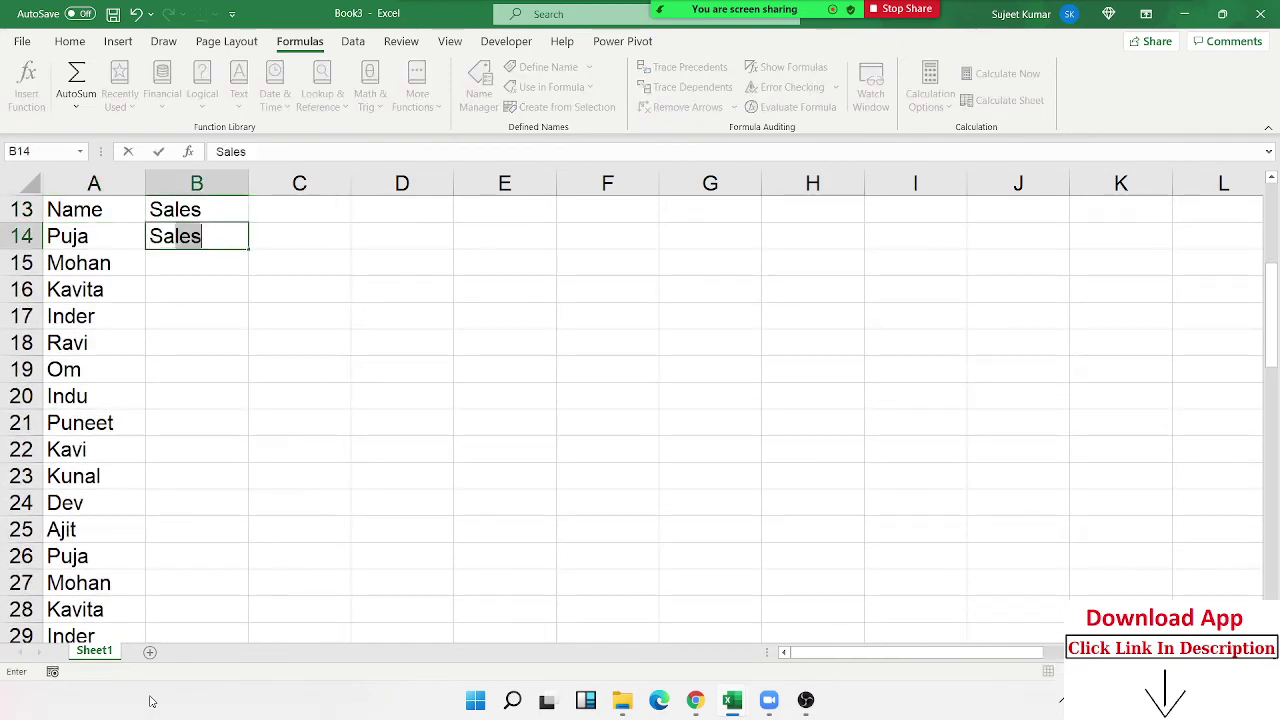
pyautogui.write('als')
pyautogui.press('Return')
pyautogui.press('Up')
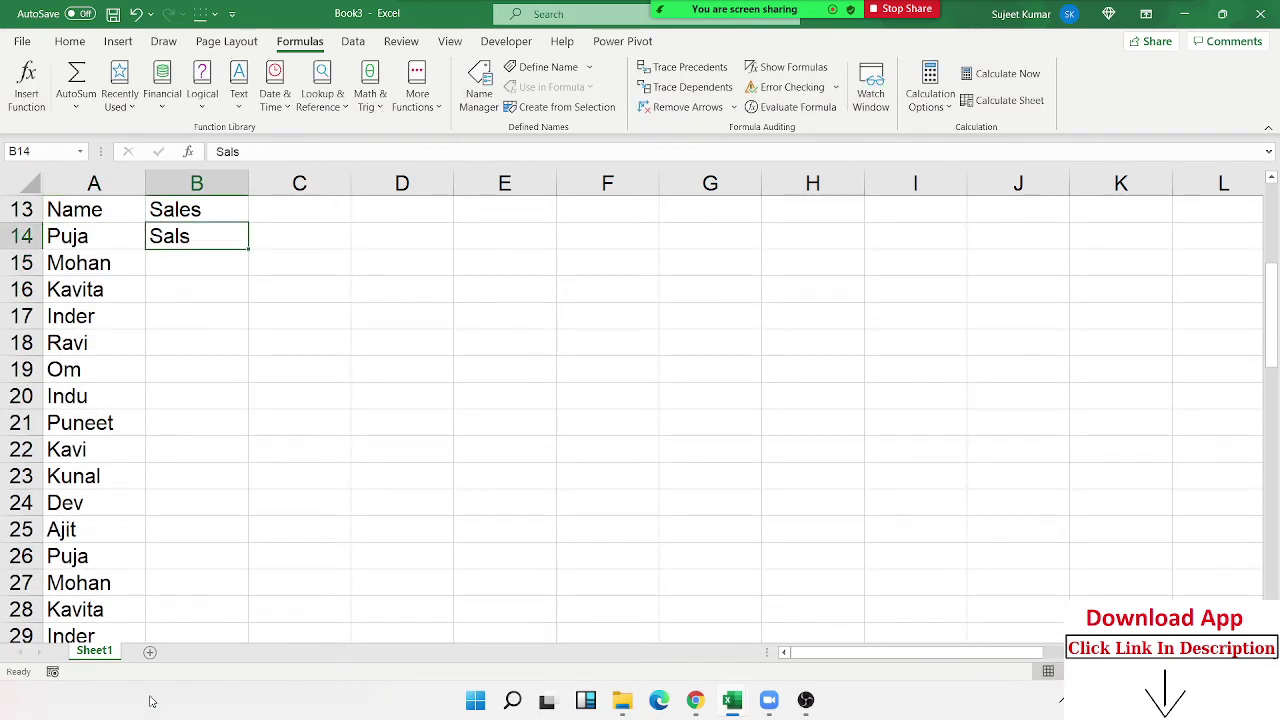
# Replace B14's entry with the formula =RANDBETWEEN(10,90)
pyautogui.write('=rea')
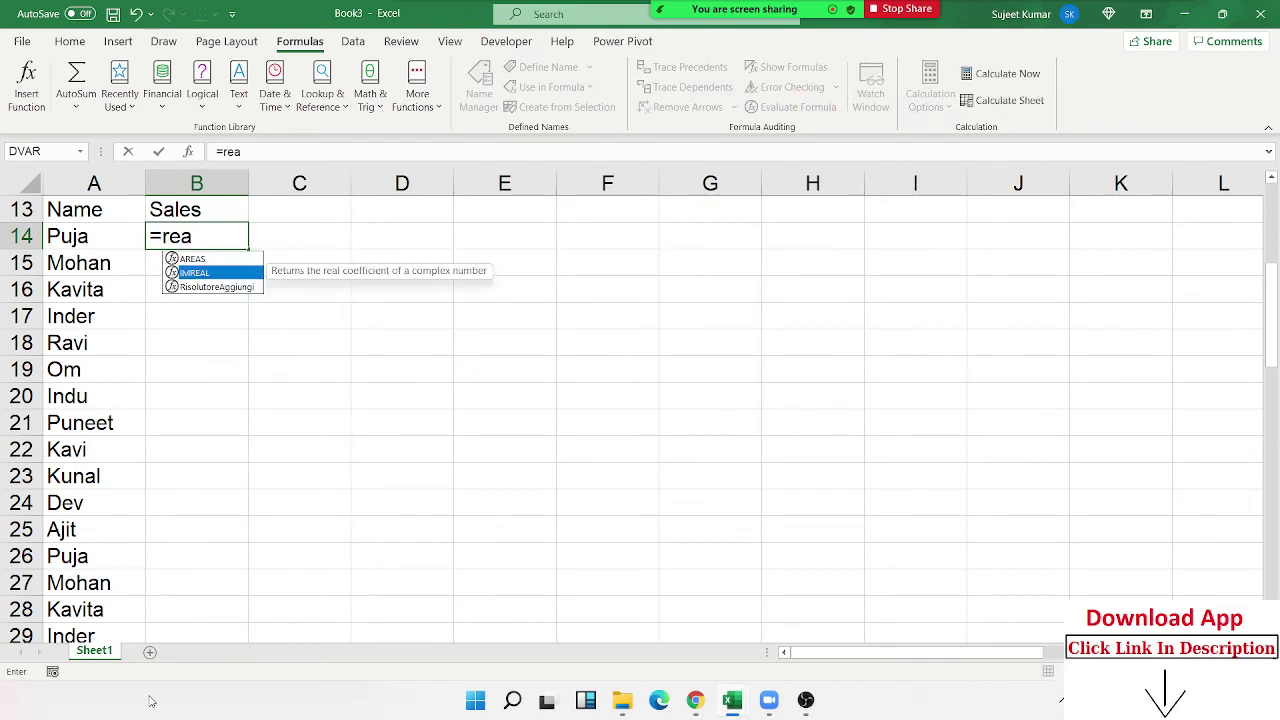
pyautogui.press('BackSpace')
pyautogui.press('BackSpace')
pyautogui.press('BackSpace')
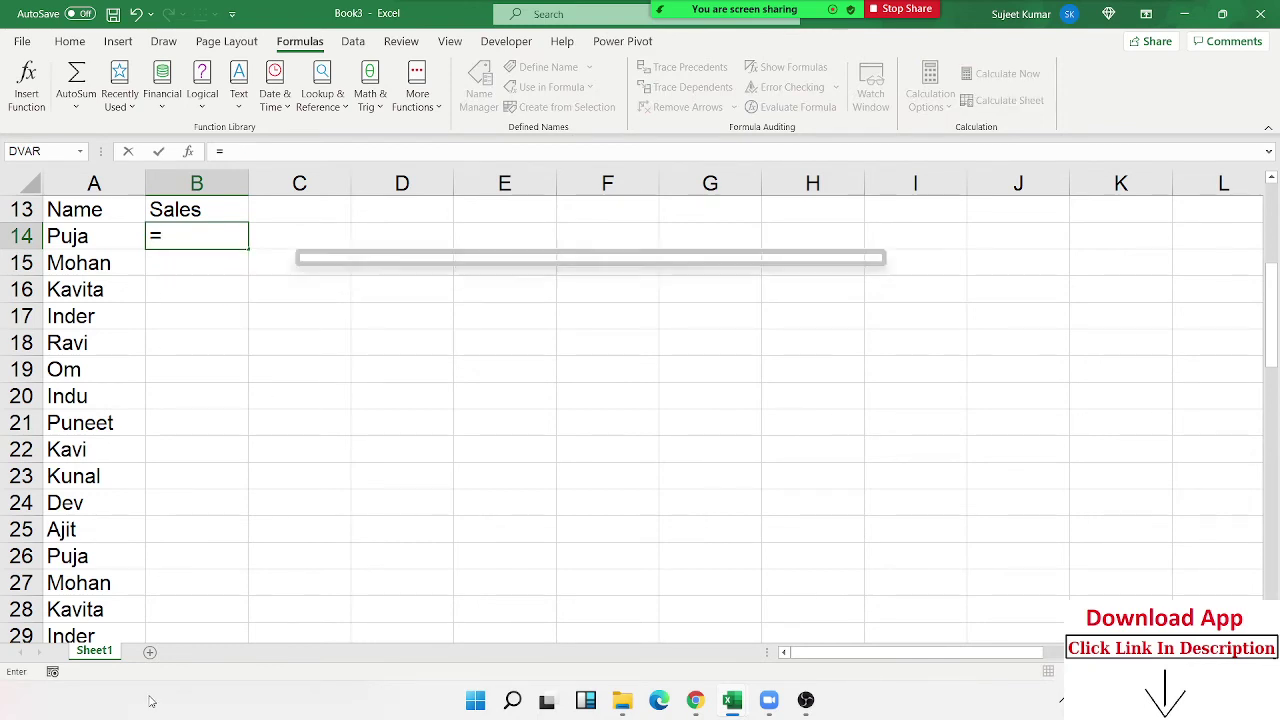
pyautogui.write('sa')
pyautogui.press('BackSpace')
pyautogui.write('a')
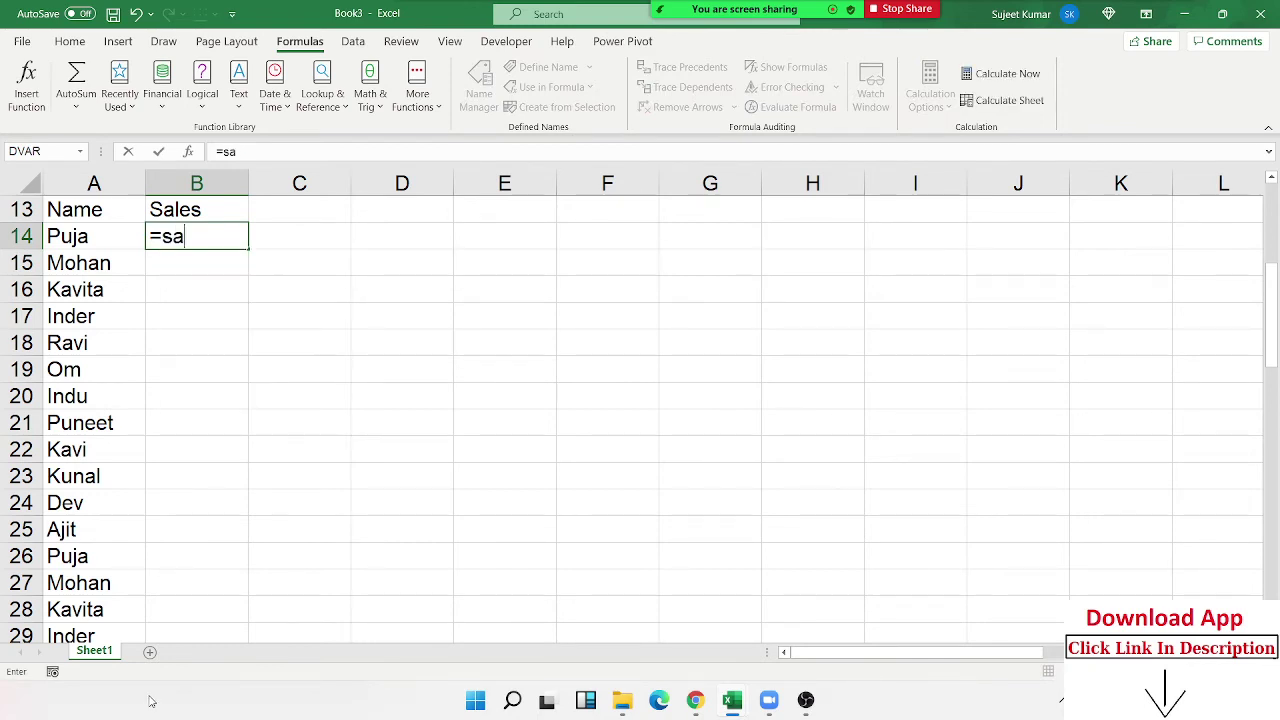
pyautogui.press('BackSpace')
pyautogui.press('BackSpace')
pyautogui.press('BackSpace')
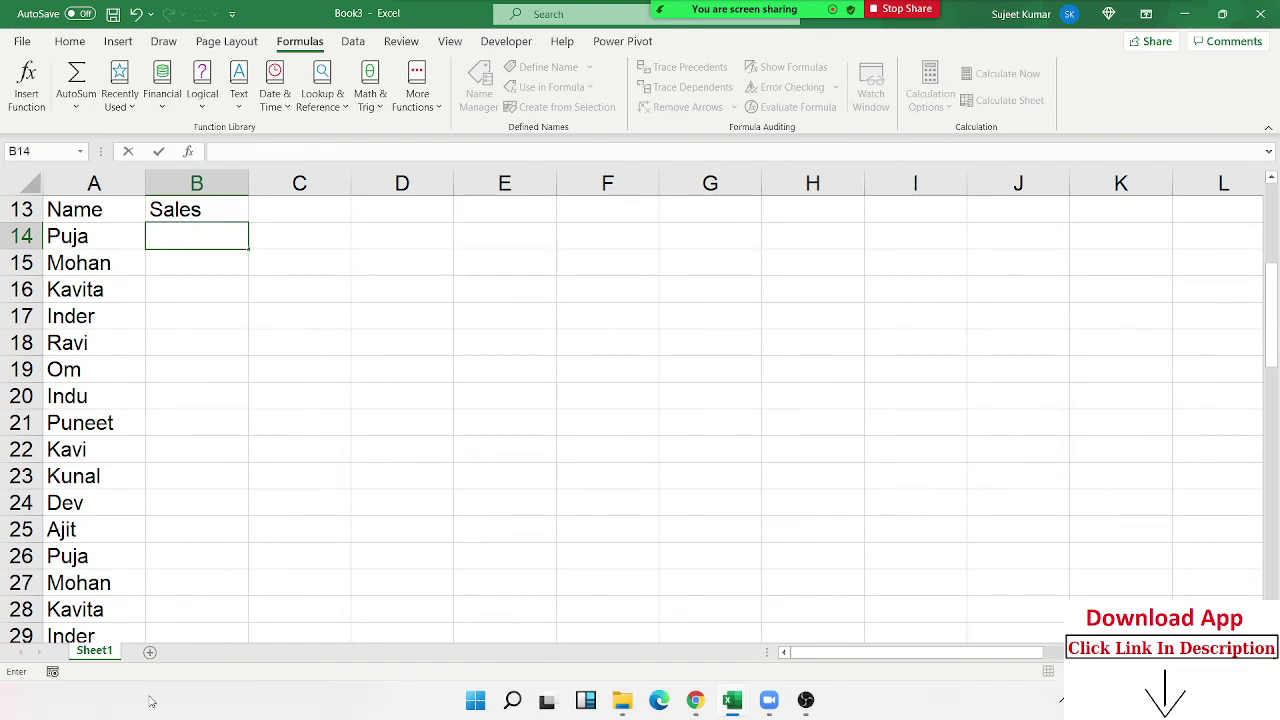
pyautogui.write('=sal')
pyautogui.press('BackSpace')
pyautogui.press('BackSpace')
pyautogui.press('BackSpace')
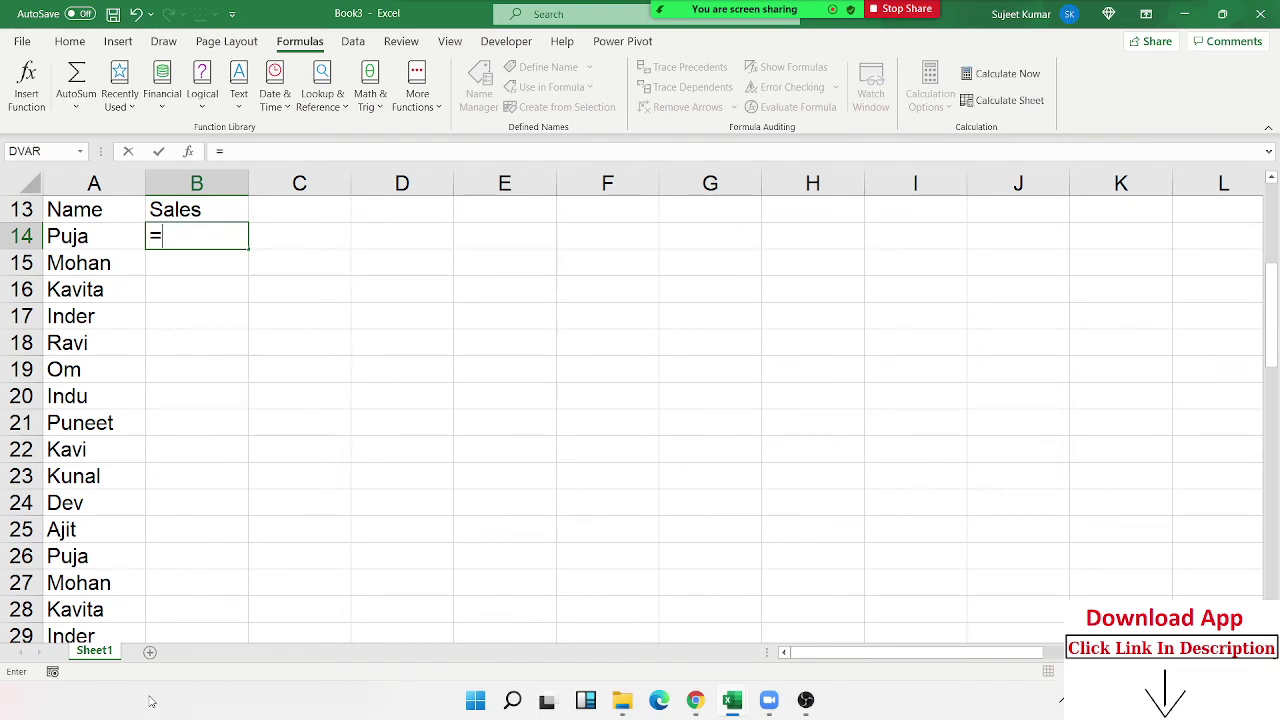
pyautogui.write('ra')
pyautogui.press('Down')
pyautogui.press('Down')
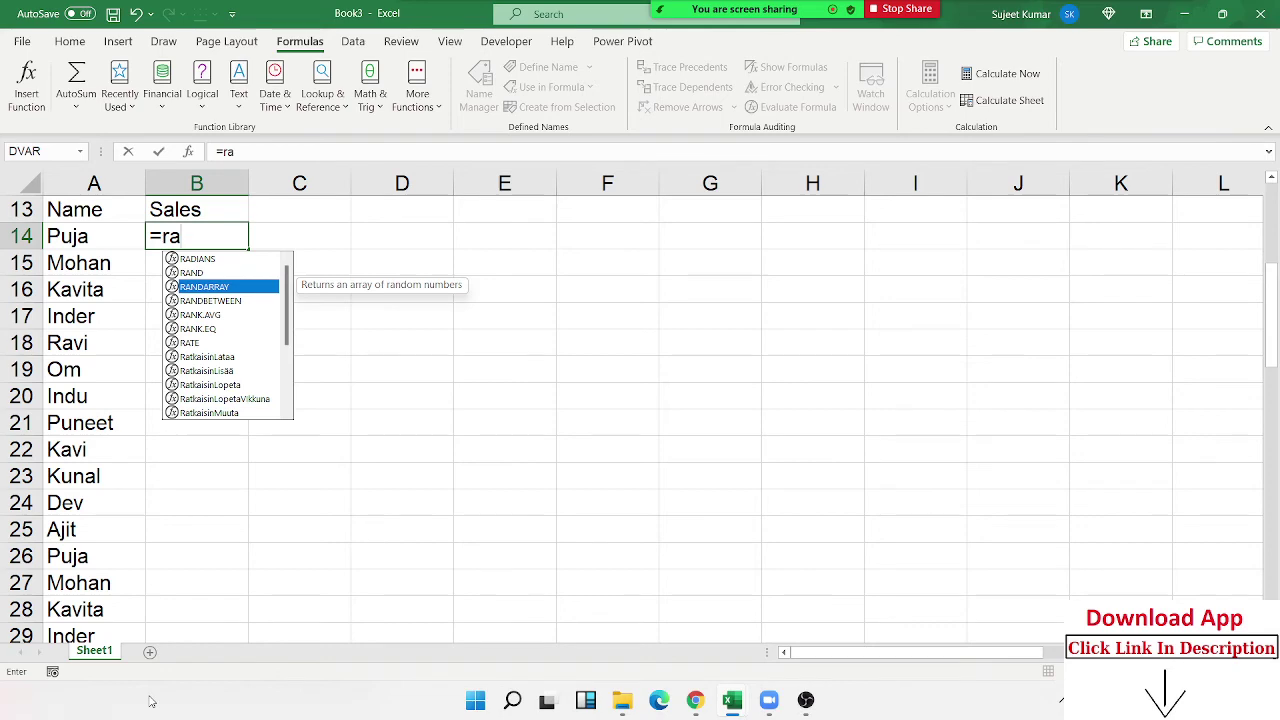
pyautogui.press('Down')
pyautogui.press('Tab')
pyautogui.write('10,9')
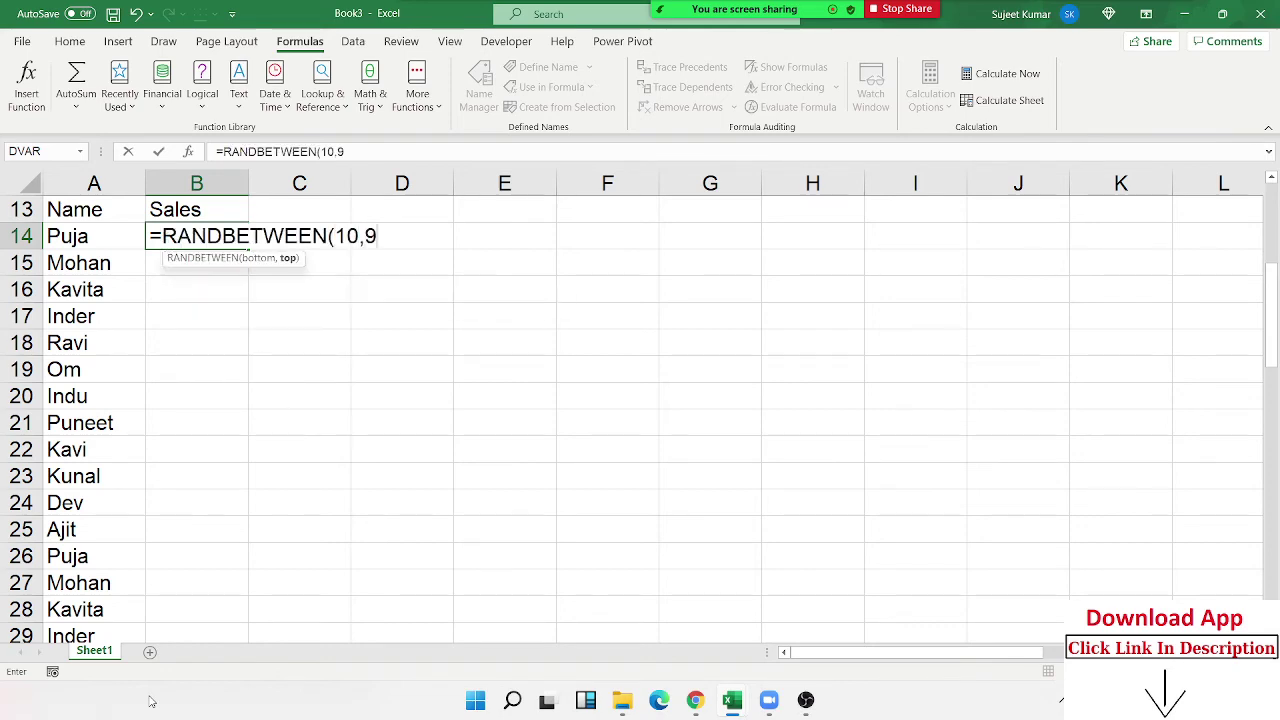
pyautogui.write('0')
pyautogui.press('Return')
# Fill the RANDBETWEEN formula down through B14:B68
pyautogui.press('Left')
pyautogui.hotkey('ctrl', 'Down')
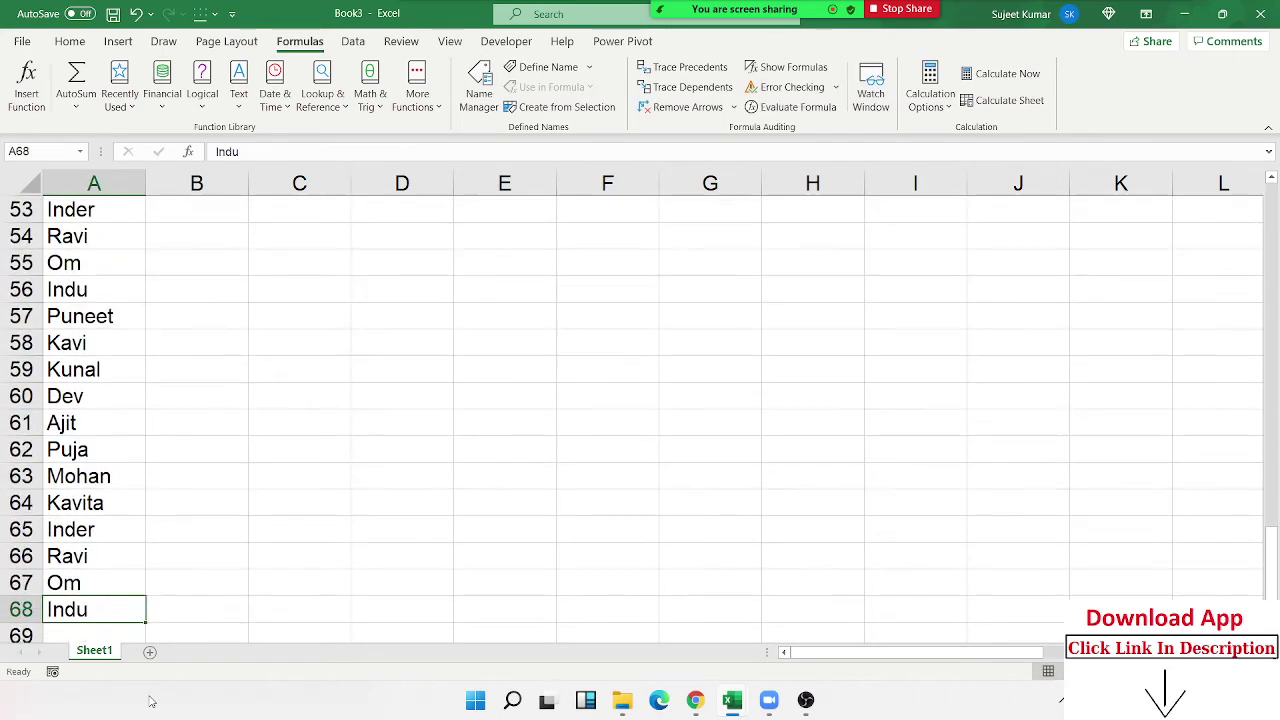
pyautogui.press('Right')
pyautogui.hotkey('ctrl', 'shift', 'Up')
pyautogui.hotkey('ctrl', 'd')
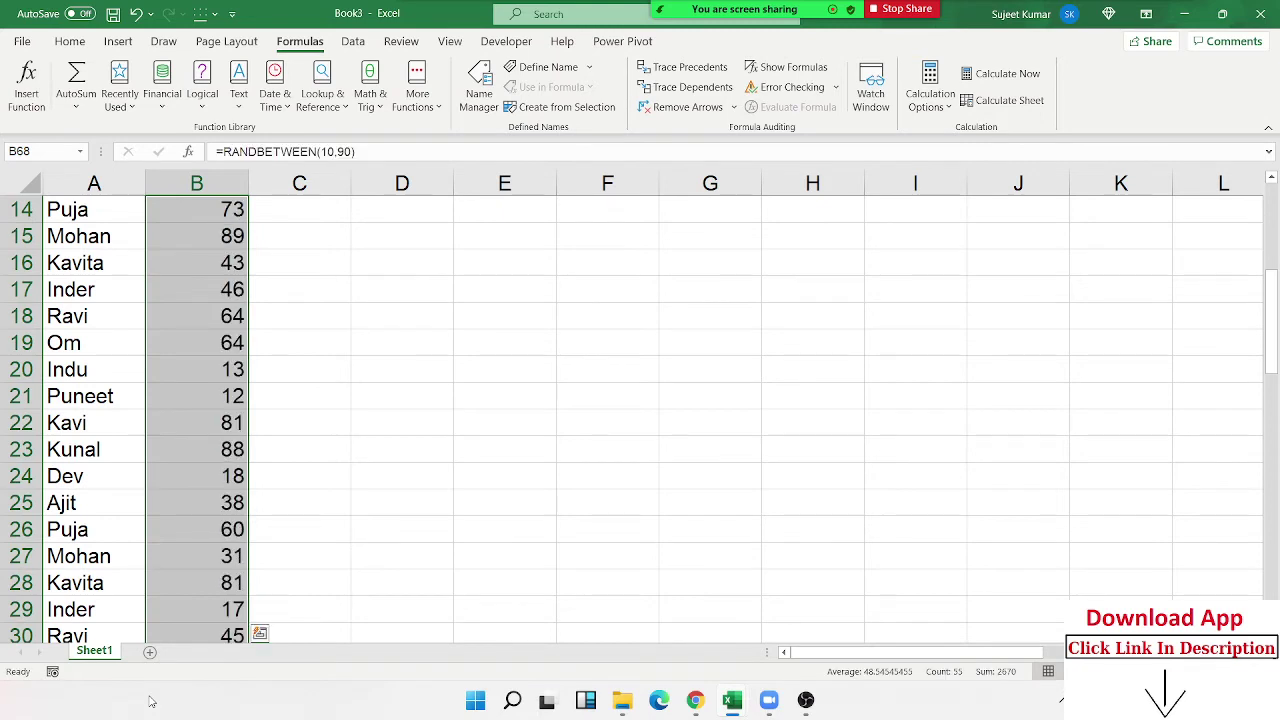
# Copy B14:B68 and paste it back as fixed values
pyautogui.hotkey('ctrl', 'c')
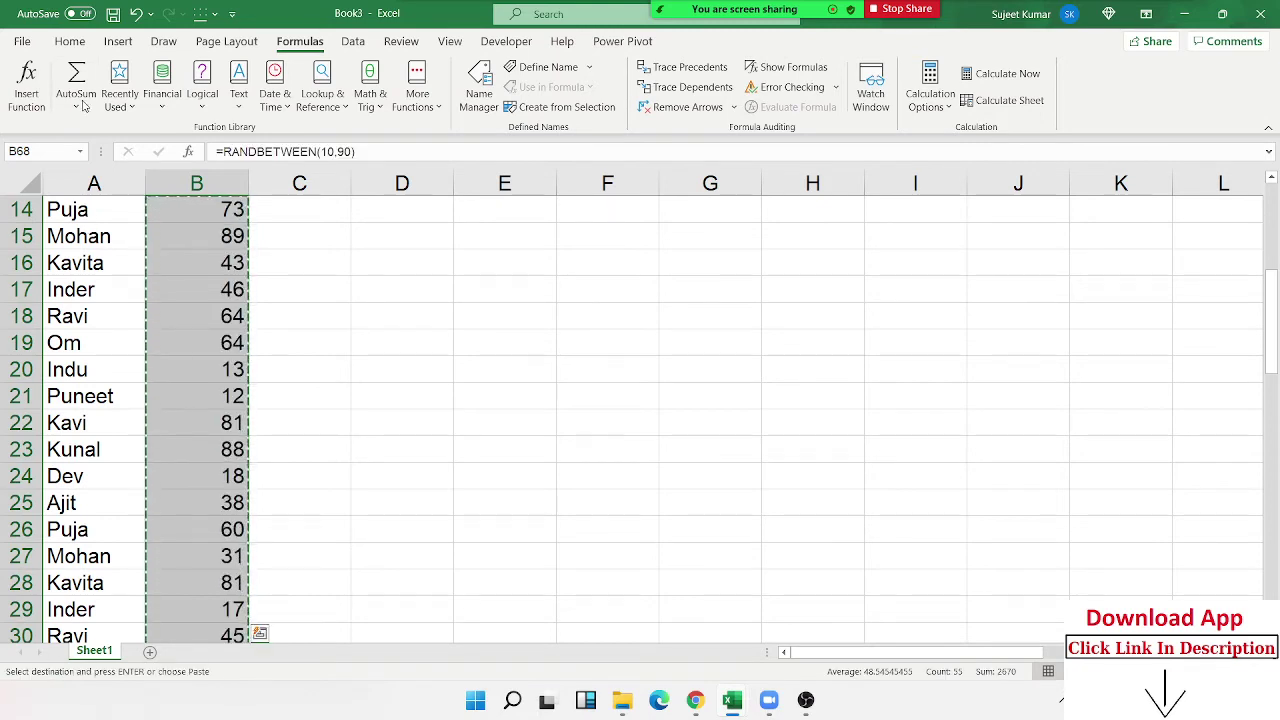
pyautogui.click(70, 42)
pyautogui.click(24, 100)
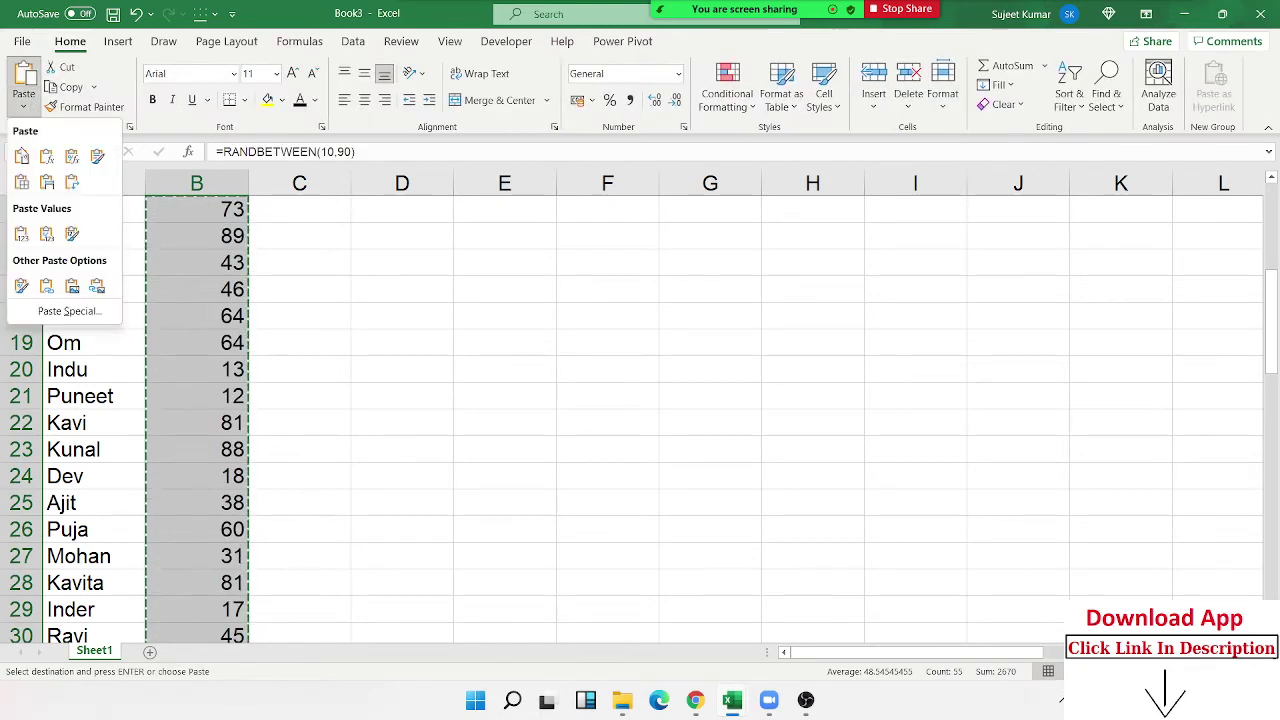
pyautogui.click(20, 232)
pyautogui.scroll(-15, 214, 274)
# Enter a first MAX formula in D15 pointing at the Sales column
pyautogui.press('Escape')
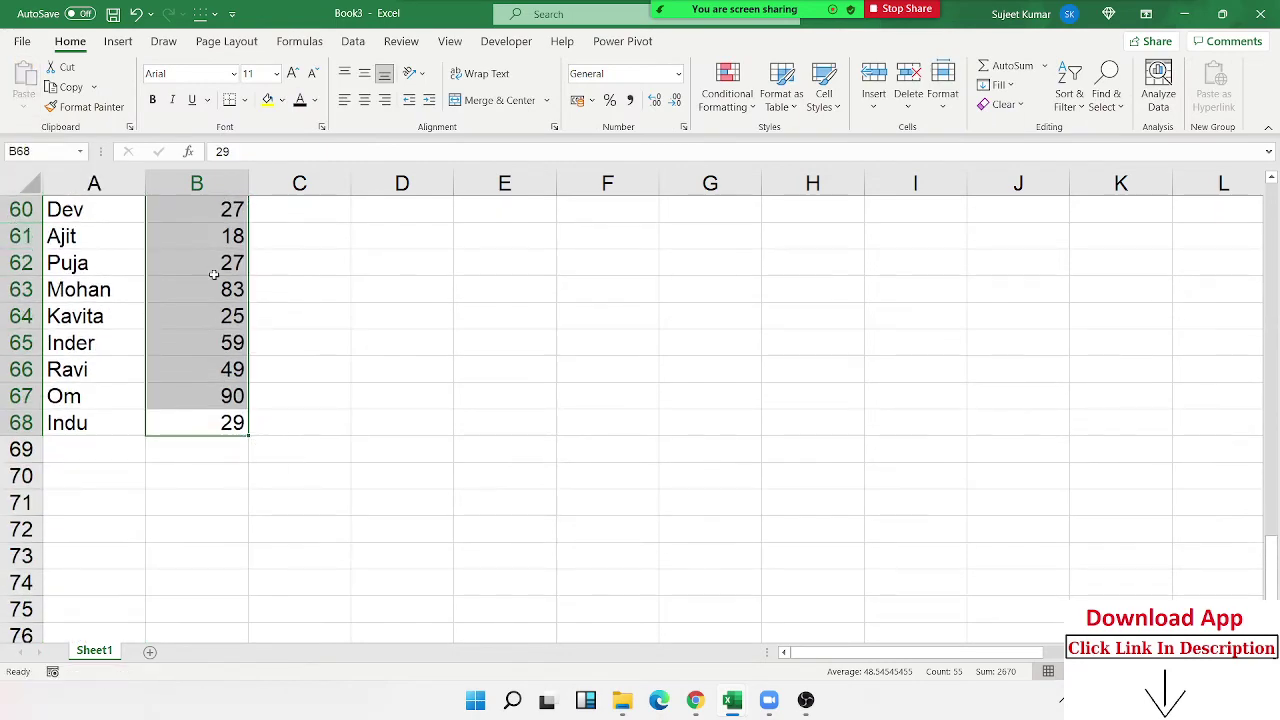
pyautogui.hotkey('ctrl', 'Up')
pyautogui.hotkey('ctrl', 'Up')
pyautogui.hotkey('ctrl', 'Up')
pyautogui.press('Right')
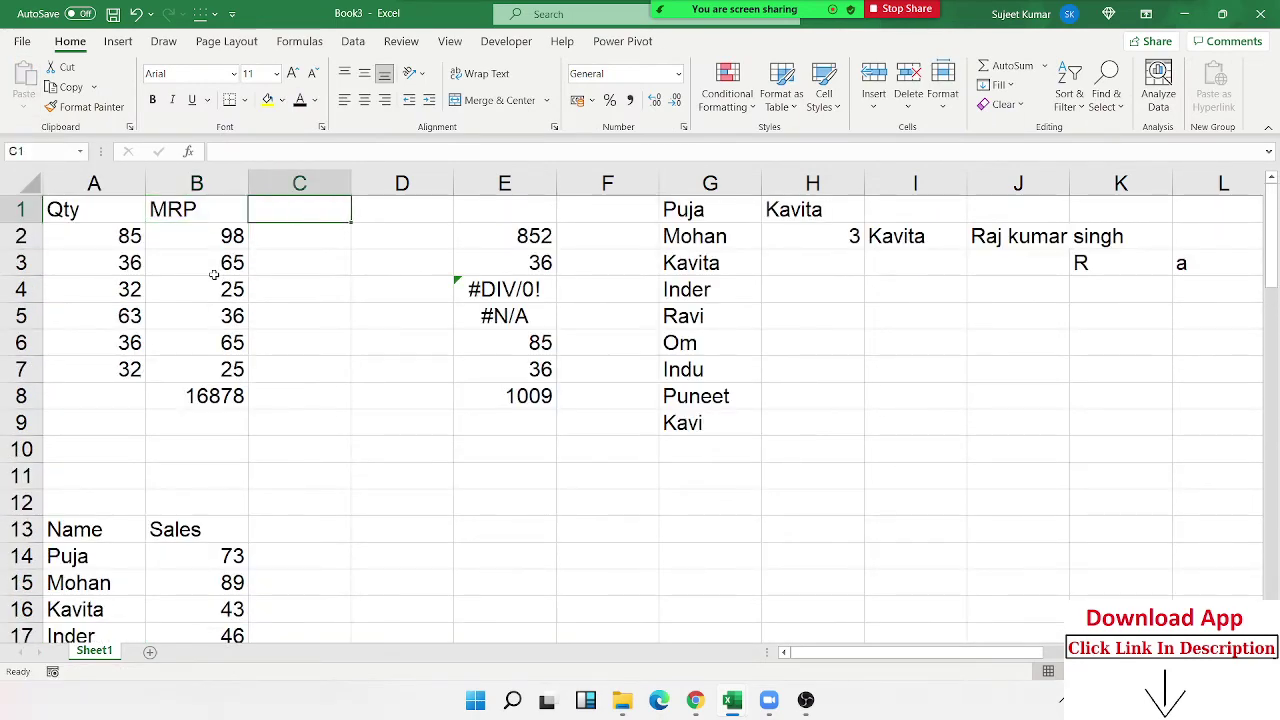
pyautogui.scroll(-4, 222, 294)
pyautogui.click(322, 254)
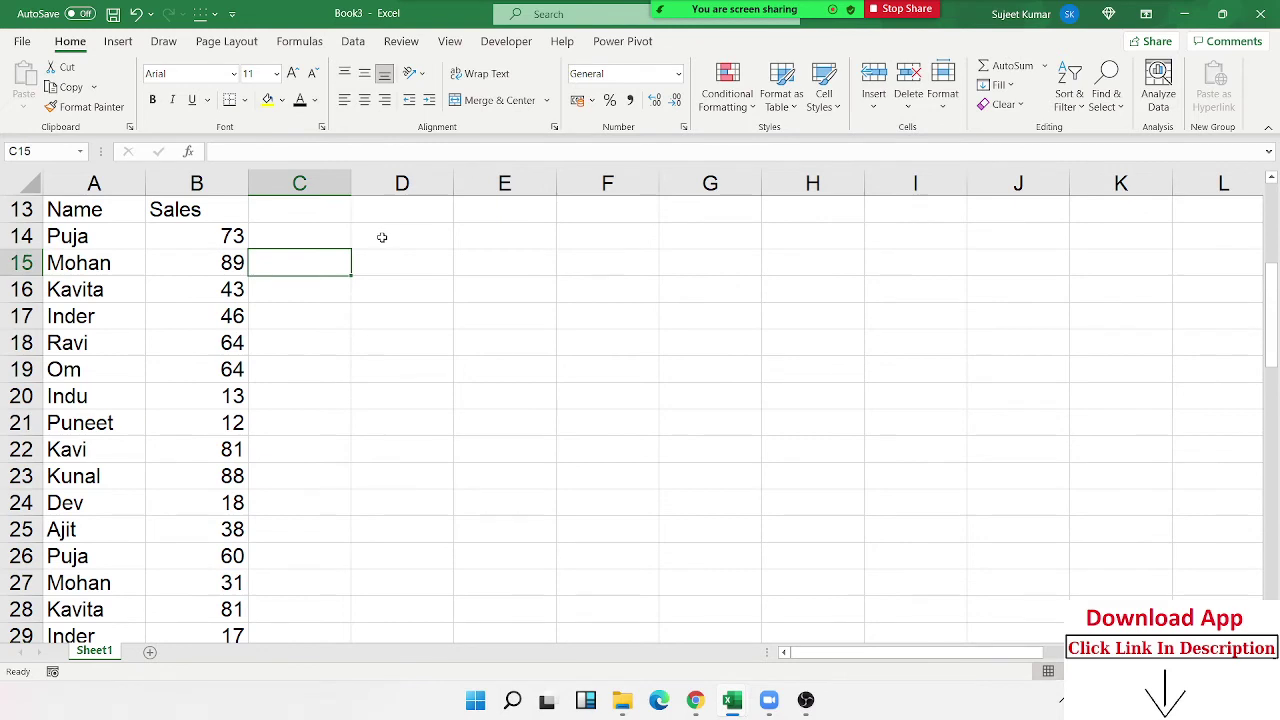
pyautogui.press('Right')
pyautogui.write('=ma')
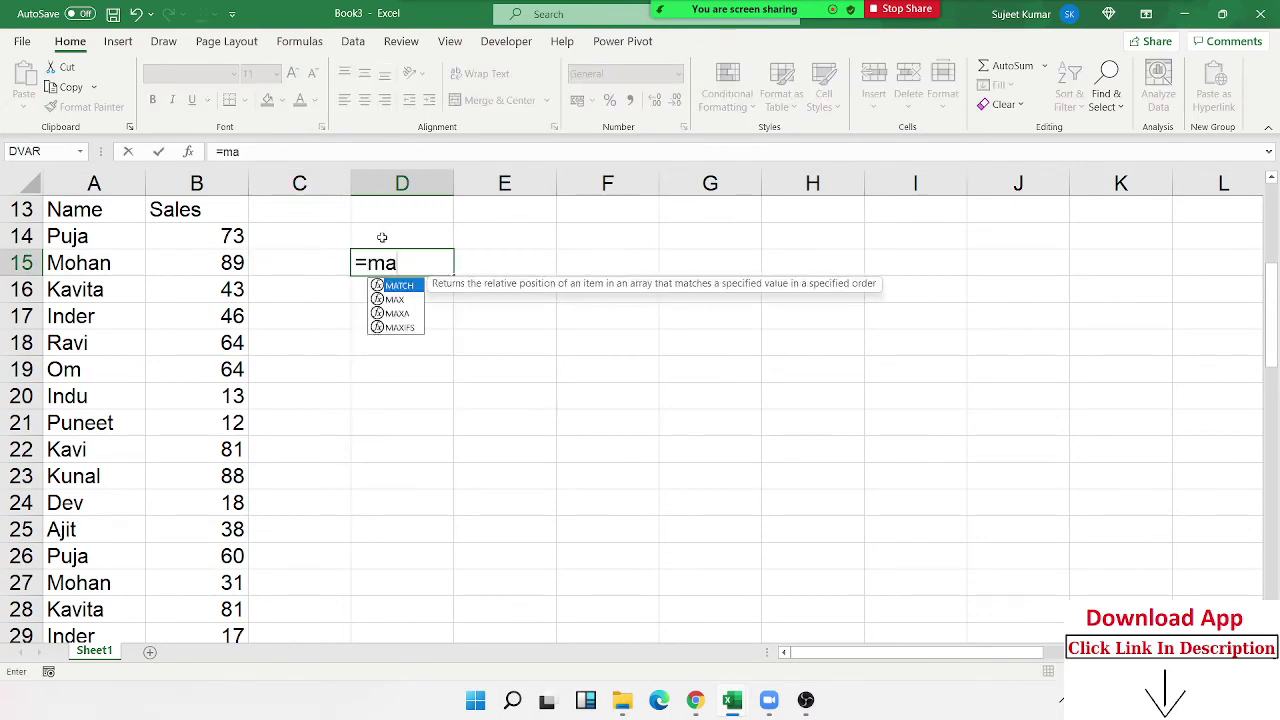
pyautogui.write('x')
pyautogui.press('Tab')
pyautogui.press('Left')
pyautogui.press('Left')
pyautogui.hotkey('ctrl', 'shift', 'Down')
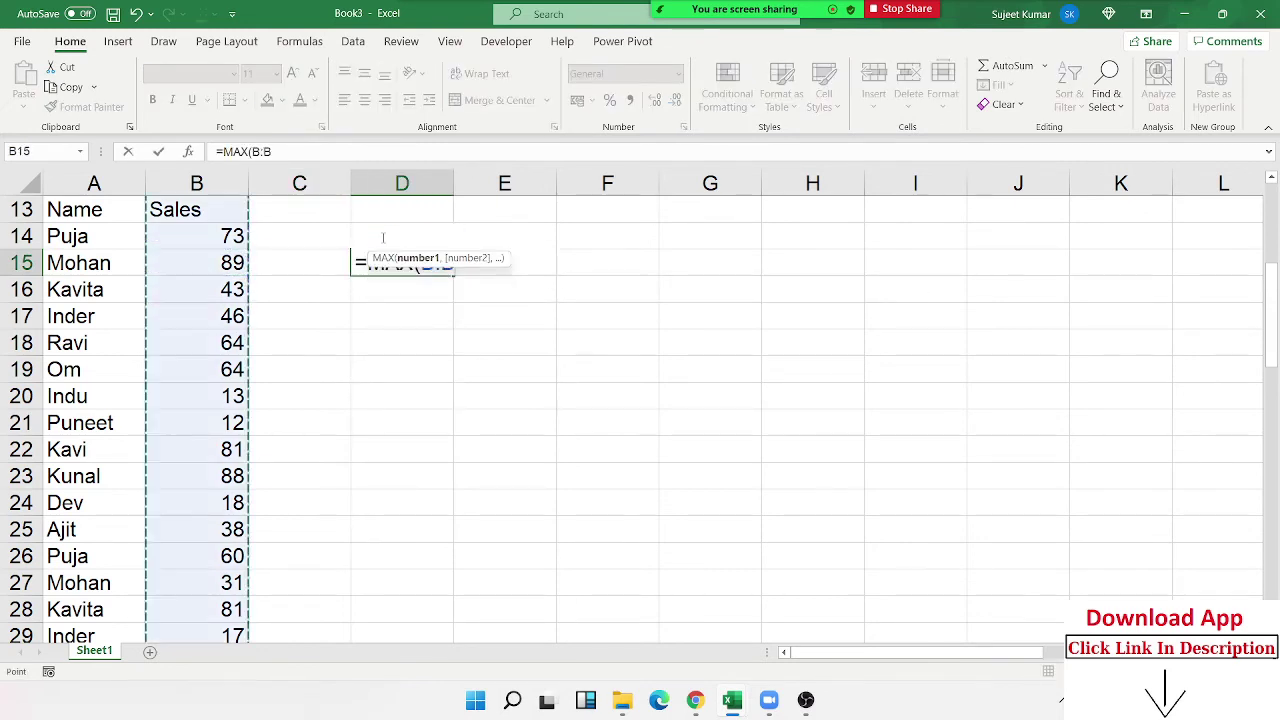
pyautogui.press('Return')
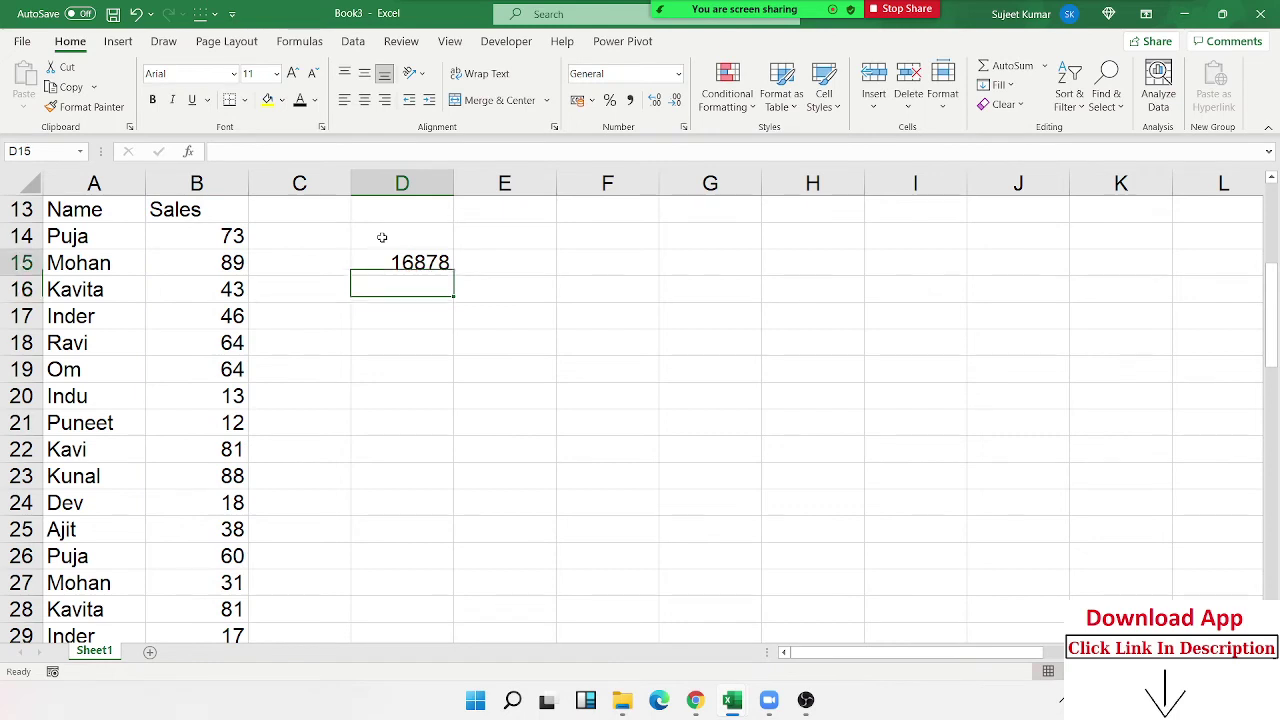
# Clear D15 and re-enter =MAX(B14:B68), showing the highest sale of 90
pyautogui.press('Up')
pyautogui.press('Delete')
pyautogui.write('=')
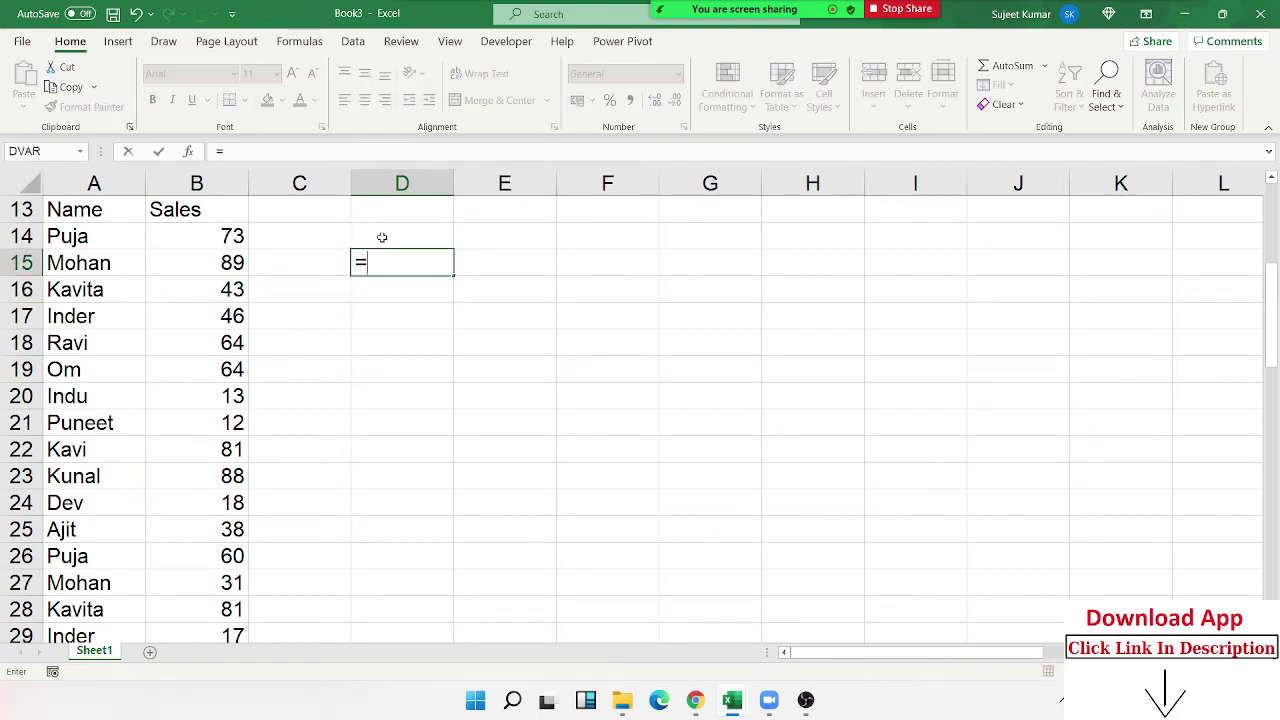
pyautogui.write('max')
pyautogui.press('Tab')
pyautogui.press('Left')
pyautogui.press('Left')
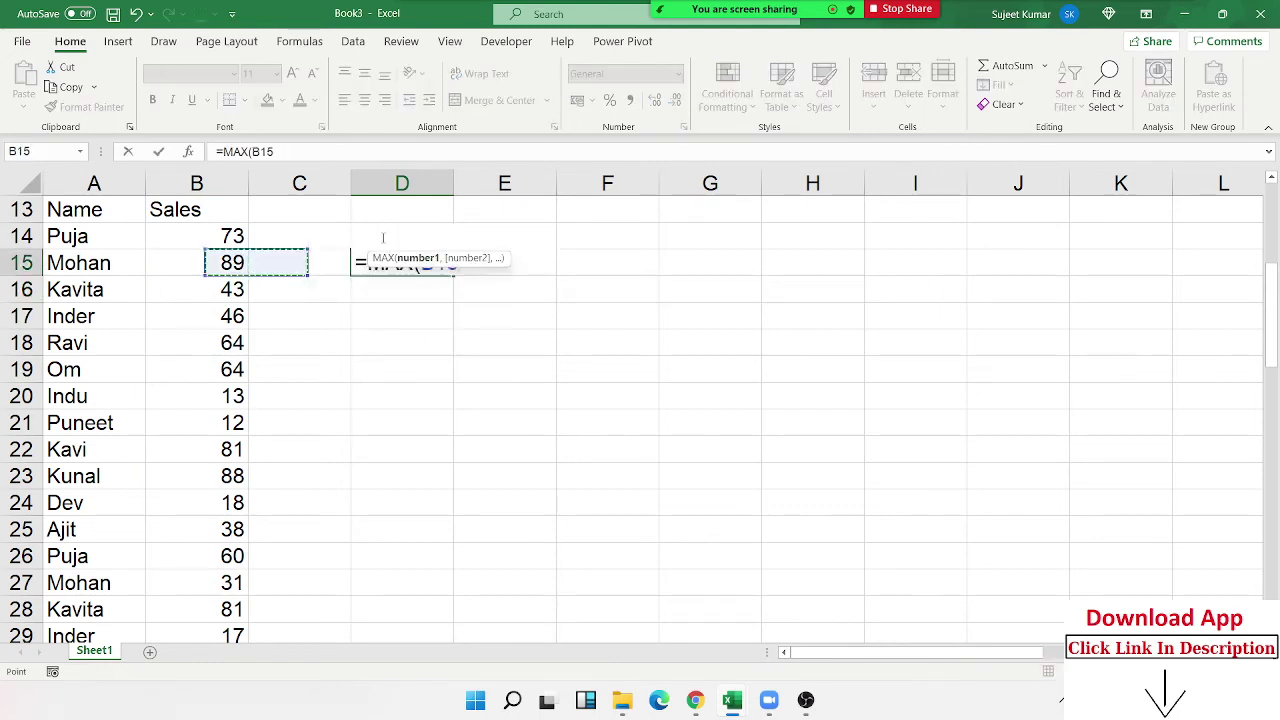
pyautogui.press('Up')
pyautogui.hotkey('ctrl', 'shift', 'Down')
pyautogui.press('Return')
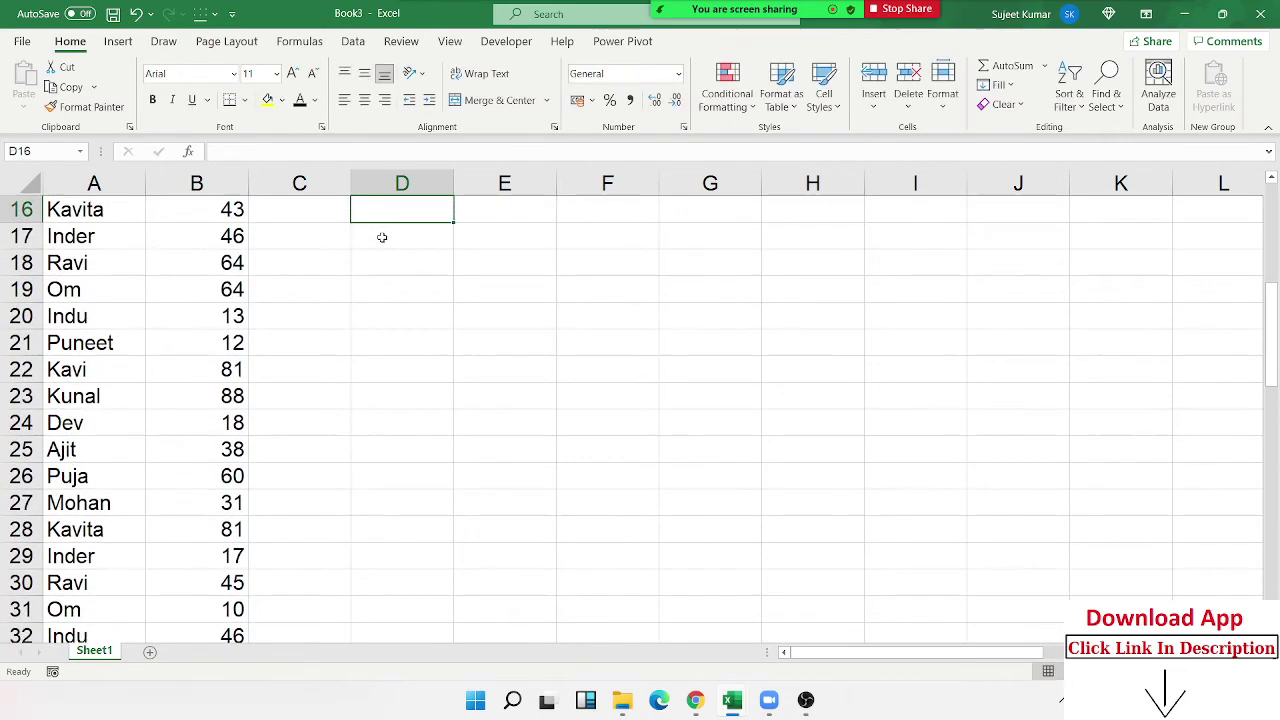
pyautogui.press('Up')
pyautogui.press('Up')
pyautogui.press('Down')
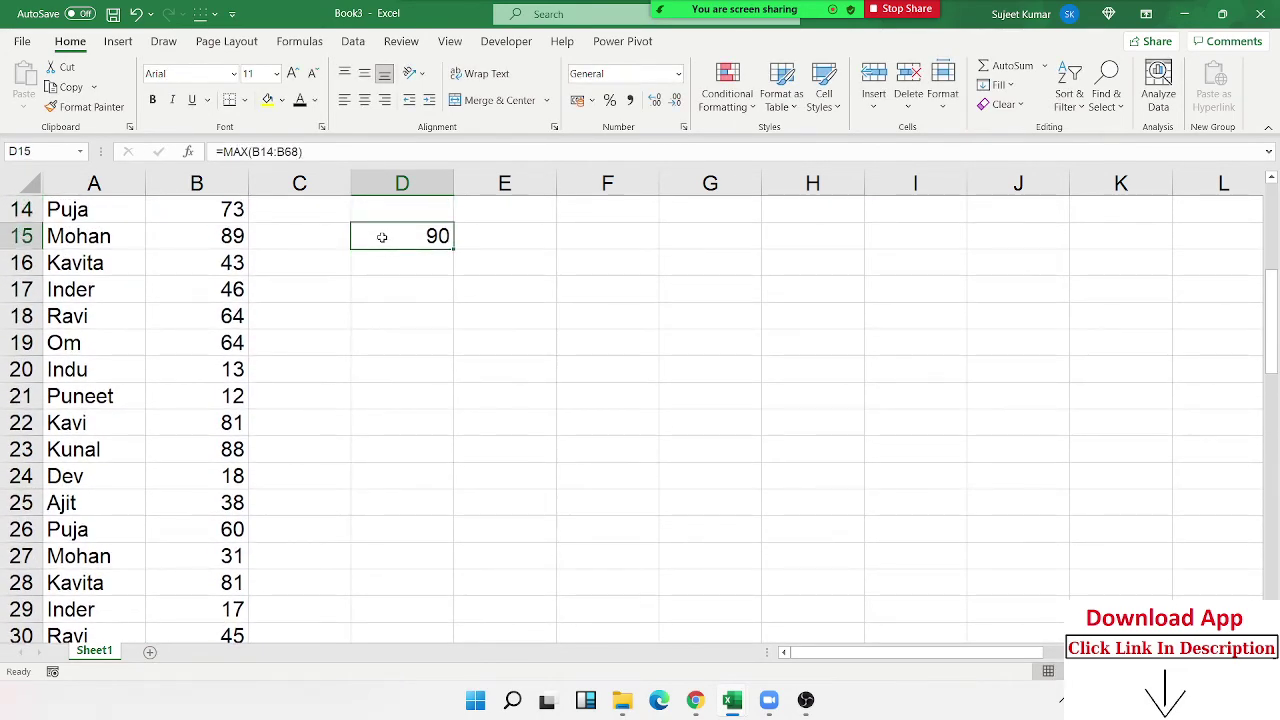
pyautogui.press('Down')
pyautogui.press('Down')
pyautogui.press('Down')
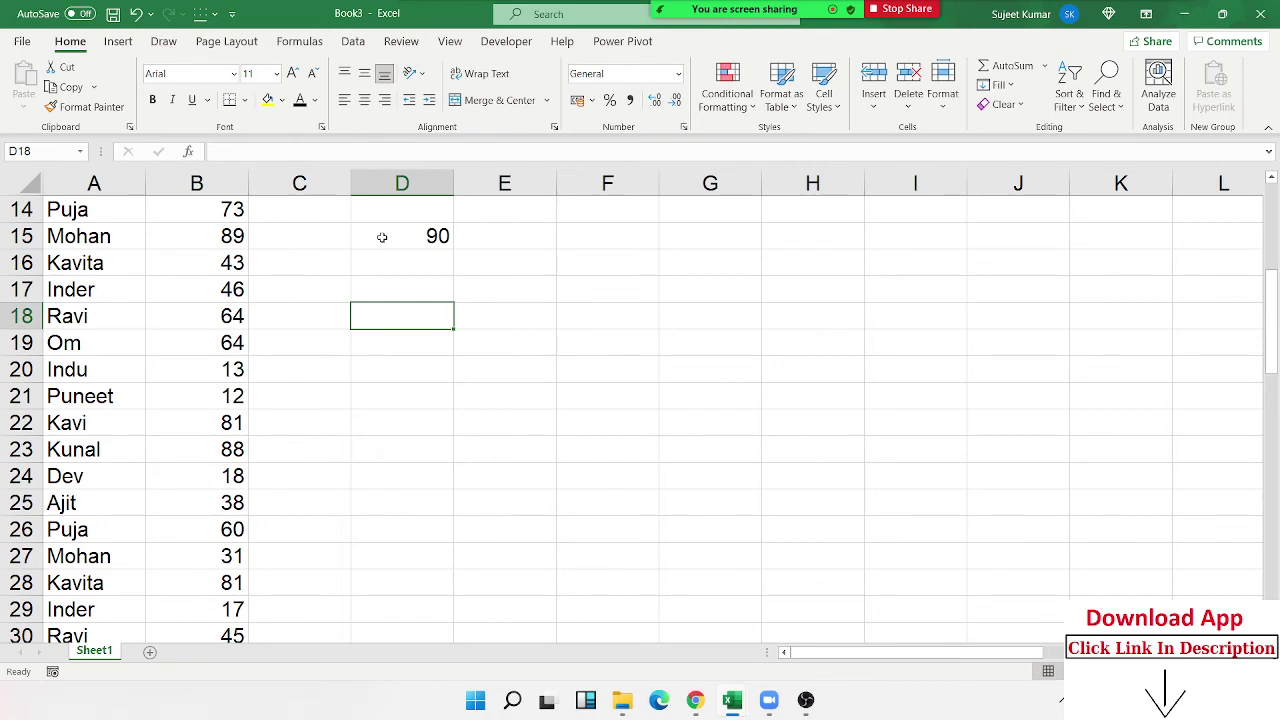
# Label D18 as Top, clearing a stray entry typed into E18
pyautogui.write('Top')
pyautogui.press('Tab')
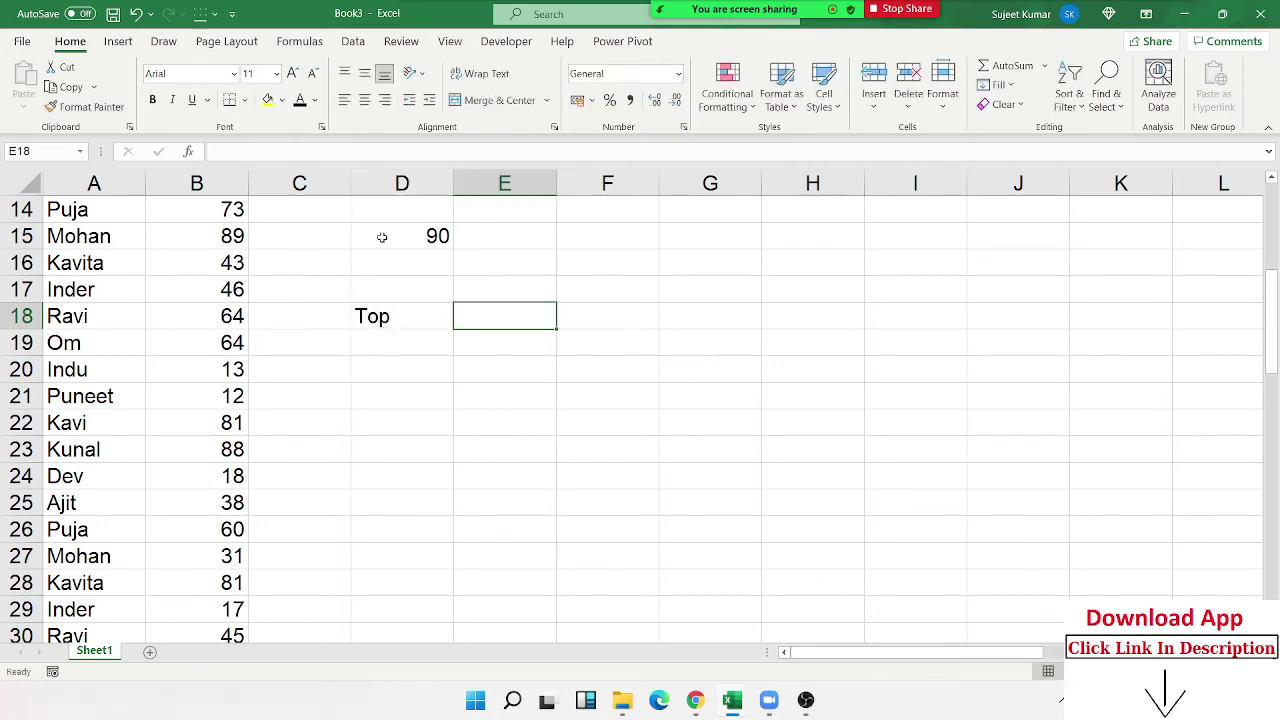
pyautogui.write('1')
pyautogui.press('Escape')
pyautogui.press('Down')
pyautogui.press('Left')
# Number the ranks 1 to 5 down D19:D23
pyautogui.write('1')
pyautogui.press('Return')
pyautogui.write('2')
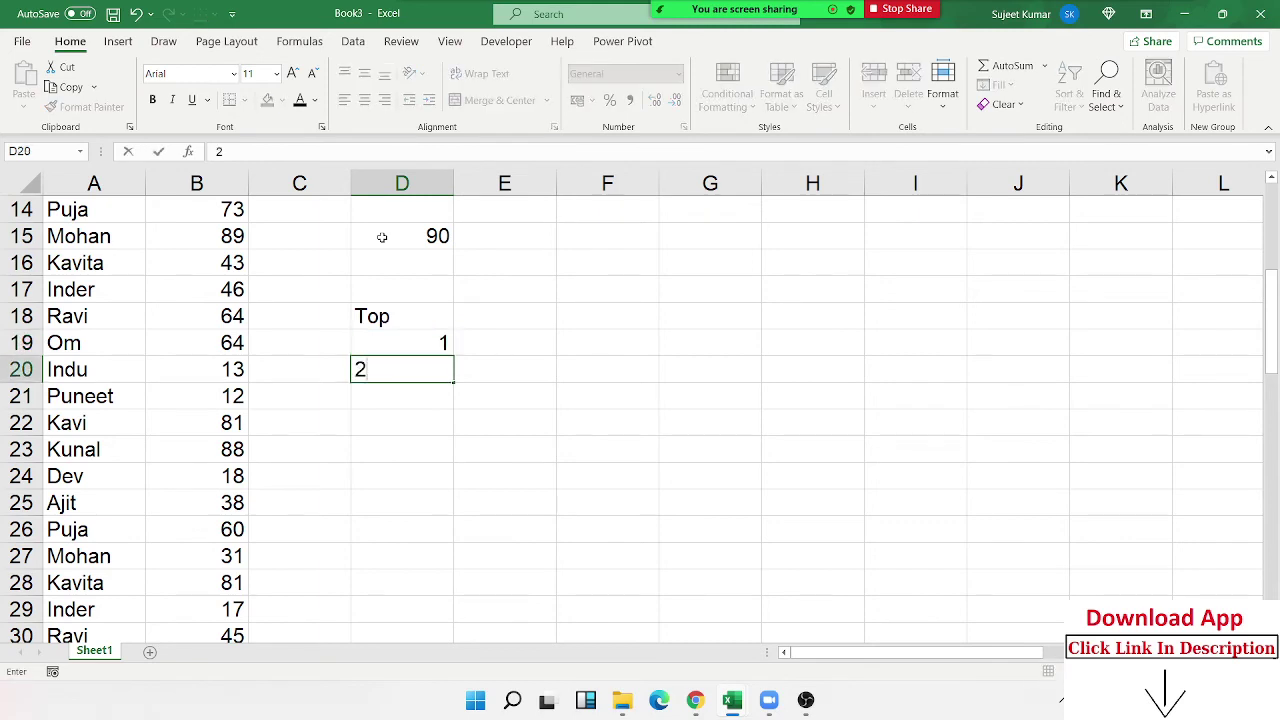
pyautogui.press('Return')
pyautogui.write('3 4')
pyautogui.press('Return')
pyautogui.write('5')
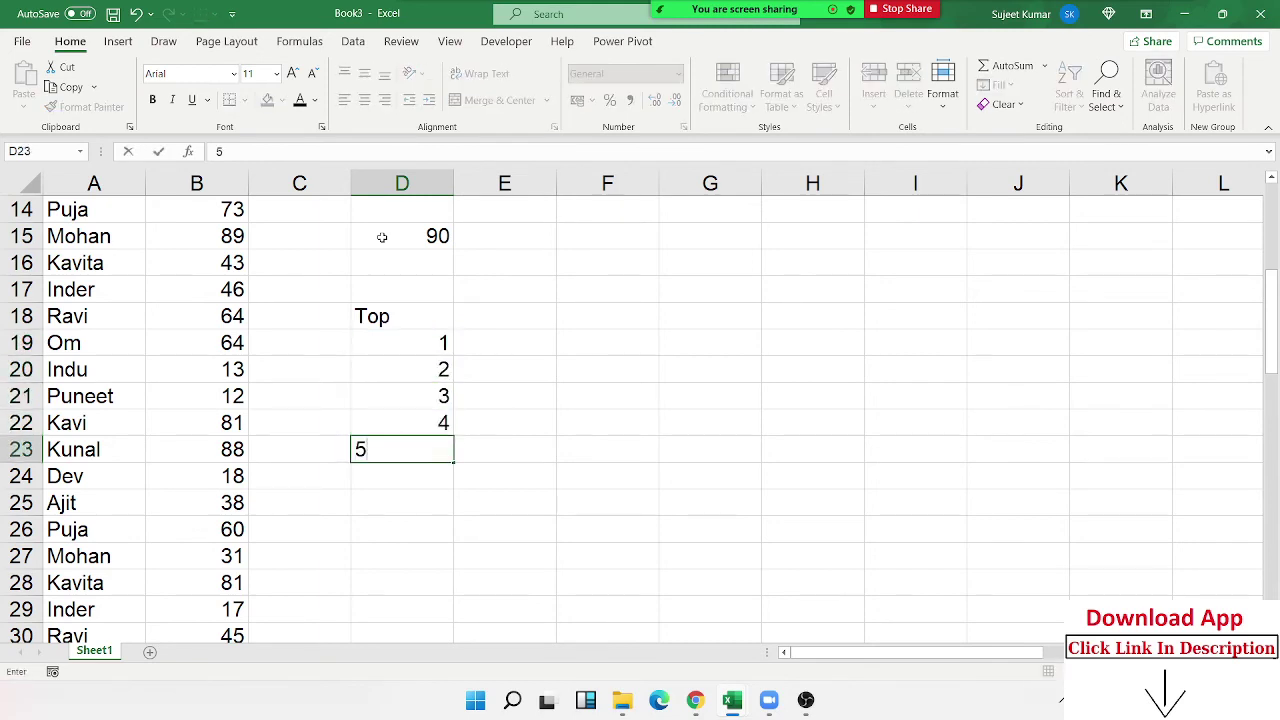
pyautogui.press('Return')
# Enter =LARGE(B14:B68,D19) in E19 so it returns 90
pyautogui.press('Up')
pyautogui.press('Up')
pyautogui.press('Up')
pyautogui.press('Up')
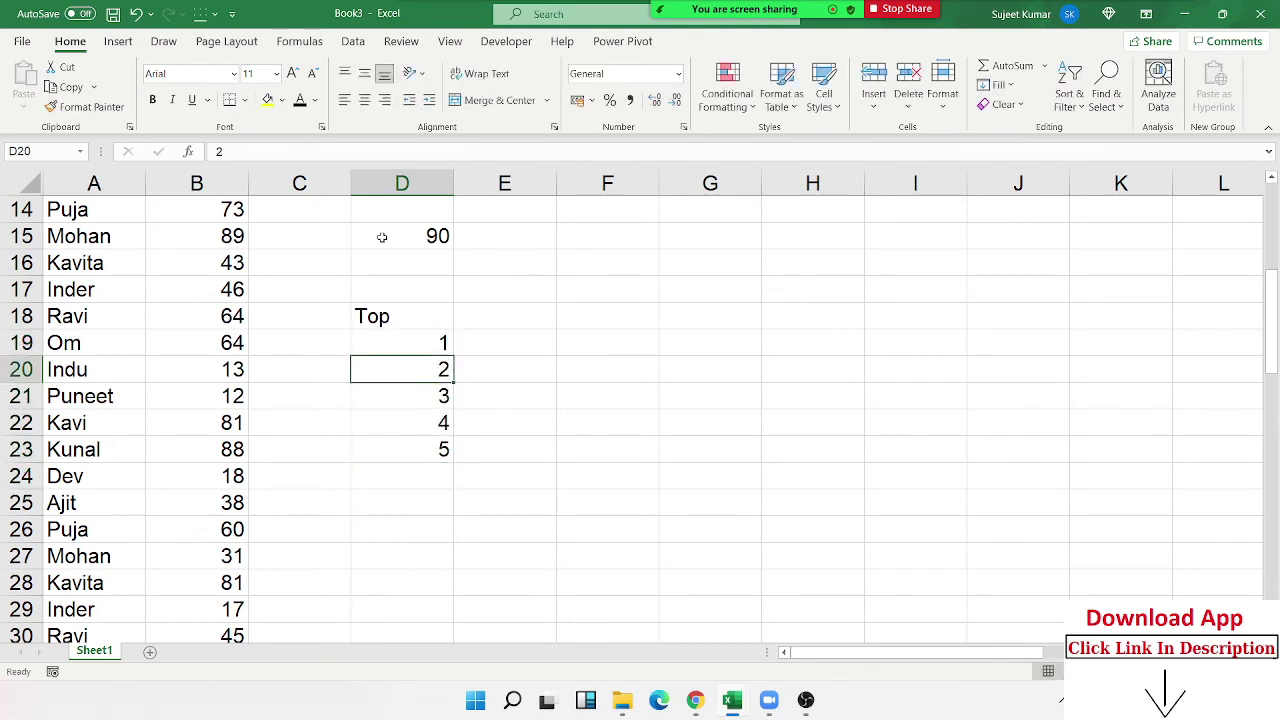
pyautogui.press('Up')
pyautogui.press('Right')
pyautogui.write('=l')
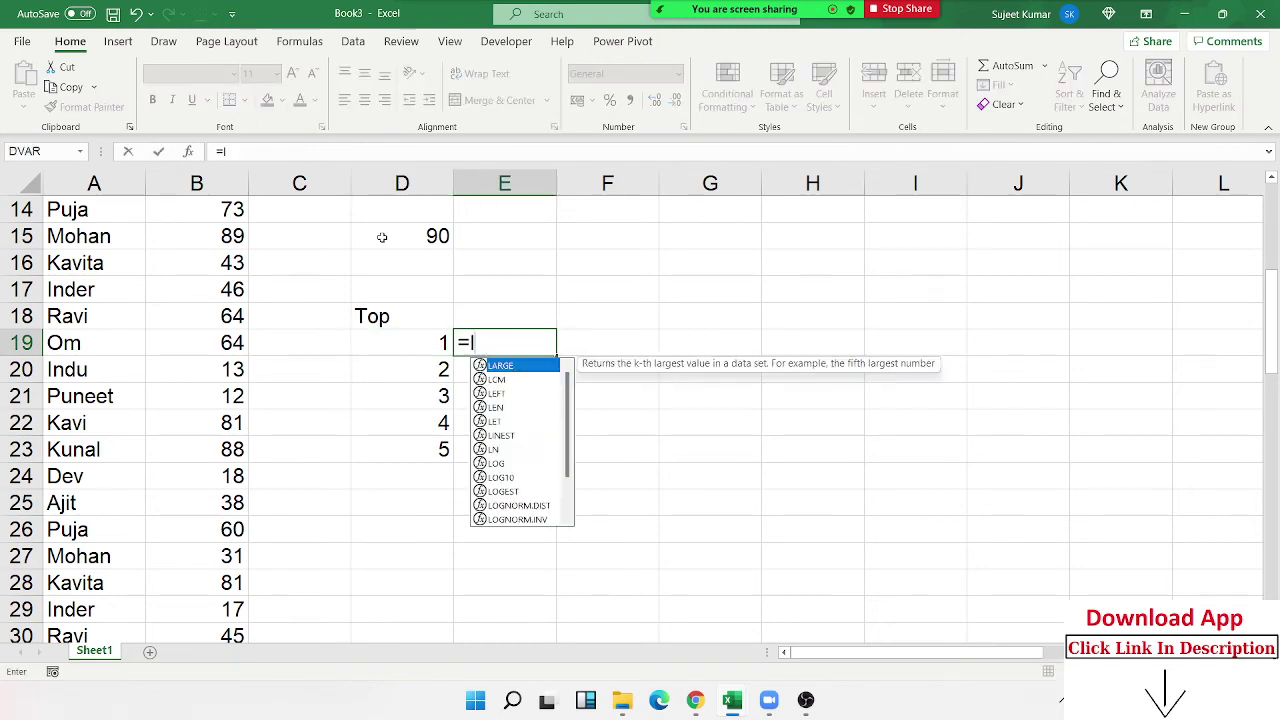
pyautogui.write('ar')
pyautogui.press('Tab')
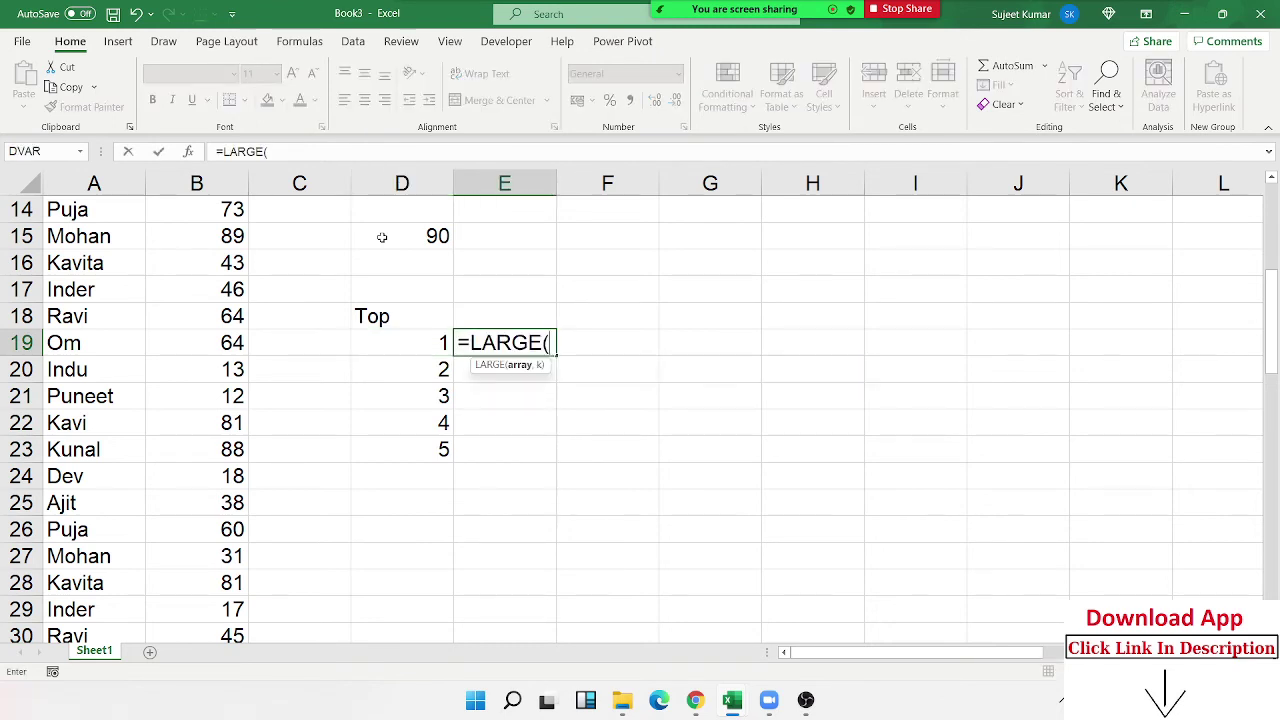
pyautogui.press('Left')
pyautogui.press('Left')
pyautogui.press('Left')
pyautogui.press('Up')
pyautogui.press('Up')
pyautogui.press('Up')
pyautogui.press('Up')
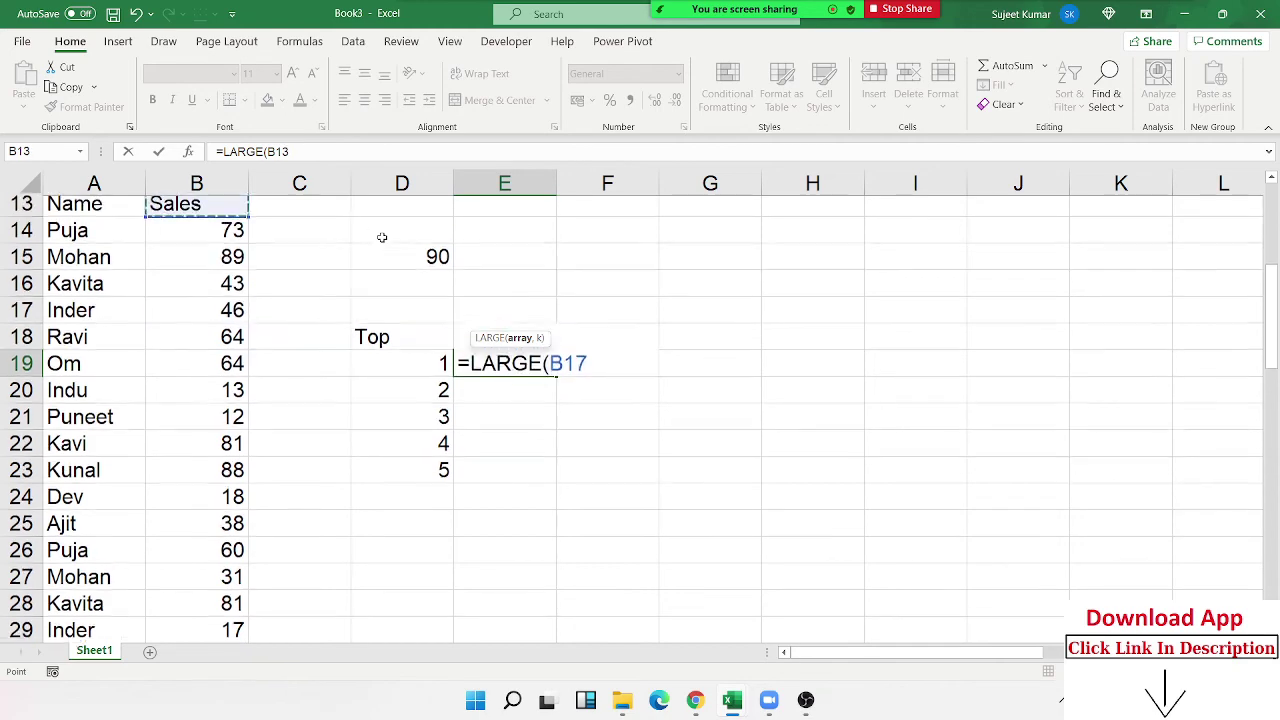
pyautogui.press('Down')
pyautogui.hotkey('ctrl', 'shift', 'Down')
pyautogui.write(',')
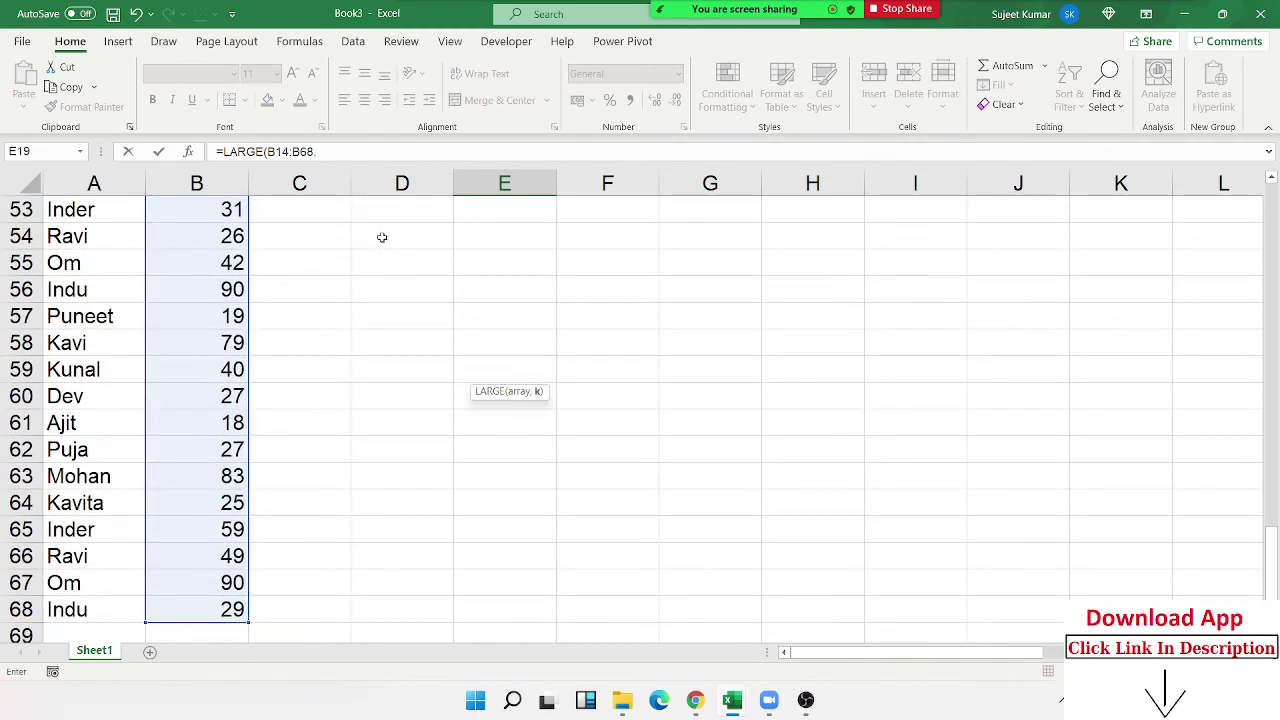
pyautogui.press('Left')
pyautogui.press('Left')
pyautogui.press('Right')
pyautogui.press('Return')
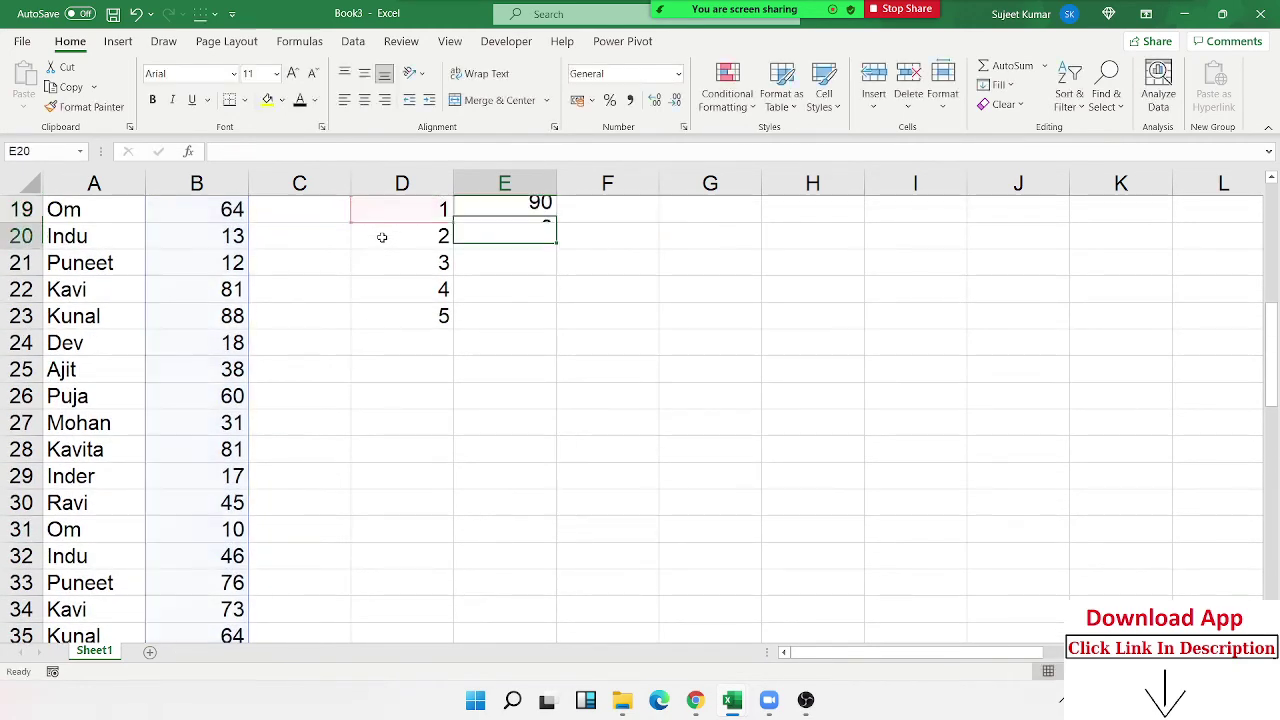
pyautogui.press('Up')
pyautogui.press('Up')
pyautogui.press('Up')
pyautogui.press('Up')
pyautogui.press('Up')
pyautogui.press('Down')
pyautogui.press('Down')
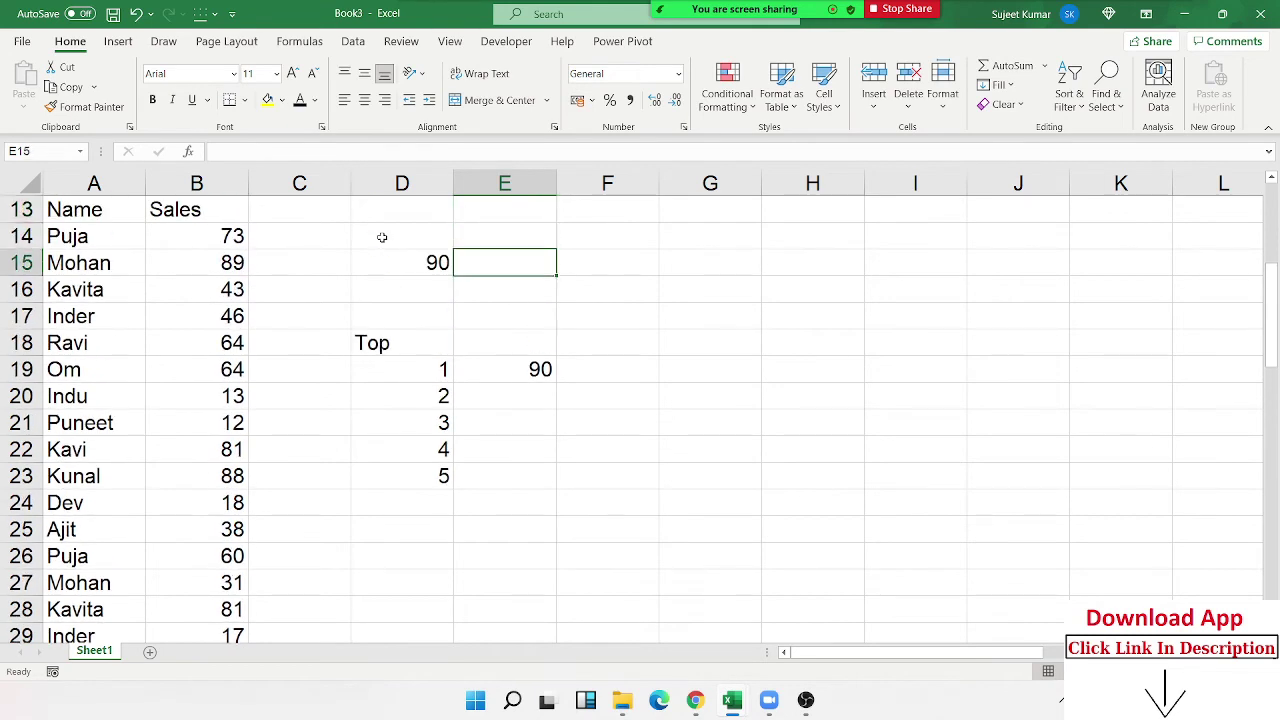
pyautogui.press('Down')
pyautogui.press('Down')
pyautogui.press('Down')
pyautogui.press('Down')
pyautogui.press('Down')
pyautogui.press('Down')
pyautogui.press('Down')
pyautogui.press('Up')
pyautogui.press('Up')
pyautogui.press('Up')
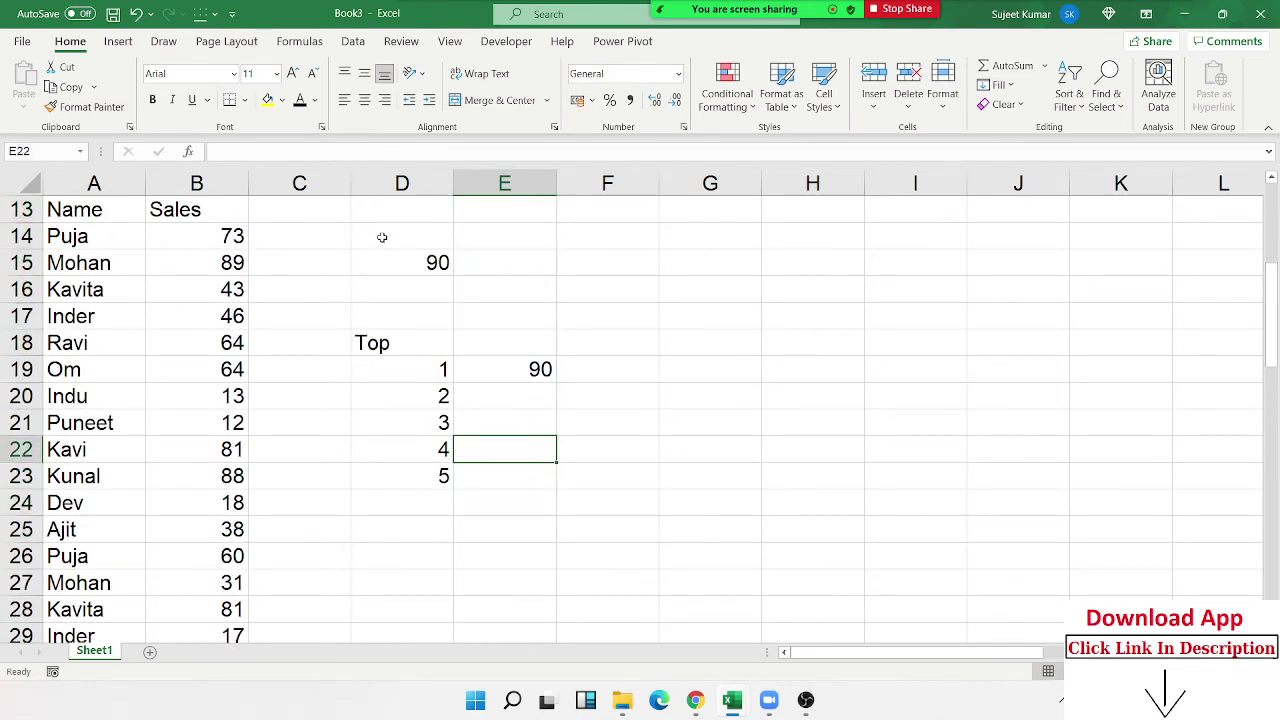
pyautogui.press('Up')
pyautogui.press('Up')
pyautogui.press('Up')
pyautogui.press('Up')
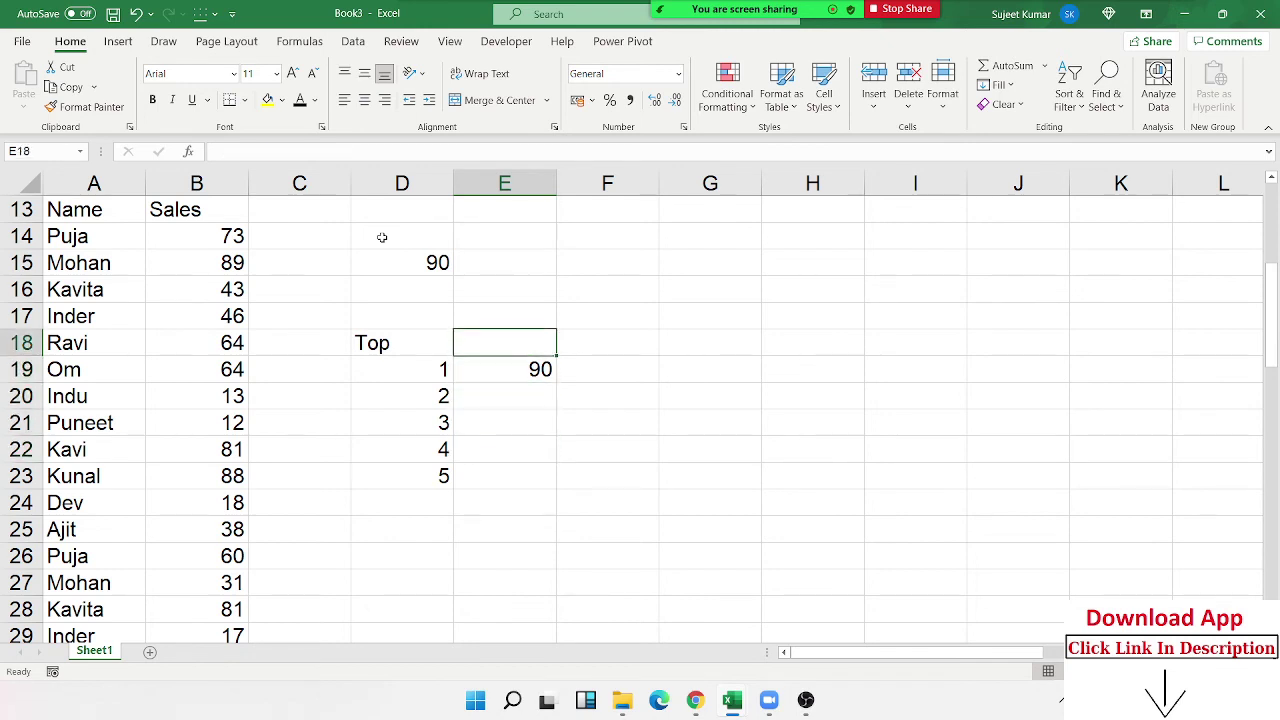
# Enter =SUM(LARGE(B14:B68,{1,2,3,4,5})) in E18 and accept Excel's correction, giving 447
pyautogui.write('=sum')
pyautogui.press('Tab')
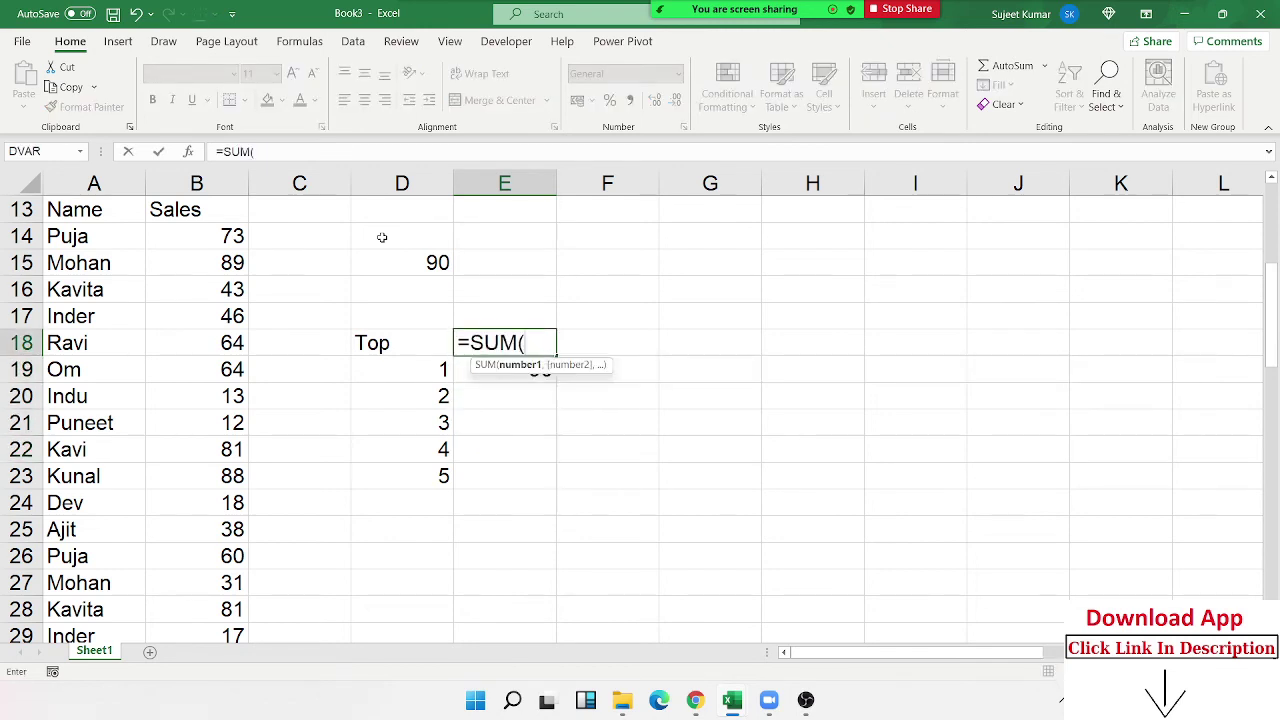
pyautogui.write('lar')
pyautogui.press('Tab')
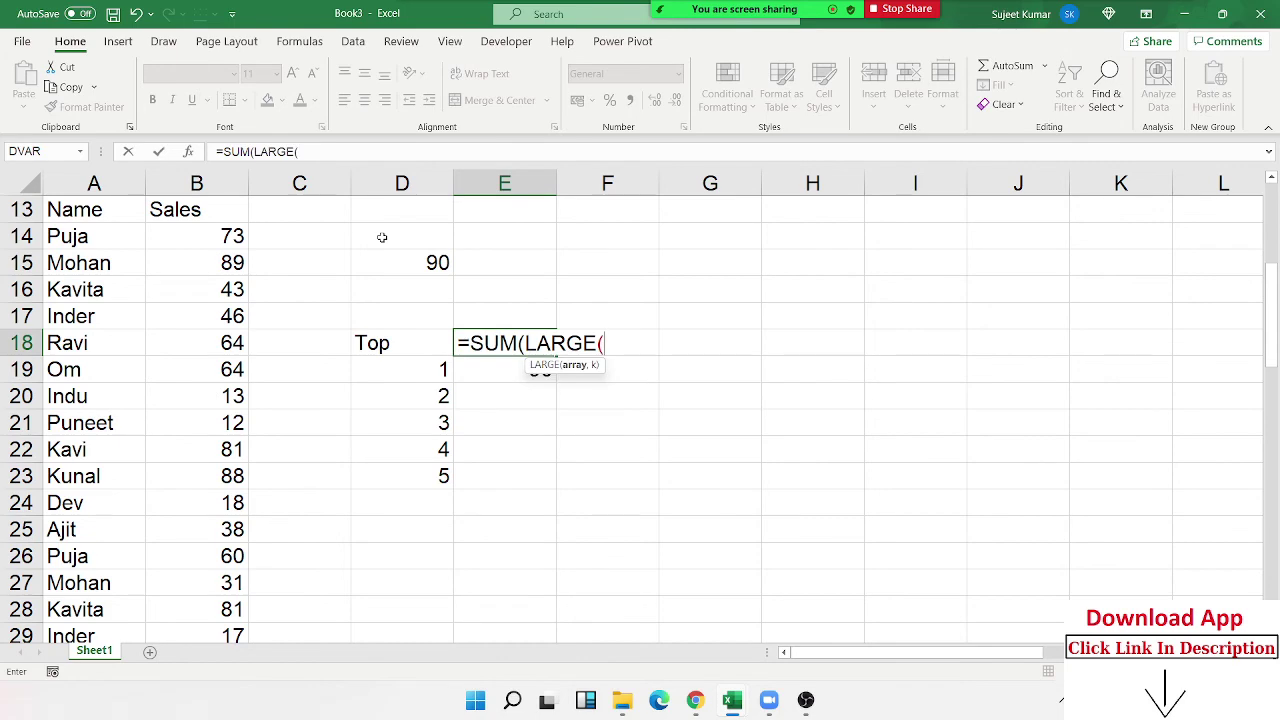
pyautogui.press('Left')
pyautogui.press('Left')
pyautogui.press('Left')
pyautogui.press('Up')
pyautogui.press('Up')
pyautogui.press('Up')
pyautogui.press('Up')
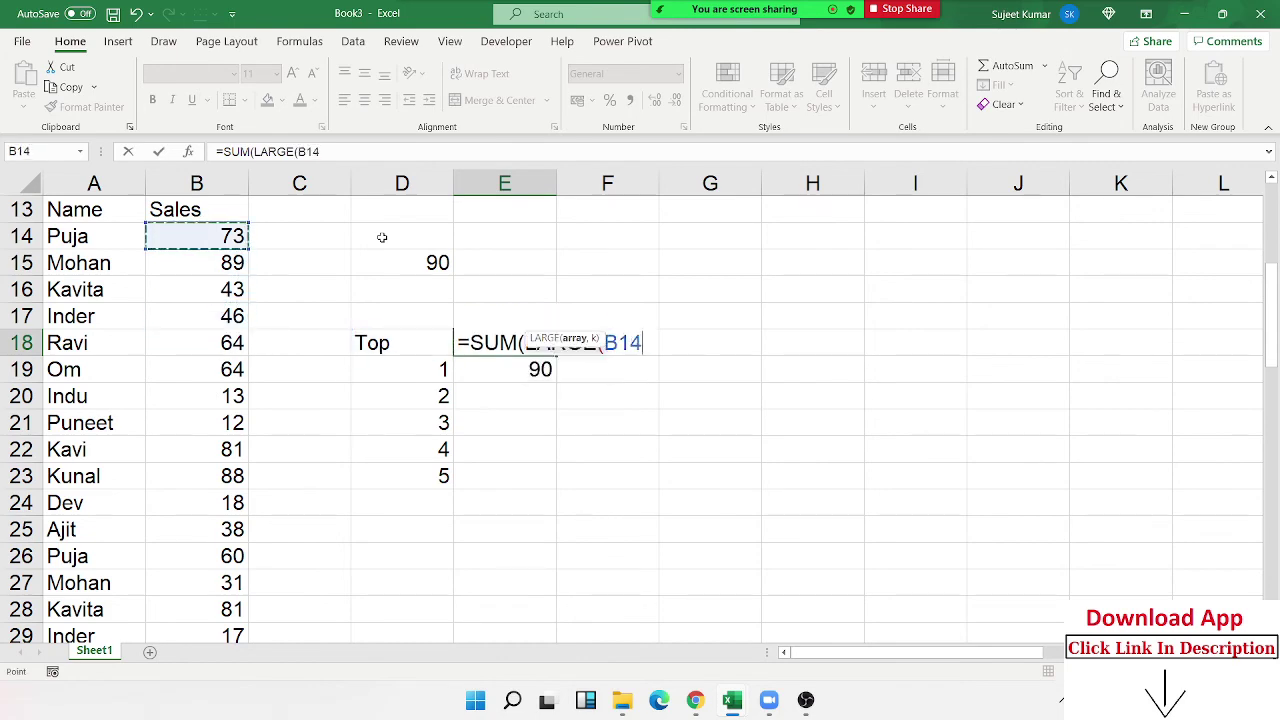
pyautogui.hotkey('ctrl', 'shift', 'Down')
pyautogui.write(',{1,2,3,4,5')
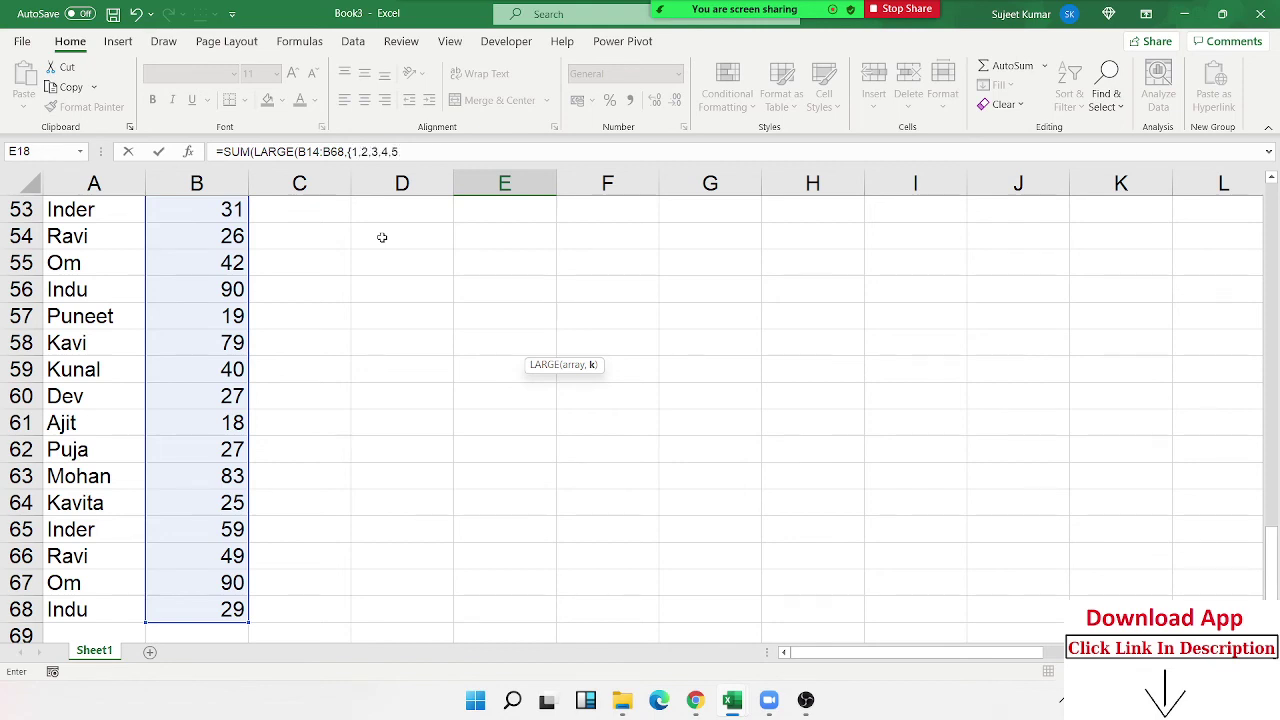
pyautogui.press('Return')
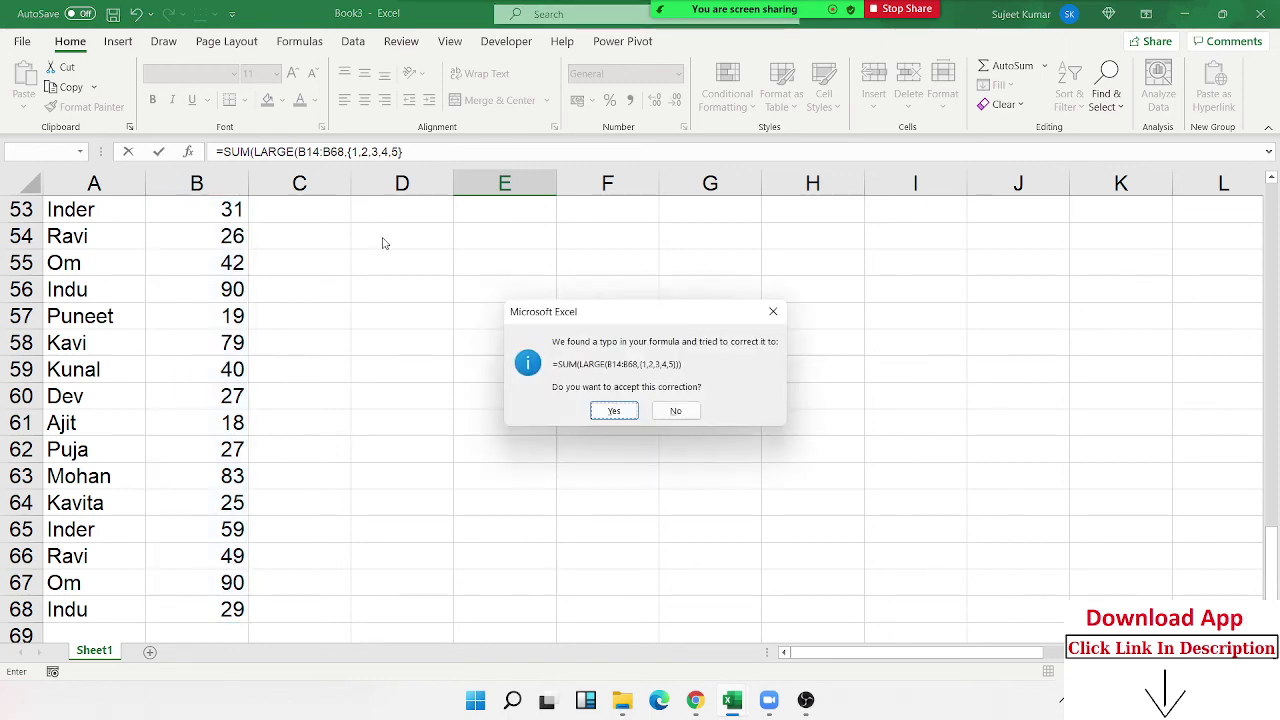
pyautogui.press('Return')
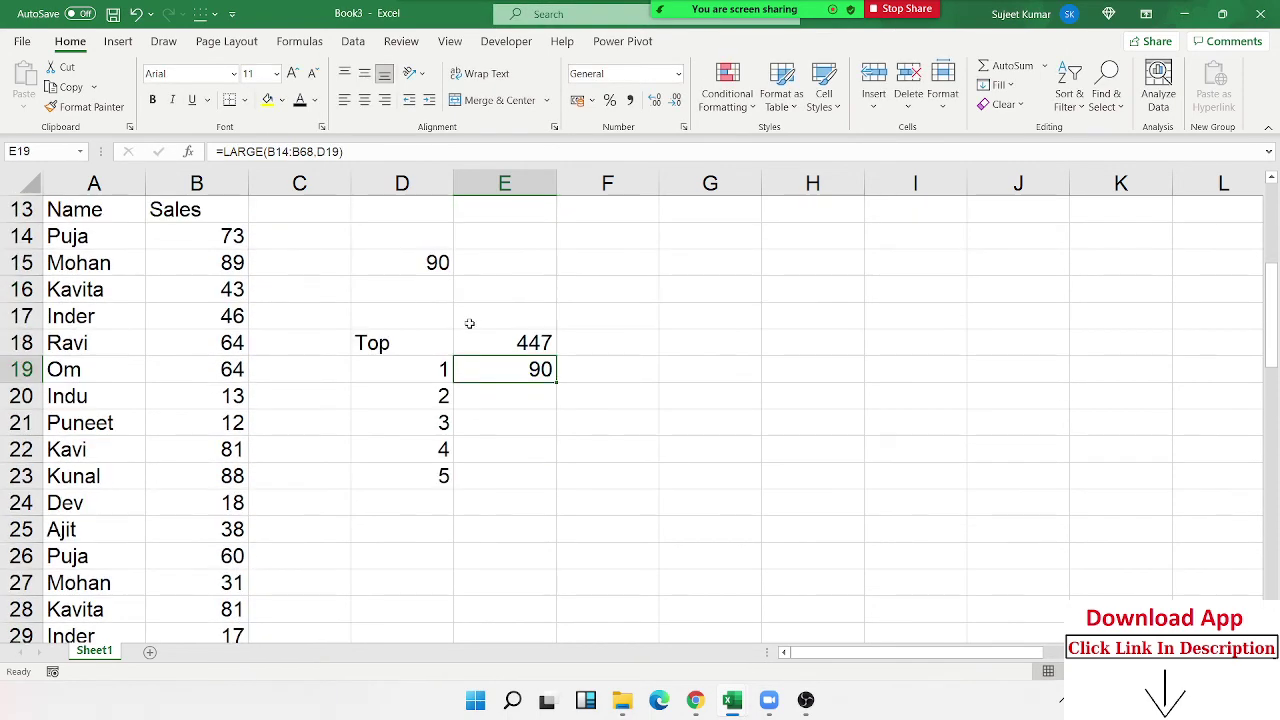
# Swap E18's {1,2,3,4,5} for ROW(1:5), accepting the correction; the total stays 447
pyautogui.doubleClick(497, 342)
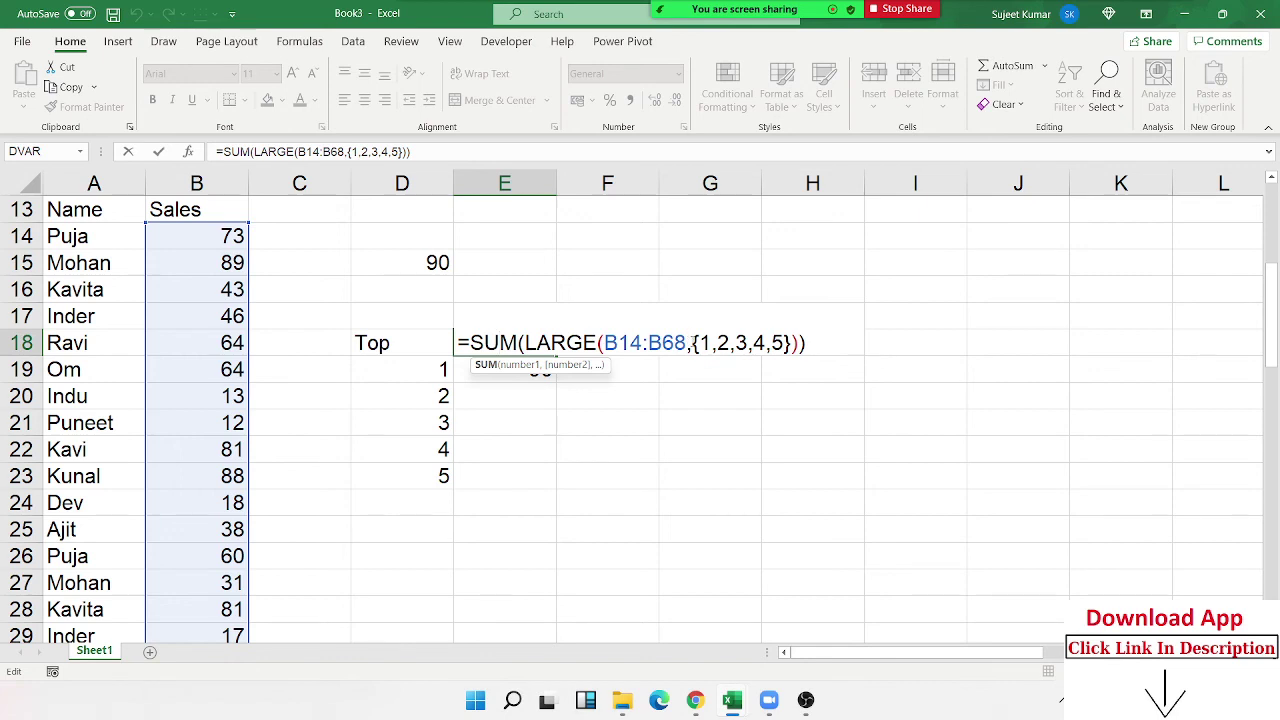
pyautogui.moveTo(692, 342); pyautogui.dragTo(790, 342)
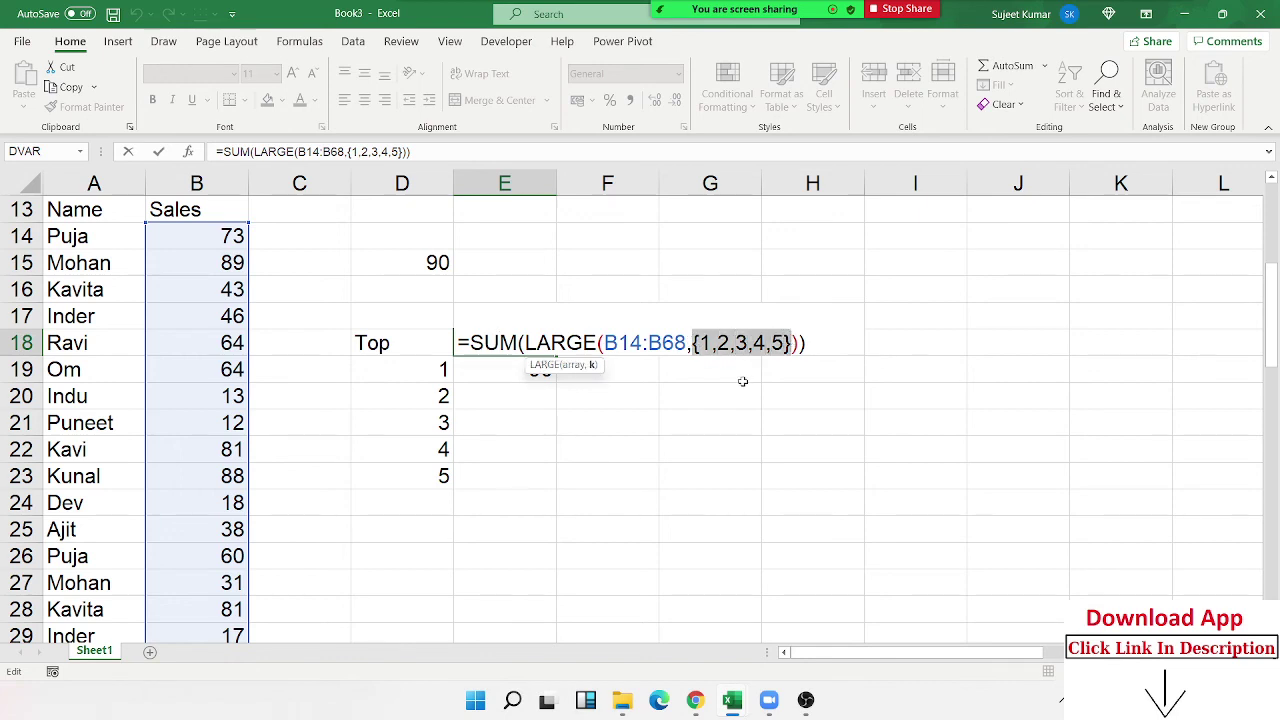
pyautogui.write('roe')
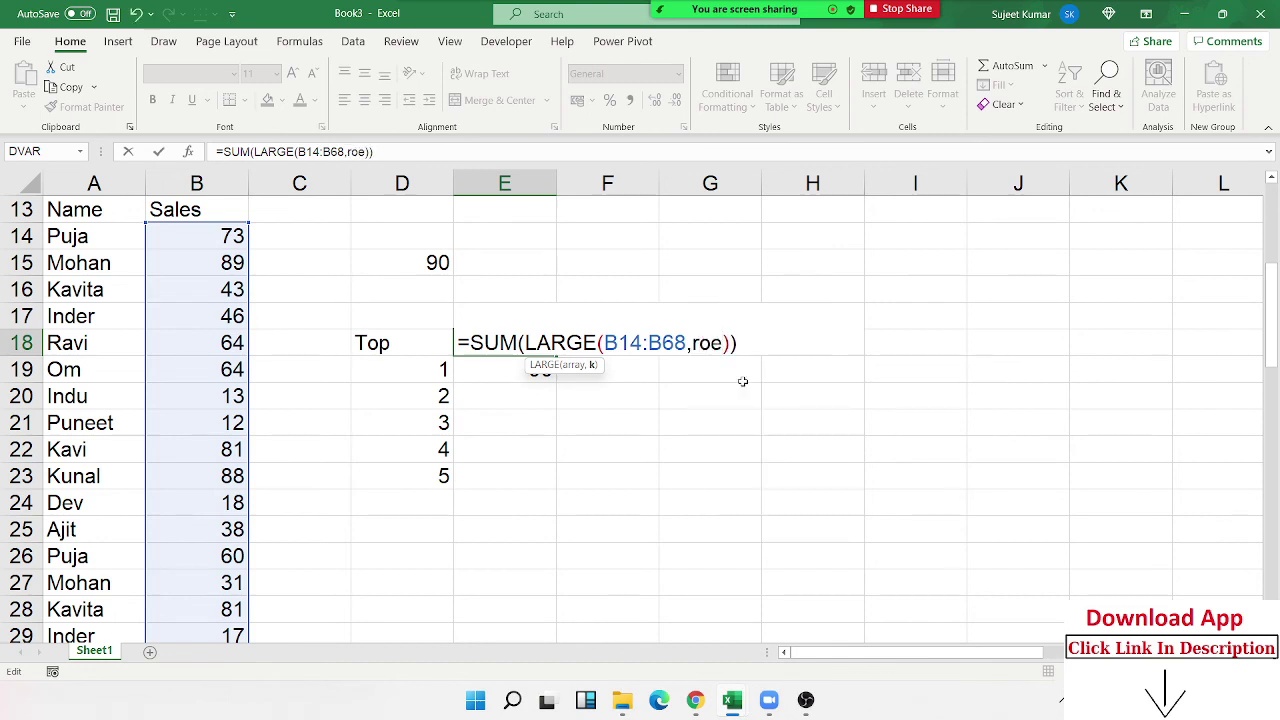
pyautogui.press('BackSpace')
pyautogui.write('w')
pyautogui.press('Tab')
pyautogui.write(')')
pyautogui.write('1')
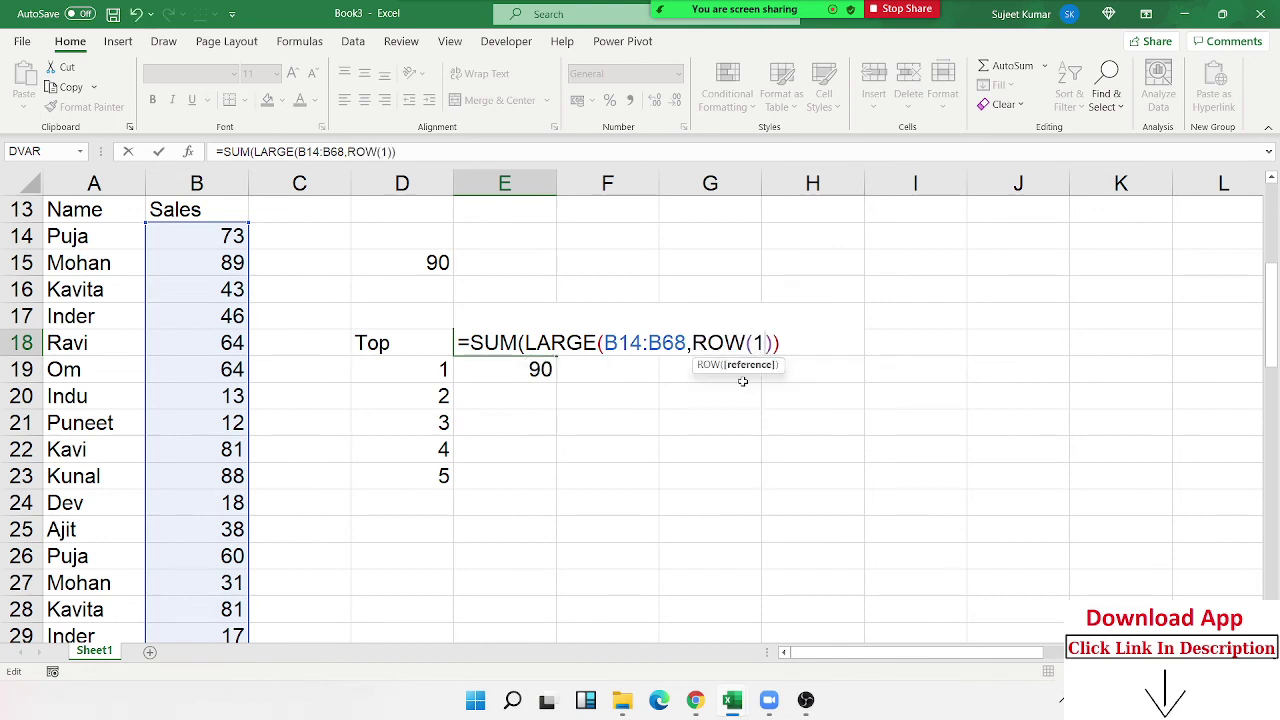
pyautogui.write(':')
pyautogui.write('5')
pyautogui.press('Return')
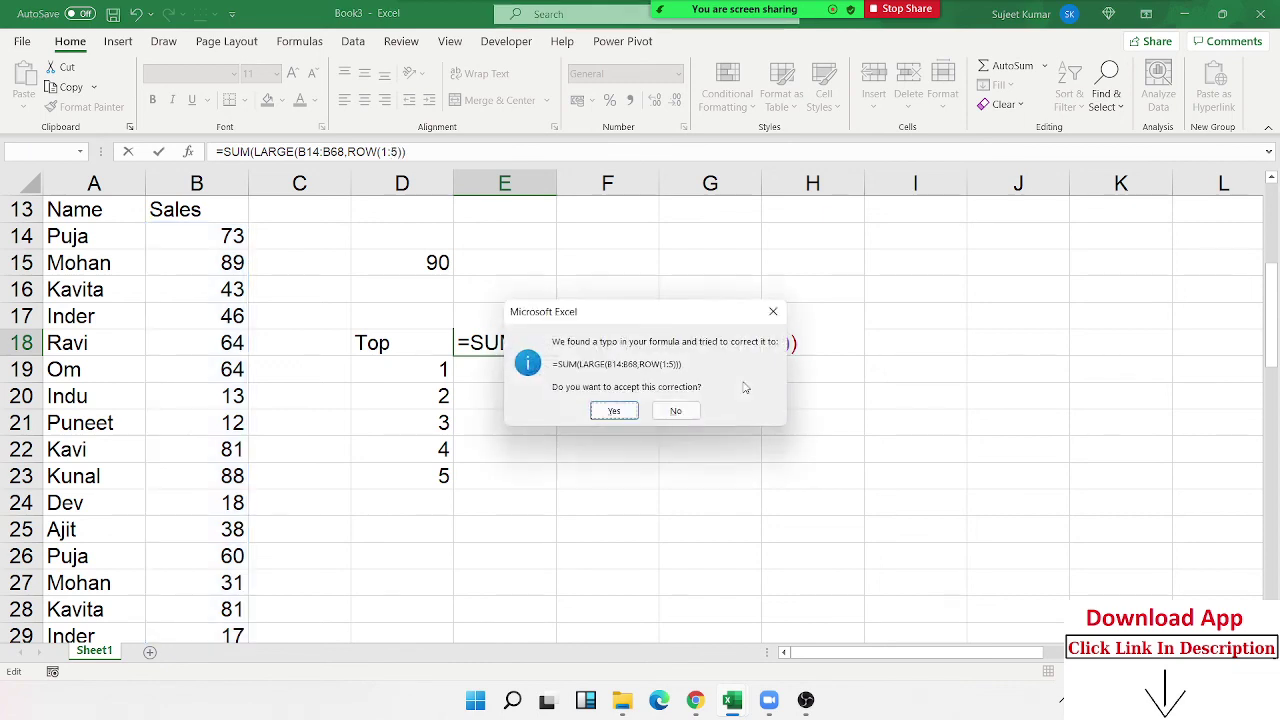
pyautogui.press('Return')
pyautogui.press('Up')
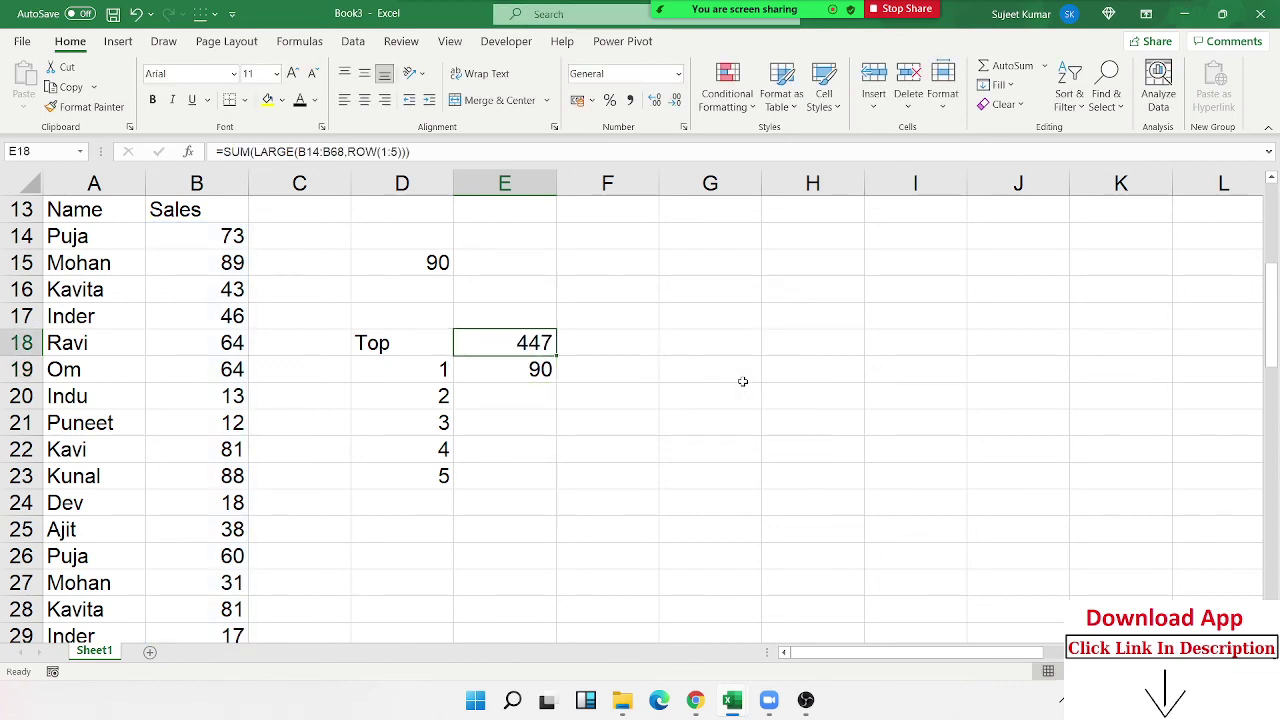
# Evaluate E18's formula step by step until ROW(1:5) shows as {1;2;3;4;5}
pyautogui.click(300, 41)
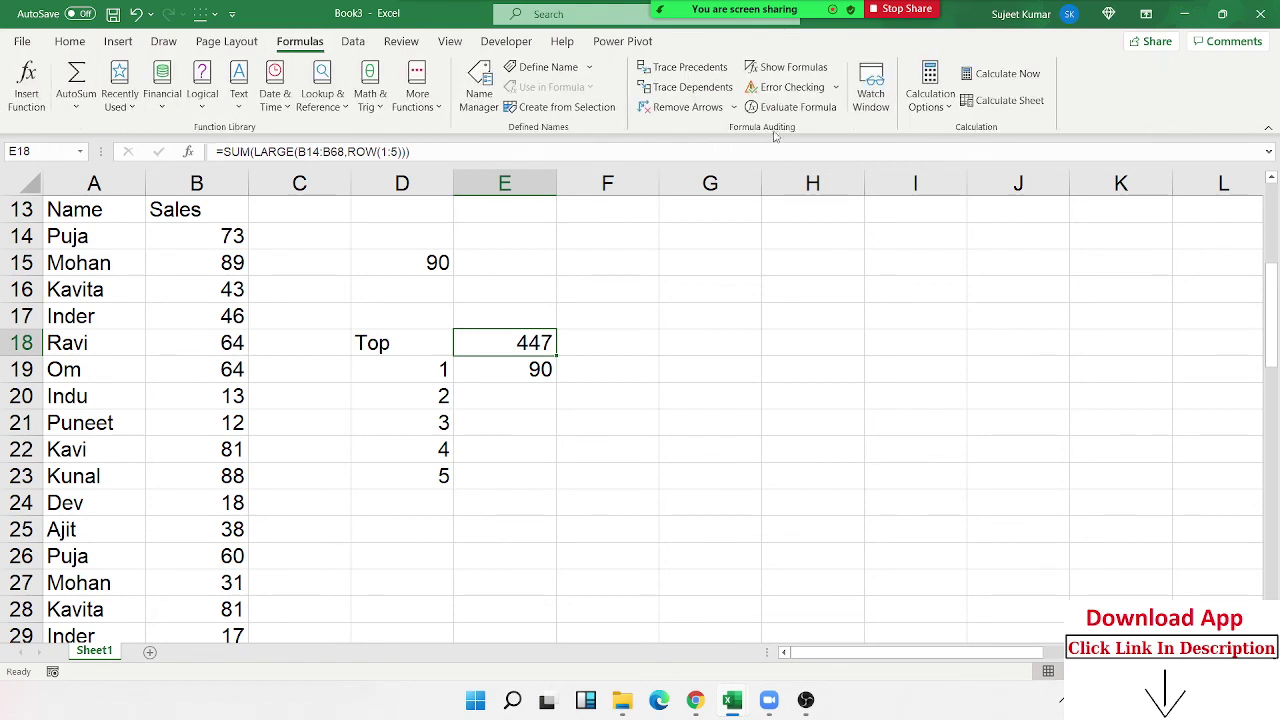
pyautogui.click(801, 107)
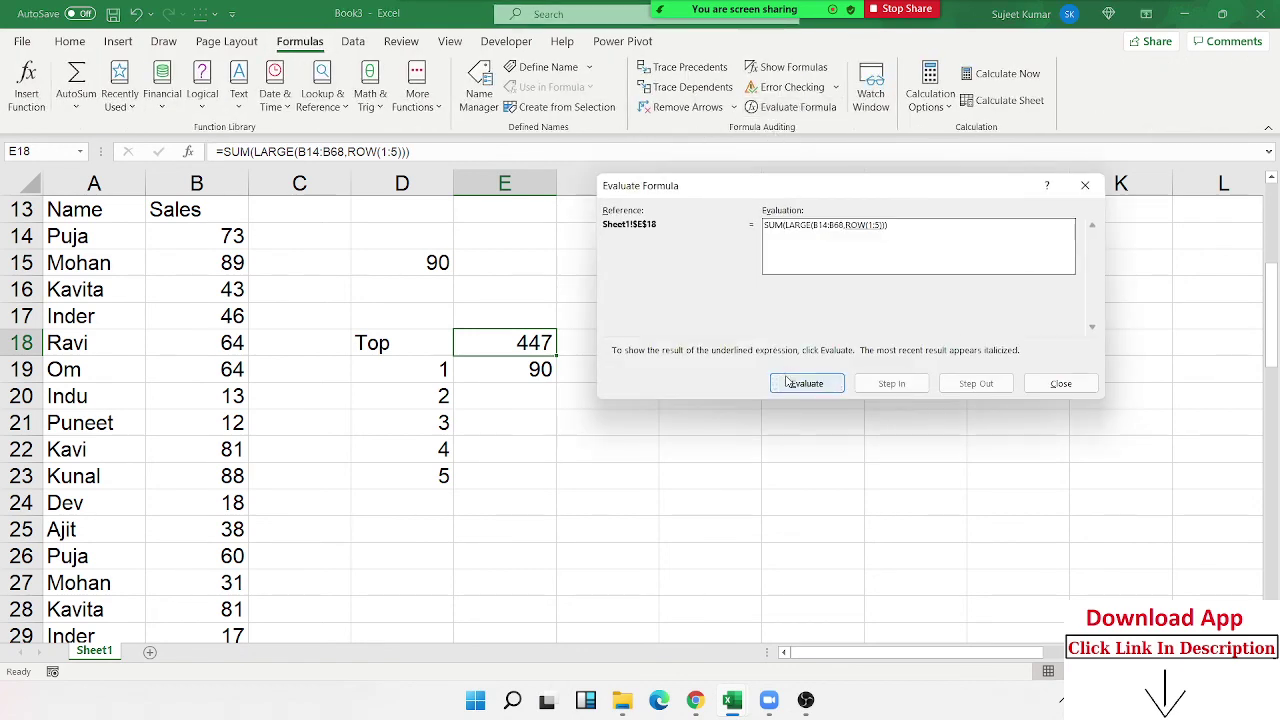
pyautogui.press('Return')
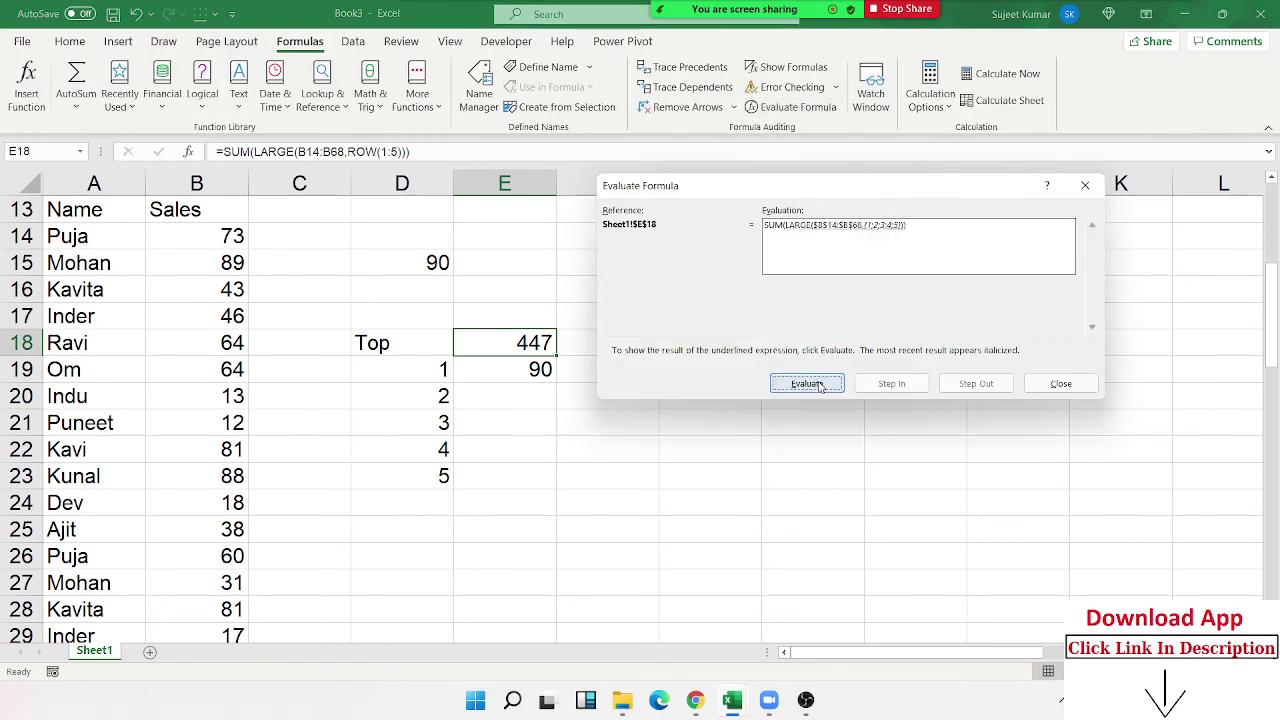
pyautogui.click(657, 12)
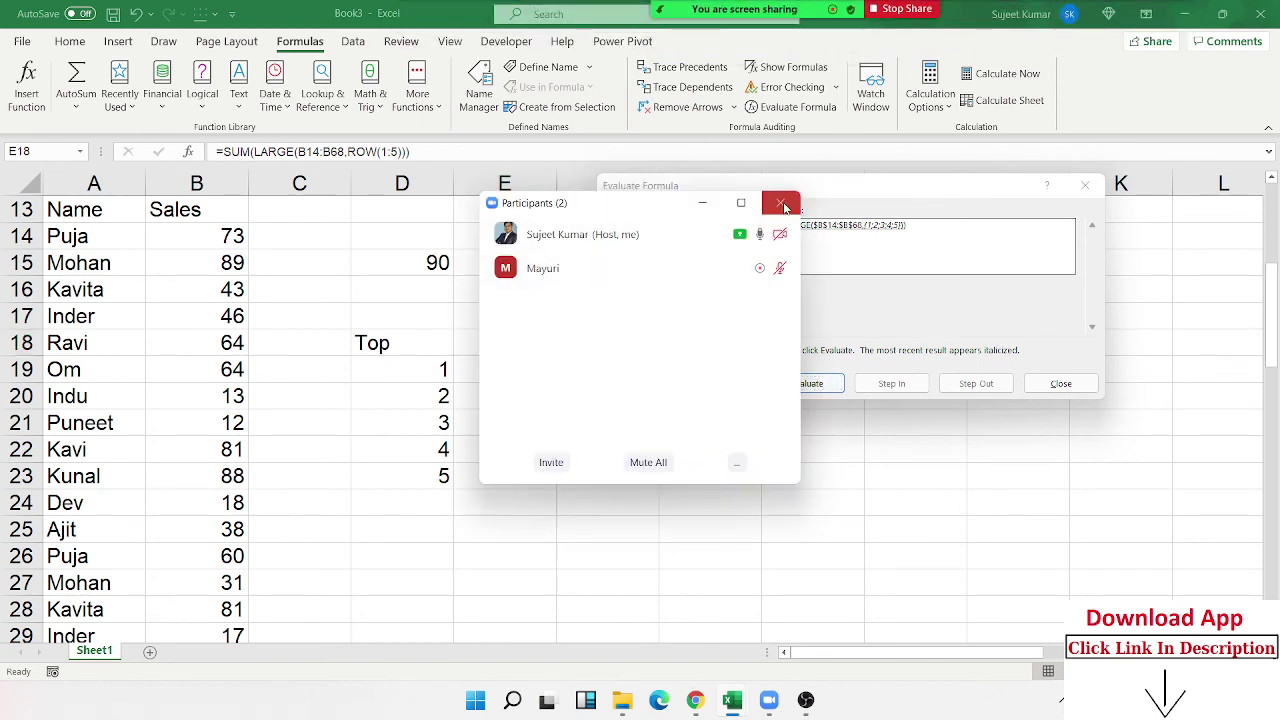
pyautogui.click(870, 278)
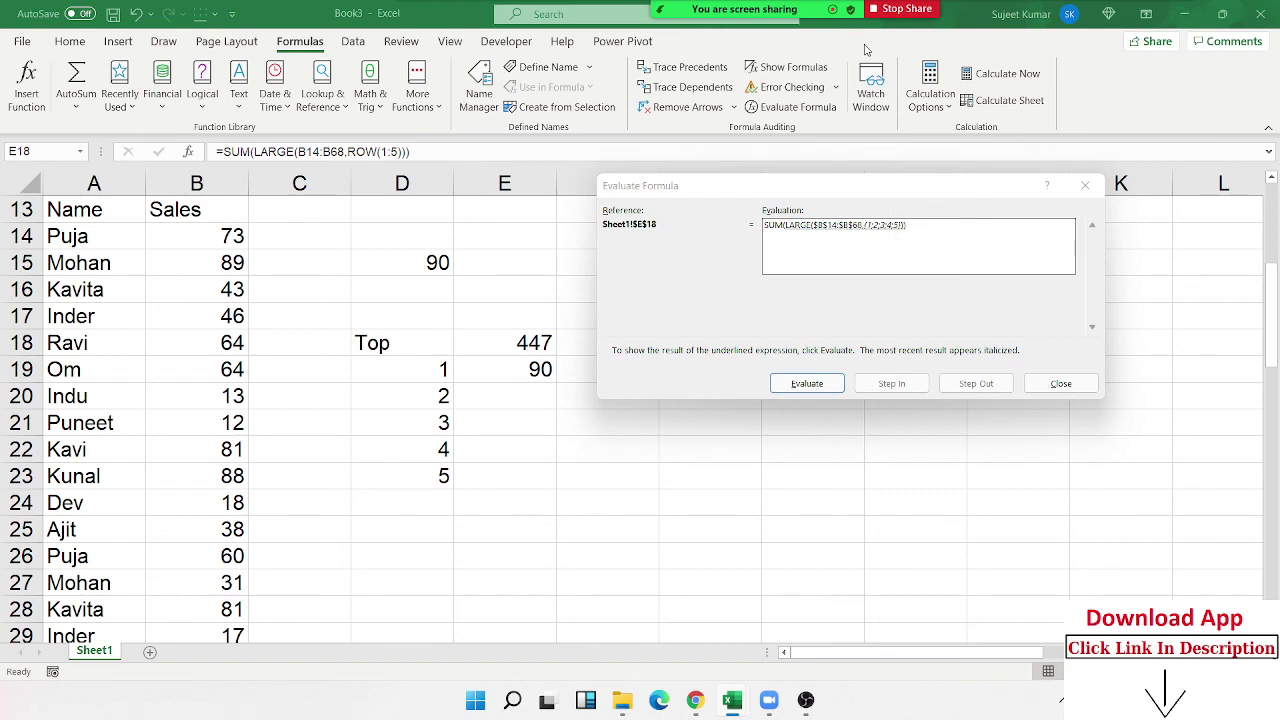
# Continue evaluating to SUM({90;90;90;89;88}) = 447, then close the Evaluate Formula dialog
pyautogui.click(866, 226)
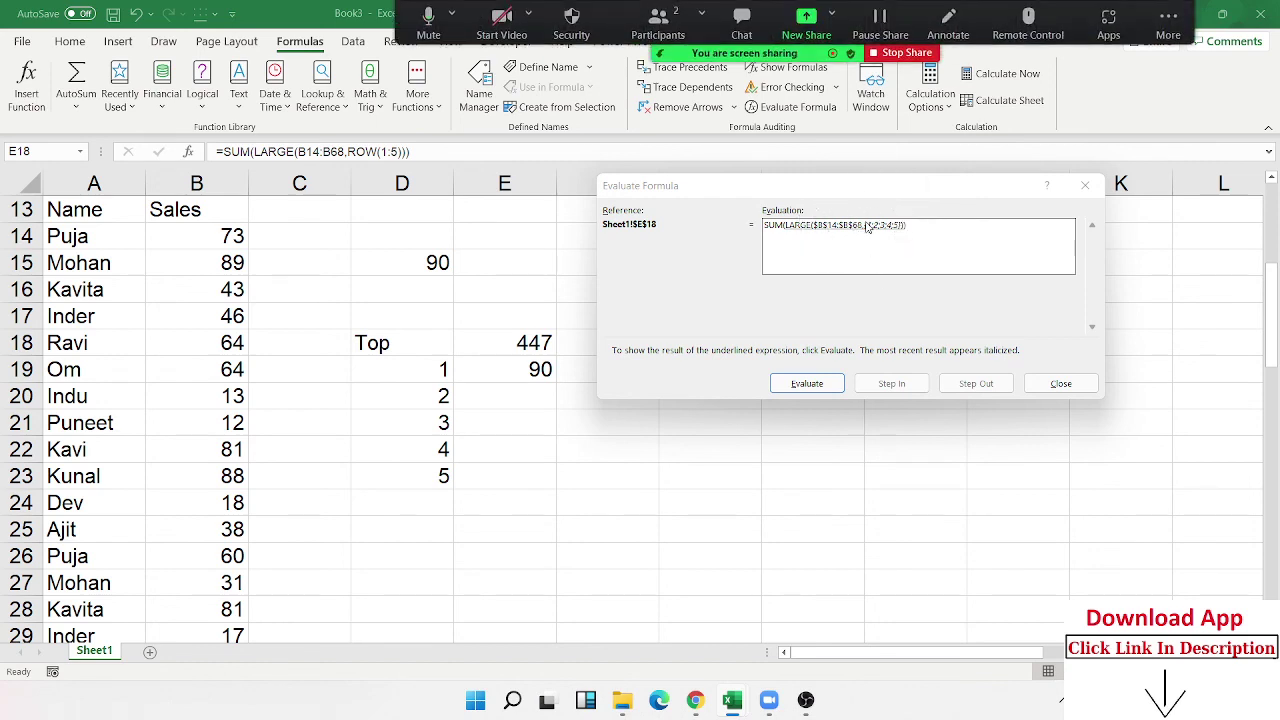
pyautogui.click(866, 226)
pyautogui.click(828, 383)
pyautogui.click(1085, 185)
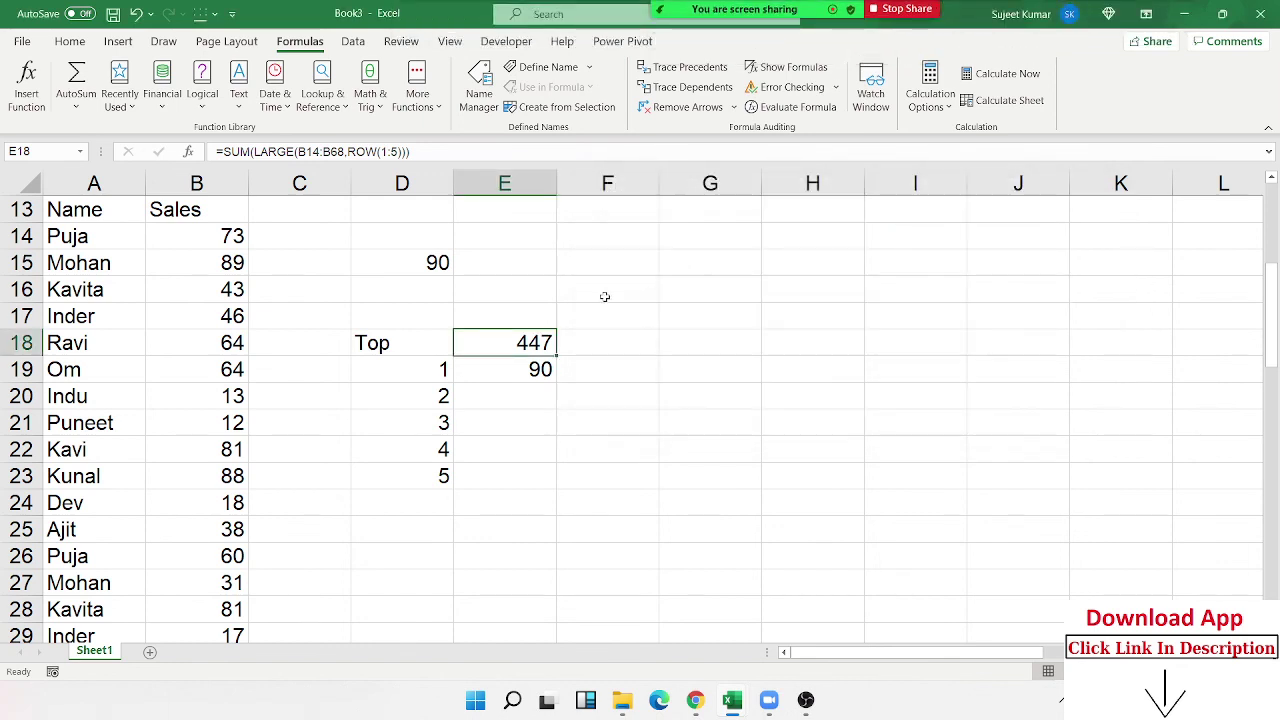
pyautogui.click(510, 322)
# Put 5 in E17 and change E18's row range from 1:5 to "1:"&E17
pyautogui.write('5')
pyautogui.press('Return')
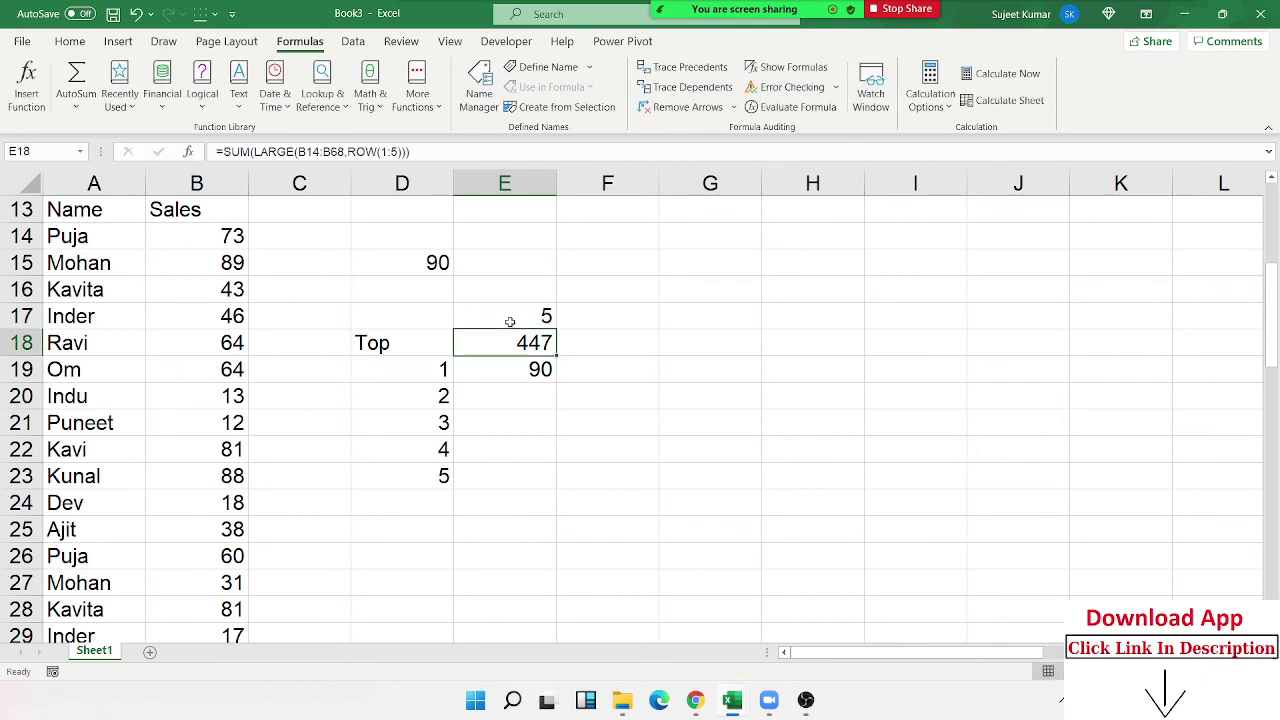
pyautogui.doubleClick(511, 340)
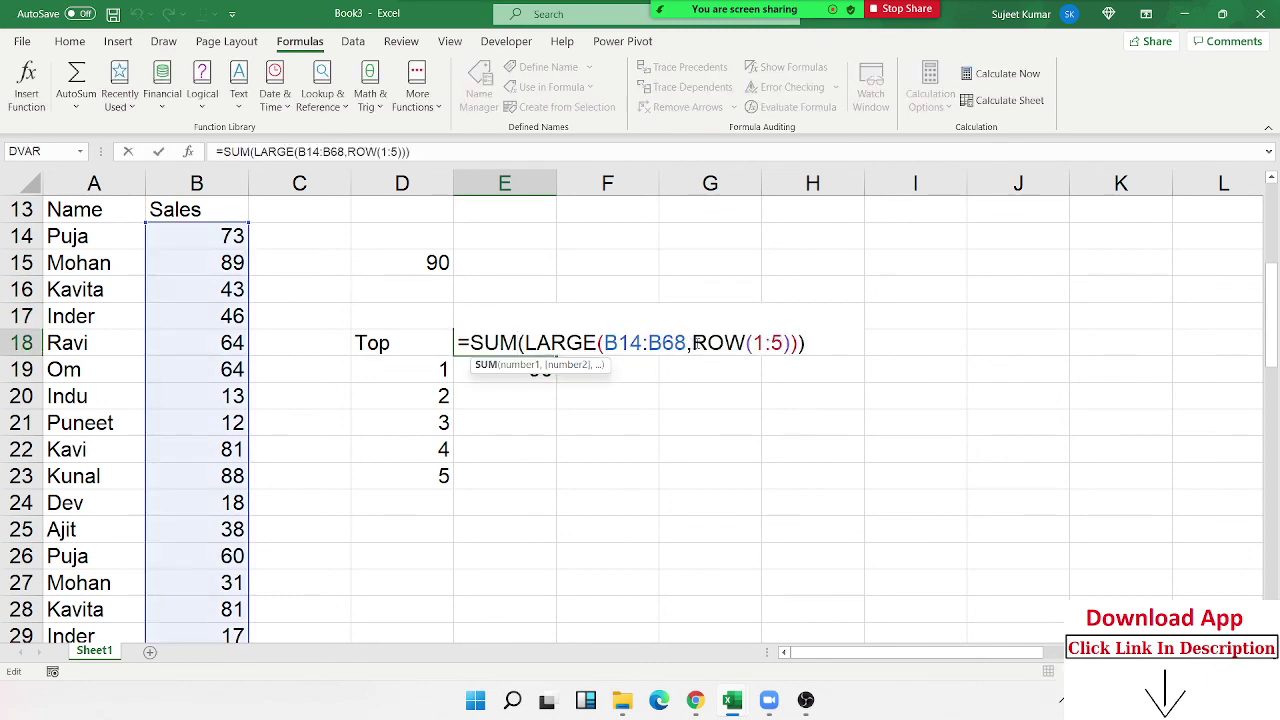
pyautogui.click(770, 340)
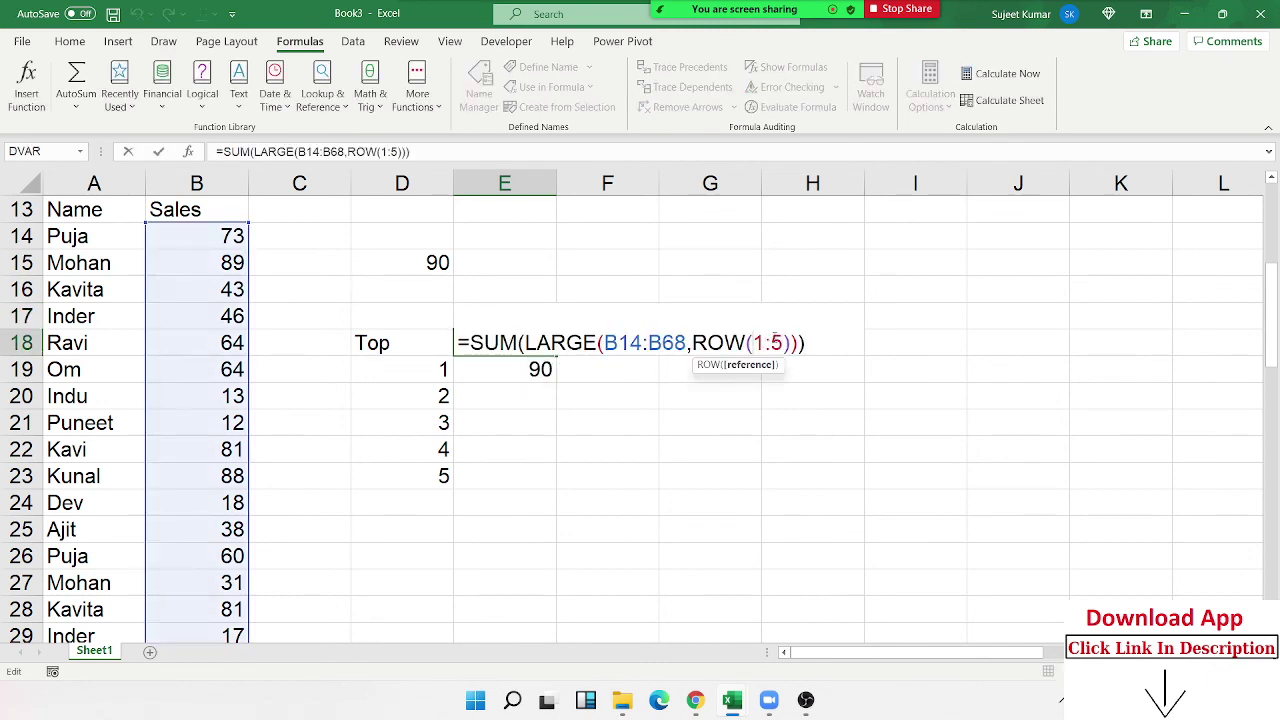
pyautogui.write('"1:"')
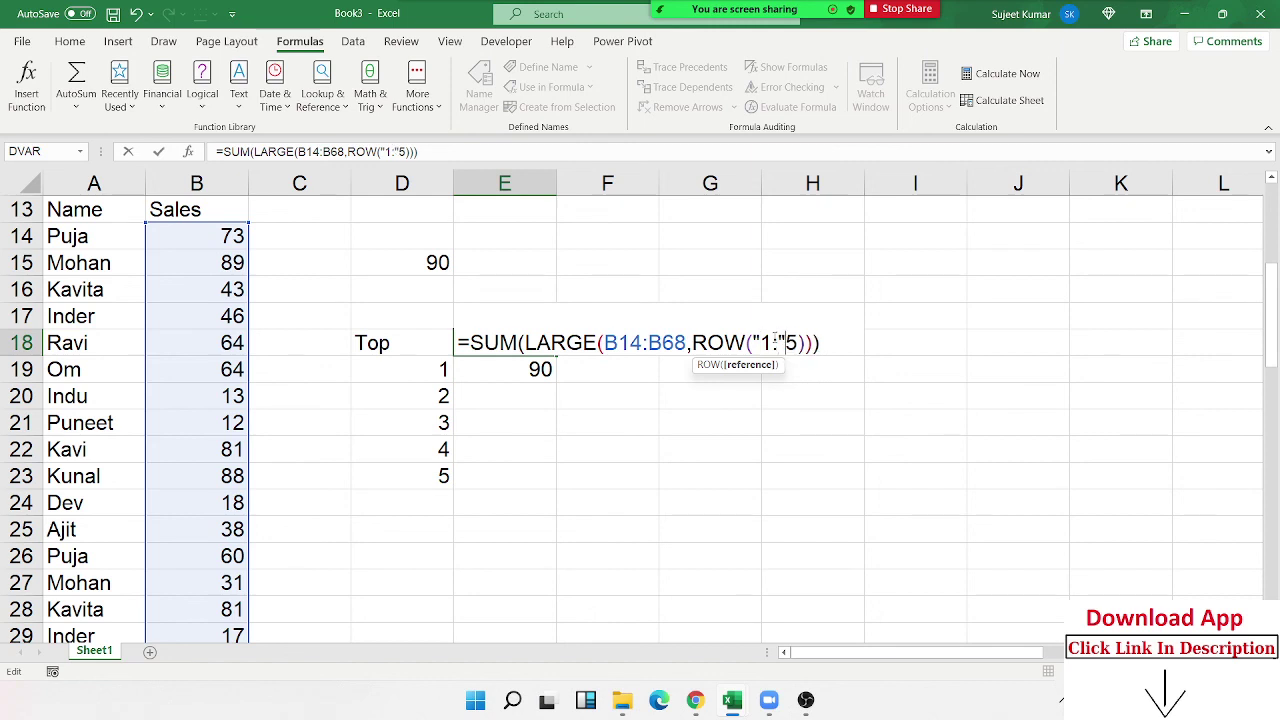
pyautogui.write('&')
pyautogui.press('Delete')
pyautogui.click(514, 289)
pyautogui.press('Down')
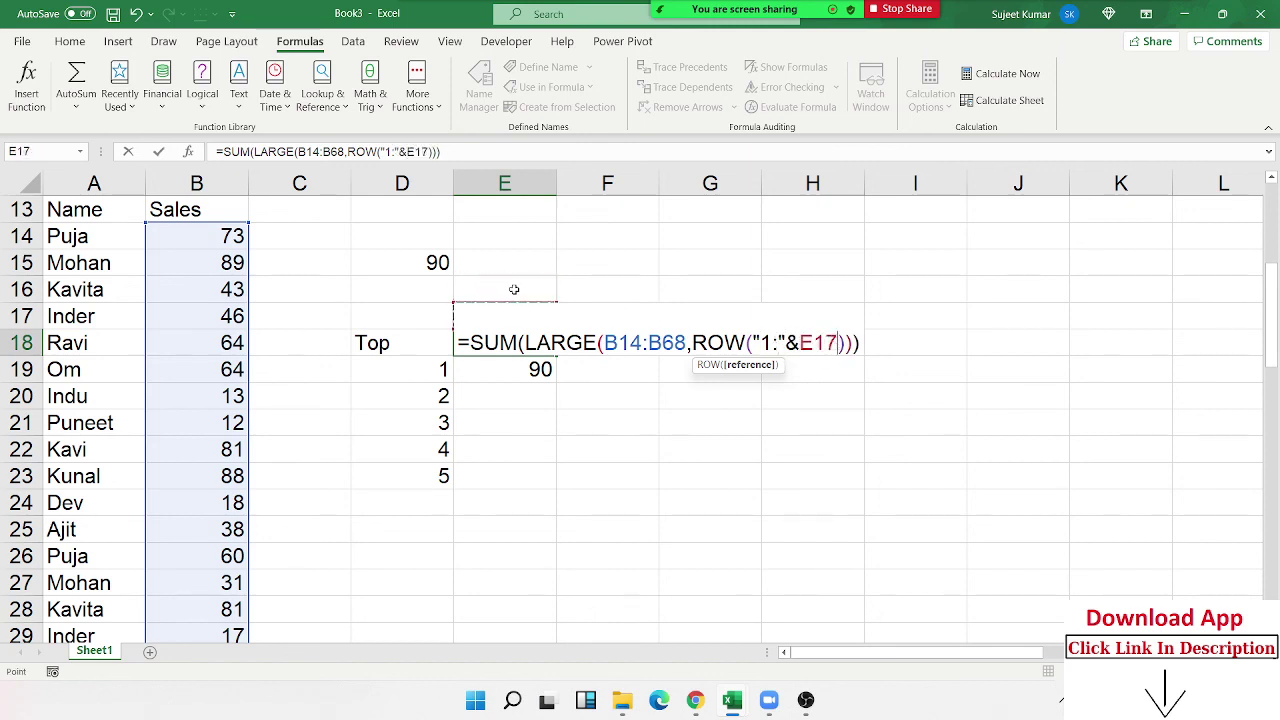
pyautogui.press('Return')
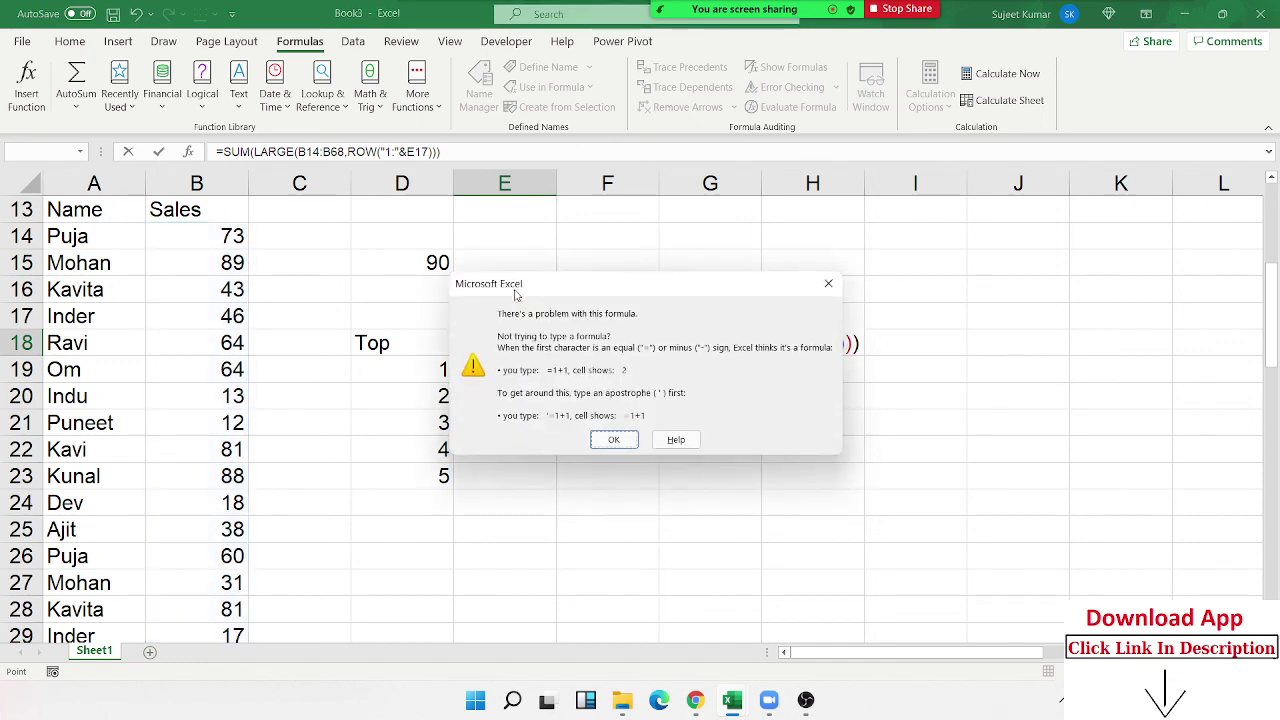
pyautogui.press('Return')
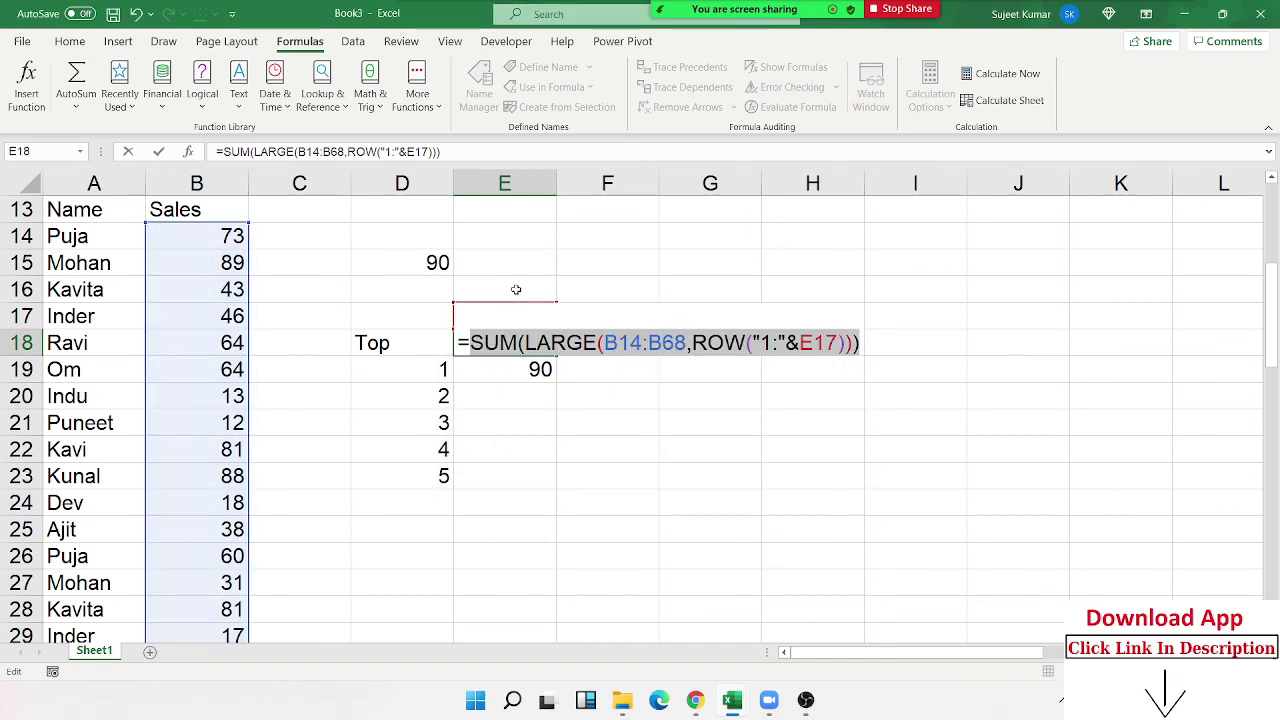
# Wrap "1:"&E17 in INDIRECT, giving =SUM(LARGE(B14:B68,ROW(INDIRECT("1:"&E17)))) = 447
pyautogui.moveTo(753, 342); pyautogui.dragTo(840, 342)
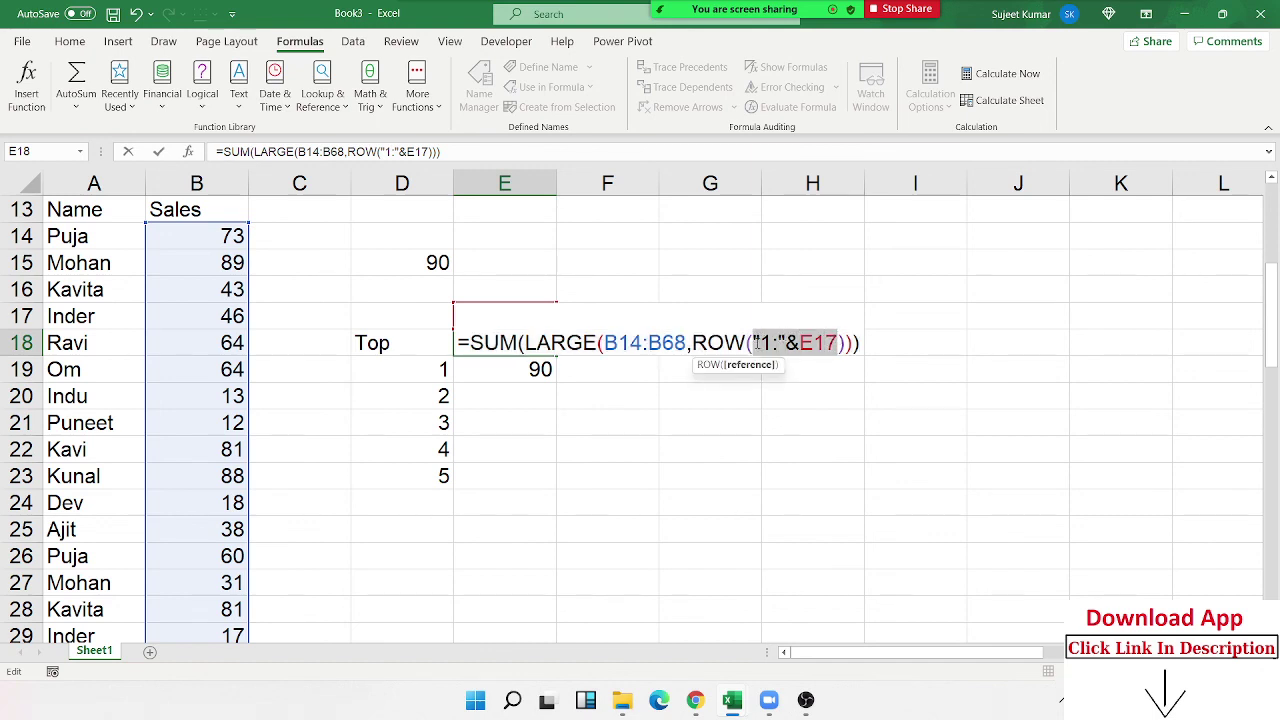
pyautogui.click(760, 344)
pyautogui.write('i')
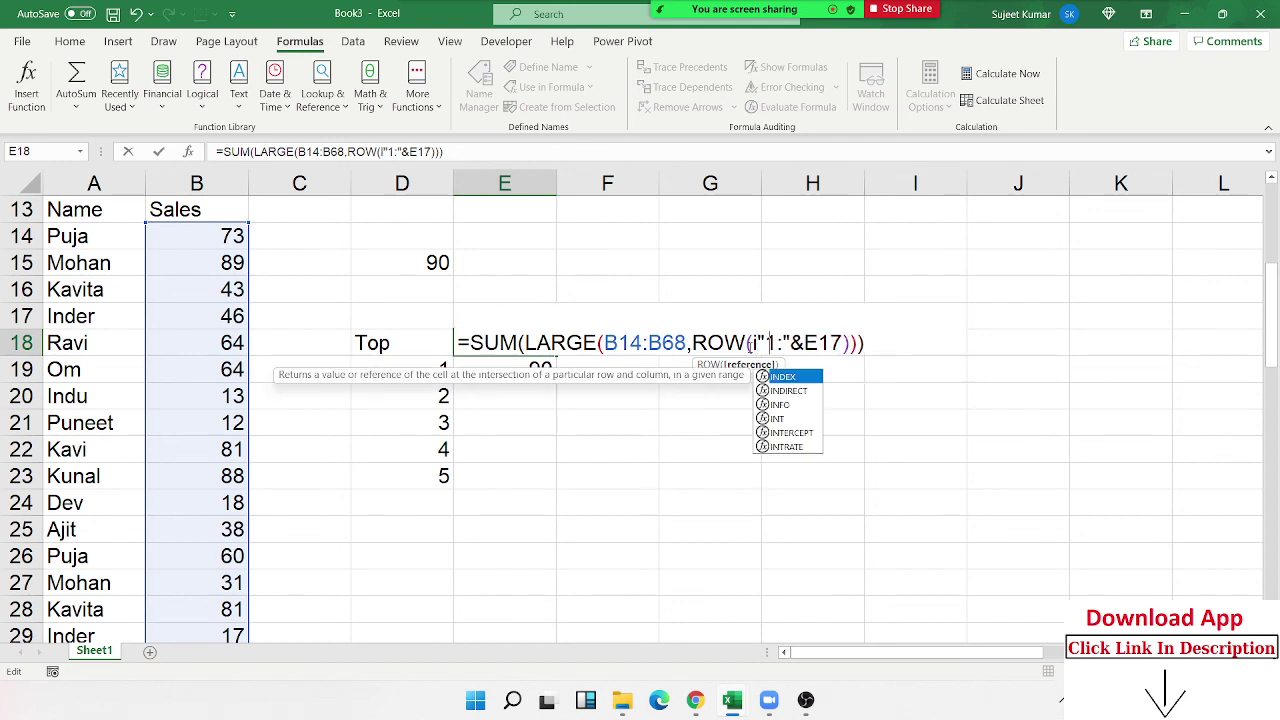
pyautogui.write('nd')
pyautogui.press('Down')
pyautogui.press('Tab')
pyautogui.press('Right')
pyautogui.press('Right')
pyautogui.press('Right')
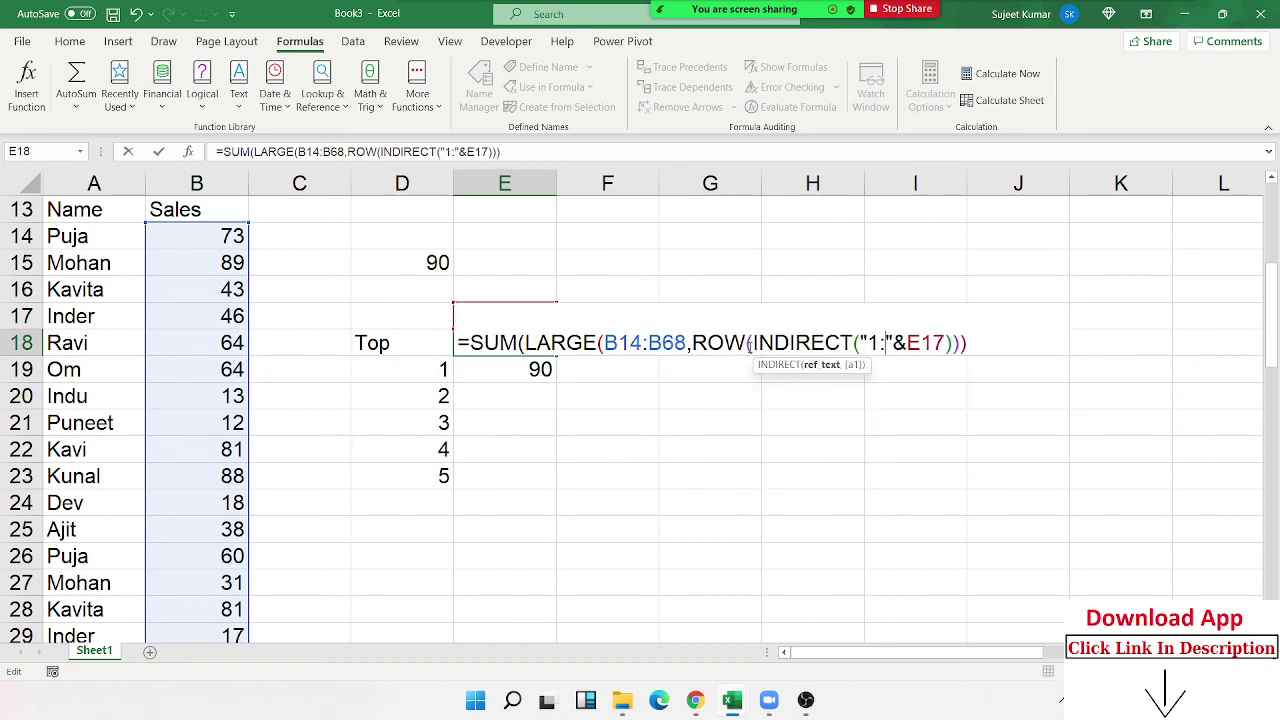
pyautogui.press('Right')
pyautogui.press('Right')
pyautogui.press('Right')
pyautogui.press('Right')
pyautogui.press('Return')
pyautogui.press('Up')
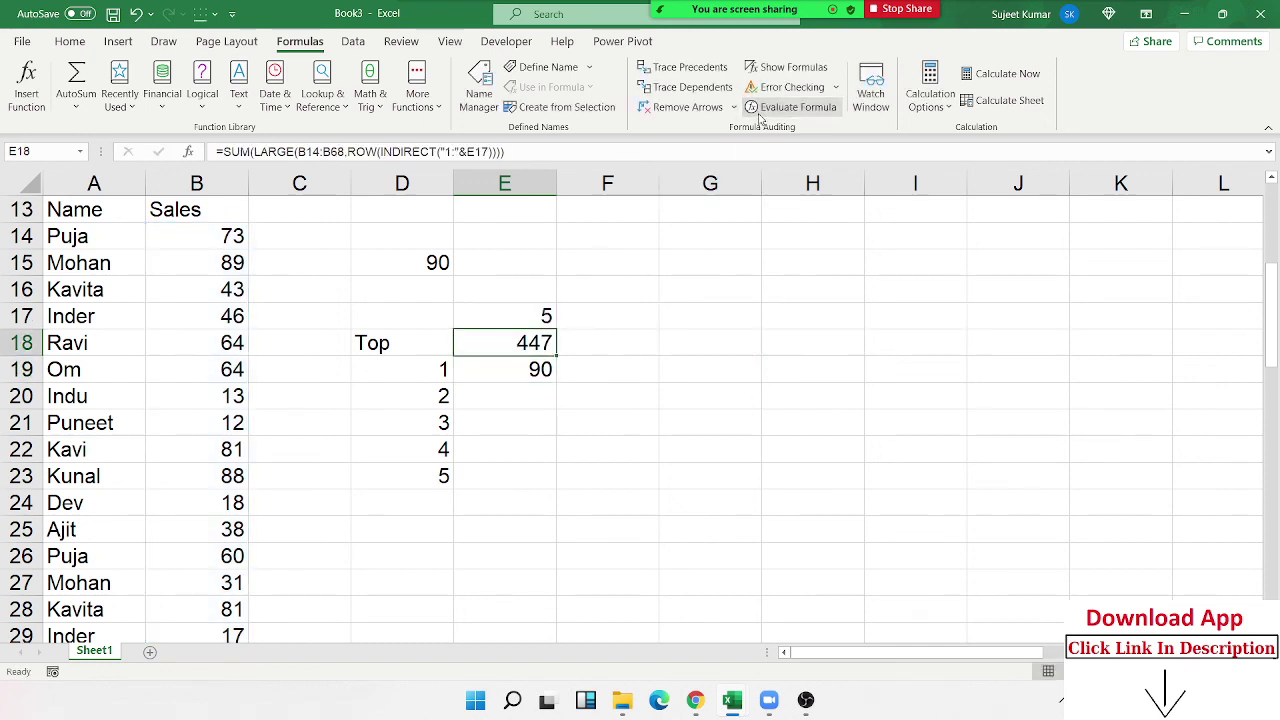
pyautogui.click(790, 106)
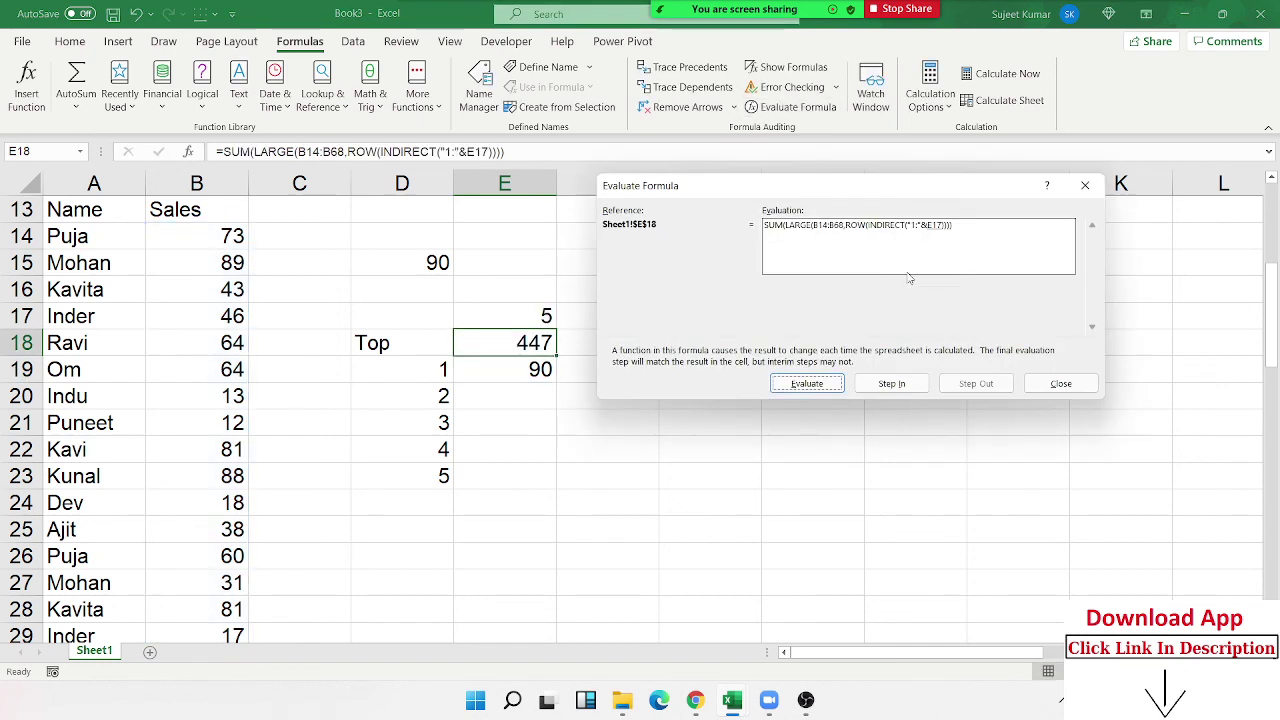
pyautogui.click(827, 386)
pyautogui.click(828, 386)
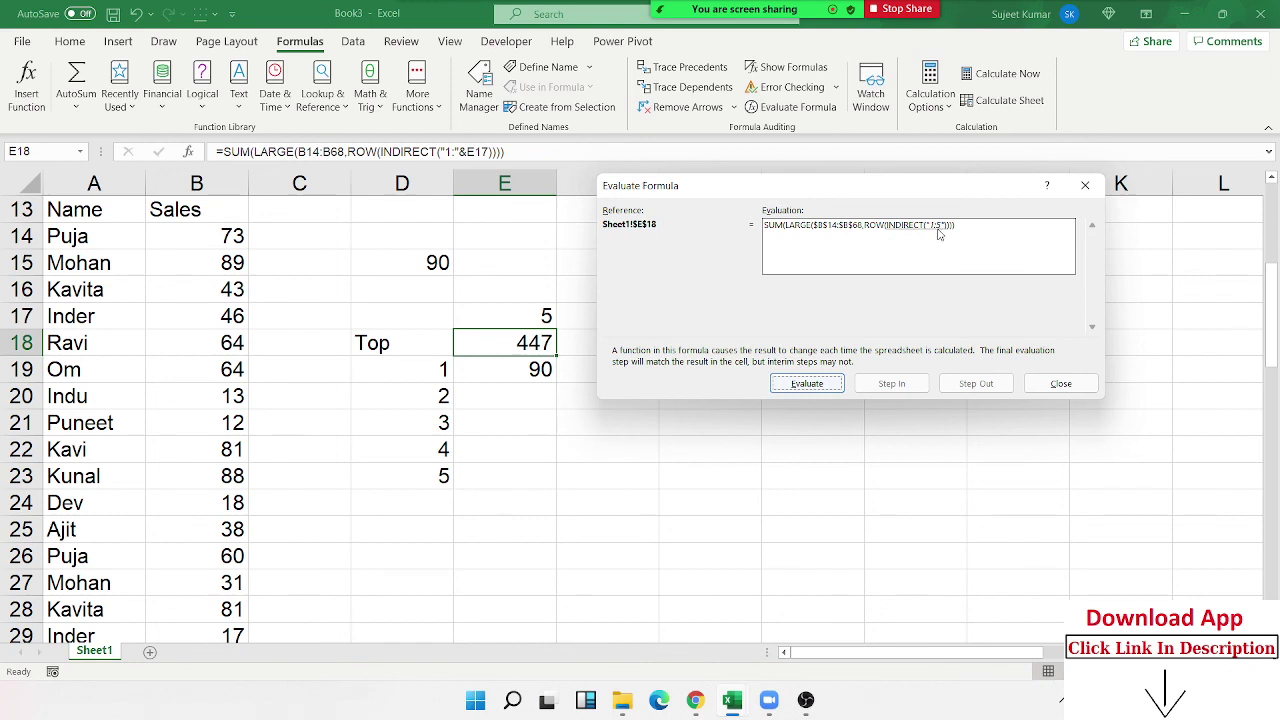
pyautogui.click(822, 385)
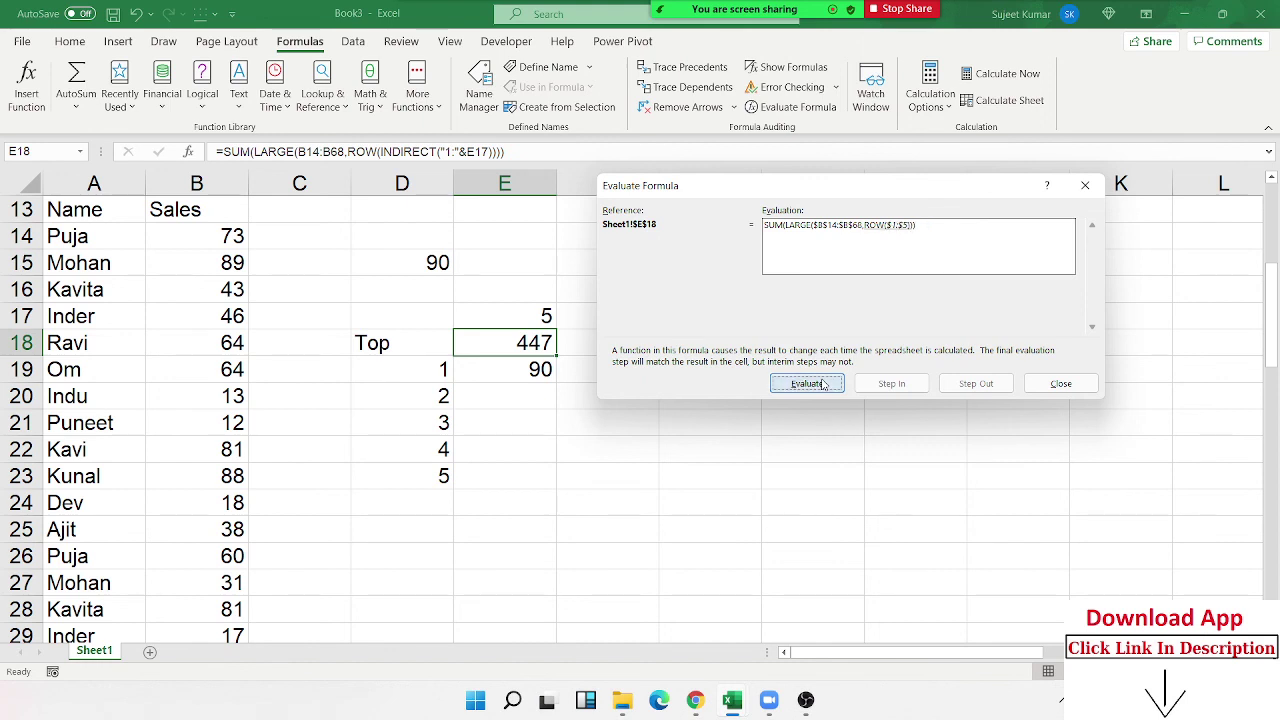
pyautogui.click(823, 385)
pyautogui.click(823, 385)
pyautogui.click(823, 385)
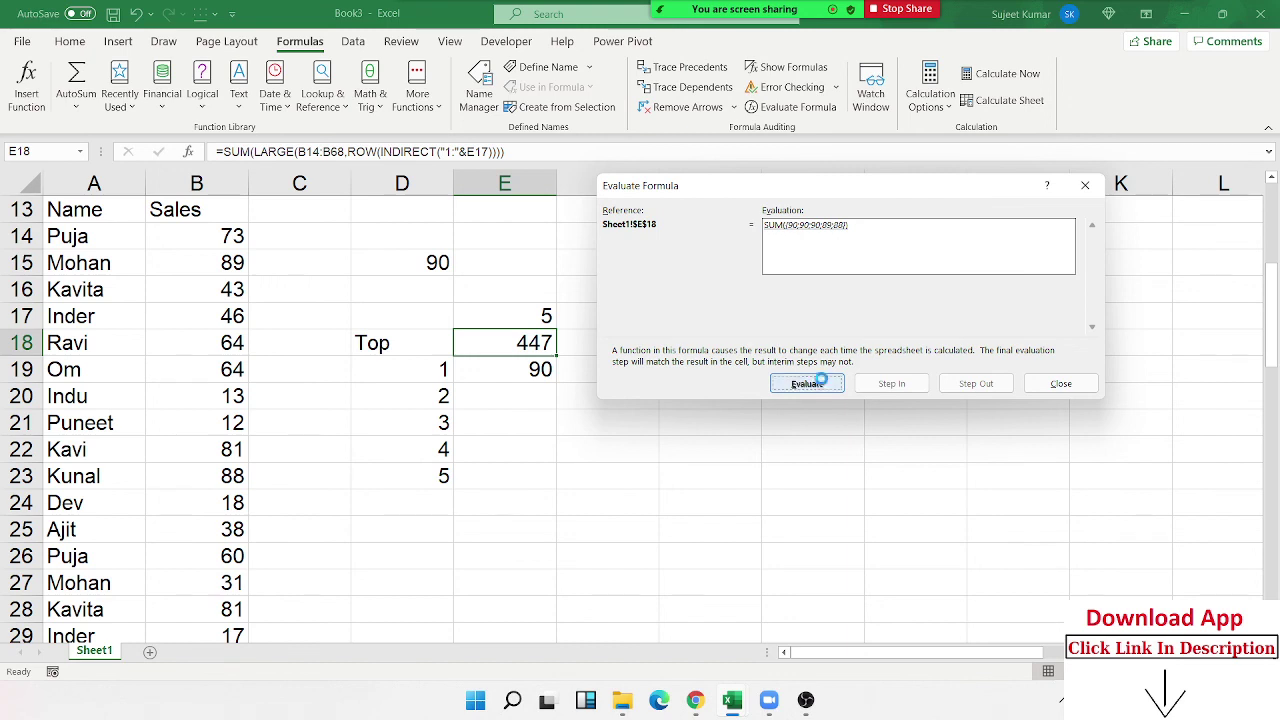
pyautogui.click(1058, 384)
# Try N values 10, 20, 5 and finally 2 in E17, leaving E18 at 180
pyautogui.click(546, 310)
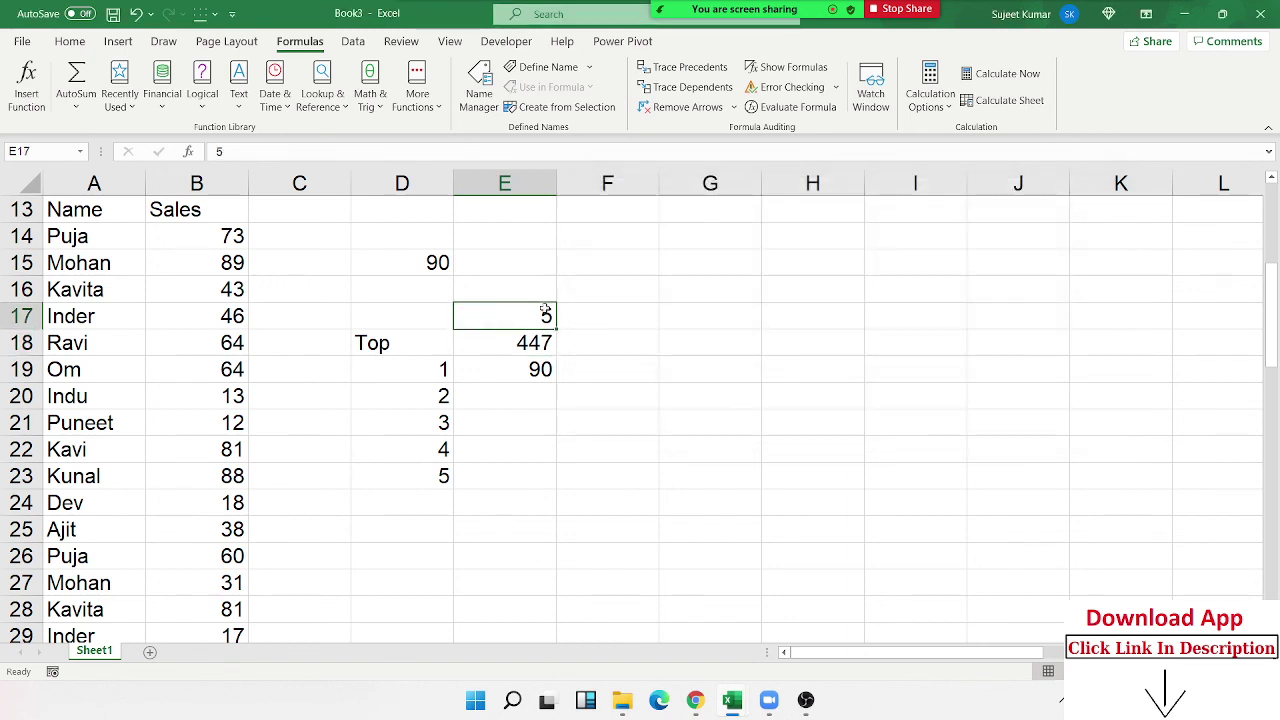
pyautogui.write('10')
pyautogui.press('Return')
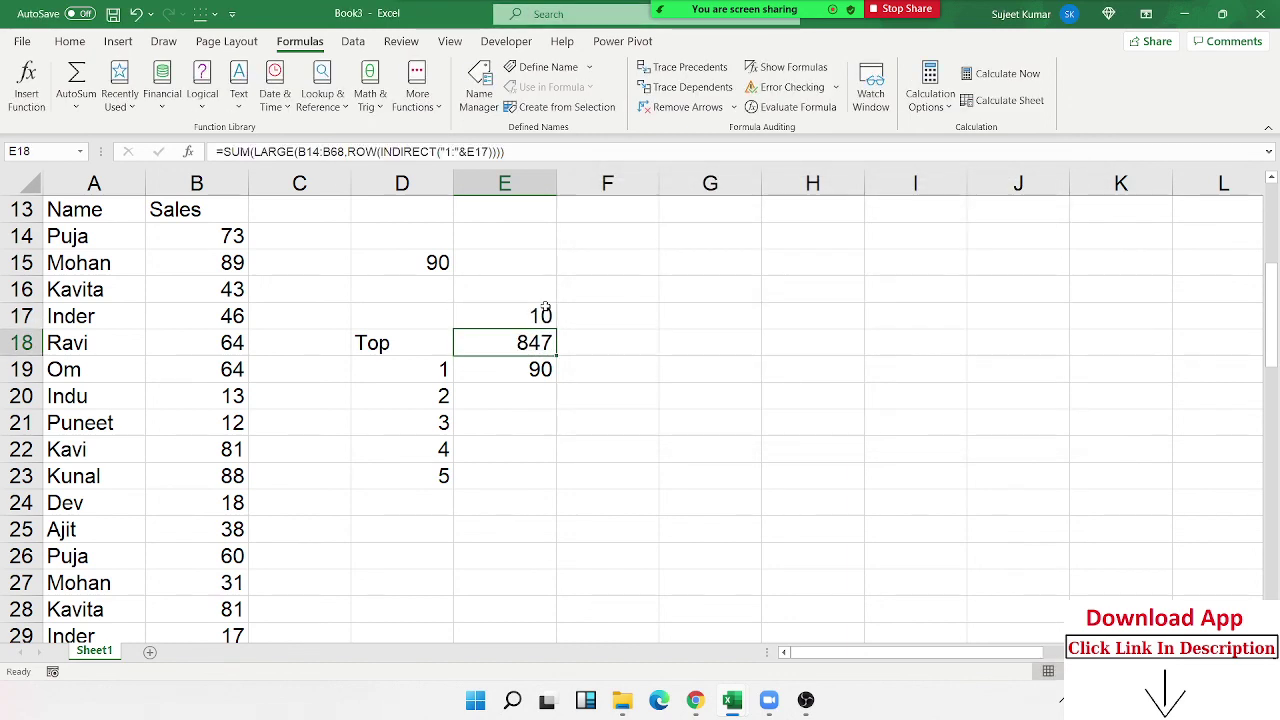
pyautogui.click(545, 310)
pyautogui.write('20')
pyautogui.press('Return')
pyautogui.click(545, 310)
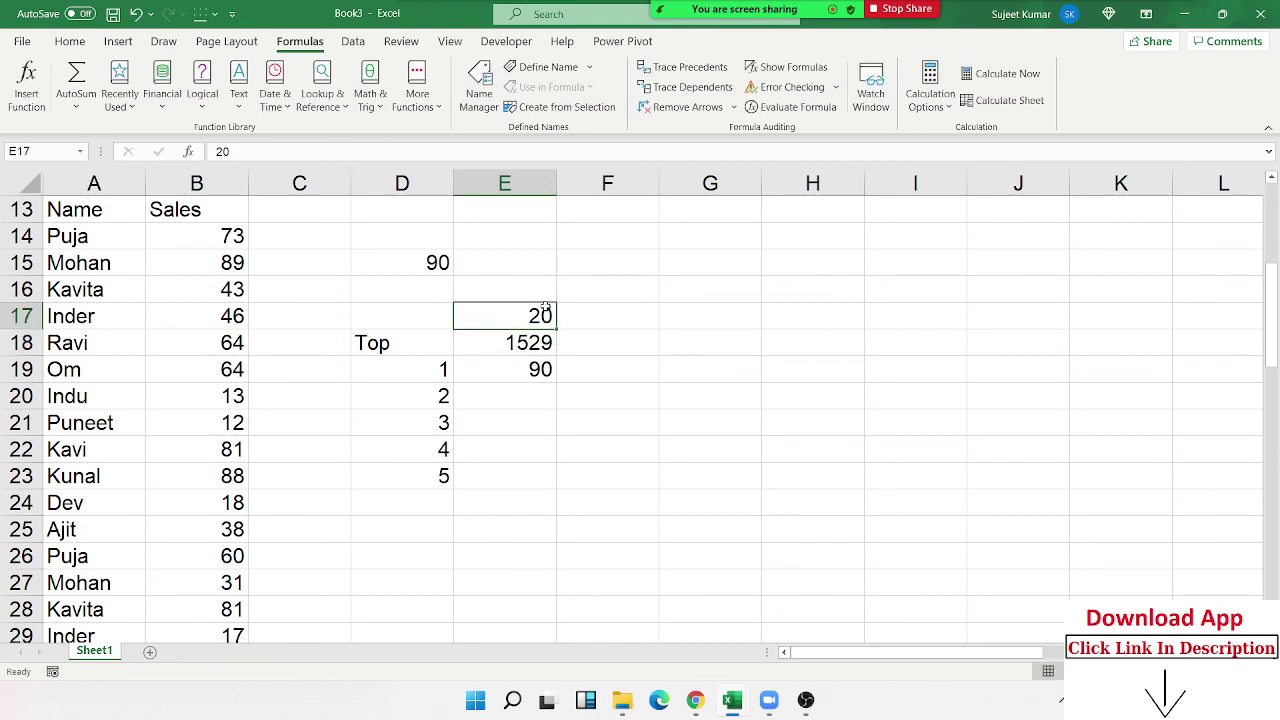
pyautogui.write('5')
pyautogui.press('Return')
pyautogui.click(545, 310)
pyautogui.write('2')
pyautogui.press('Return')
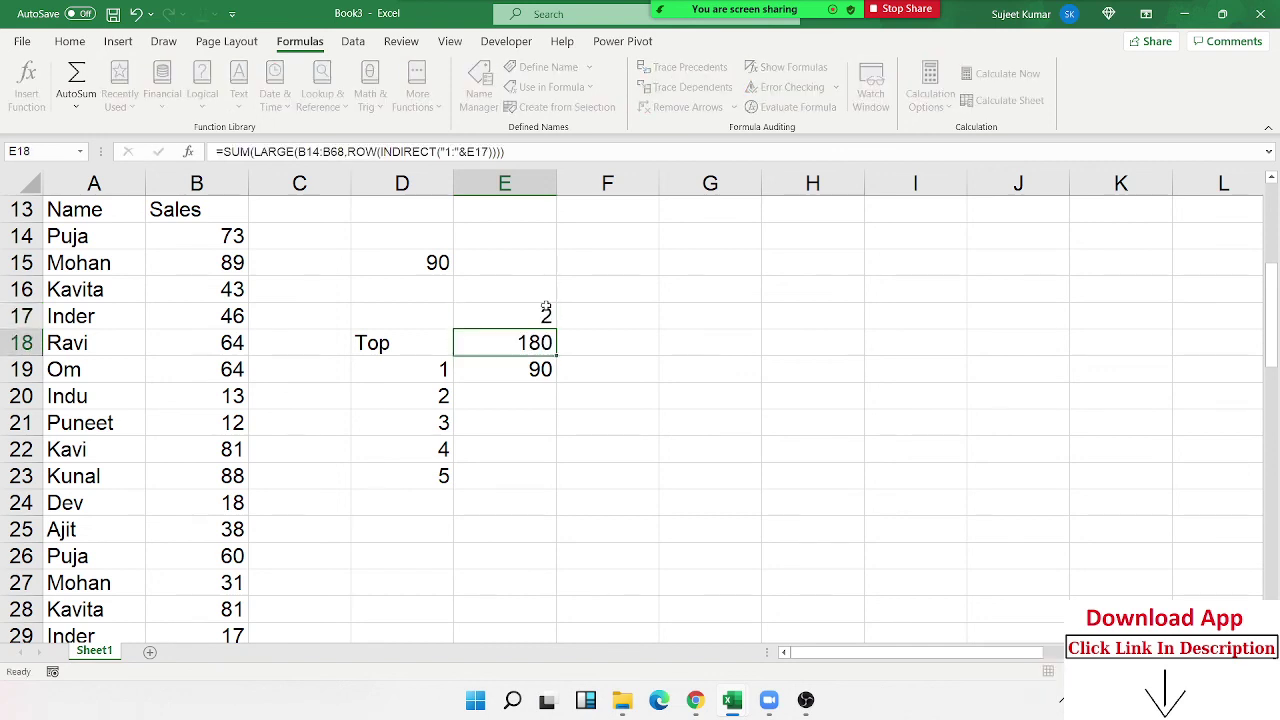
pyautogui.click(655, 371)
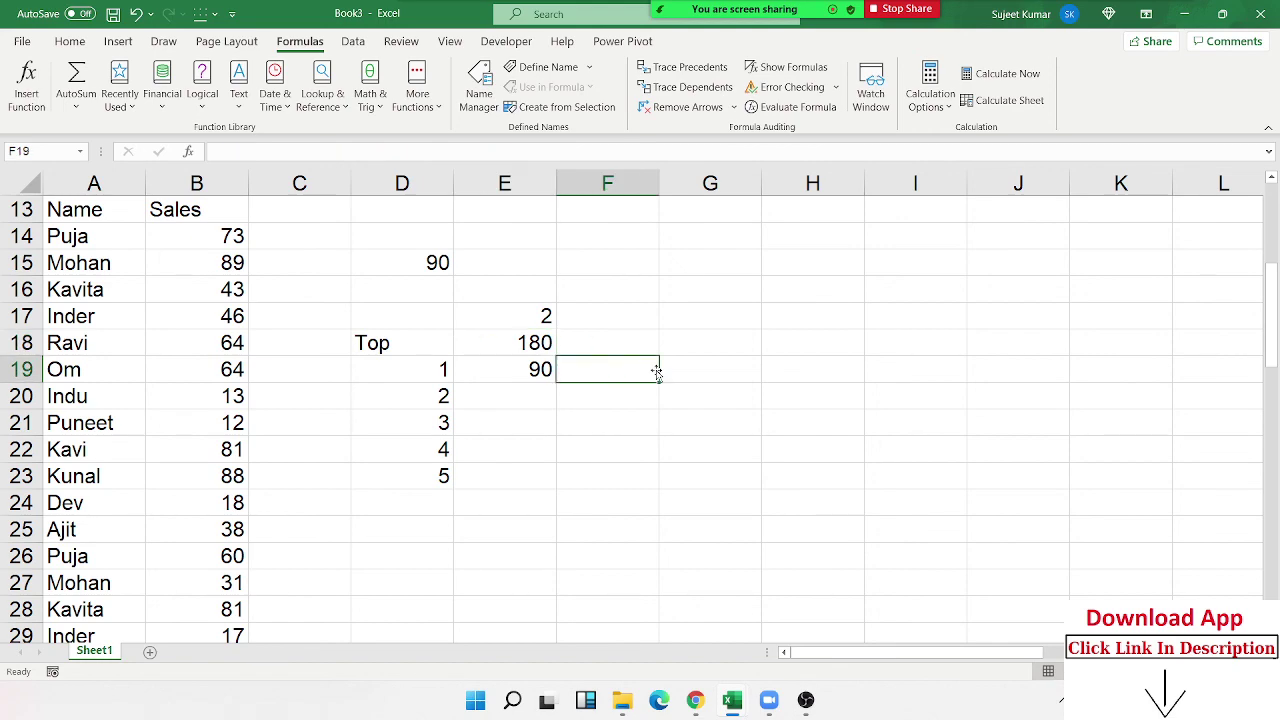